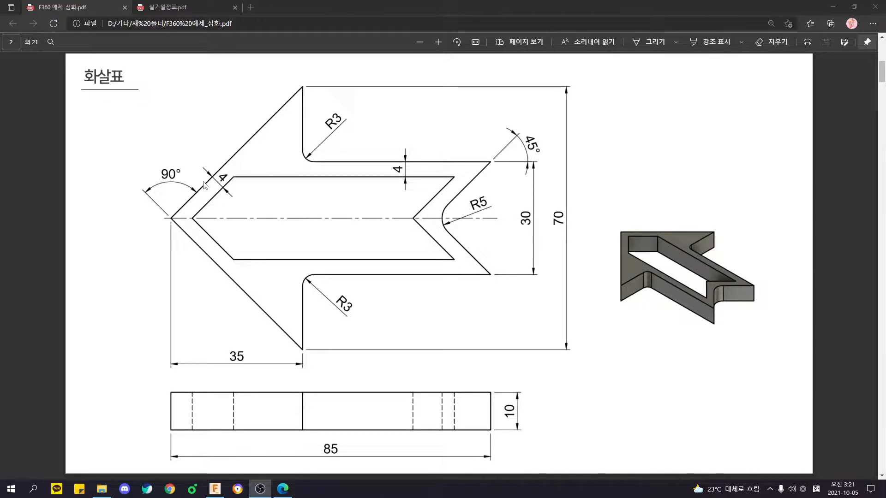
Switch from the arrow drawing in the PDF to the open sketch in Fusion 360.
key("alt+Tab")
key("alt+Tab")
key("alt+Tab")
key("alt+Tab")
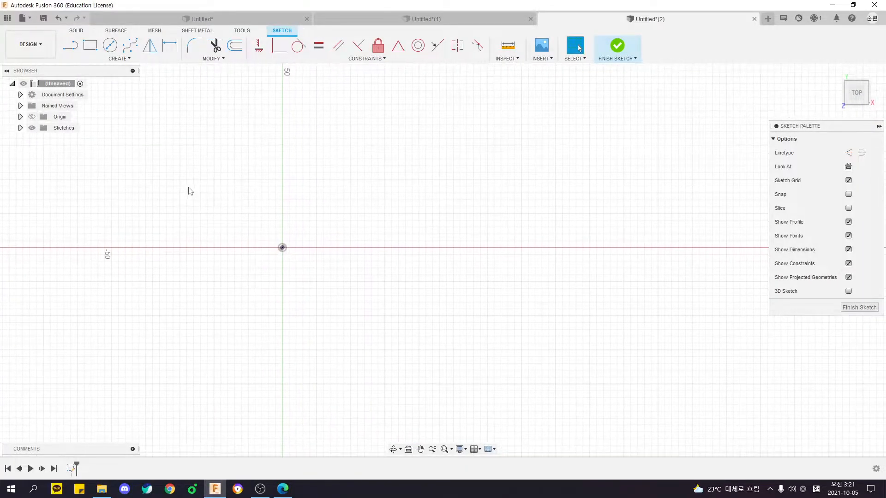
scroll(272, 218, "up", 4)
middle_click_drag(356, 266, 329, 245)
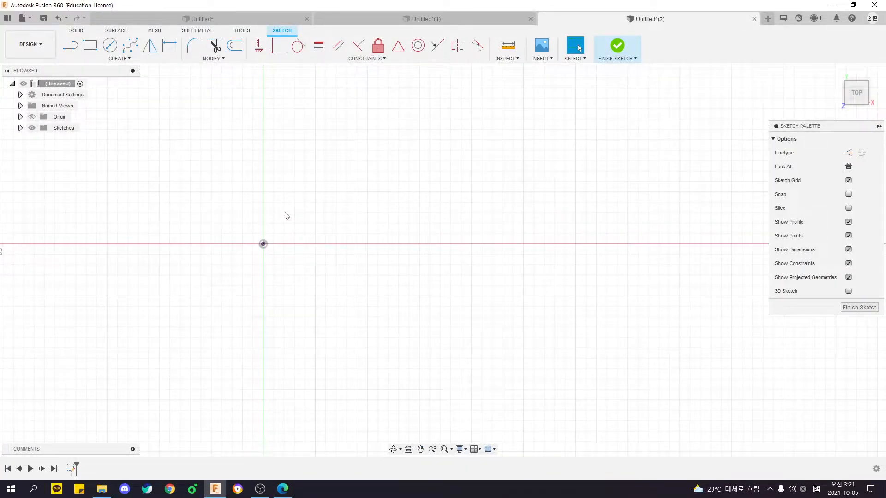
left_click(121, 59)
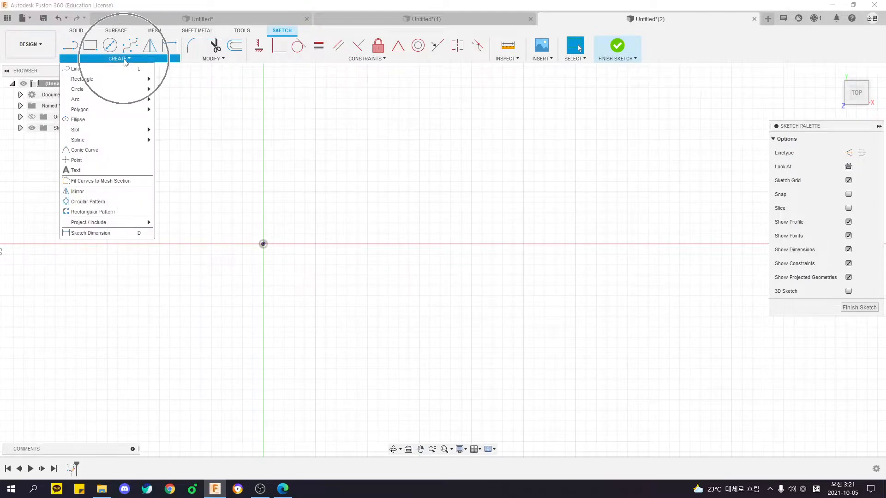
left_click(74, 69)
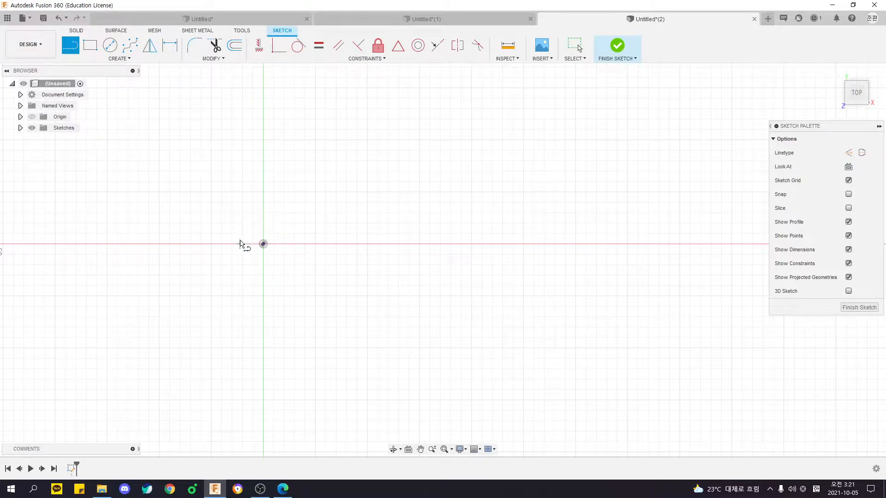
left_click(264, 244)
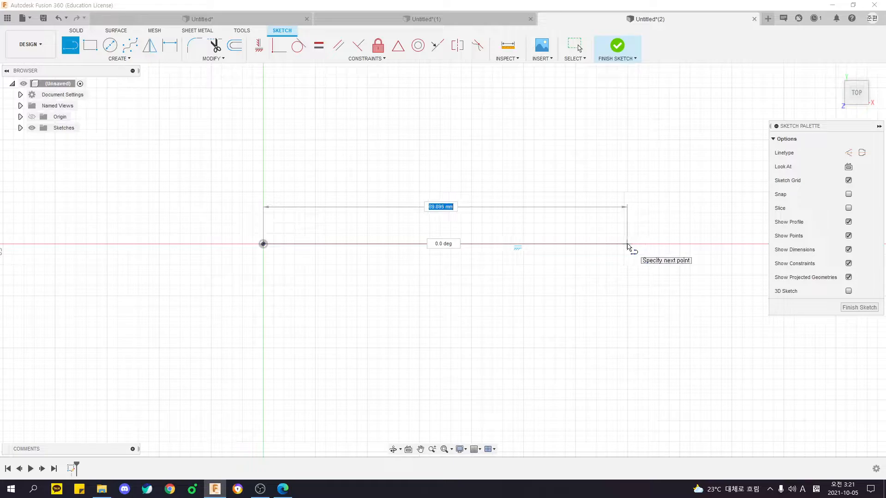
key("Escape")
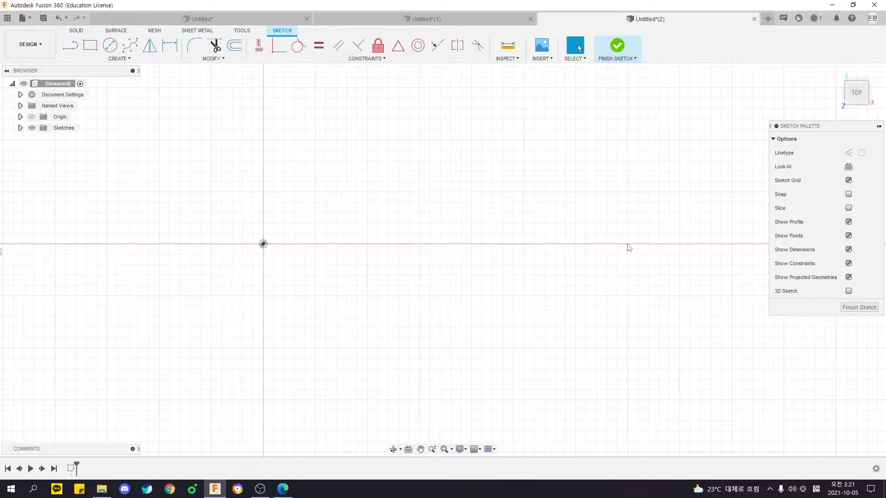
Check the arrow drawing in the PDF, return to Fusion 360 and undo all earlier sketch work until the design is empty.
key("alt+Tab")
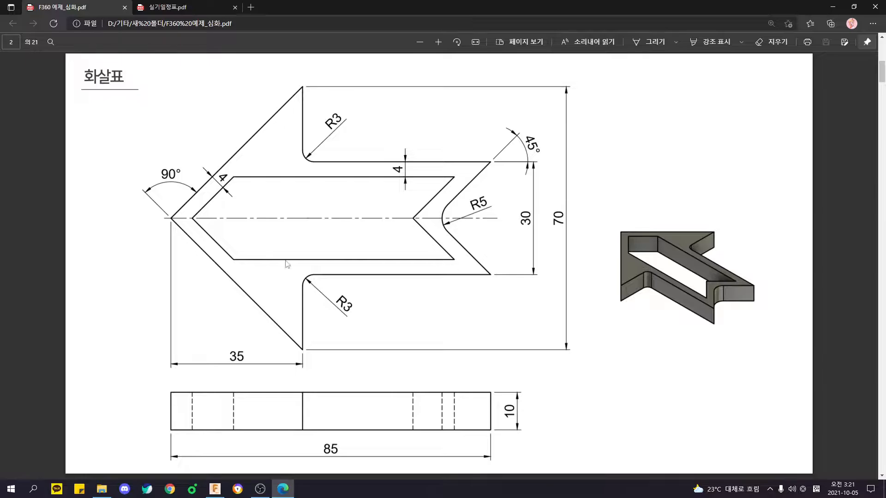
key("alt+Tab+Tab")
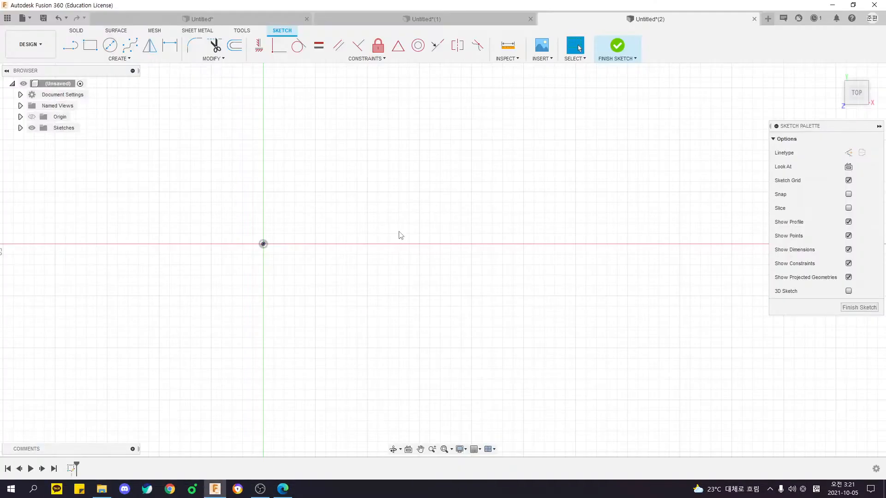
key("ctrl+z")
key("ctrl+z")
key("ctrl+z")
key("ctrl+z")
key("ctrl+z")
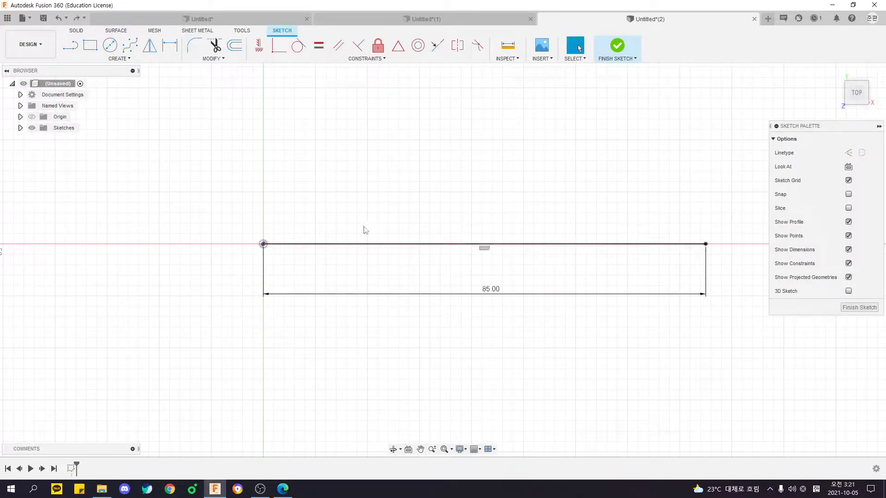
key("ctrl+z")
key("ctrl+z")
key("ctrl+z")
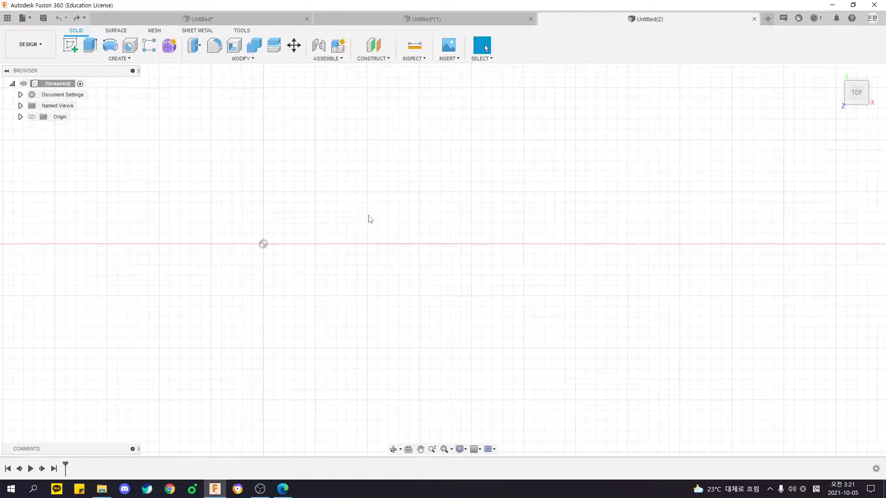
Create a new sketch on the horizontal XY plane, viewed from the top.
middle_click_drag(223, 232, 415, 241, "shift")
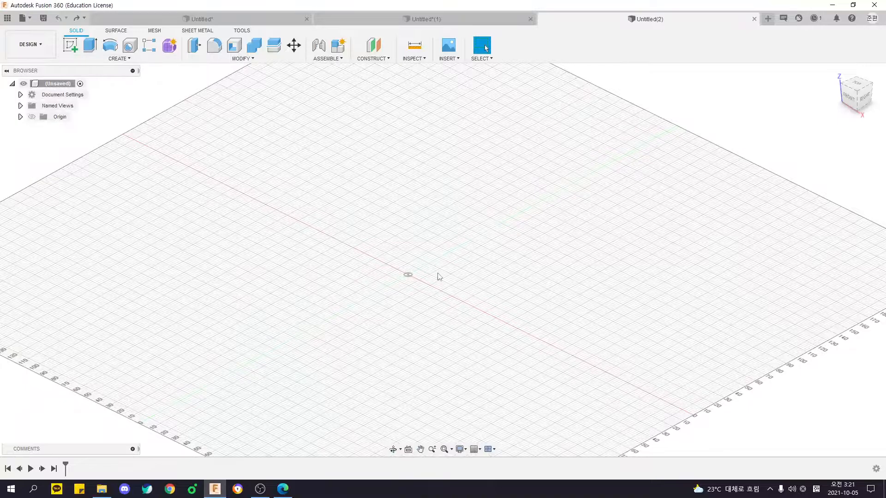
left_click(70, 45)
mouse_move(281, 196)
middle_mouse_down("shift")
mouse_move(358, 247)
mouse_move(431, 253)
middle_mouse_up("shift")
middle_click_drag(493, 311, 391, 266, "shift")
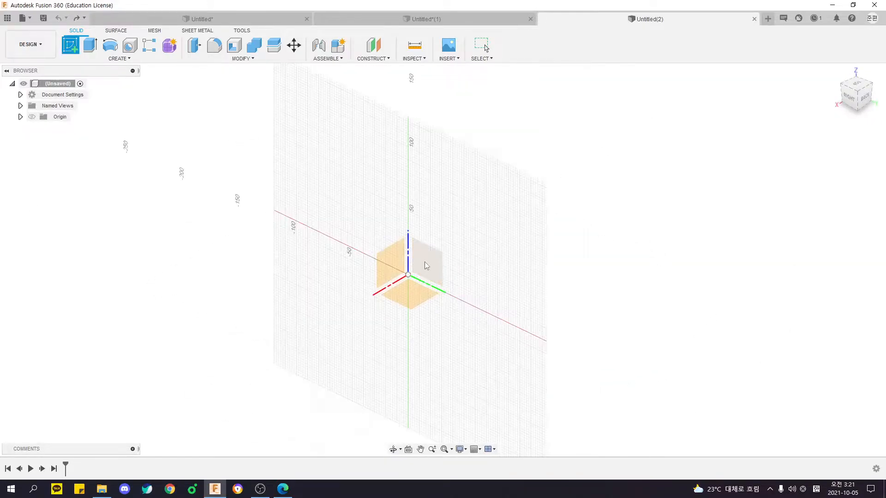
middle_click_drag(358, 292, 441, 307, "shift")
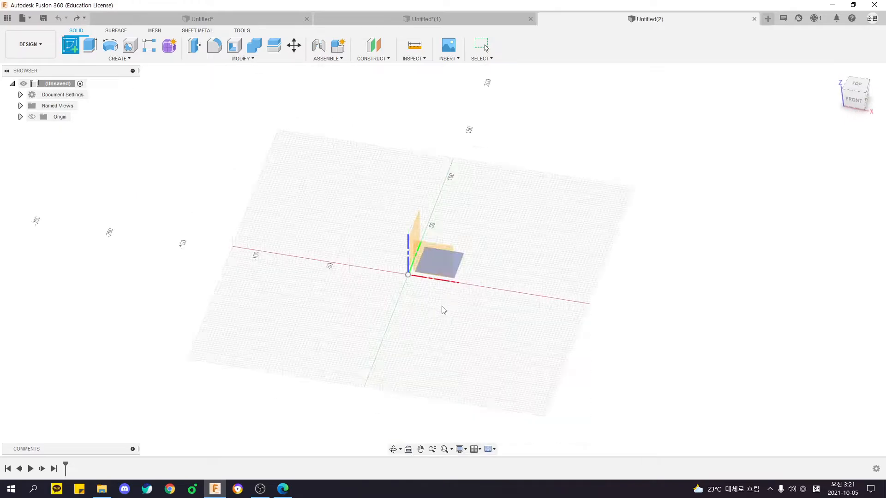
left_click(859, 87)
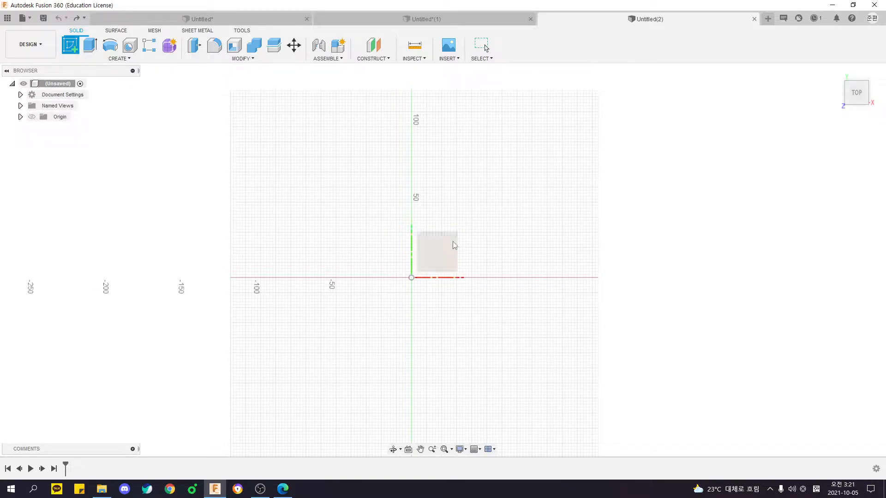
left_click(447, 256)
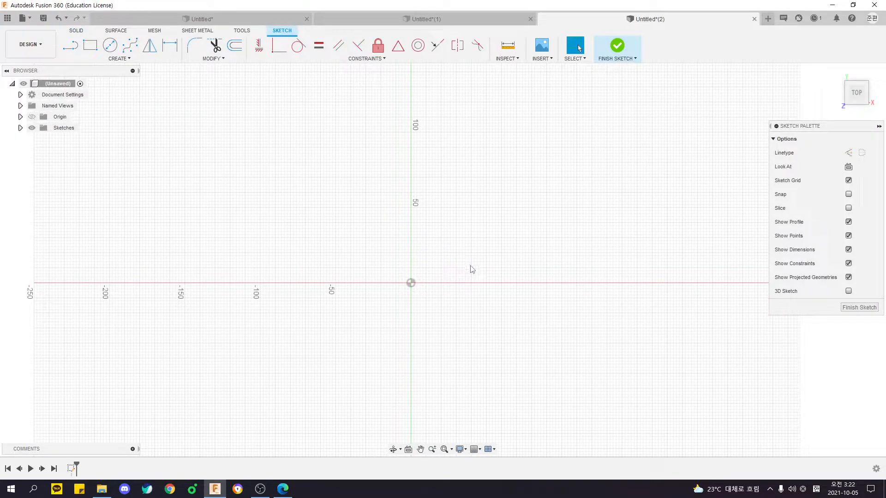
Expand the Sketches folder to show the new sketch, and compare the solid and sketch toolsets.
mouse_move(492, 260)
middle_mouse_down()
mouse_move(449, 253)
mouse_move(452, 223)
mouse_move(461, 221)
middle_mouse_up()
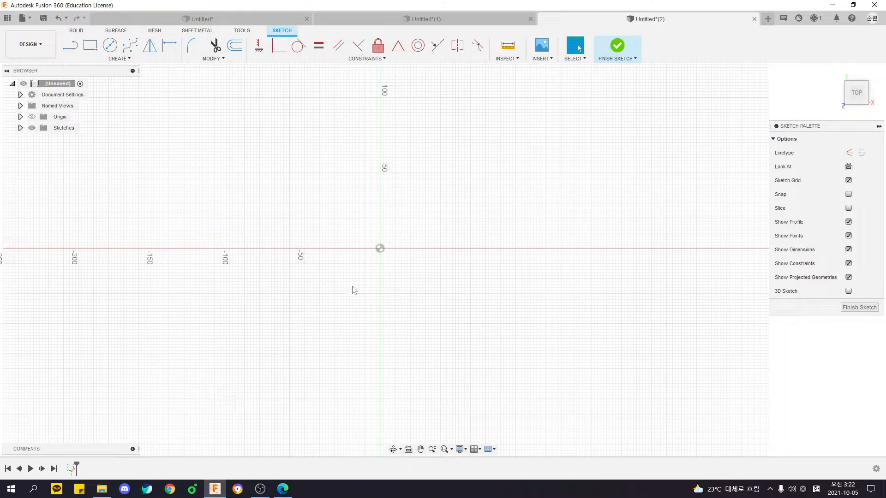
left_click(21, 128)
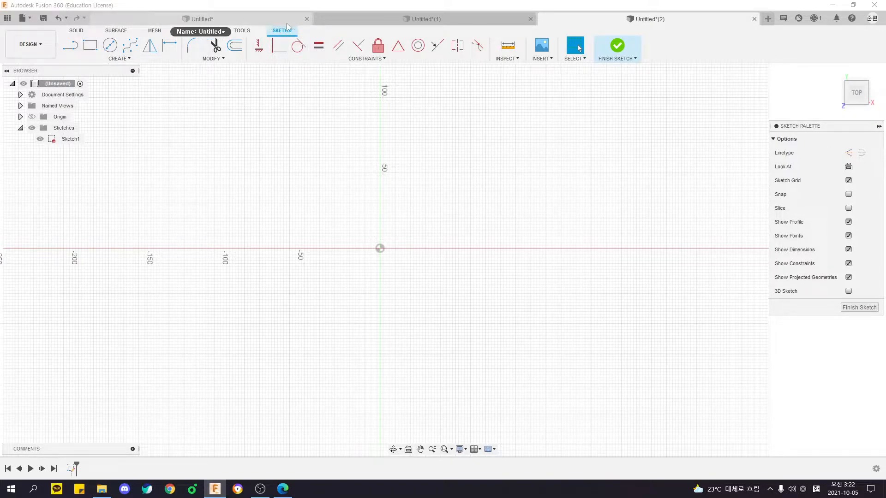
left_click(73, 32)
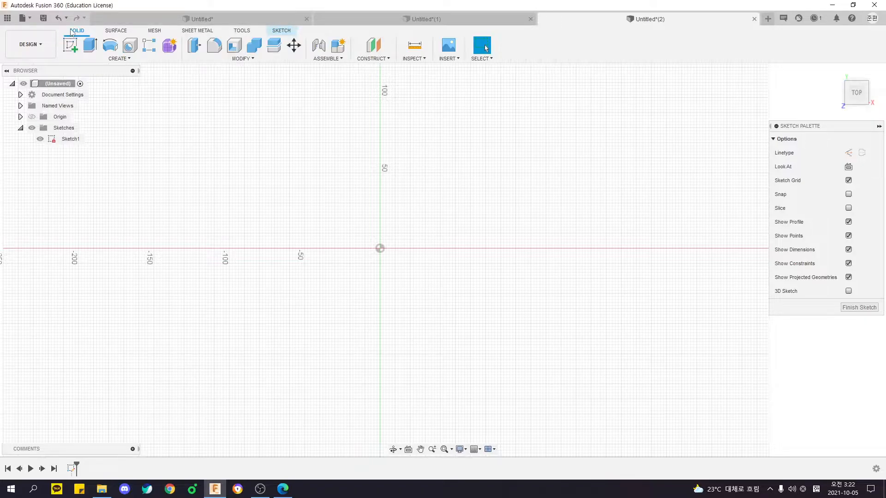
left_click(282, 31)
key("ctrl")
key("ctrl")
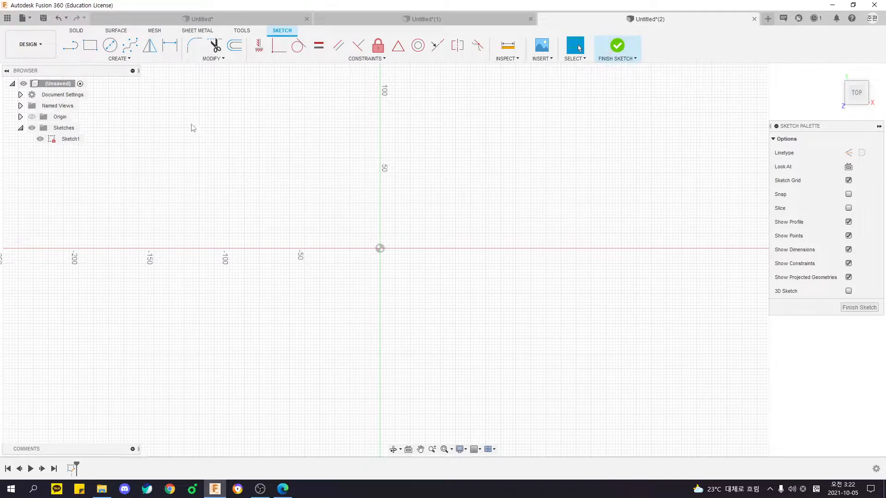
Draw a horizontal line about 79 mm long from the origin along the positive X axis.
left_click(69, 46)
middle_click_drag(285, 169, 238, 176)
scroll(395, 318, "up", 3)
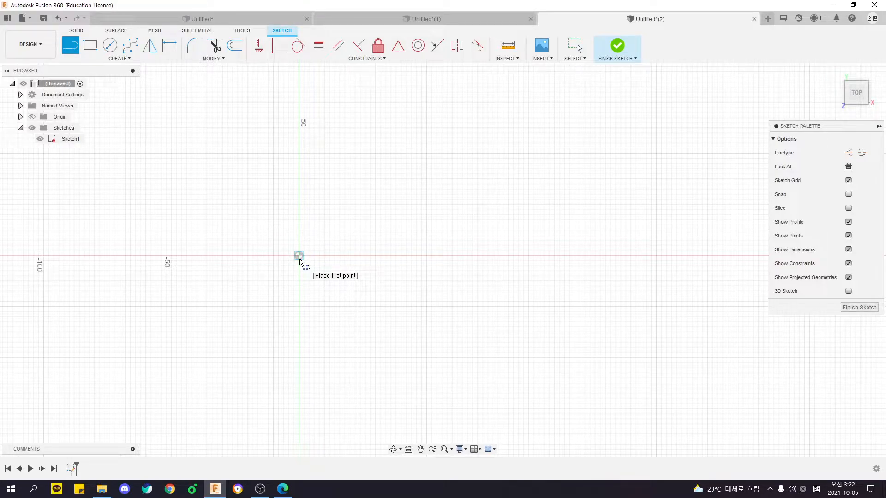
left_click(299, 256)
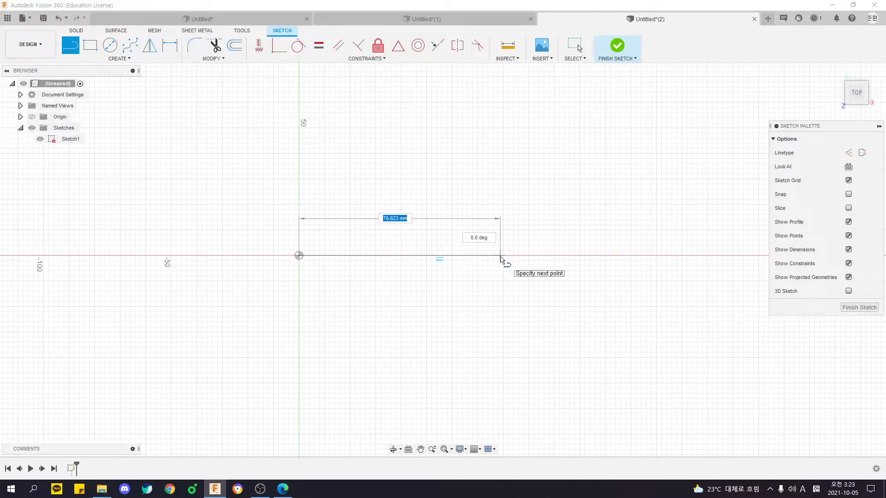
double_click(500, 257)
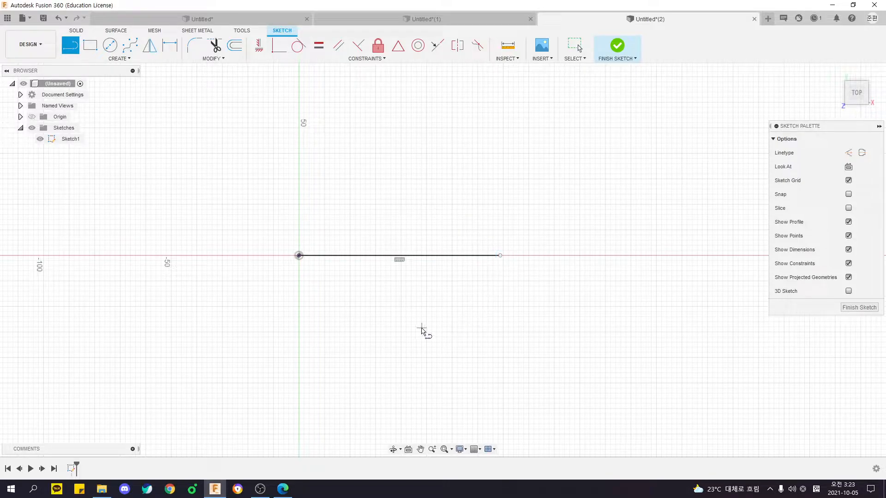
Draw an 85 mm line parallel to and below the first line, and delete it again.
middle_click_drag(426, 332, 439, 331)
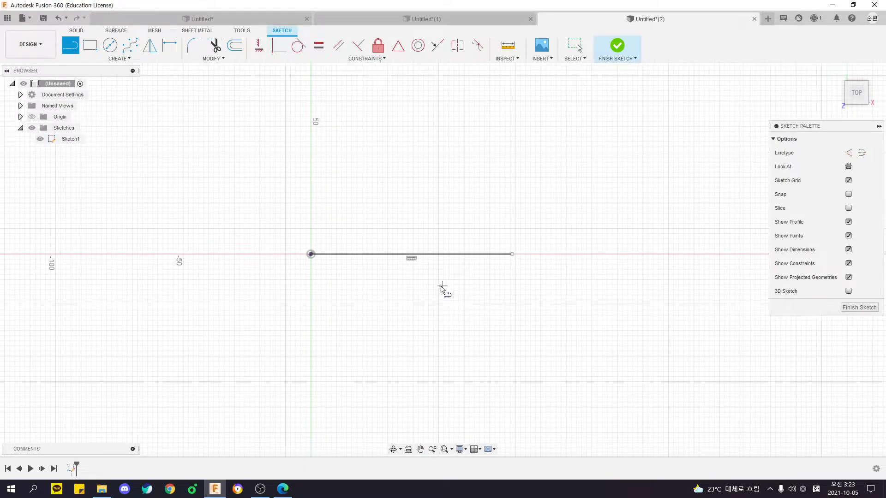
middle_click_drag(447, 289, 408, 295)
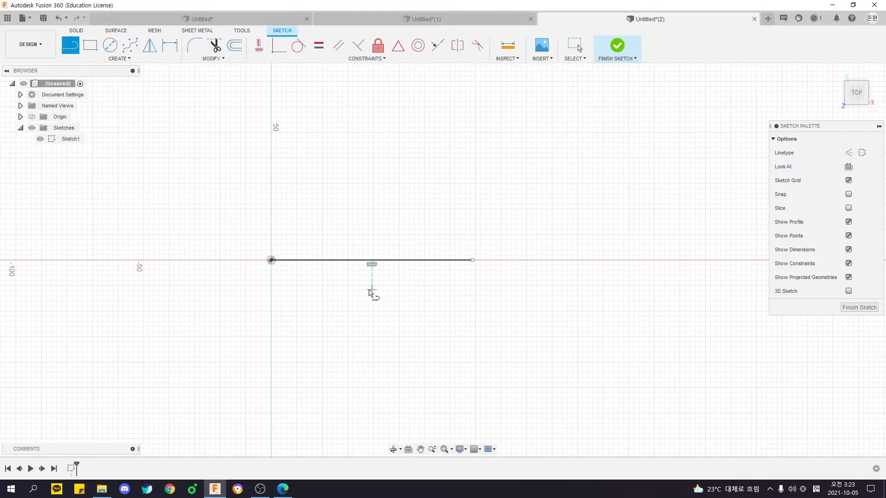
left_click(271, 260)
left_click(274, 301)
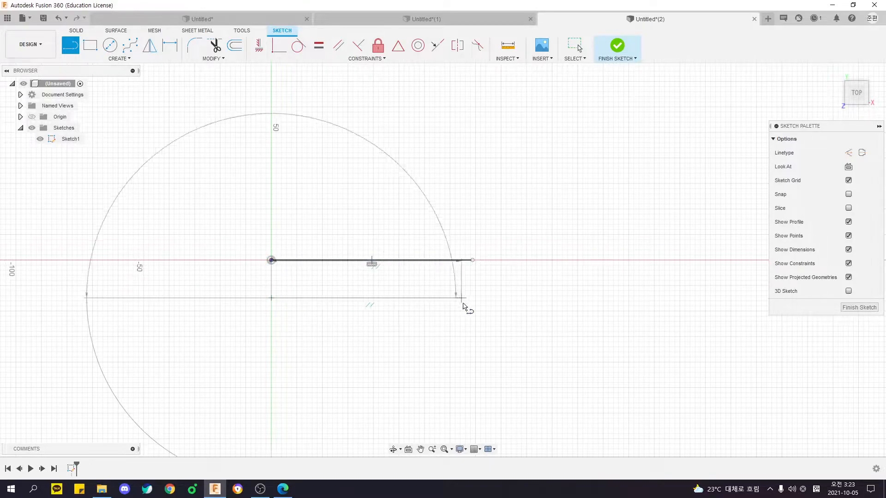
type("85")
key("Return")
key("Escape")
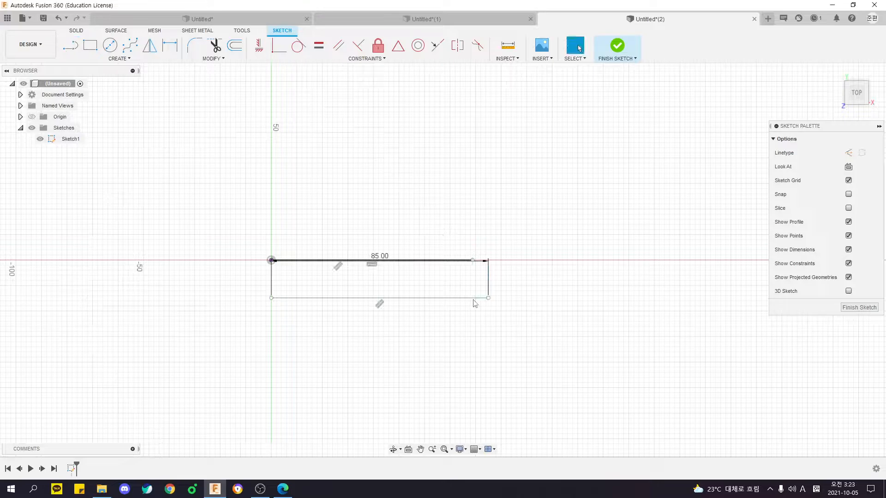
left_click(401, 300)
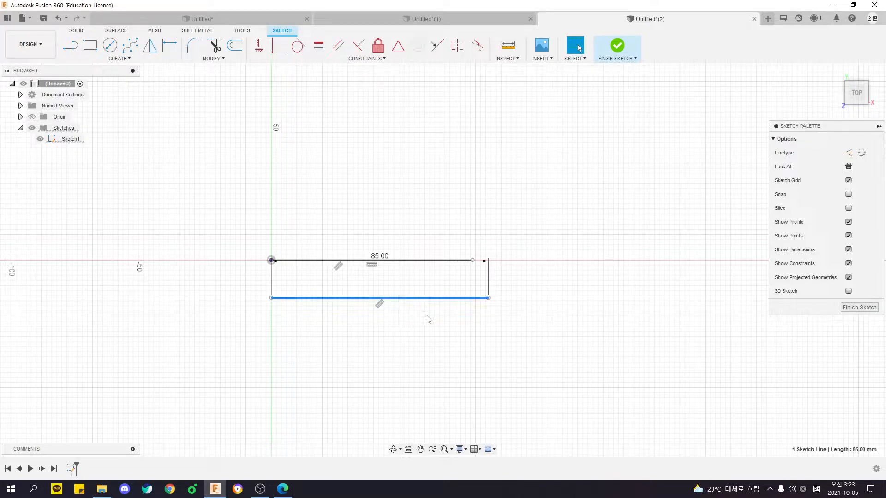
key("Delete")
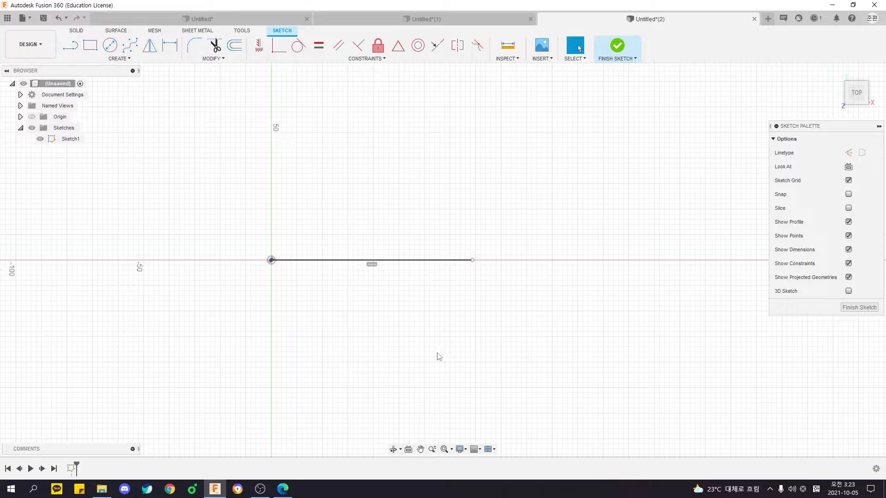
Dimension the horizontal line from the origin, placing the dimension below it, and set its length to 85 mm.
left_click(119, 59)
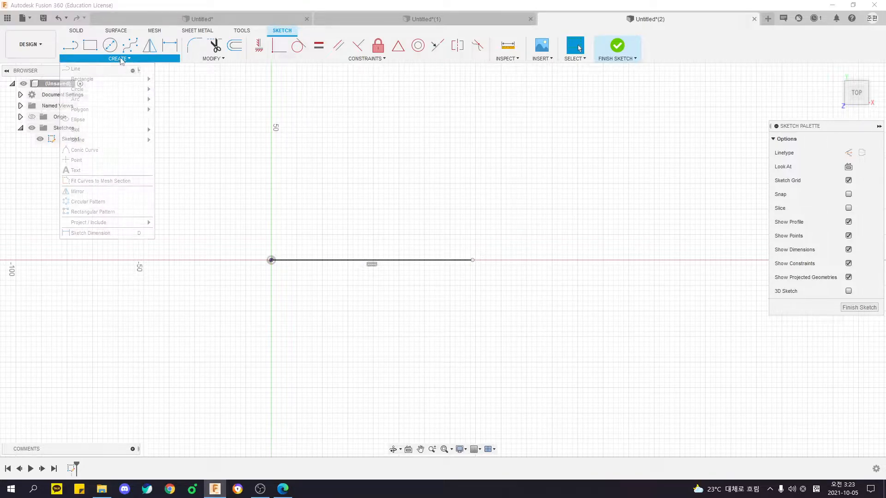
left_click(107, 233)
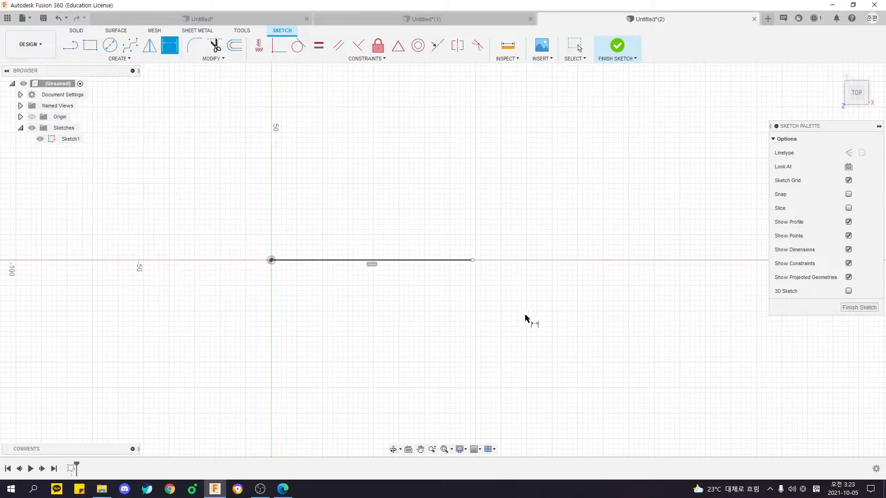
left_click(367, 261)
left_click(363, 305)
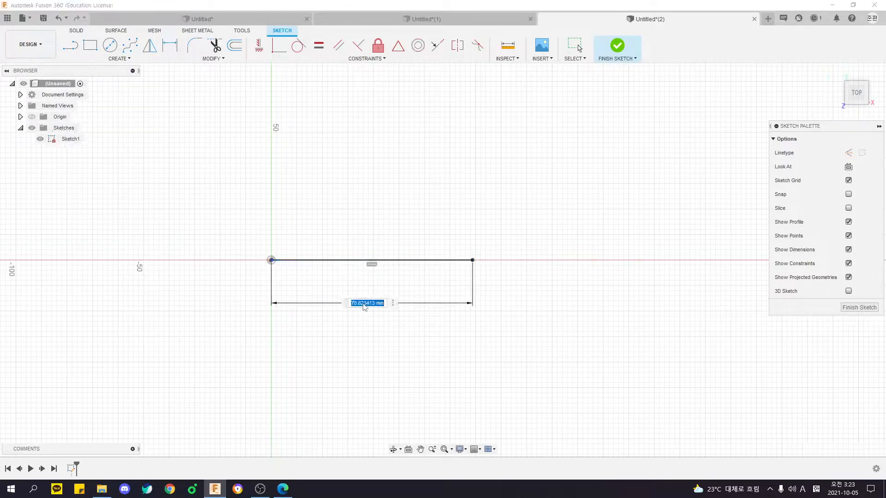
type("85")
key("Return")
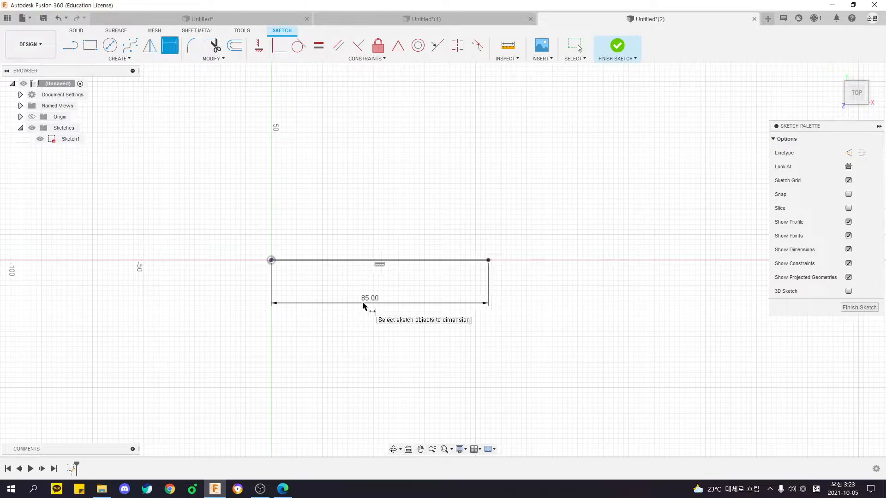
key("Escape")
Reposition the line's length dimension below the horizontal line.
left_click_drag(241, 223, 538, 384)
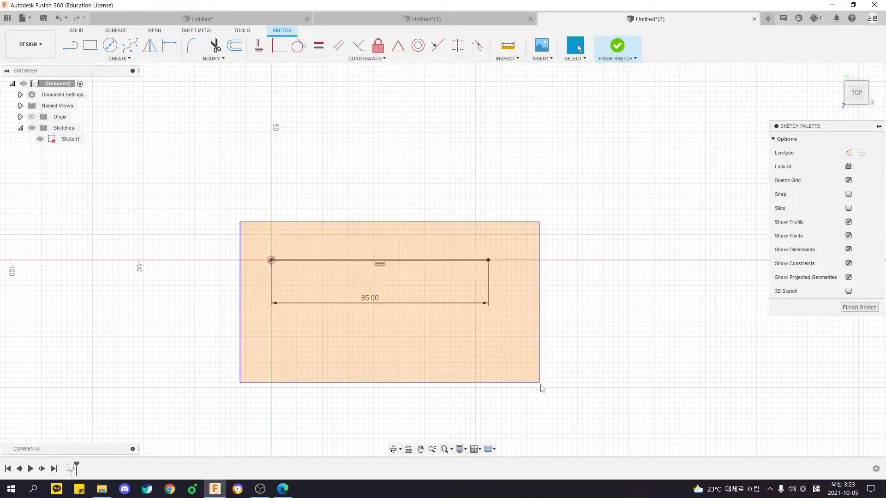
left_click_drag(372, 299, 387, 279)
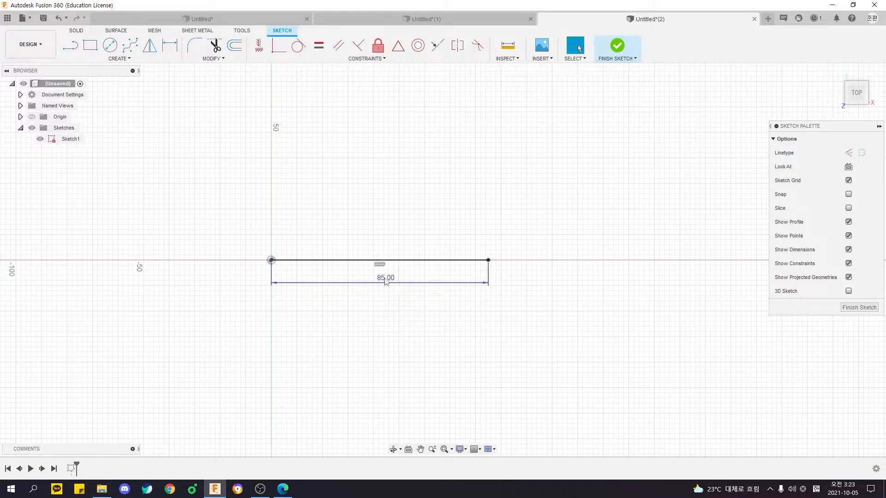
key("ctrl+z")
mouse_move(240, 218)
left_mouse_down()
mouse_move(530, 369)
mouse_move(240, 194)
left_mouse_up()
left_click(557, 378)
left_click_drag(204, 193, 558, 408)
left_click(554, 401)
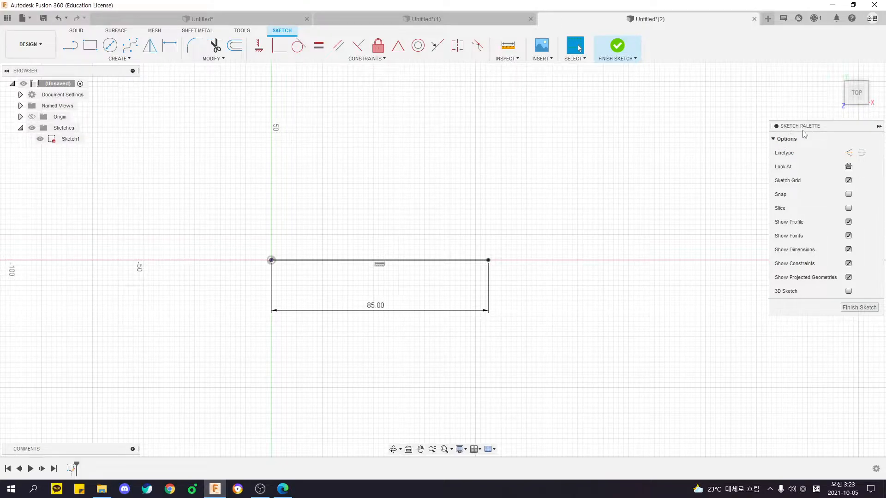
Convert the 85 mm horizontal line into a construction line.
left_click(783, 156)
left_click(849, 157)
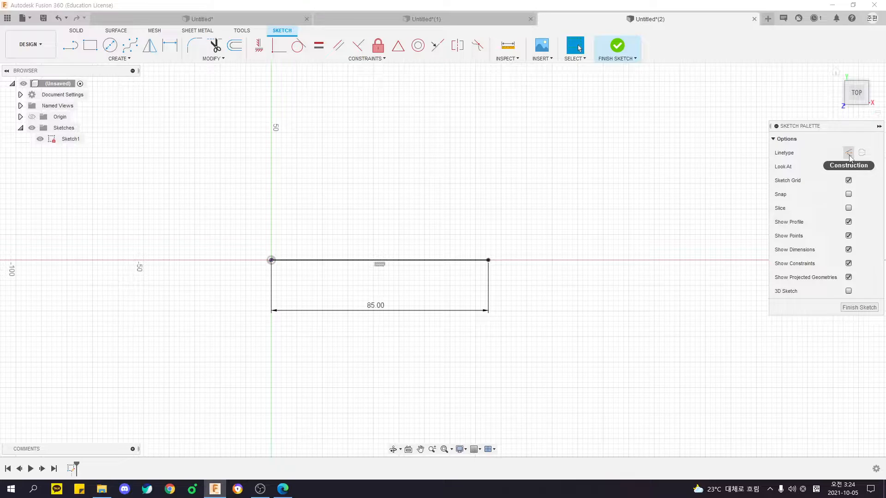
middle_click_drag(501, 263, 527, 261)
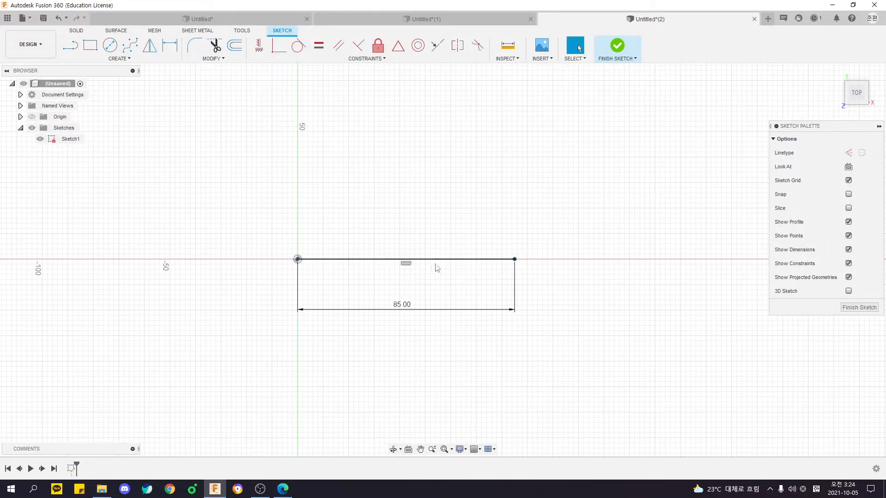
left_click(447, 260)
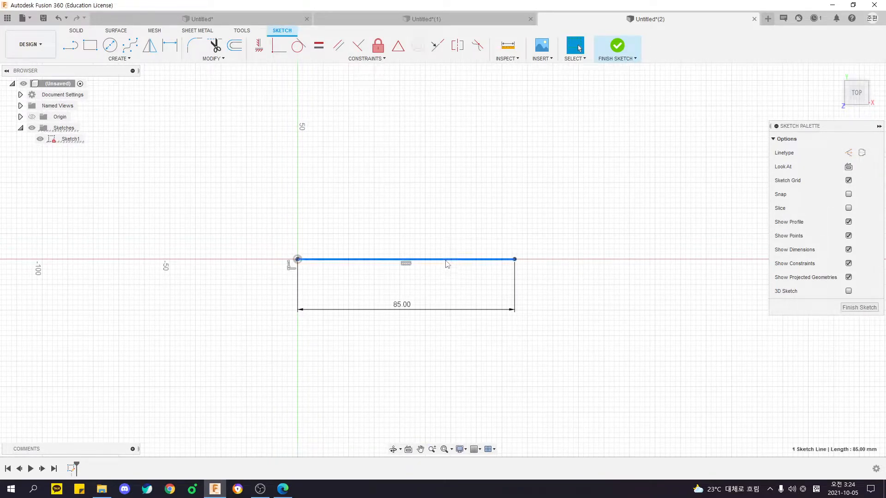
left_click(849, 153)
middle_click_drag(586, 287, 548, 288)
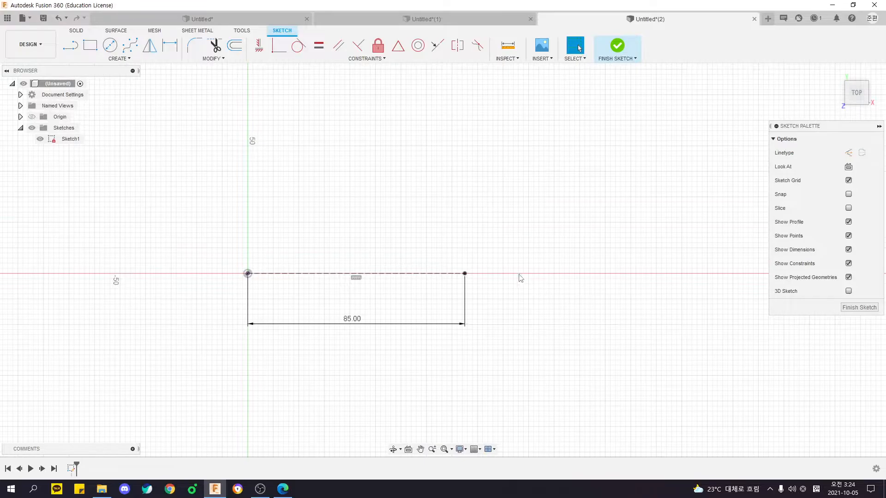
Toggle the 85 mm construction line to a normal line and back to construction.
left_click(400, 274)
key("x")
left_click(420, 237)
left_click(416, 273)
key("x")
left_click(446, 246)
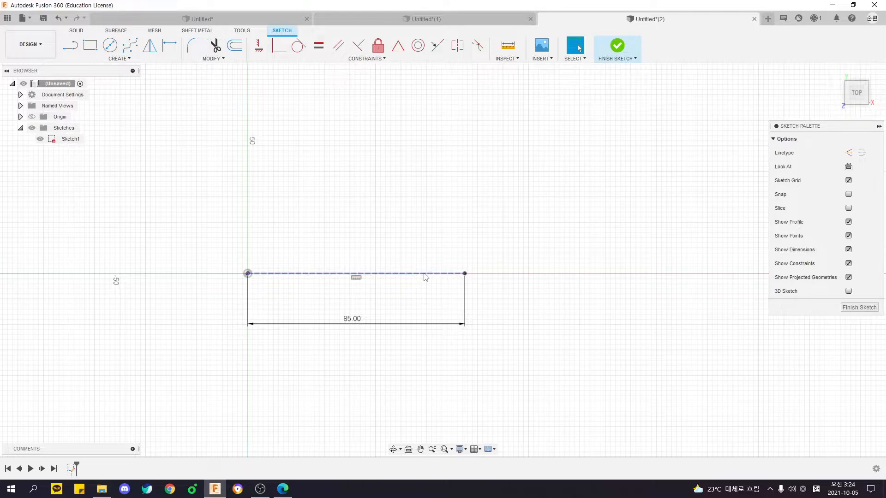
Switch the 85 mm line to a normal line once more and restore it as a construction line.
left_click(424, 274)
key("x")
left_click(431, 237)
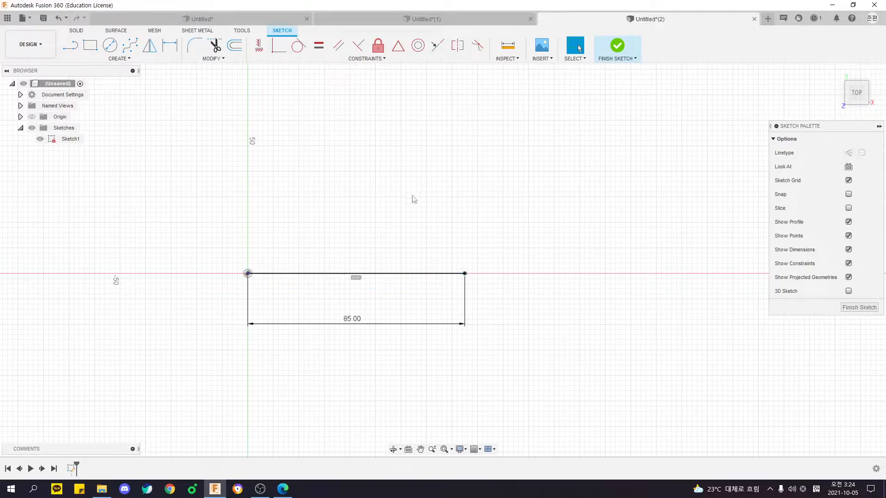
middle_click_drag(407, 194, 392, 204)
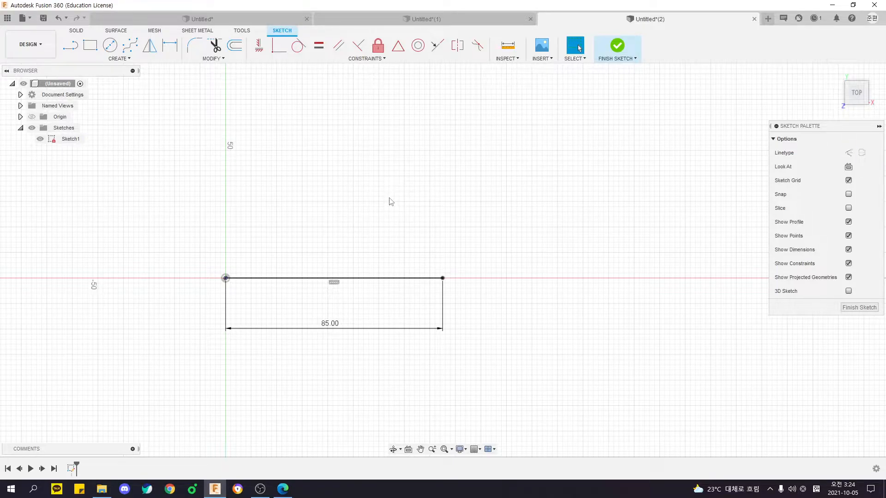
middle_click_drag(317, 210, 360, 189)
left_click_drag(244, 241, 489, 302)
left_click_drag(245, 213, 630, 281)
key("x")
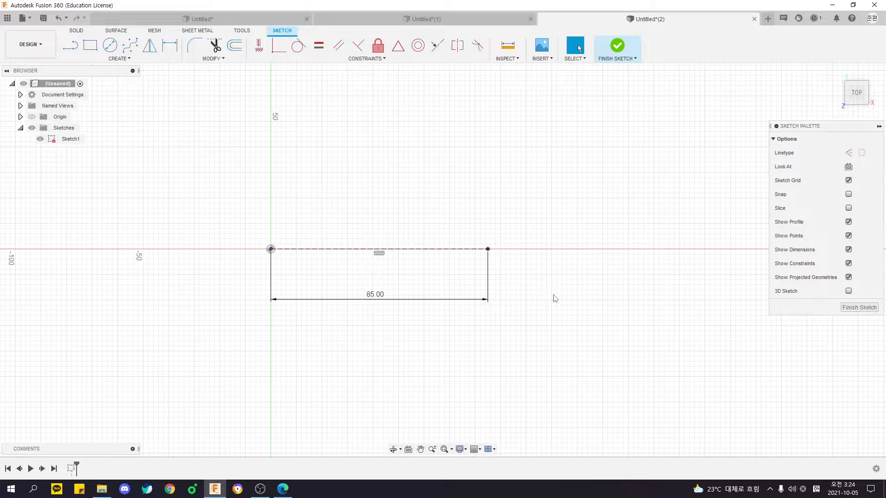
middle_click_drag(518, 269, 482, 267)
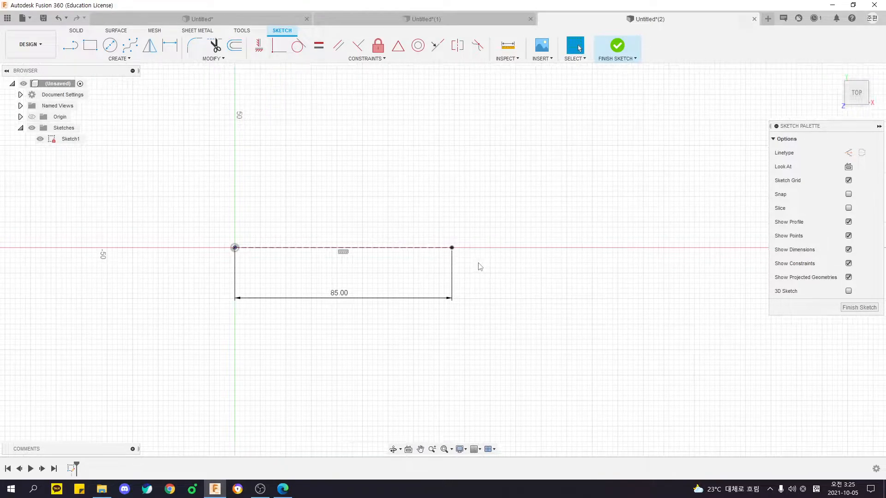
mouse_move(193, 210)
left_mouse_down()
mouse_move(436, 341)
mouse_move(464, 342)
left_mouse_up()
Check the PDF drawing and sketch the arrow's upper half outline from the origin: slanted head edge, vertical shoulder, horizontal shaft edge, and slanted tail ending on the construction line.
key("alt+Tab")
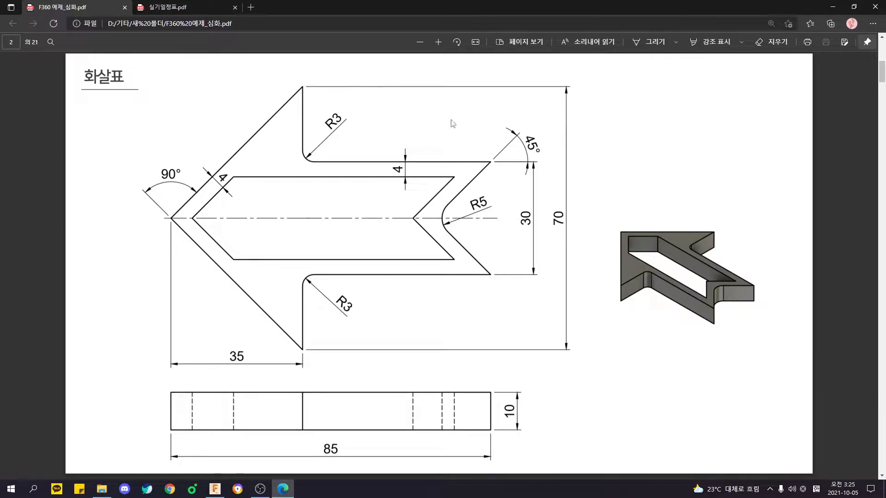
key("alt+Tab")
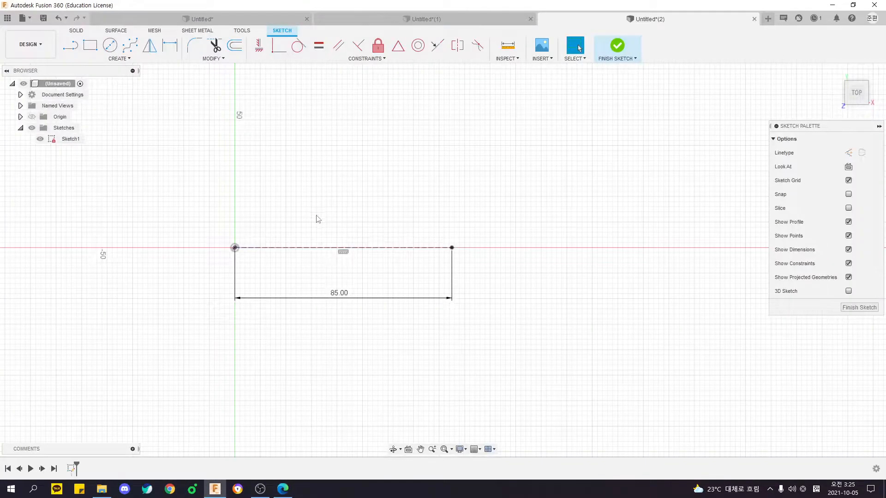
key("alt+Tab")
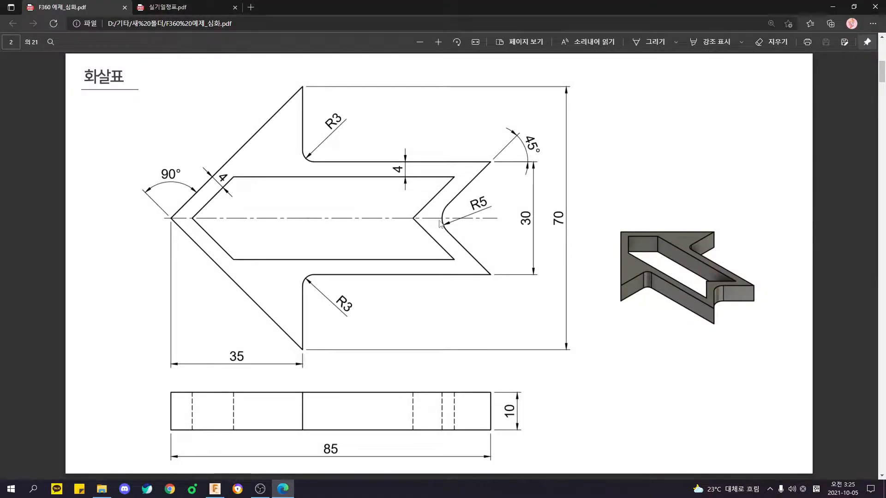
key("alt+Tab")
left_click(235, 248)
left_click(281, 152)
left_click(281, 199)
left_click(454, 200)
double_click(418, 248)
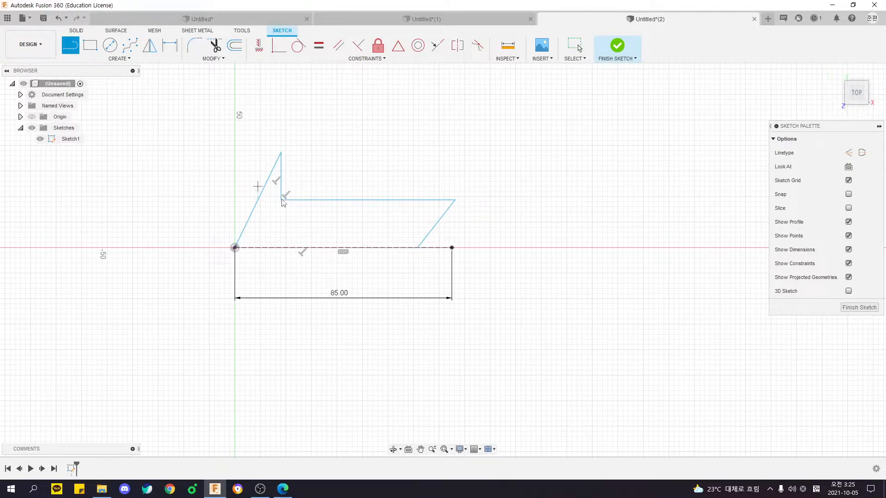
key("Escape")
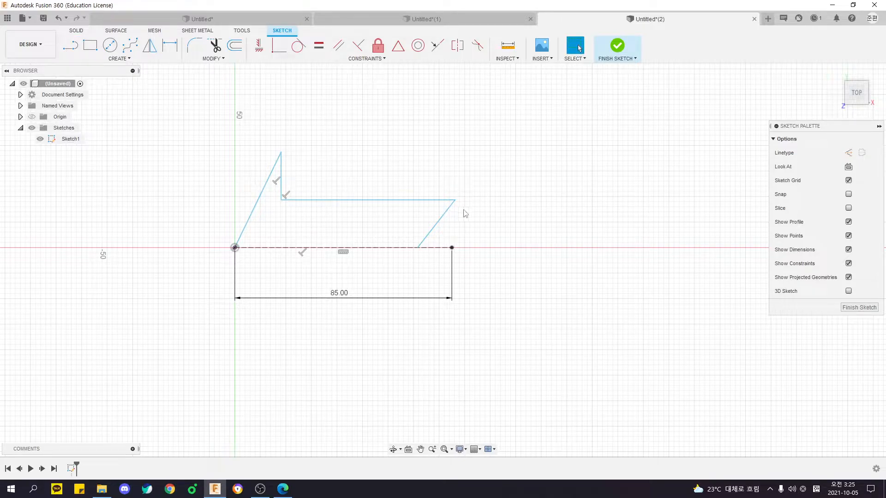
Reposition the arrowhead's upper point and the tail points to bring the half outline closer to the drawing's proportions.
mouse_move(455, 201)
left_mouse_down()
mouse_move(422, 202)
mouse_move(444, 205)
left_mouse_up()
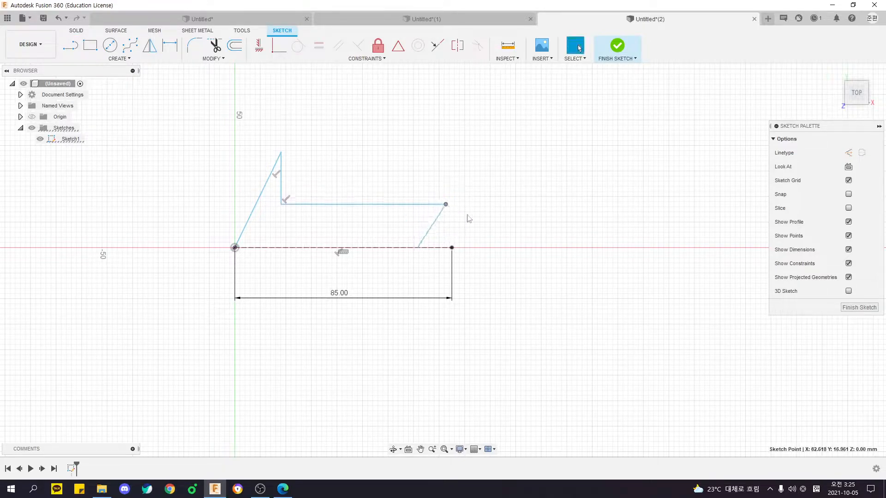
mouse_move(284, 157)
left_mouse_down()
mouse_move(300, 170)
mouse_move(303, 240)
mouse_move(305, 223)
left_mouse_up()
scroll(434, 193, "up", 3)
left_click_drag(432, 246, 466, 233)
middle_click_drag(499, 256, 550, 230)
scroll(422, 188, "down", 2)
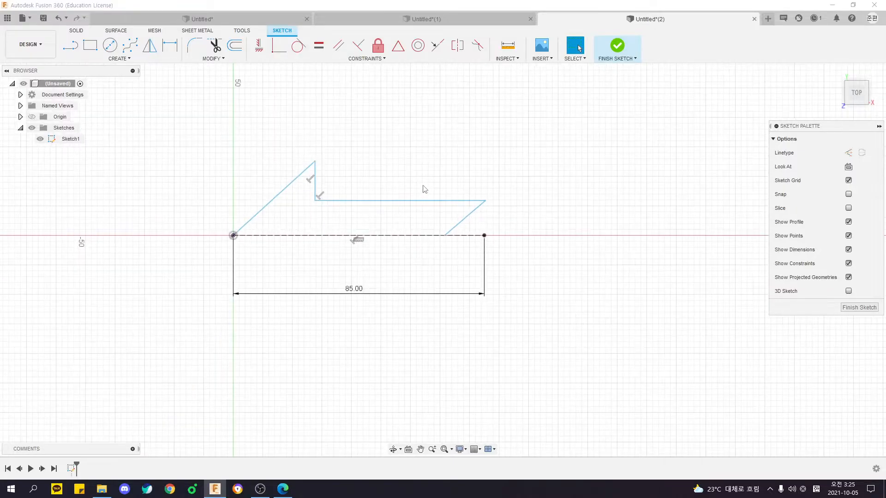
Check the PDF drawing and sketch the upper half of the inner cutout with three connected lines starting and ending on the construction line.
key("alt+Tab")
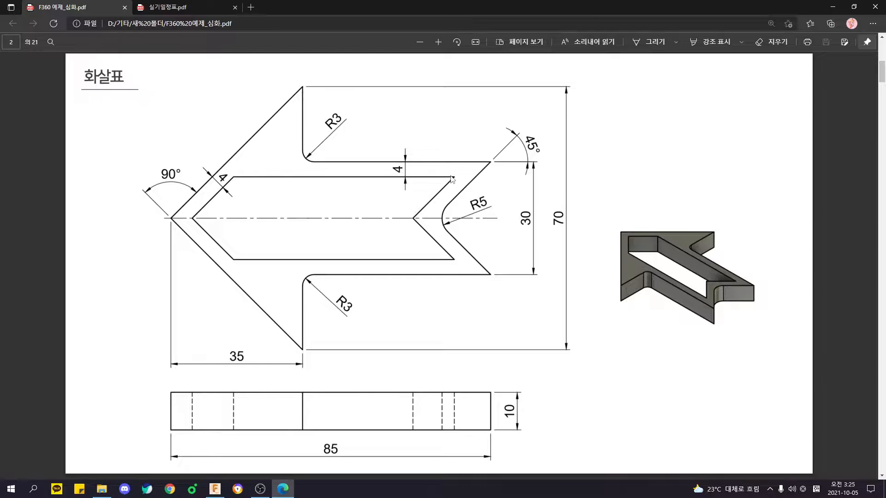
key("alt+Tab")
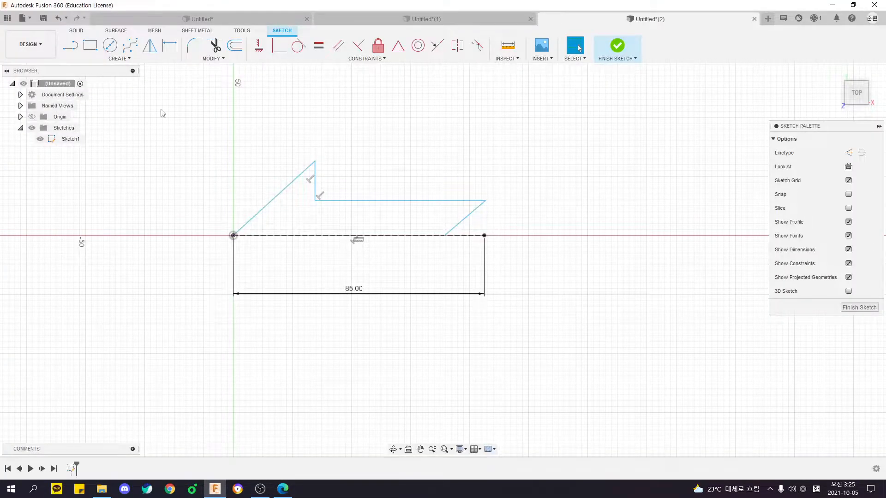
left_click(72, 47)
left_click(244, 235)
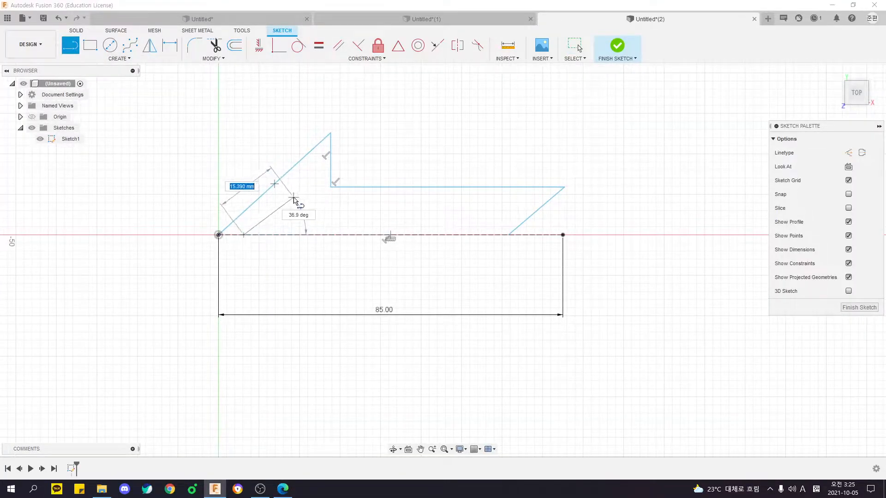
left_click(292, 197)
left_click(519, 197)
double_click(481, 235)
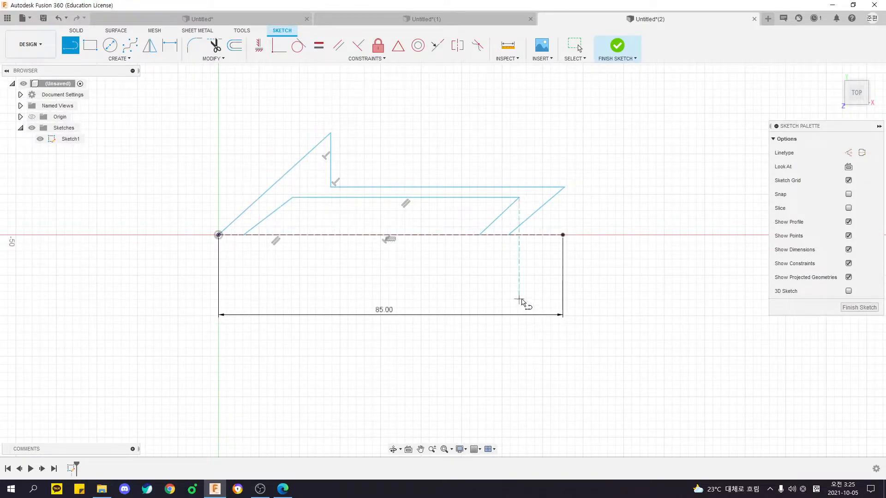
key("Escape")
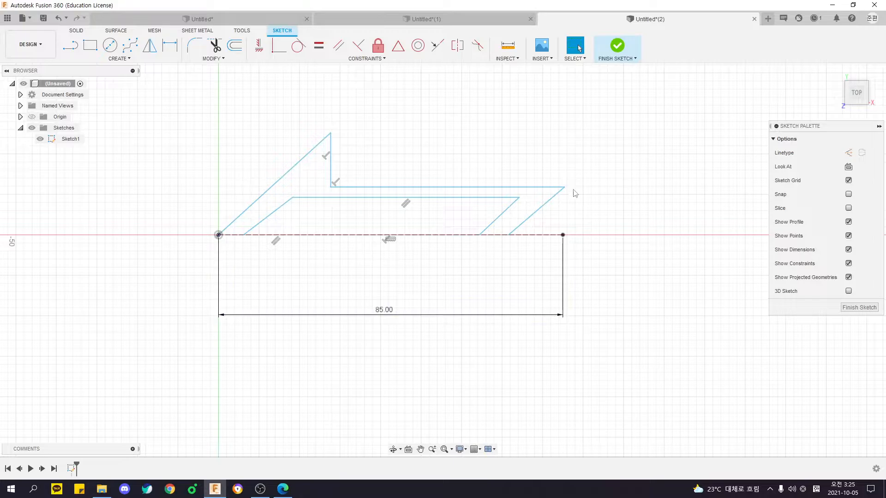
scroll(369, 190, "down", 1)
mouse_move(316, 123)
left_mouse_down()
mouse_move(368, 205)
mouse_move(441, 263)
left_mouse_up()
mouse_move(286, 98)
left_mouse_down()
mouse_move(323, 153)
mouse_move(464, 306)
mouse_move(394, 118)
left_mouse_up()
left_click_drag(329, 160, 411, 133)
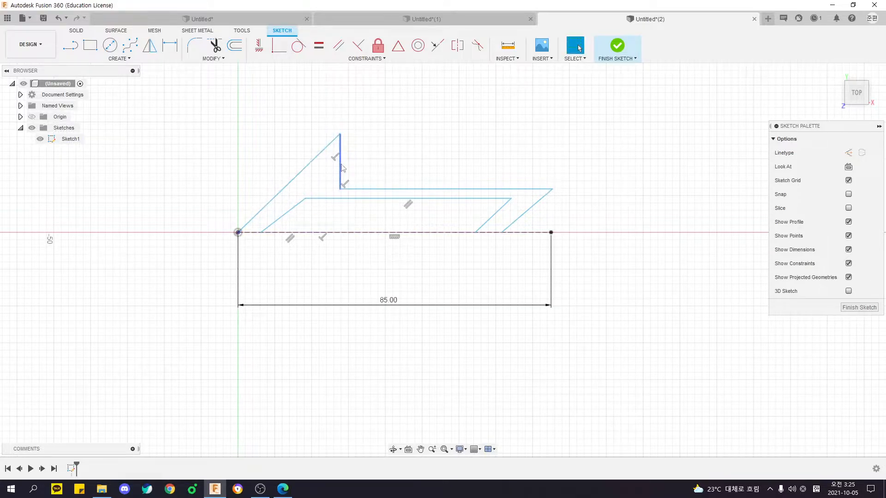
left_click_drag(186, 115, 626, 316)
left_click(605, 320)
Move the cutout's upper tail-side corner to about X 71.2, Y 7.4 mm and the arrowhead's upper point to about X 28.7, Y 29.3 mm.
left_click(368, 58)
left_click_drag(512, 200, 501, 205)
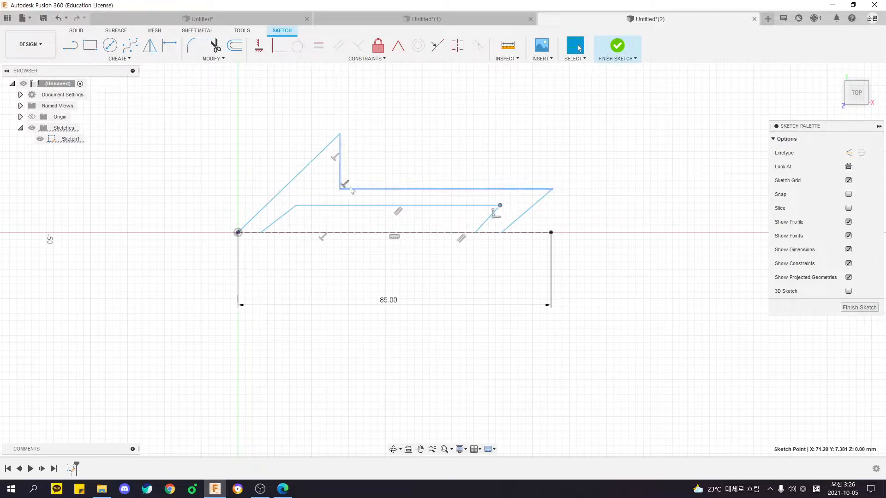
mouse_move(340, 134)
left_mouse_down()
mouse_move(374, 133)
mouse_move(344, 125)
left_mouse_up()
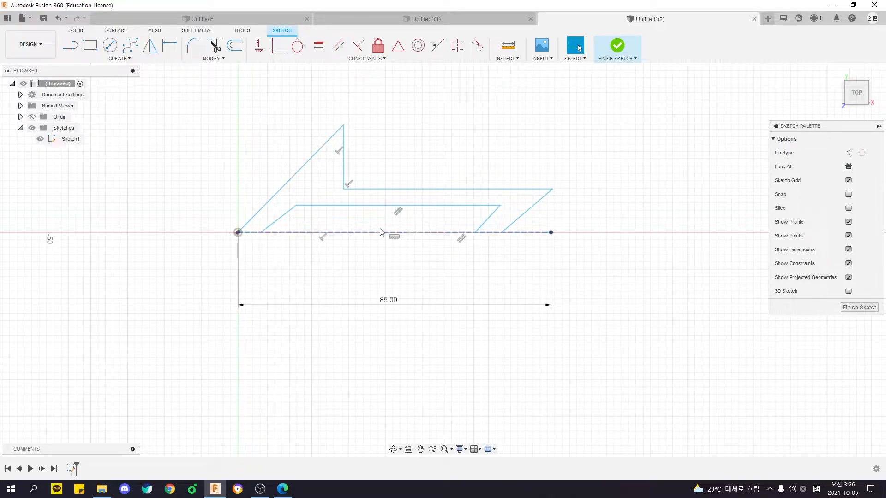
Examine the perpendicular and parallel constraints linking the arrowhead's vertical edge, the horizontal edges and the construction line.
left_click(456, 212)
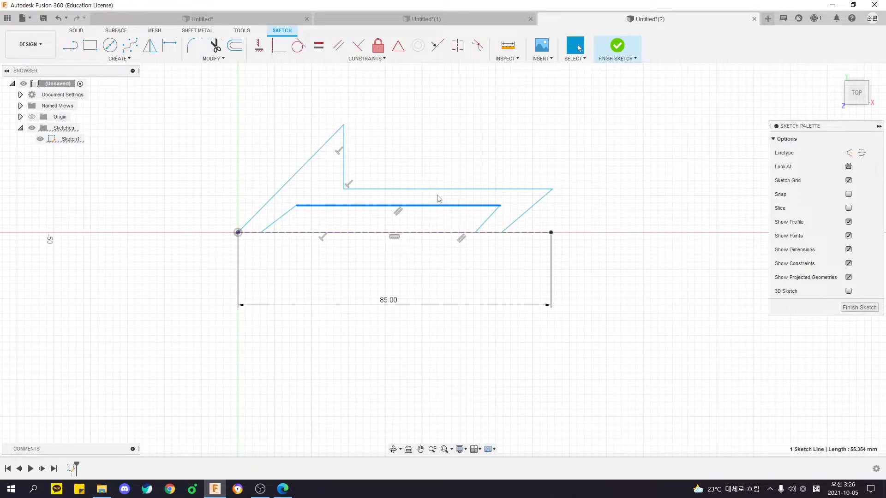
left_click(415, 128)
left_click(340, 151)
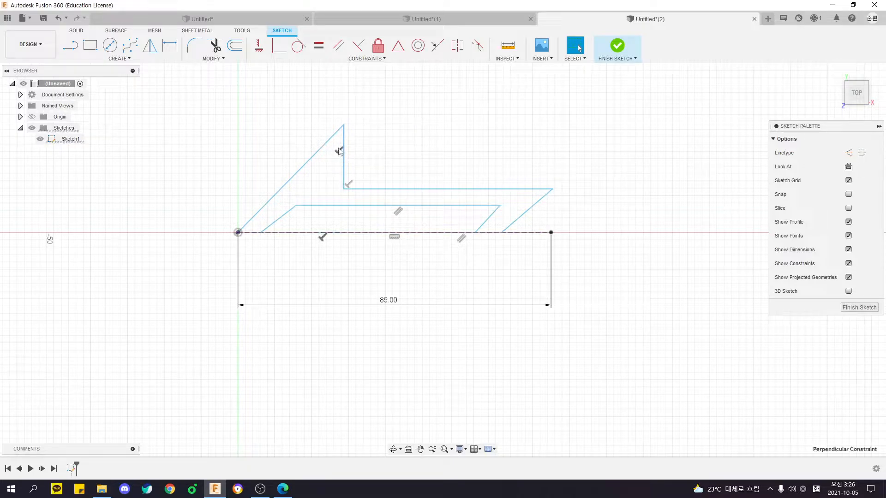
left_click(344, 140)
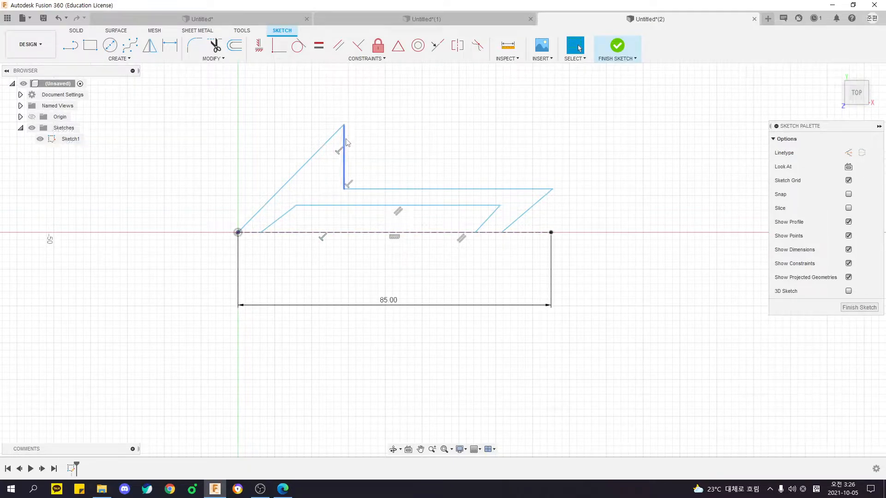
left_click(365, 233)
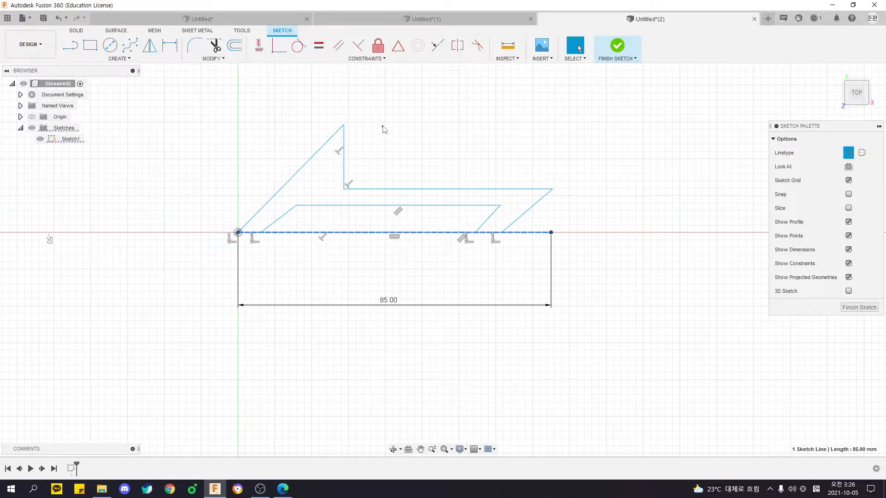
left_click(329, 285)
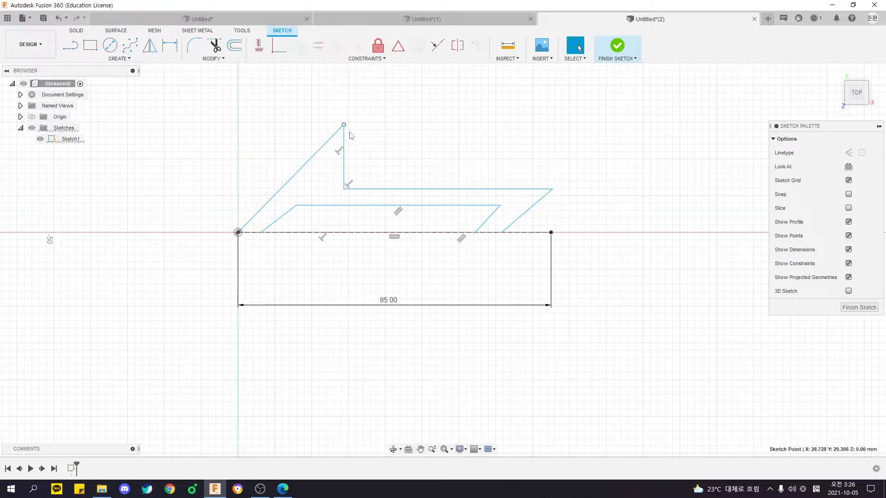
left_click(344, 138)
left_click(374, 189, "ctrl")
left_click(357, 181)
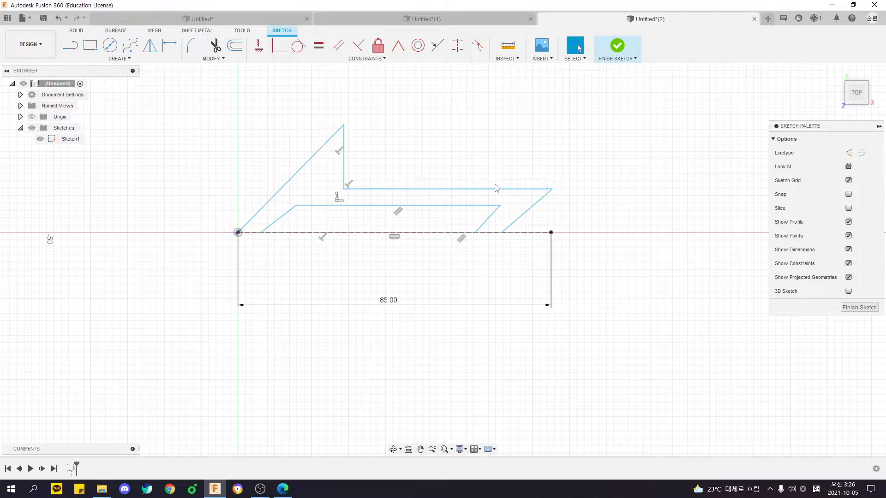
Compare the horizontal and vertical edges with the PDF drawing, and select the four slanted lines of the outline and the inner cutout.
left_click(432, 206)
left_click(397, 189, "ctrl")
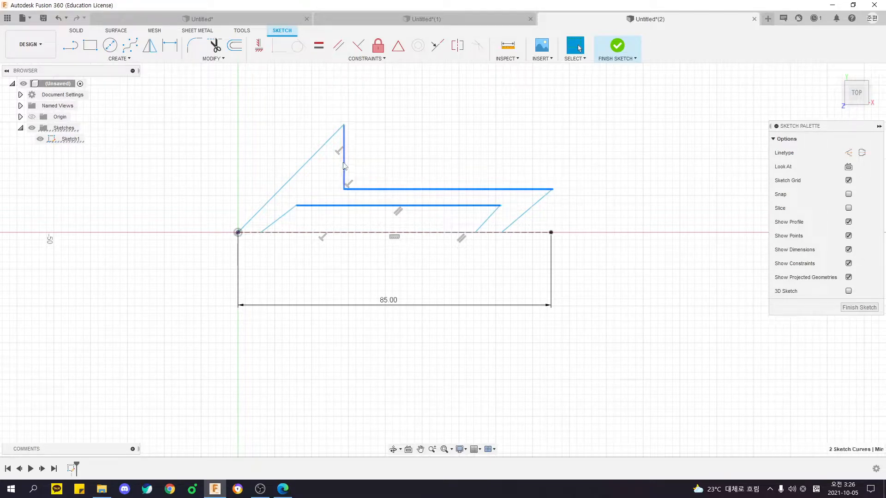
key("alt+Tab")
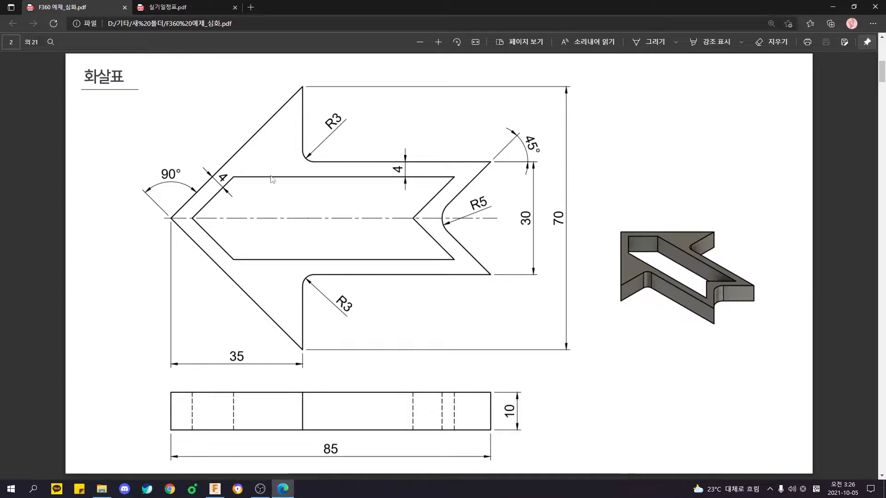
key("alt+Tab")
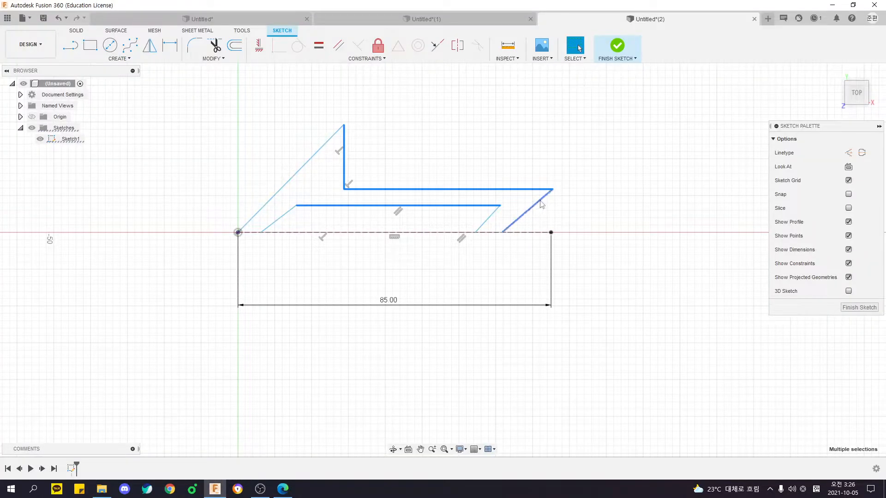
left_click(272, 224)
left_click(488, 219, "shift")
left_click(516, 221, "shift")
left_click(295, 176, "shift")
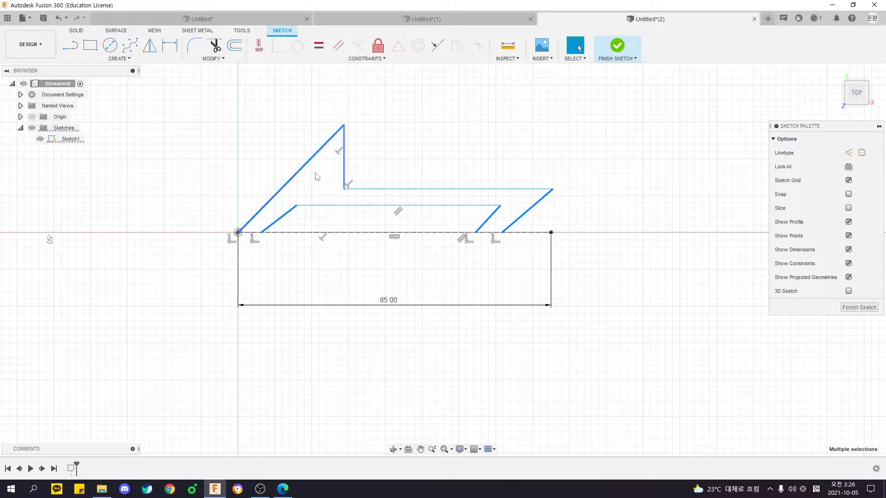
Compare the four slanted lines with the angled edges in the PDF drawing, and clear the line selection in Fusion 360.
key("alt+Tab")
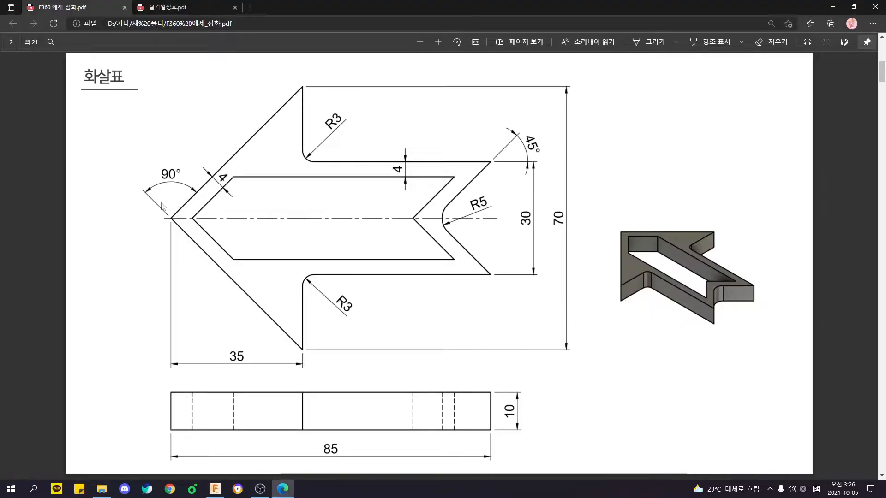
key("ctrl")
key("ctrl")
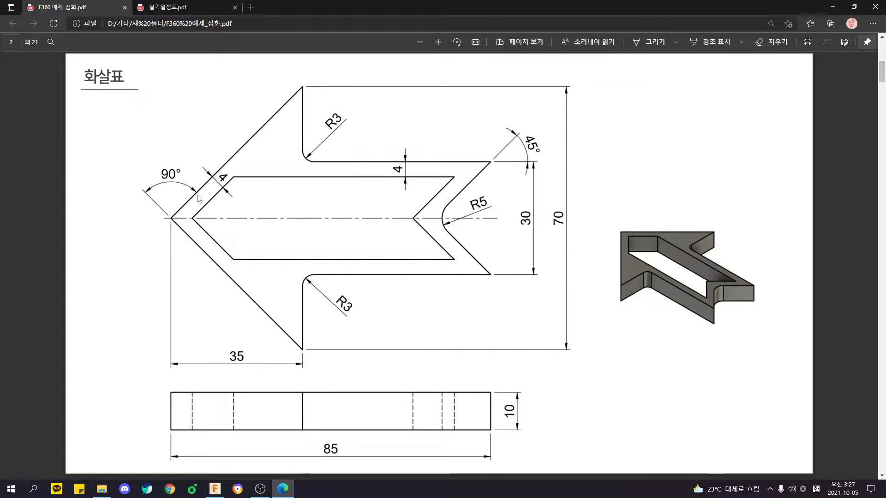
key("alt+Tab")
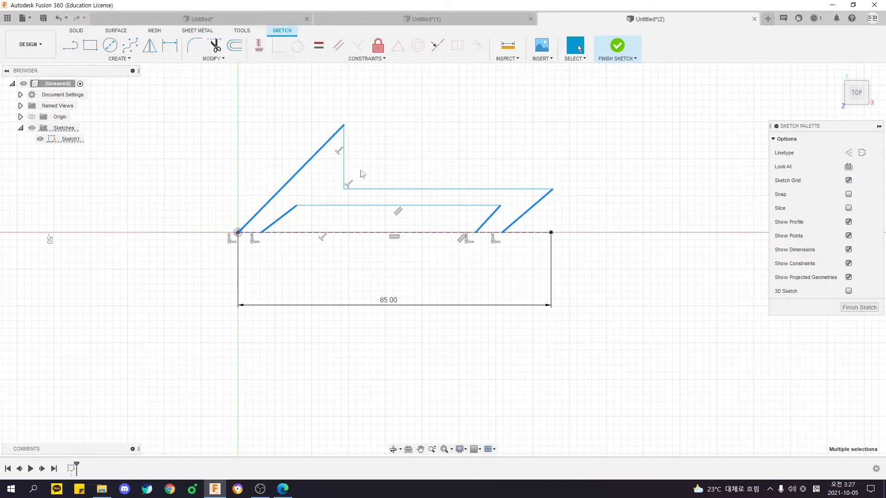
left_click(418, 134)
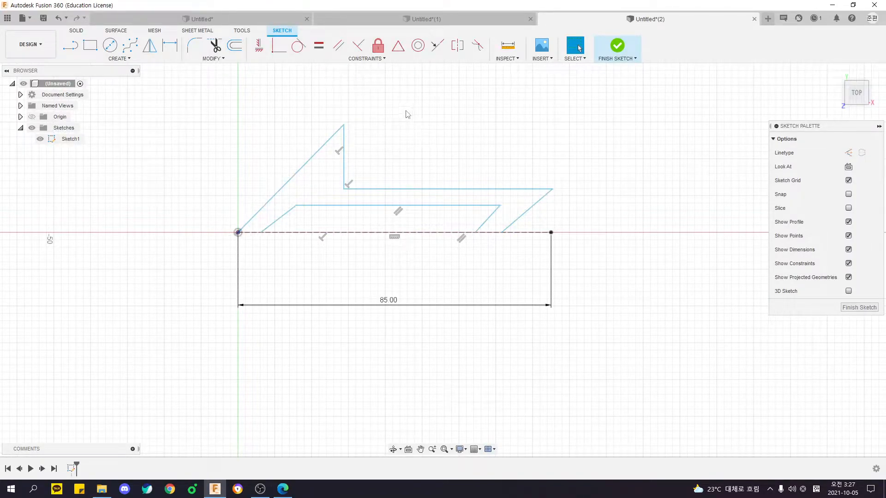
Constrain the four slanted lines parallel to one another and raise the arrowhead's upper point, keeping it about 29 mm horizontally from the origin.
left_click(373, 61)
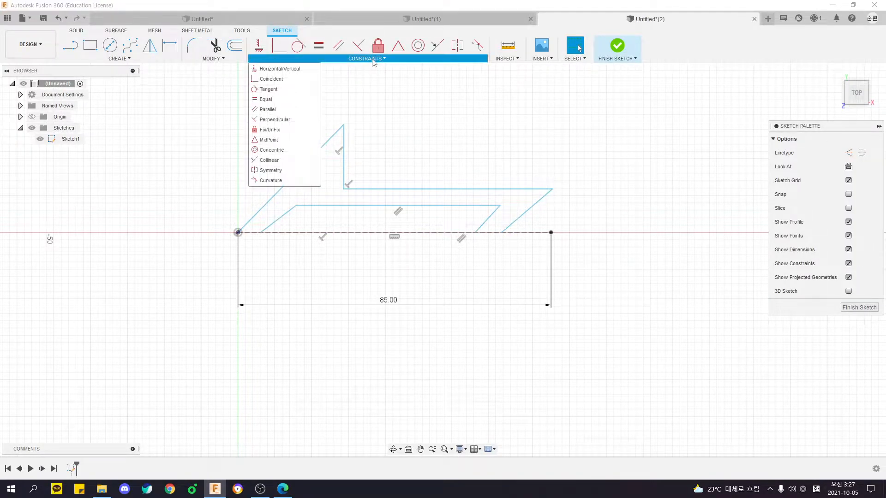
left_click(276, 112)
left_click(293, 176)
left_click(291, 210)
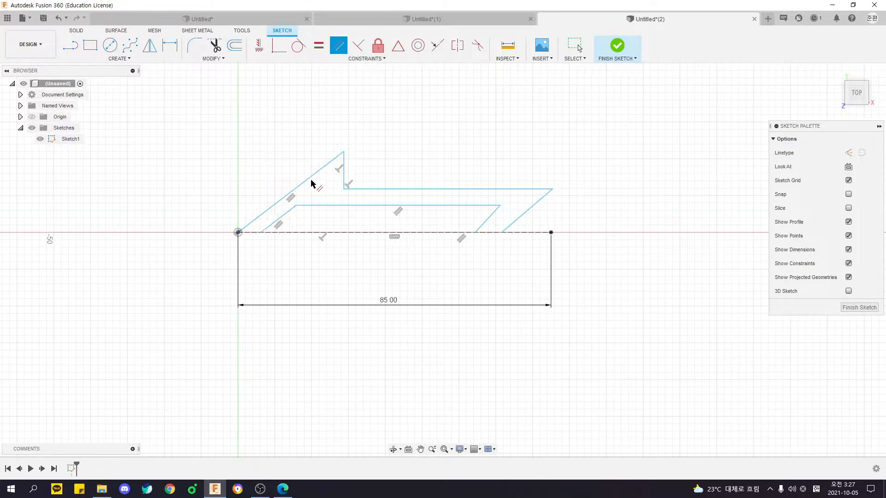
left_click(520, 214)
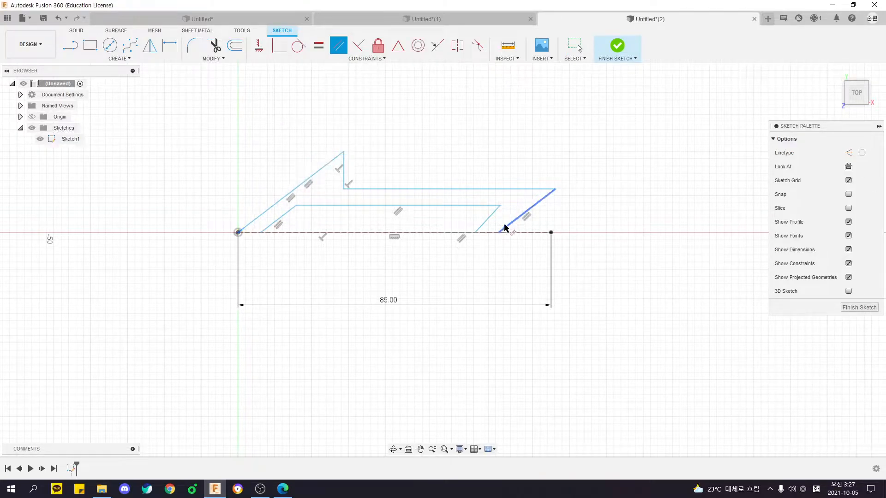
left_click(487, 221)
left_click(513, 223)
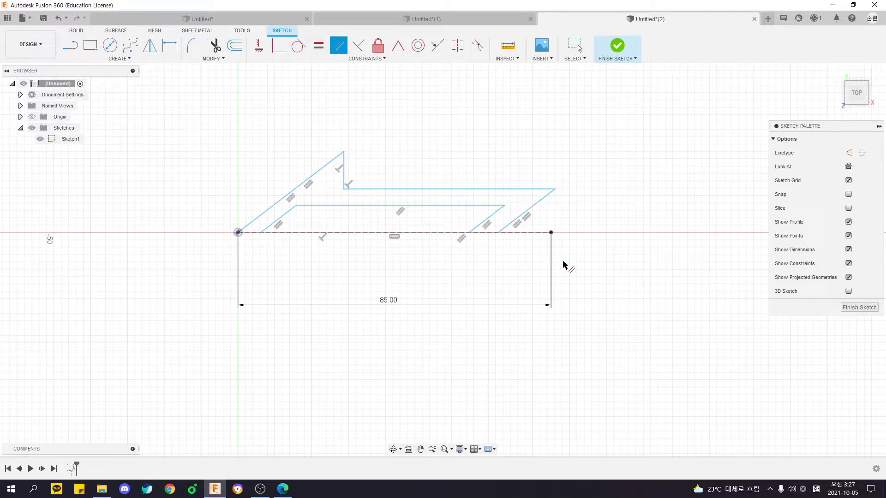
key("Escape")
mouse_move(347, 150)
left_mouse_down()
mouse_move(343, 135)
mouse_move(309, 113)
mouse_move(360, 109)
mouse_move(314, 115)
mouse_move(375, 133)
mouse_move(292, 126)
mouse_move(372, 124)
mouse_move(305, 131)
mouse_move(344, 128)
left_mouse_up()
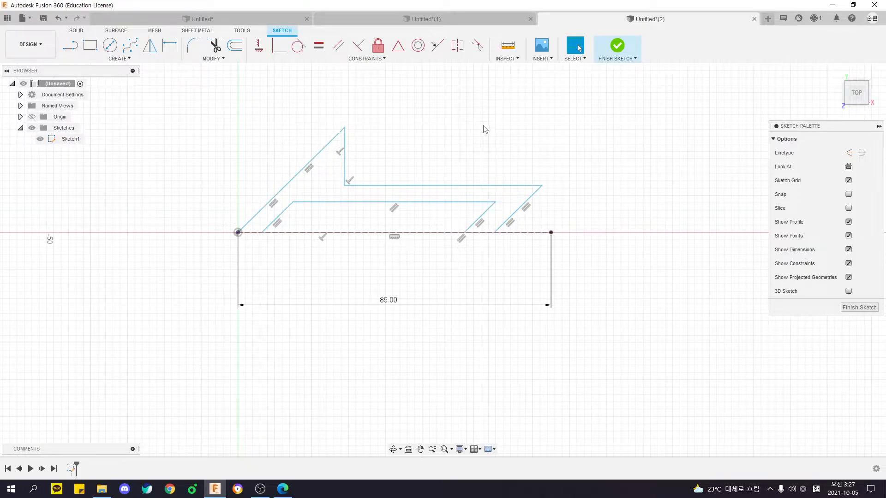
Review the arrowhead's dimensions in the PDF drawing and look over the available sketch creation and constraint commands in Fusion 360.
key("alt+Tab")
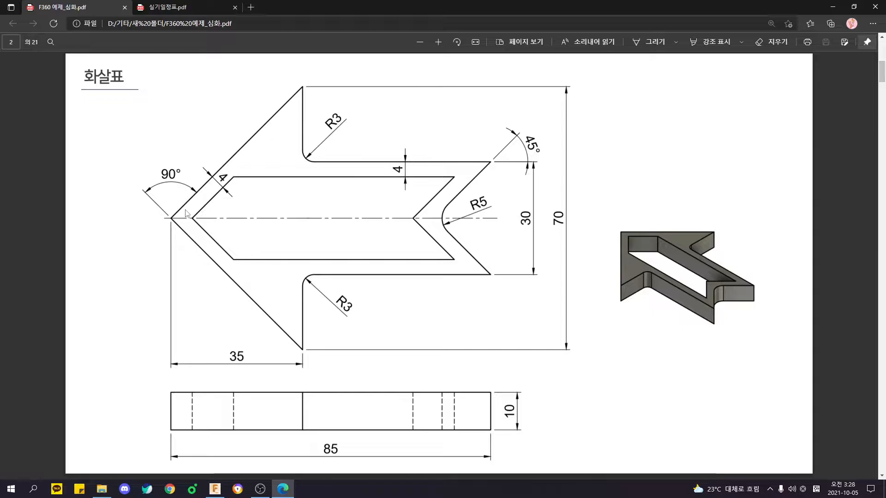
key("alt+Tab")
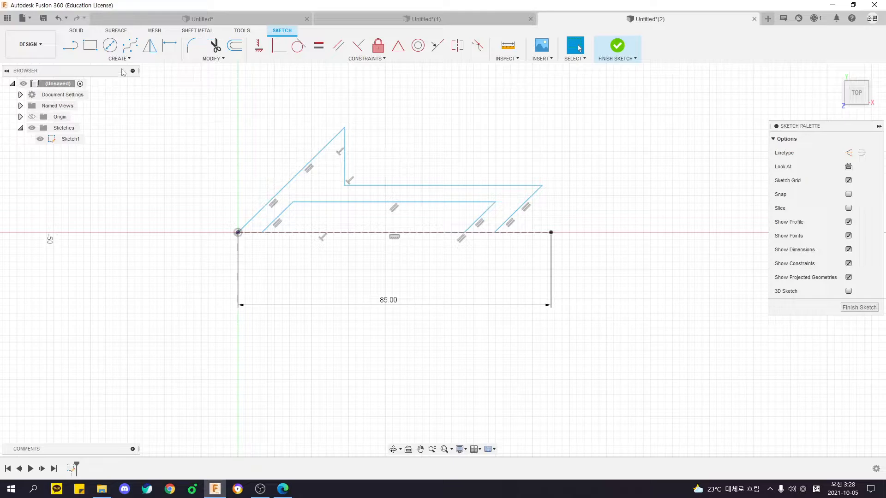
left_click(119, 59)
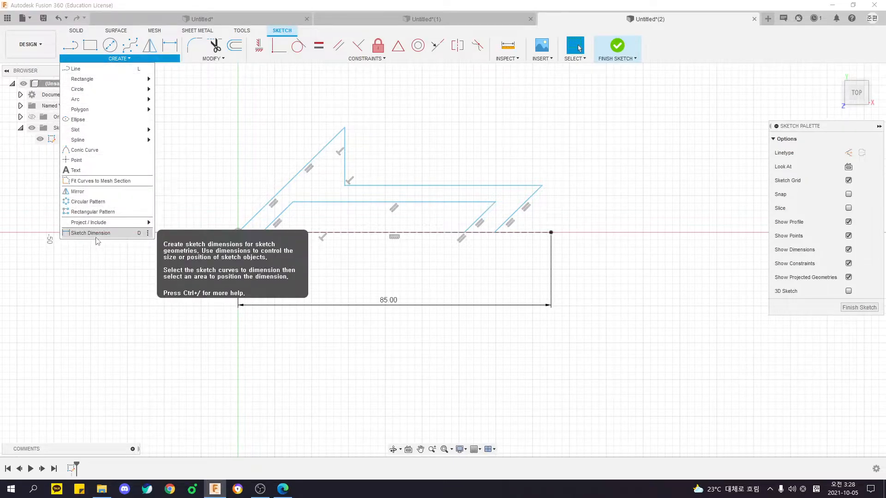
left_click(377, 64)
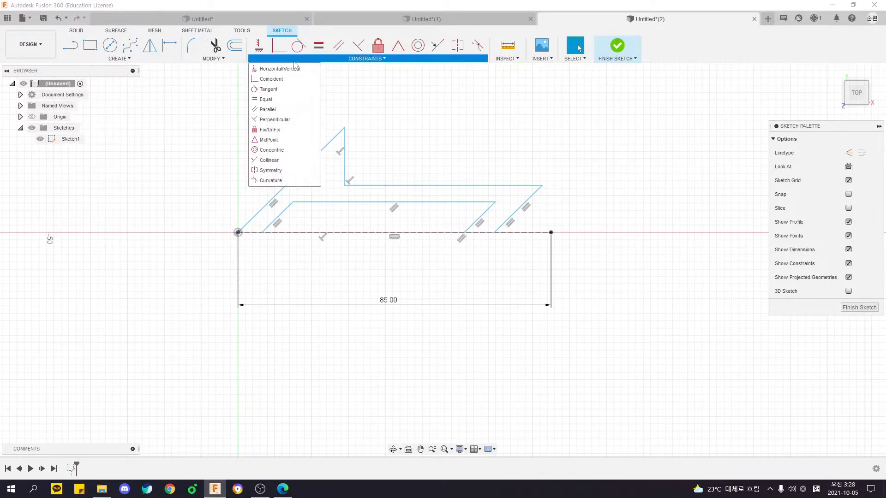
Check the PDF drawing and dimension the horizontal length of the arrowhead's outer slanted line as 35 mm with Sketch Dimension.
left_click(130, 61)
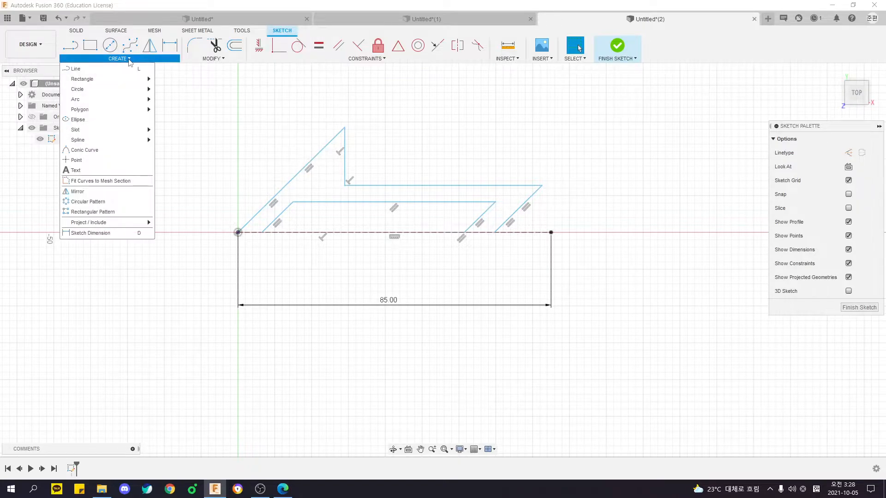
left_click(83, 234)
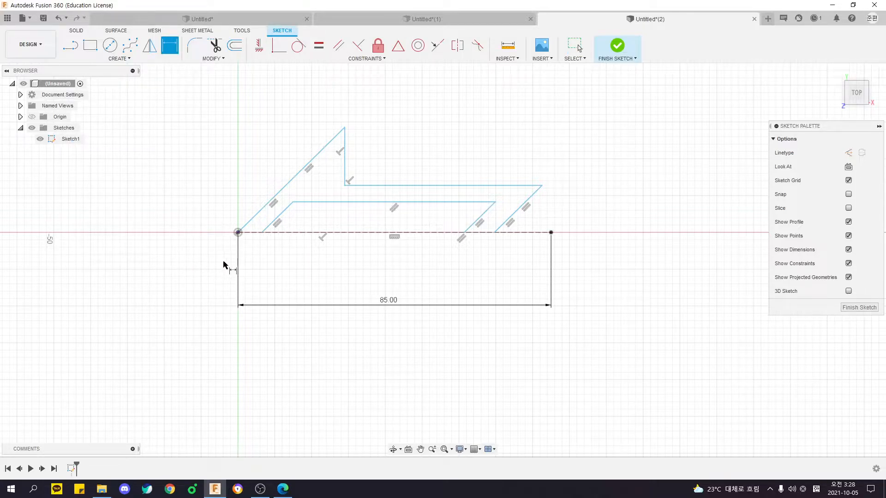
key("alt+Tab")
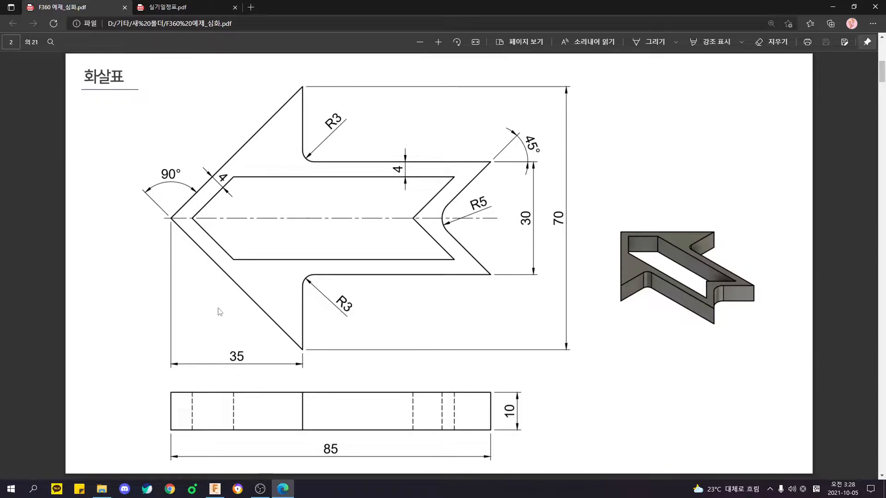
key("alt+Tab")
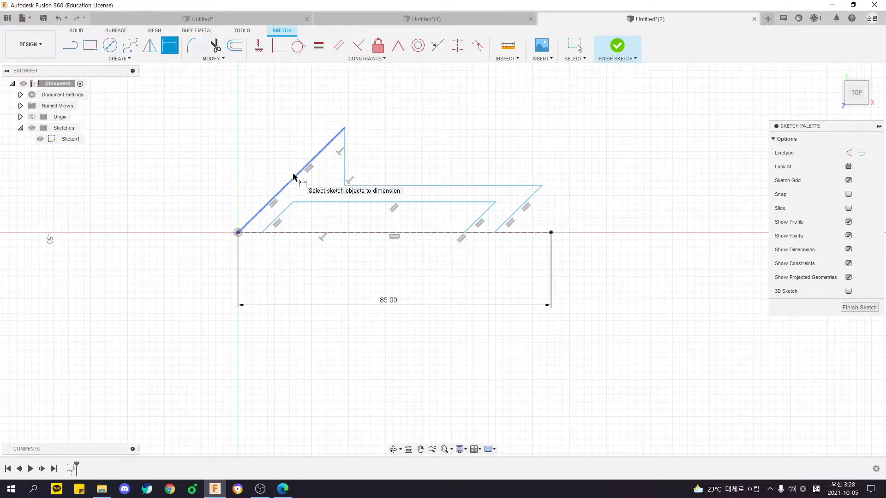
middle_click_drag(301, 164, 298, 185)
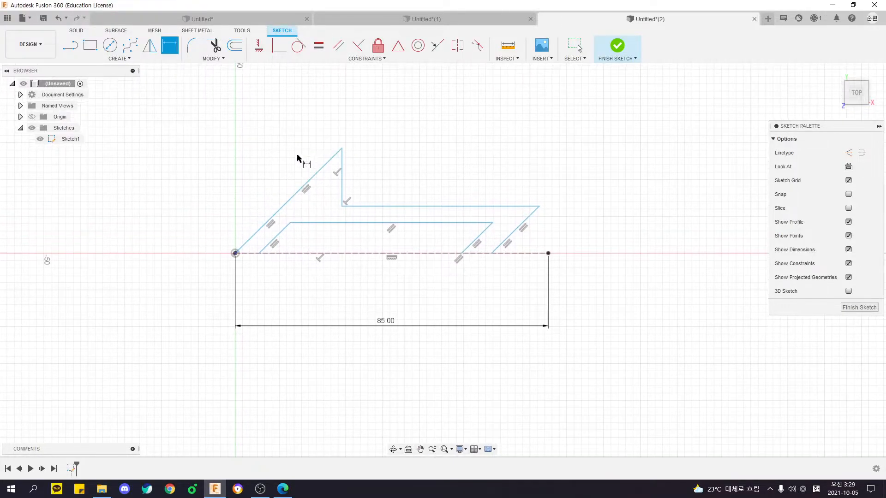
scroll(297, 166, "up", 2)
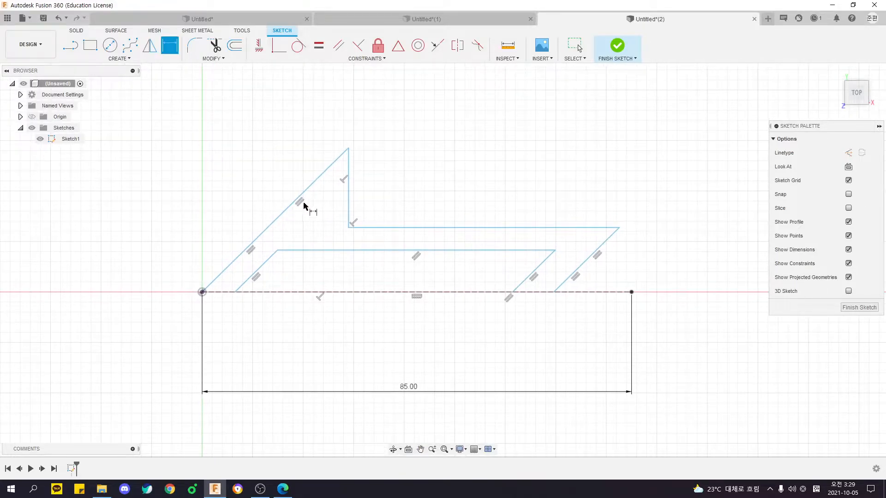
left_click(289, 212)
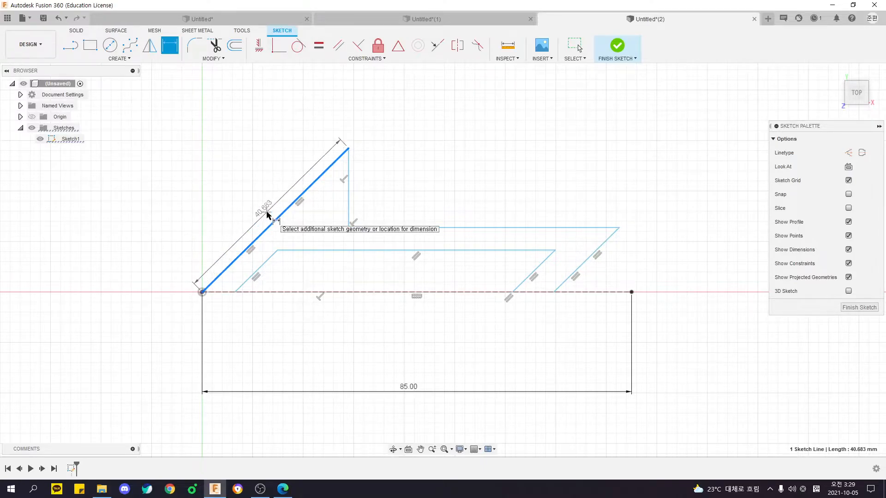
scroll(284, 265, "down", 3)
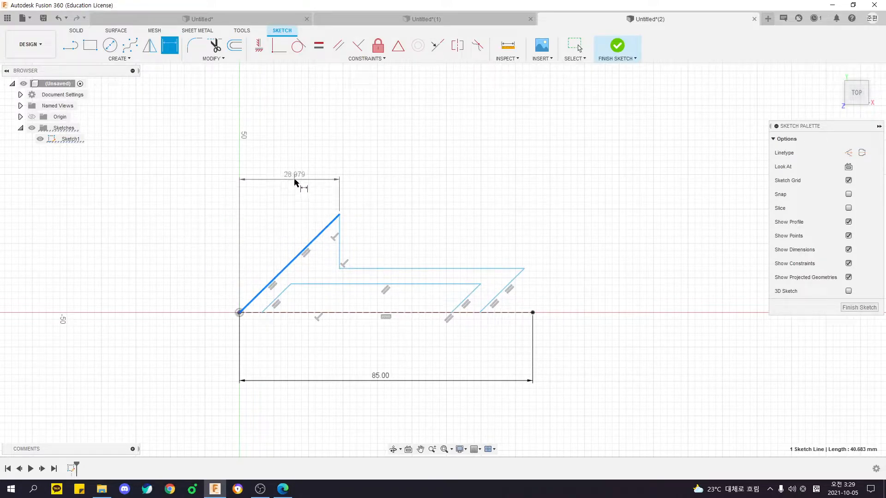
left_click(296, 203)
type("35")
key("Return")
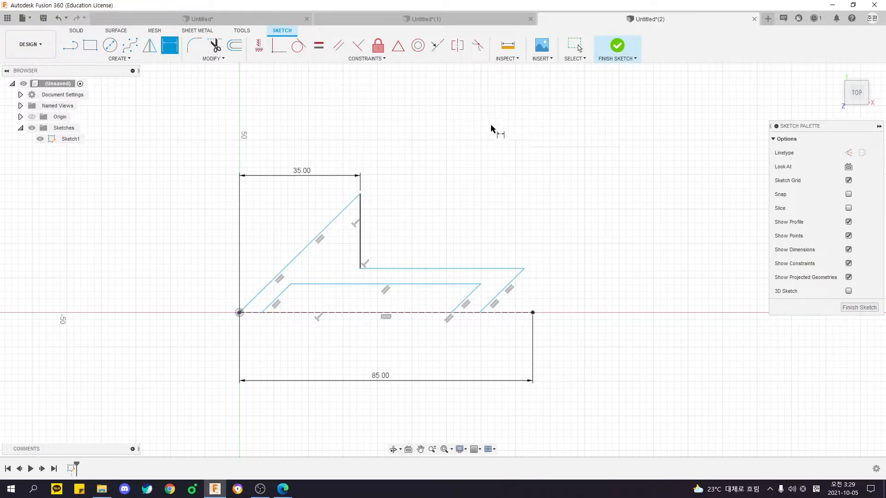
Compare the arrowhead length with the PDF drawing and move the 35 mm dimension closer to the arrowhead.
middle_click_drag(352, 276, 362, 257)
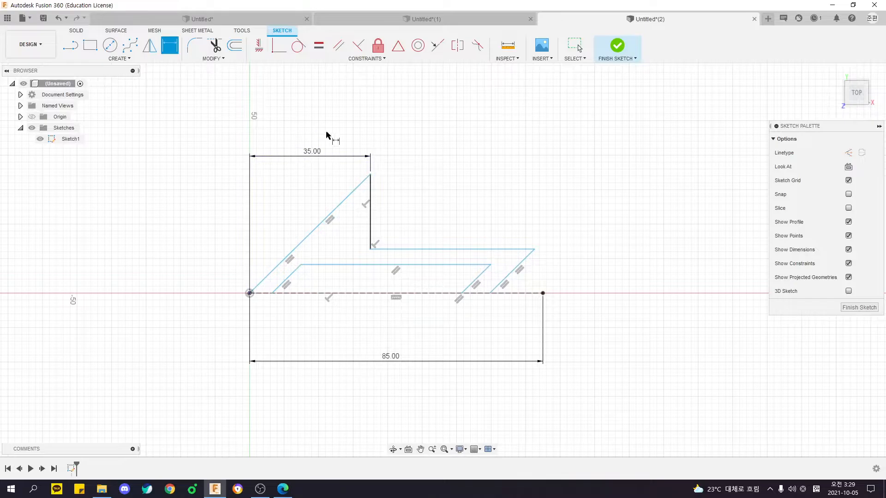
key("alt+Tab")
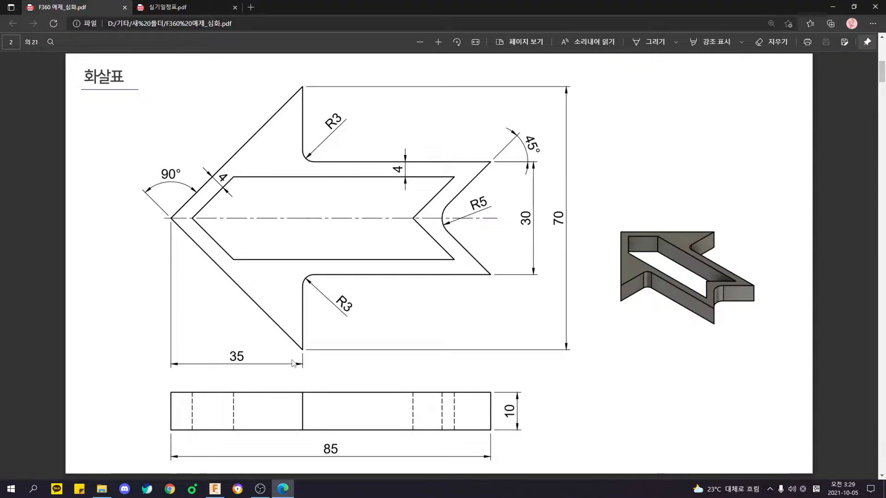
key("alt+Tab")
left_click_drag(297, 149, 312, 164)
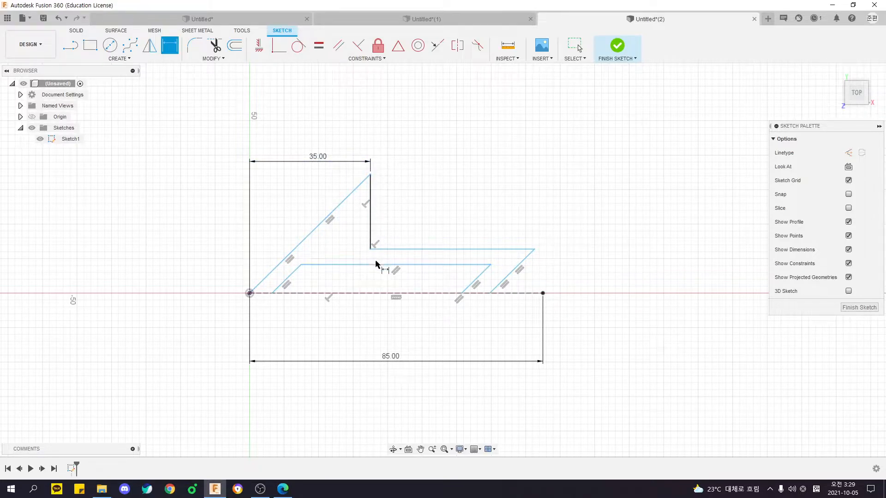
Check the tip angle in the PDF drawing and set the angle between the outer slanted line and the construction line to 45°.
key("alt+Tab")
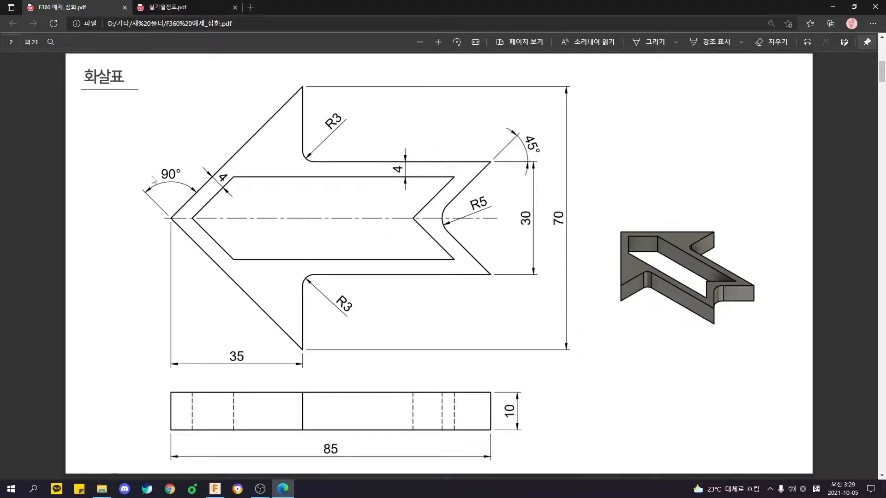
key("alt+Tab")
scroll(258, 222, "up", 3)
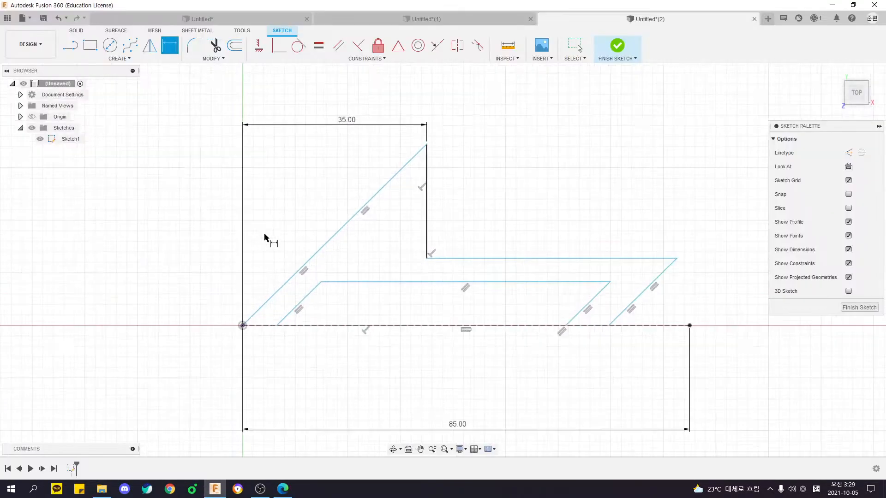
left_click(286, 204)
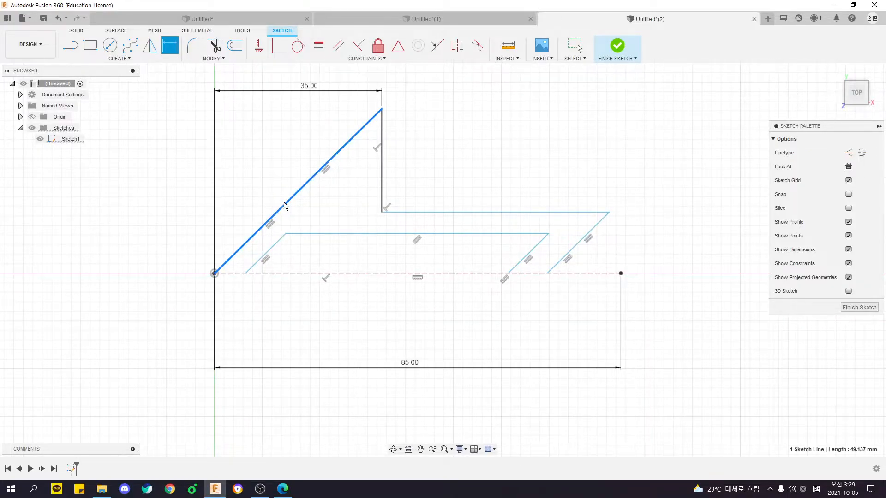
left_click(298, 275)
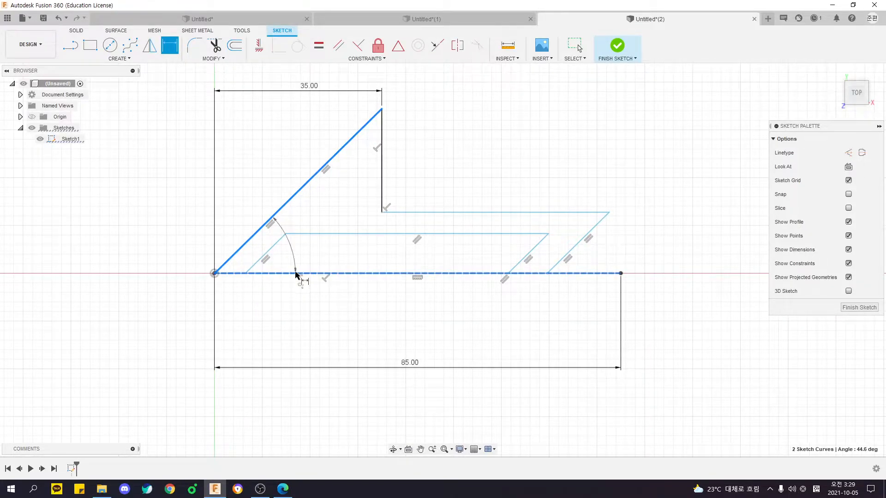
left_click(293, 224)
type("45")
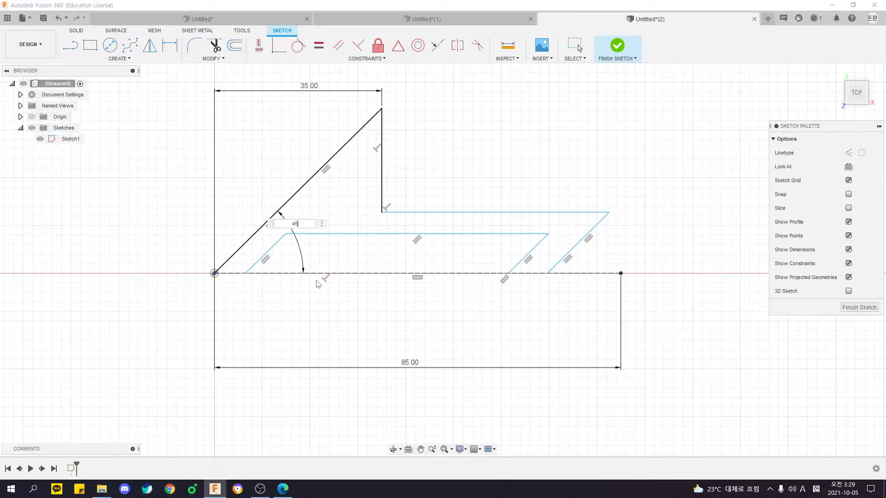
key("Return")
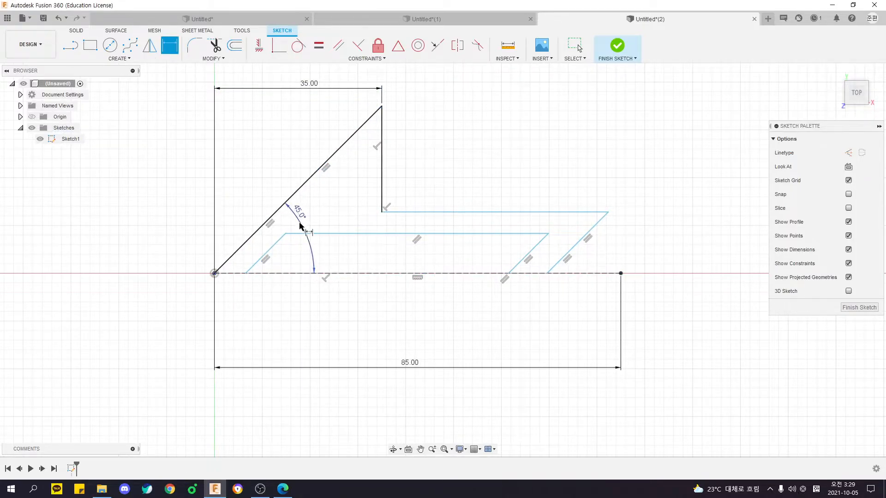
Compare the tail edges and inner cutout with the PDF drawing, and end dimensioning in the Fusion 360 sketch.
scroll(302, 225, "down", 2)
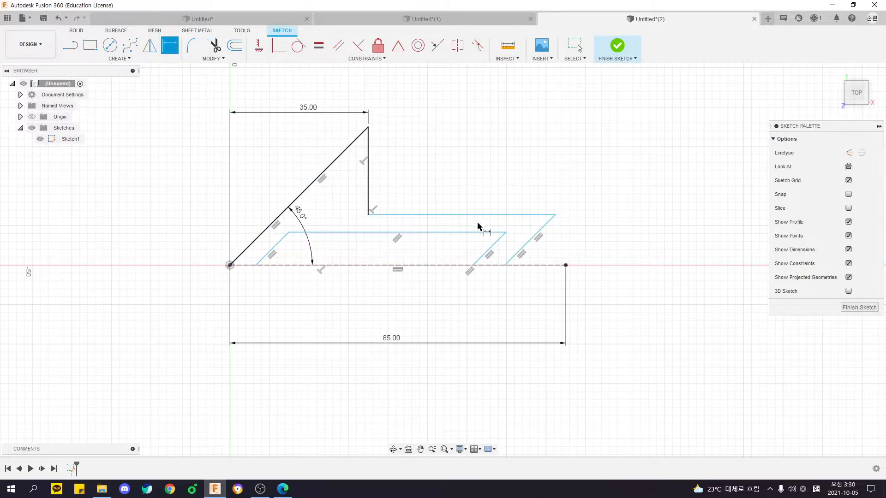
key("alt+Tab")
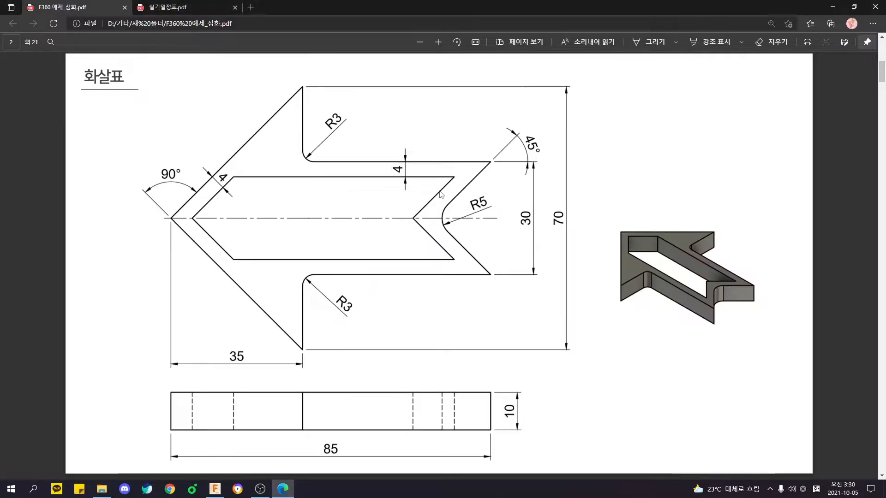
key("alt+Tab")
middle_click_drag(454, 206, 467, 190)
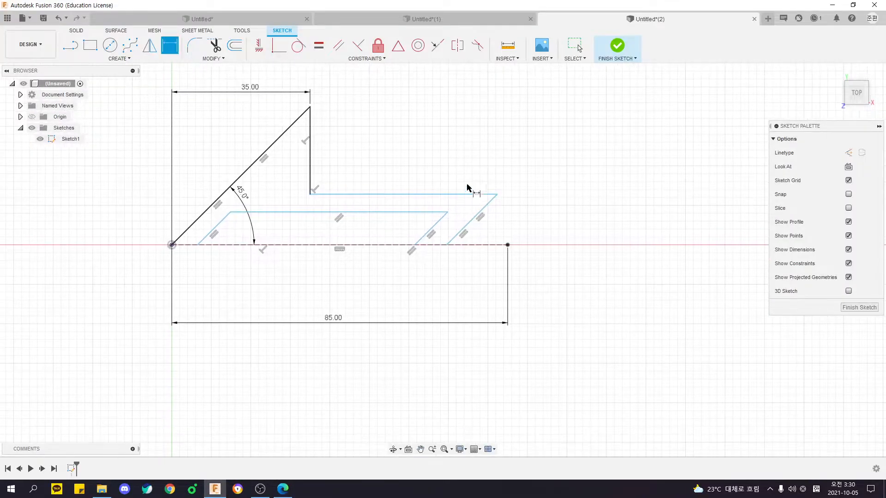
key("Escape")
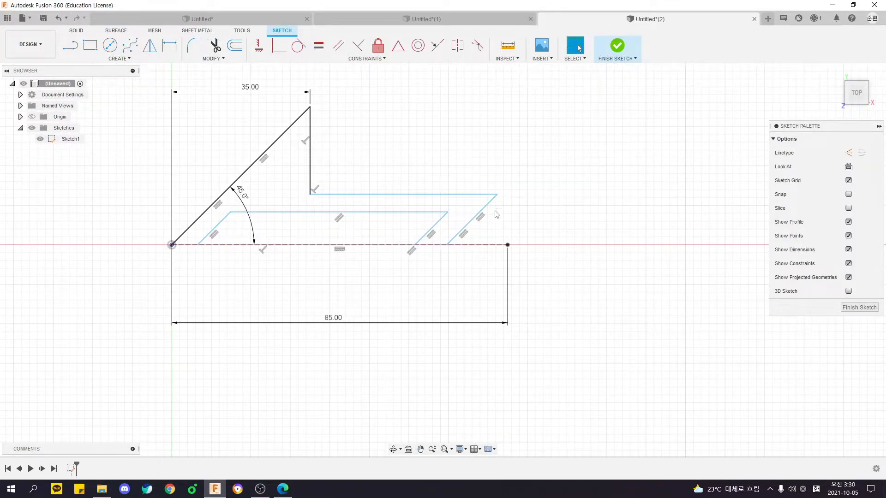
Move the tail's upper corner toward the construction line's end and compare the alignment of both points with the PDF drawing.
mouse_move(505, 194)
left_mouse_down()
mouse_move(478, 178)
mouse_move(534, 190)
mouse_move(513, 199)
left_mouse_up()
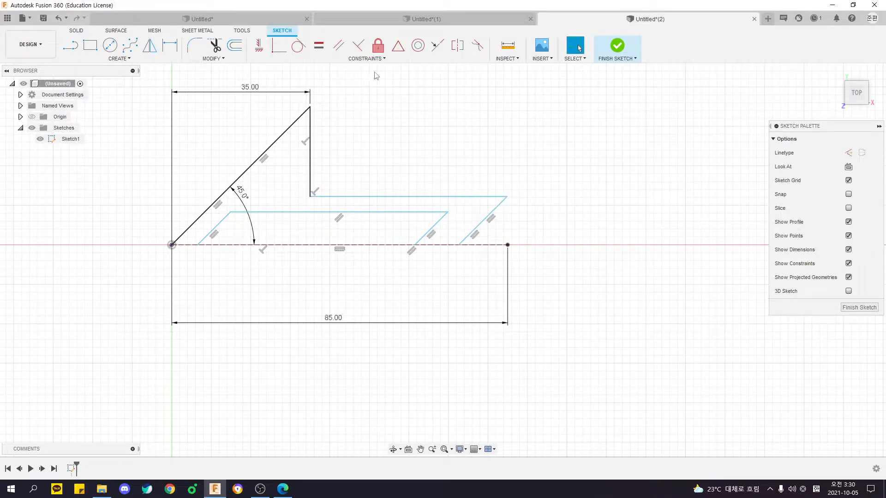
key("alt+Tab")
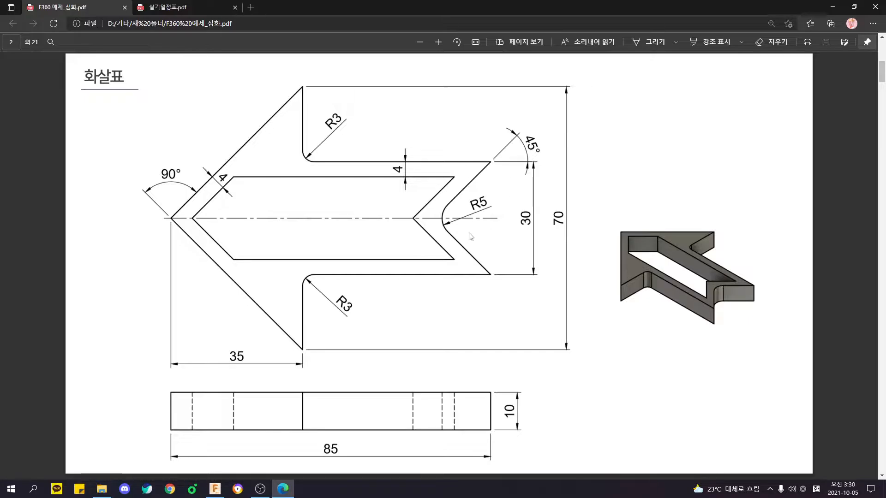
key("alt+Tab")
left_click(507, 198)
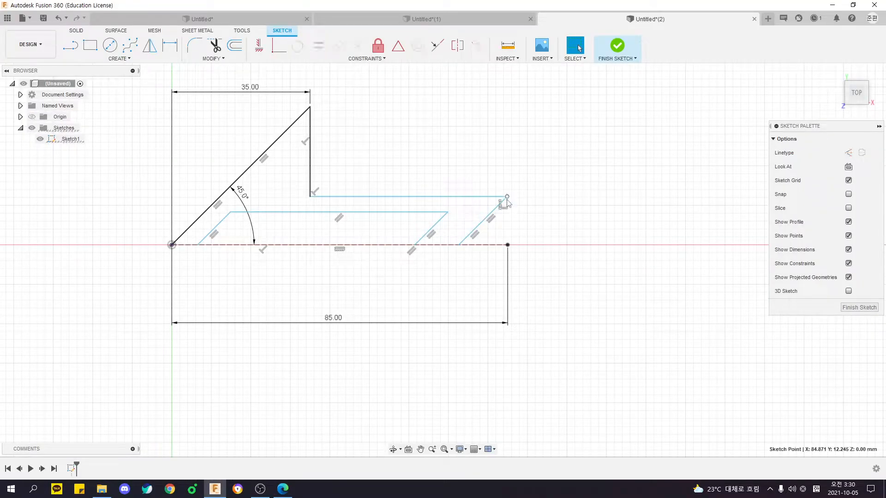
left_click(509, 245)
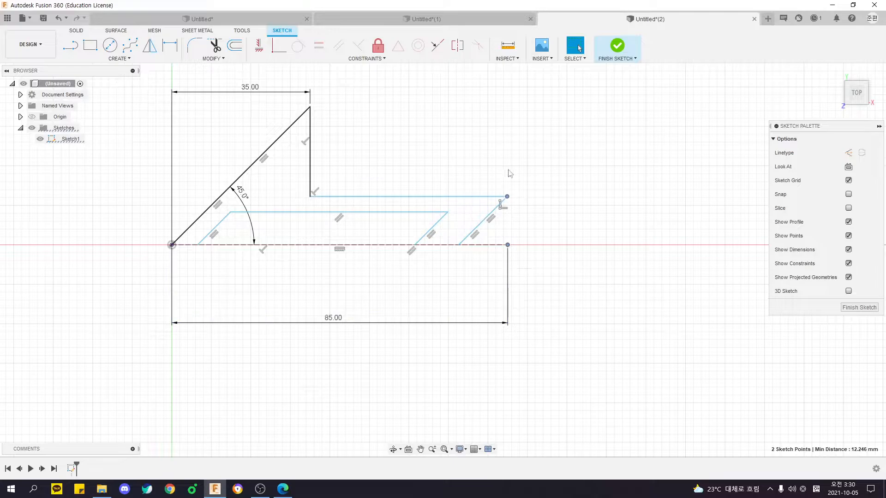
left_click(526, 173)
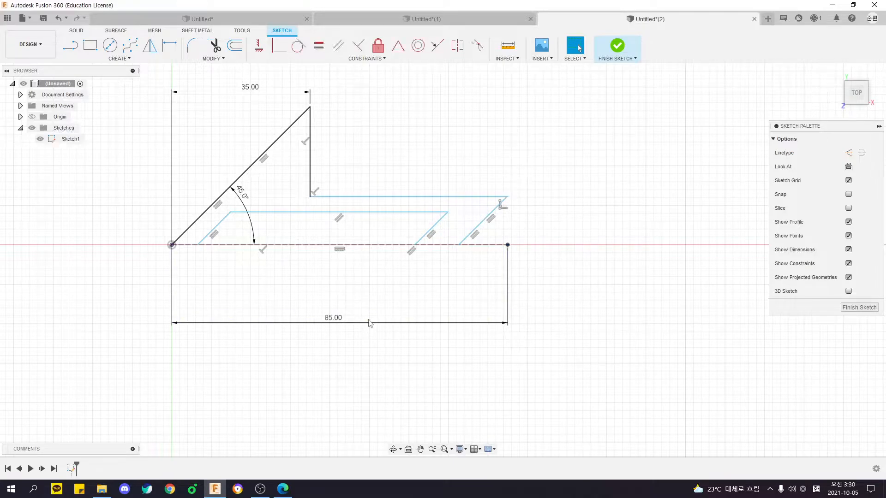
Move the 85 mm dimension closer to the construction line and shift the tail's upper corner to test its freedom.
mouse_move(341, 322)
left_mouse_down()
mouse_move(340, 262)
mouse_move(358, 298)
left_mouse_up()
mouse_move(509, 198)
left_mouse_down()
mouse_move(581, 175)
mouse_move(645, 183)
mouse_move(518, 190)
mouse_move(652, 192)
mouse_move(461, 202)
mouse_move(563, 193)
mouse_move(507, 199)
left_mouse_up()
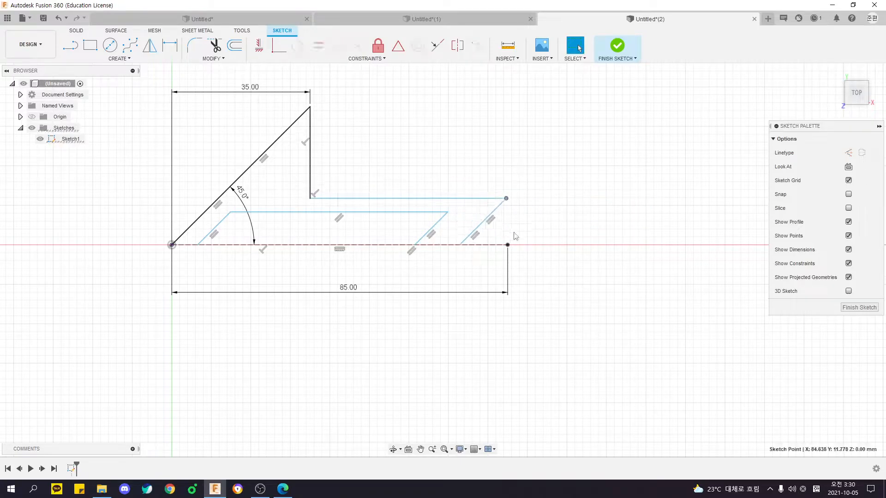
left_click_drag(360, 294, 332, 295)
left_click_drag(505, 203, 511, 198)
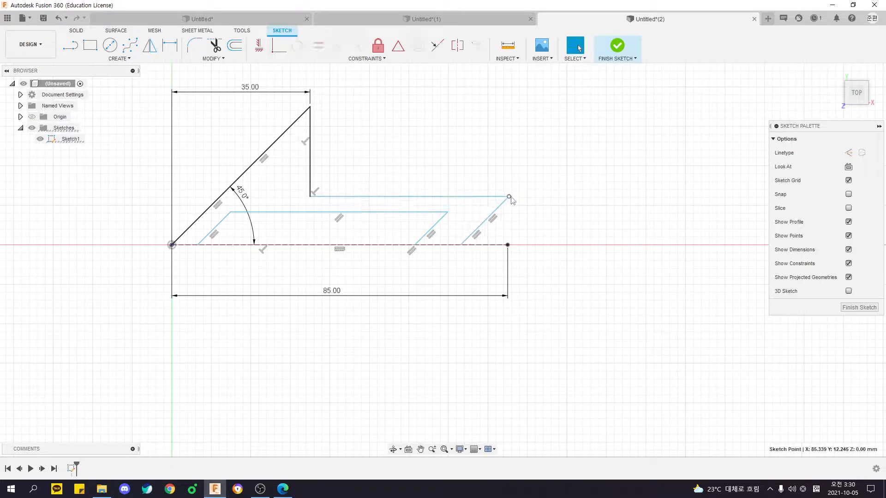
left_click(414, 262)
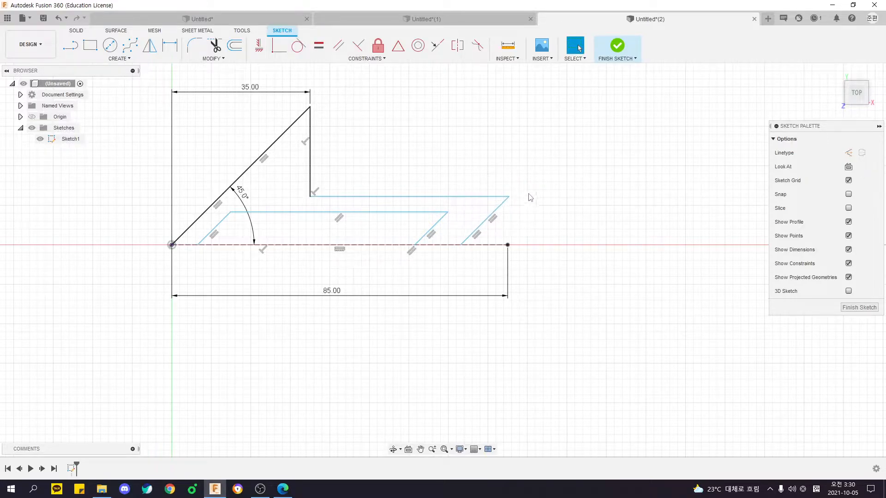
left_click_drag(509, 197, 505, 202)
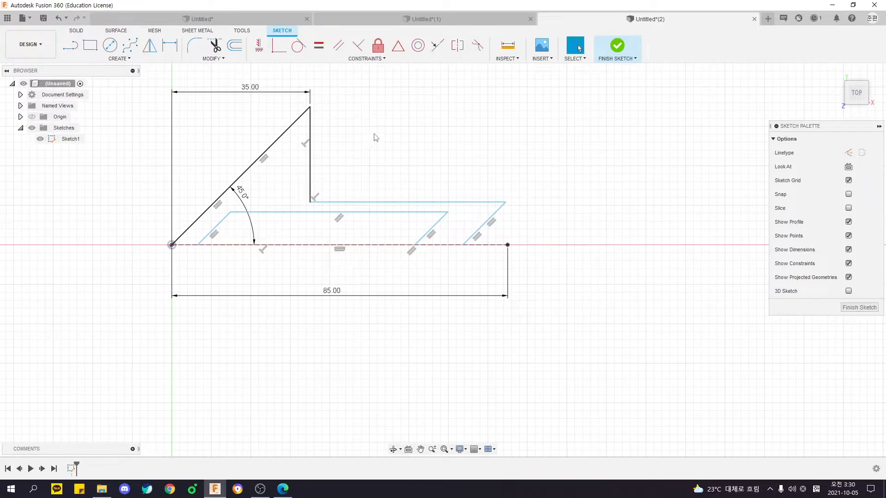
Raise the shaft's upper edge and examine that edge and the construction line as candidates for an Equal constraint.
left_click_drag(372, 202, 386, 186)
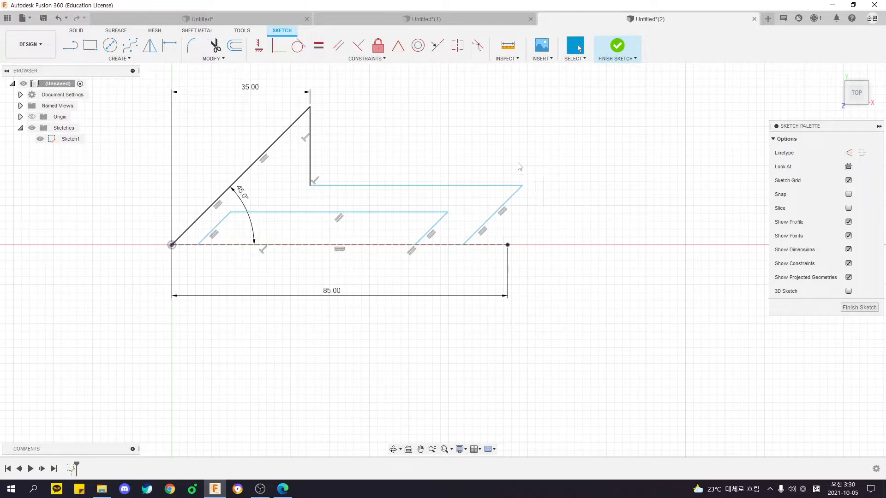
left_click(321, 49)
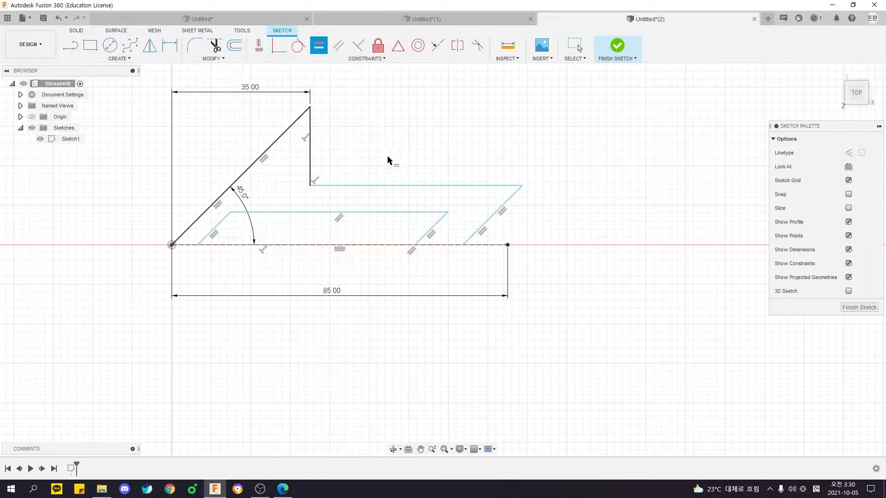
key("Escape")
left_click(340, 186)
left_click(349, 247, "shift")
left_click(348, 105)
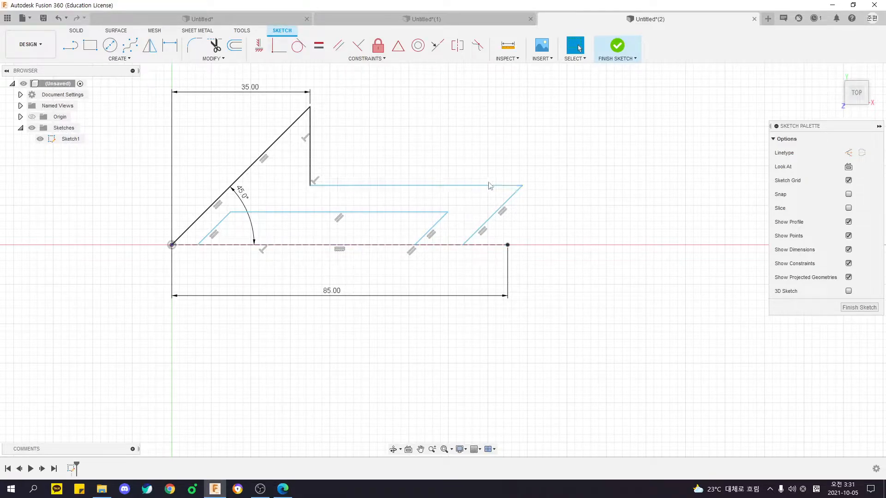
left_click(352, 246)
left_click(340, 268)
Bring the tail's upper corner above the construction line's endpoint and align both points vertically with a Horizontal/Vertical constraint.
mouse_move(523, 185)
left_mouse_down()
mouse_move(496, 189)
mouse_move(507, 191)
left_mouse_up()
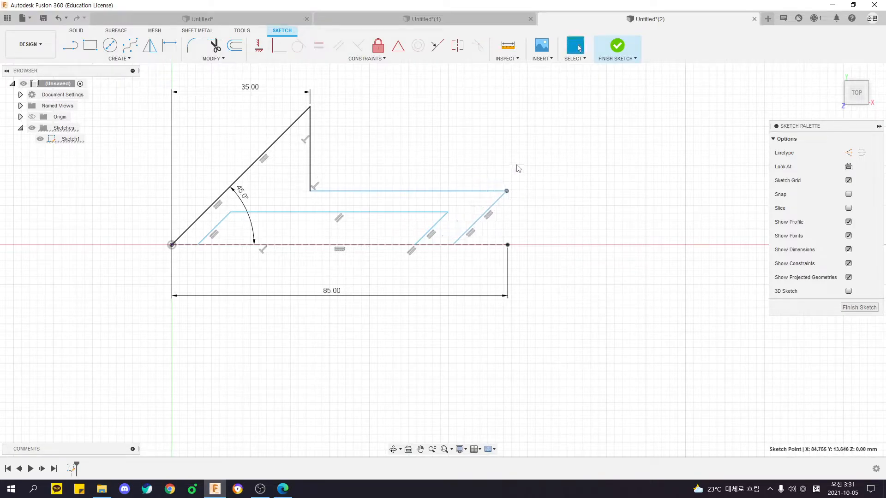
left_click(552, 210)
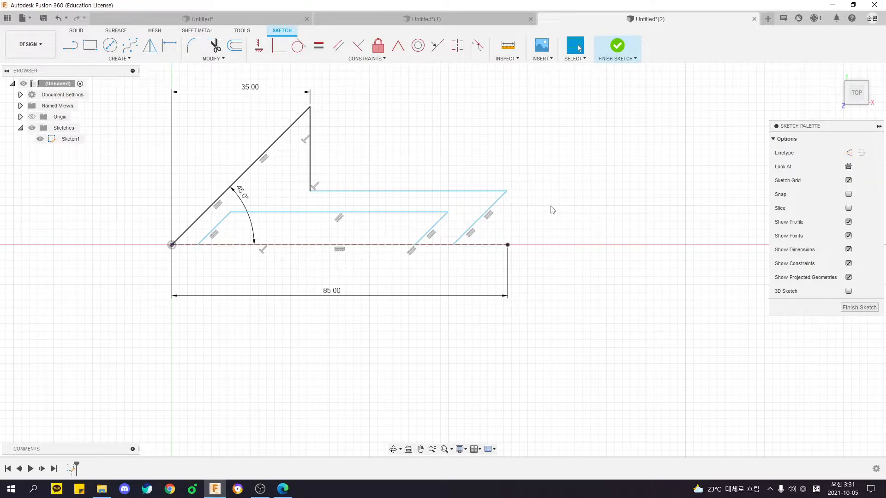
left_click(365, 60)
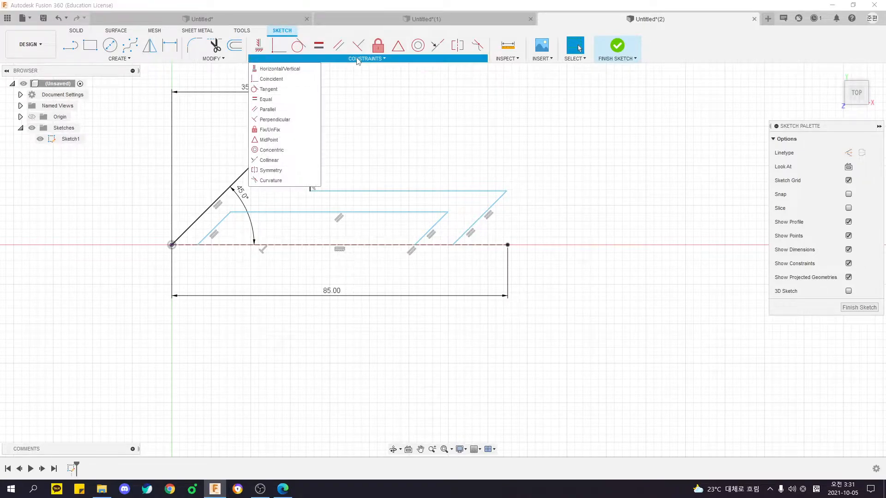
left_click(294, 70)
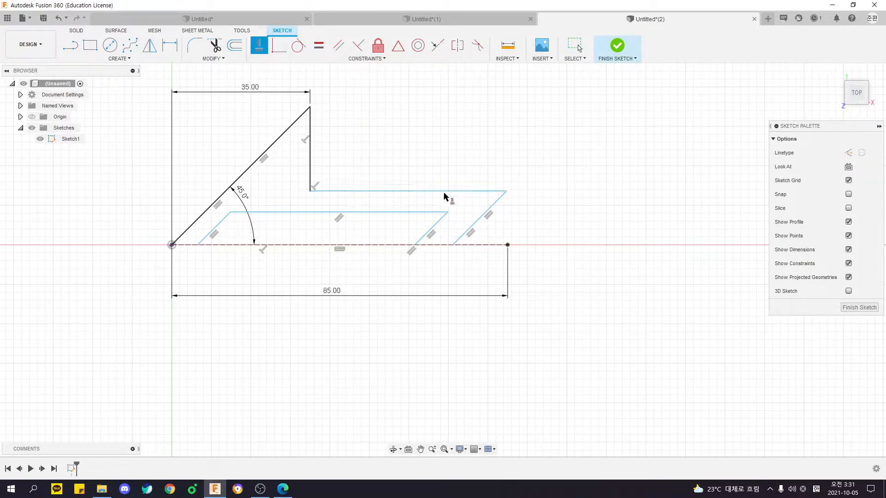
left_click(508, 192)
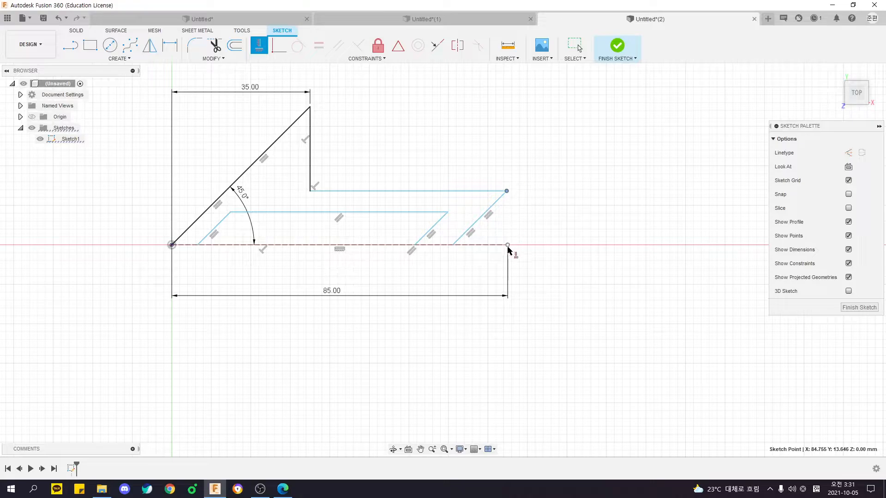
left_click(508, 246)
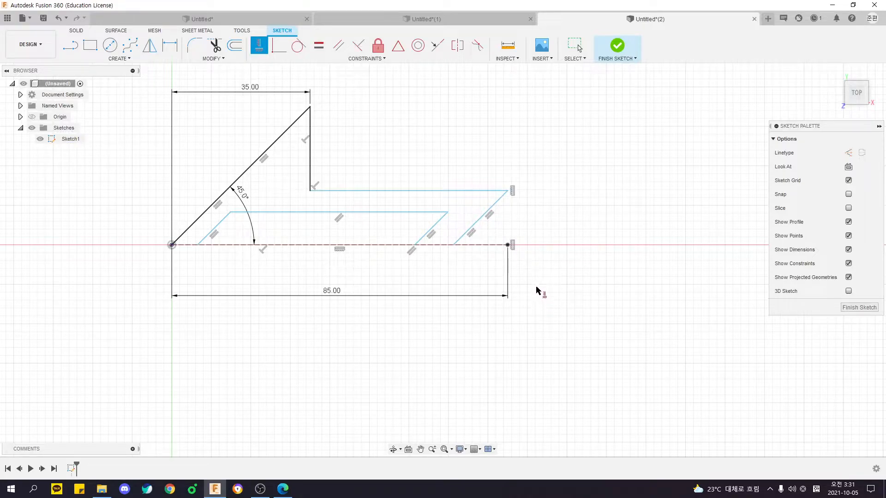
key("Escape")
Shift the tail's upper corner and slanted edge up and down to test the vertical alignment.
left_click_drag(509, 193, 509, 205)
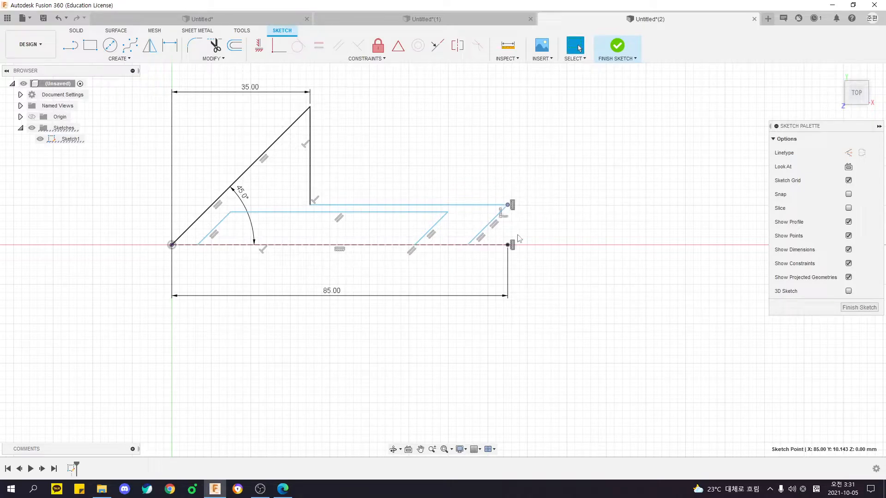
left_click(564, 250)
mouse_move(504, 213)
left_mouse_down()
mouse_move(494, 172)
mouse_move(491, 182)
left_mouse_up()
left_click(537, 255)
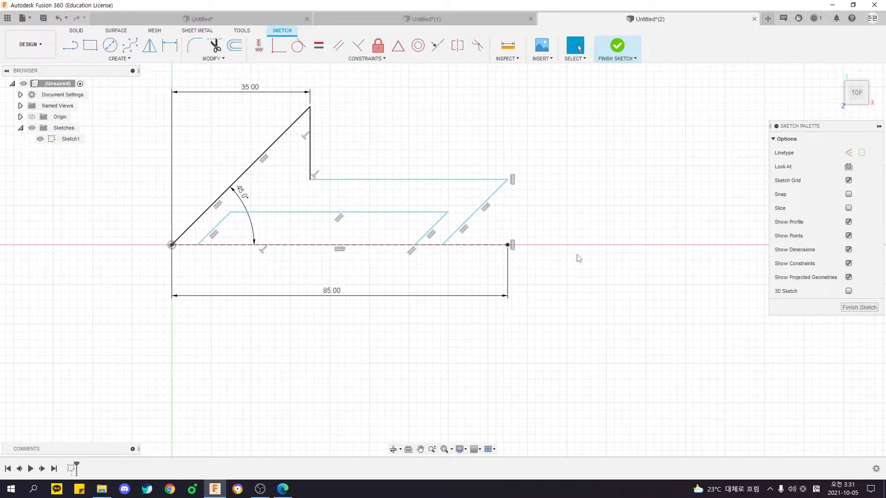
Check the shaft width in the PDF drawing and dimension the shaft's upper edge 15 mm from the construction line.
mouse_move(574, 264)
middle_mouse_down()
mouse_move(532, 275)
mouse_move(543, 282)
mouse_move(542, 253)
middle_mouse_up()
key("alt+Tab")
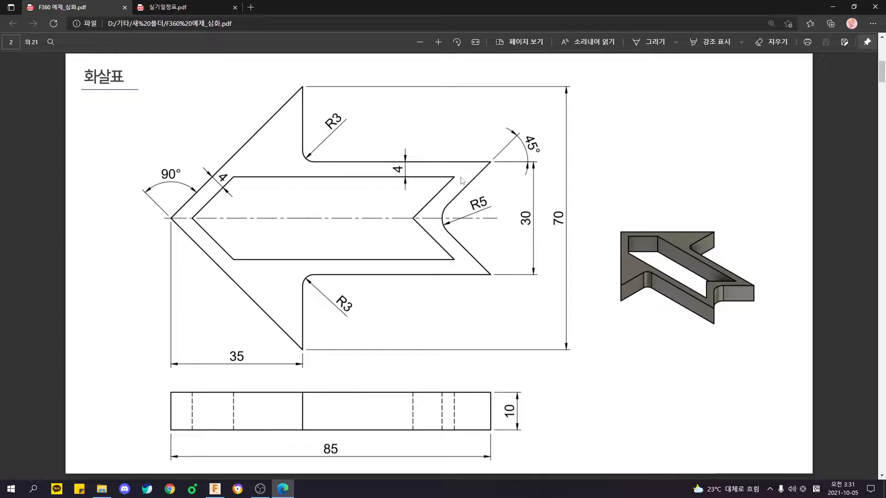
key("alt+Tab")
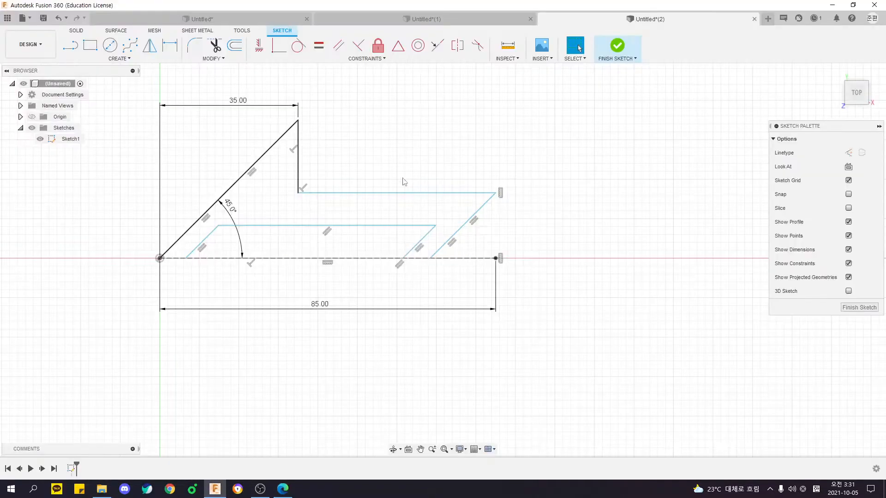
key("d")
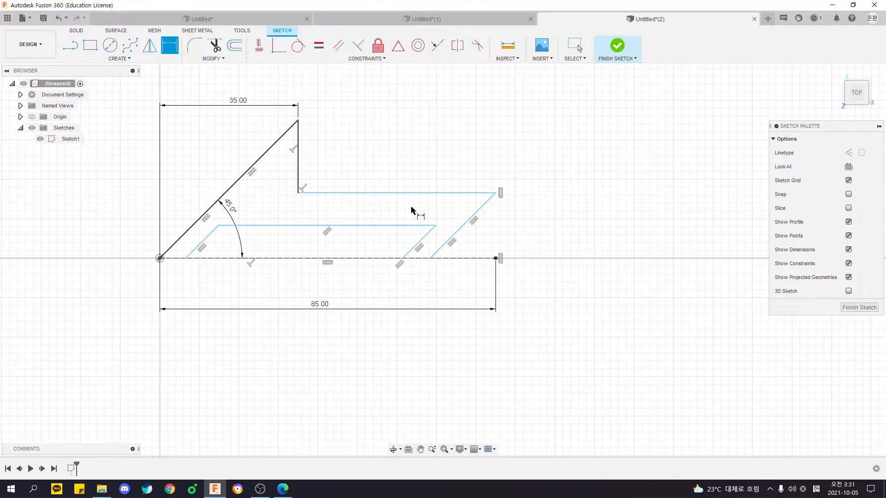
left_click(372, 192)
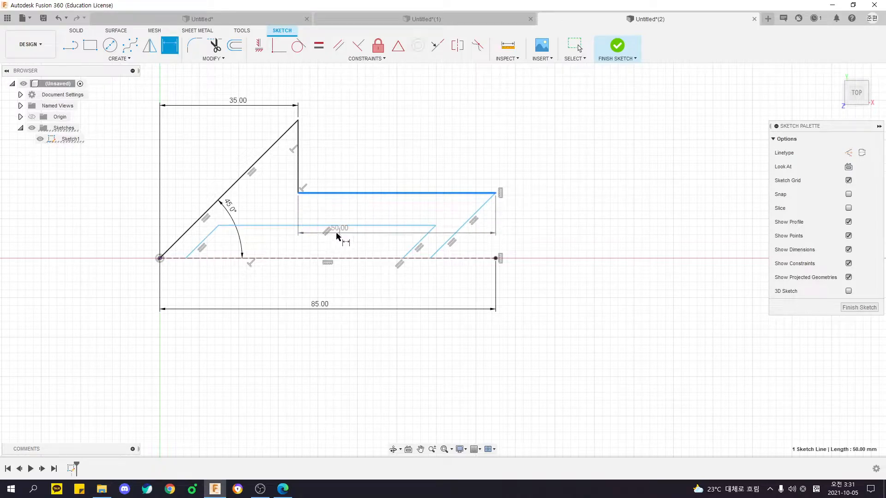
left_click(336, 258)
left_click(544, 237)
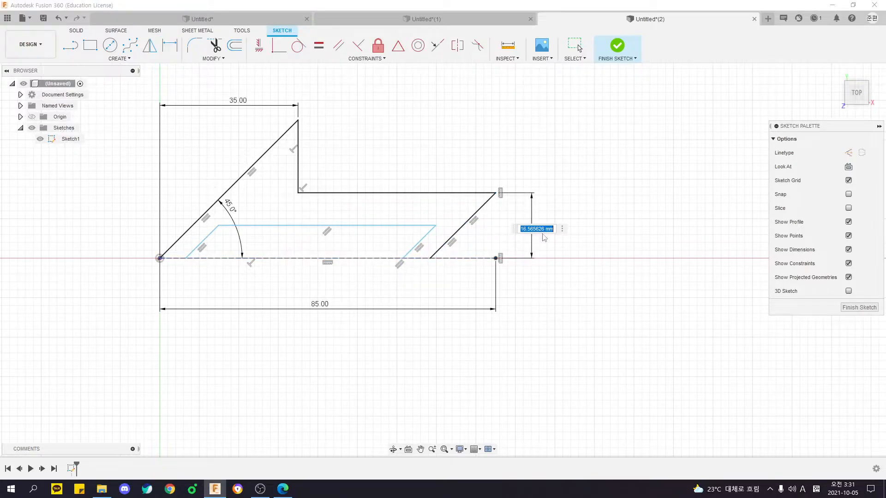
type("15")
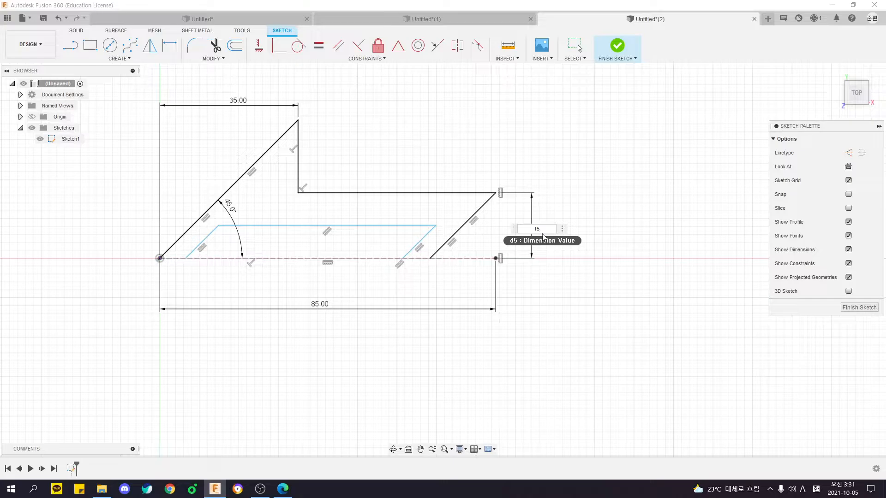
key("Return")
key("Escape")
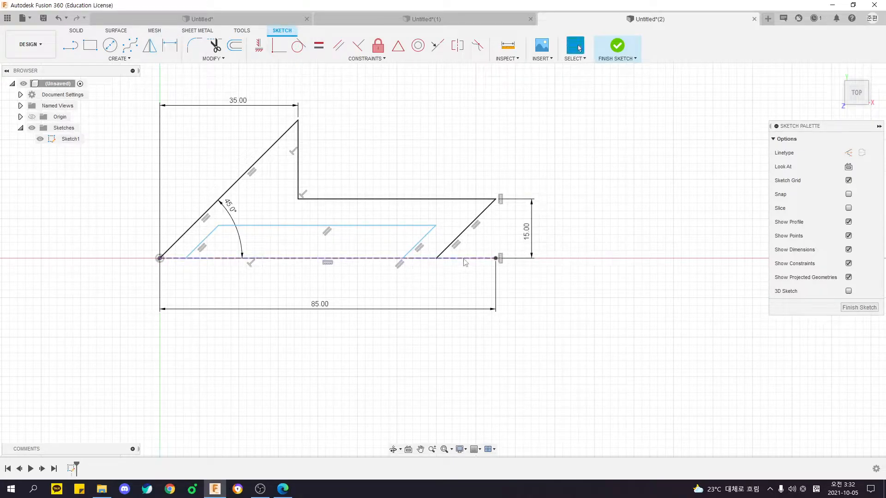
Check the outer outline chain and move the inner cutout's upper edge closer to the shaft's upper edge.
double_click(464, 230)
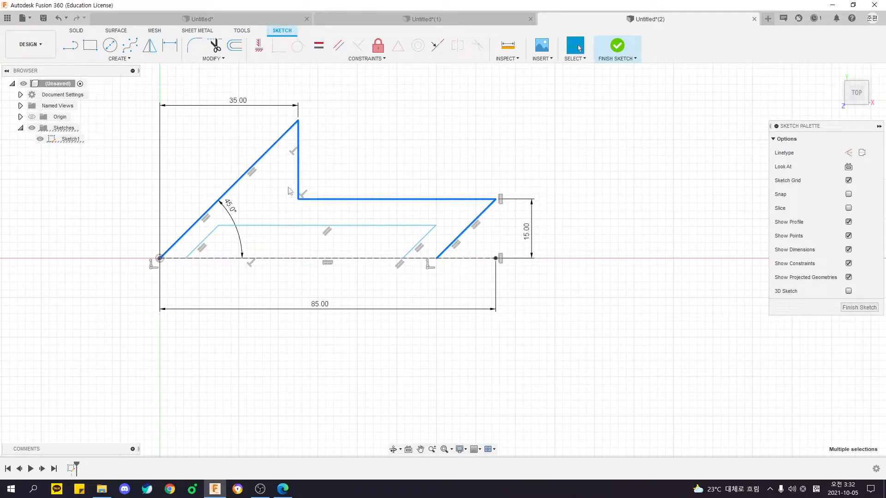
left_click(581, 237)
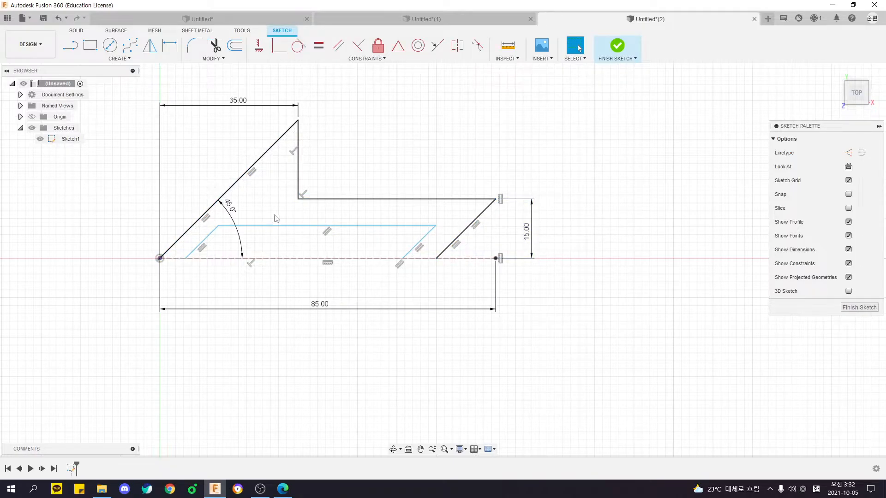
left_click_drag(277, 225, 345, 208)
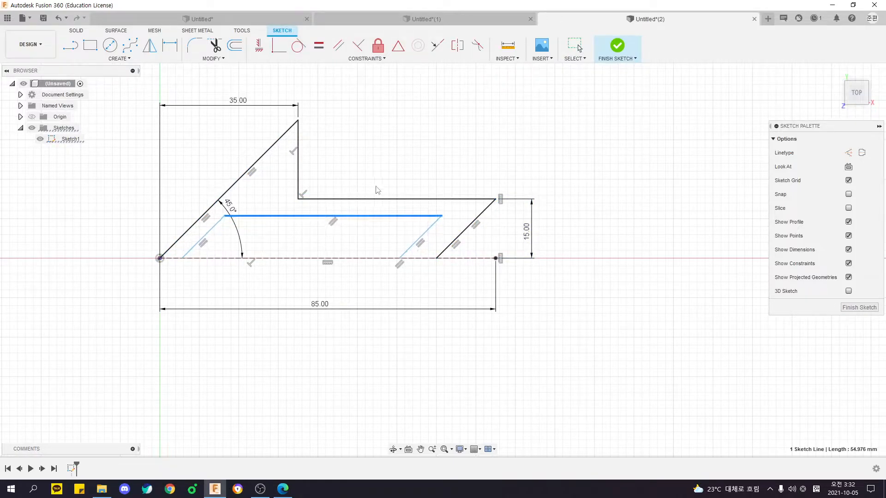
left_click_drag(422, 160, 424, 146)
left_click(424, 146)
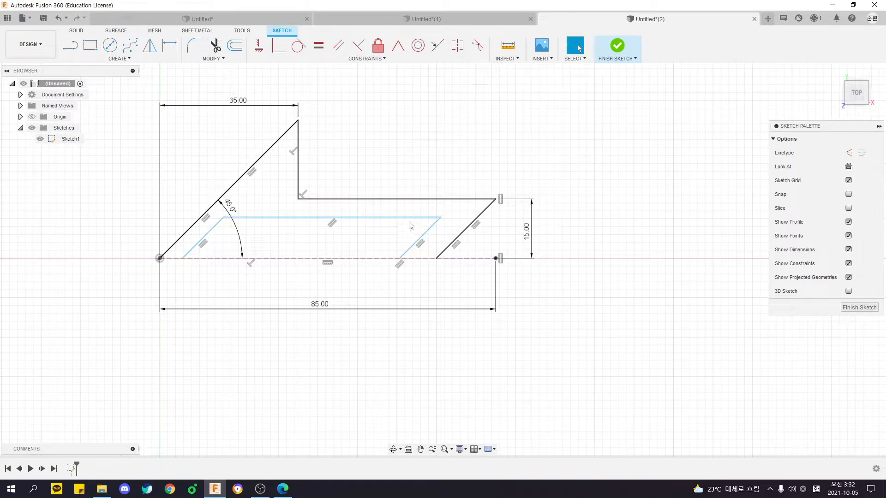
Check the wall thickness in the PDF drawing and set the distance between the arrowhead's outer and inner slanted lines to 4 mm.
key("alt+Tab")
key("ctrl")
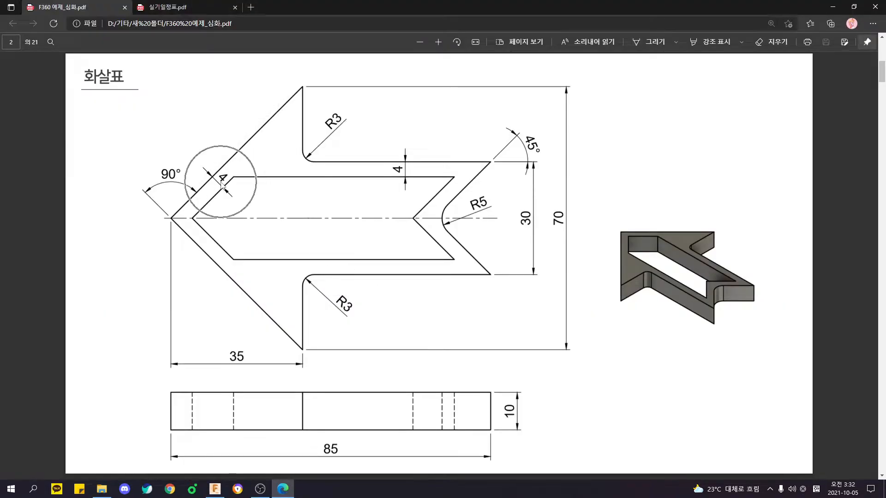
key("ctrl")
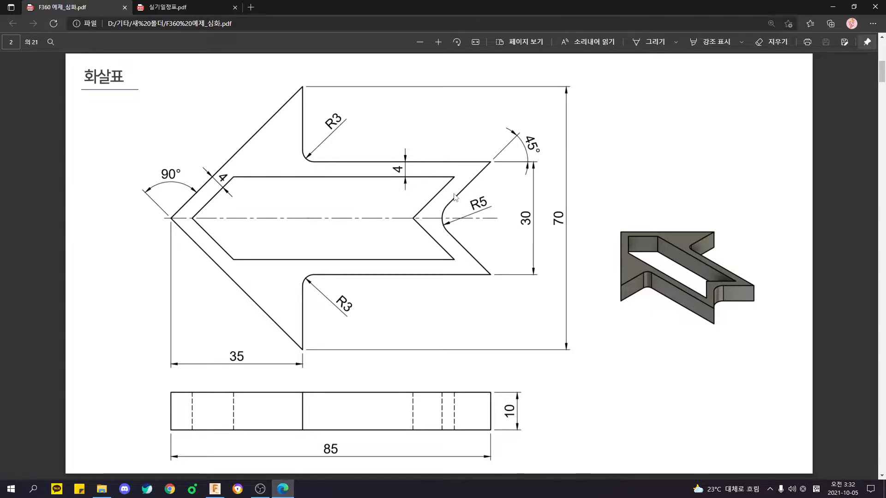
key("alt+Tab")
key("d")
left_click(218, 224)
left_click(198, 220)
left_click(254, 197)
type("4")
key("Return")
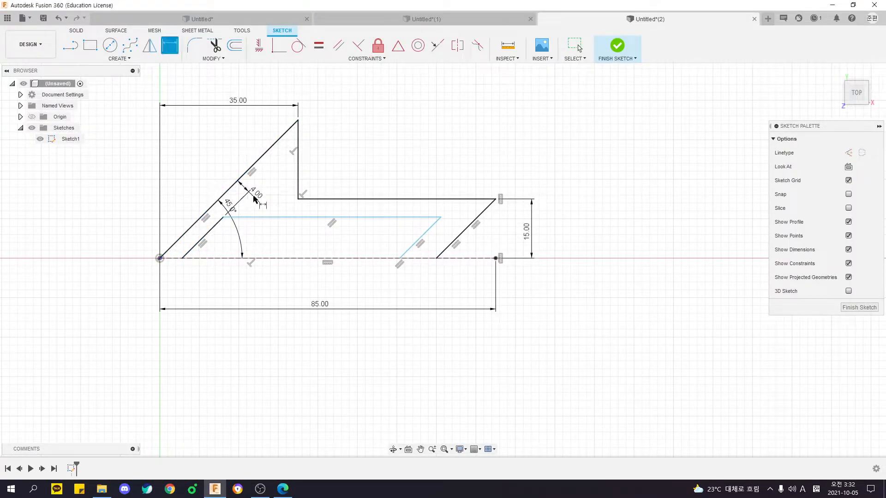
left_click(323, 213)
left_click(343, 206)
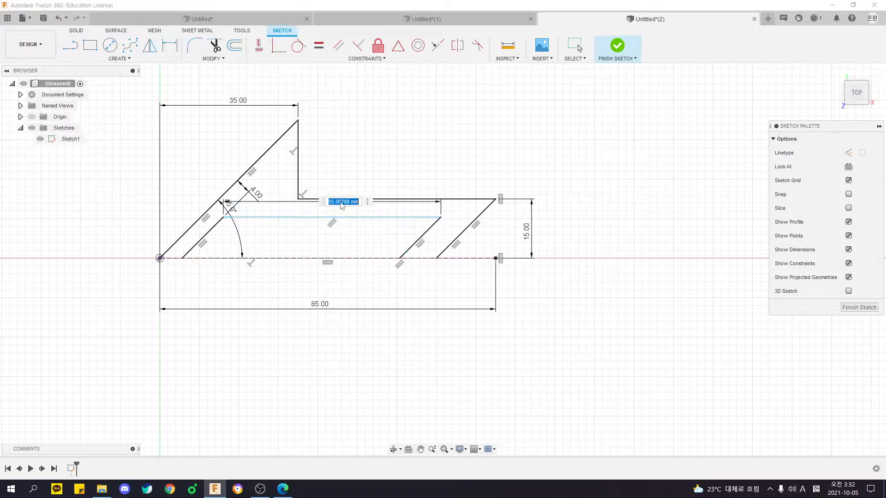
key("Return")
key("Escape")
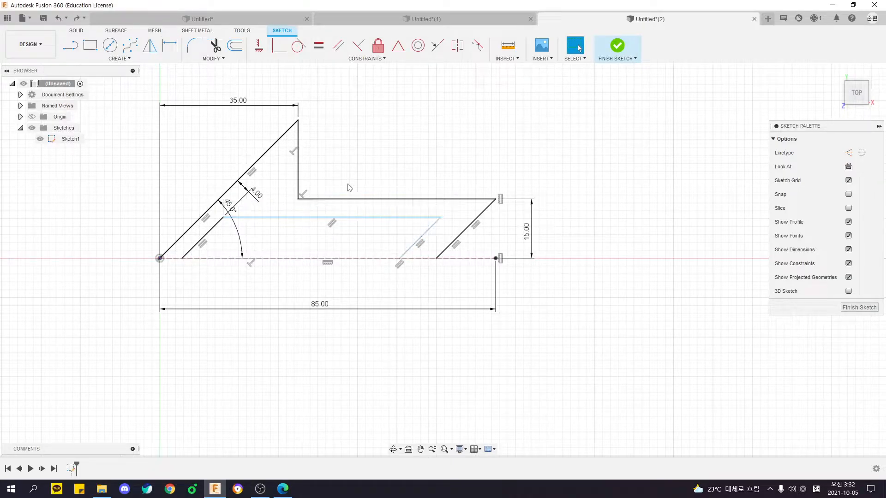
Set the distance between the shaft's upper edge and the inner cutout's upper edge to 4 mm.
key("d")
left_click(346, 199)
left_click(337, 217)
left_click(340, 213)
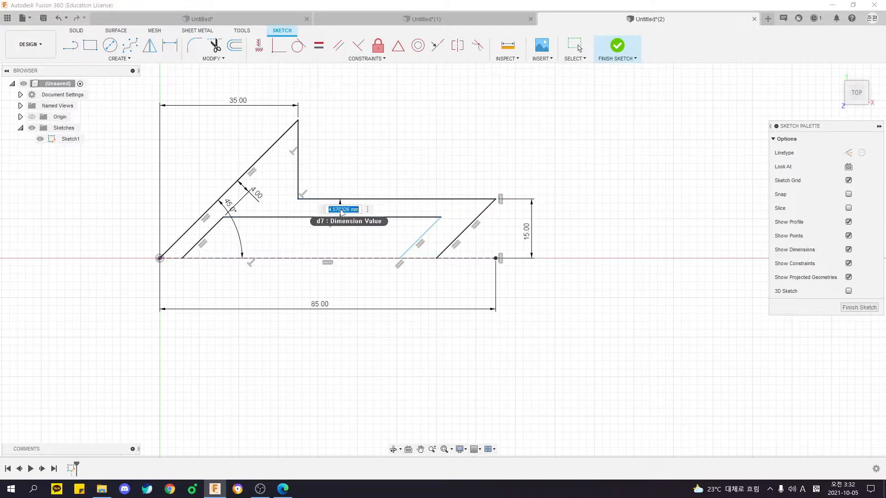
type("4")
key("Return")
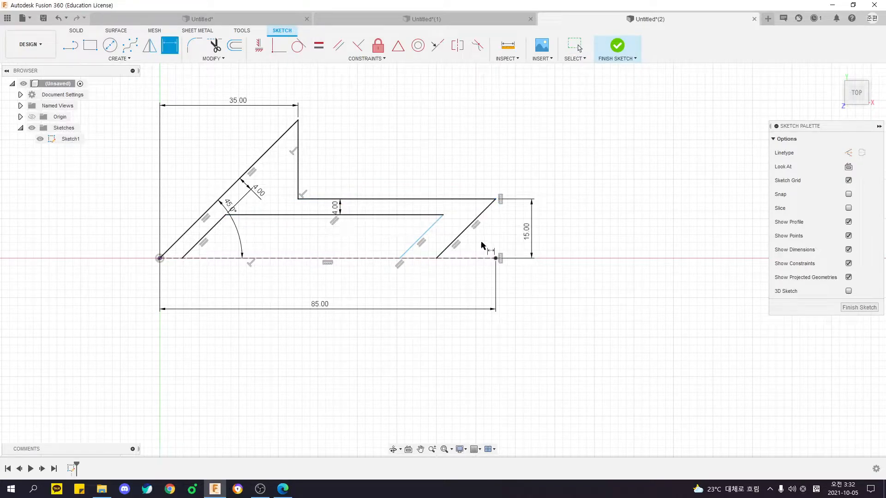
Set the distance between the tail's outer slanted edge and the cutout's parallel inner edge to 4 mm.
left_click(431, 230)
left_click(454, 241)
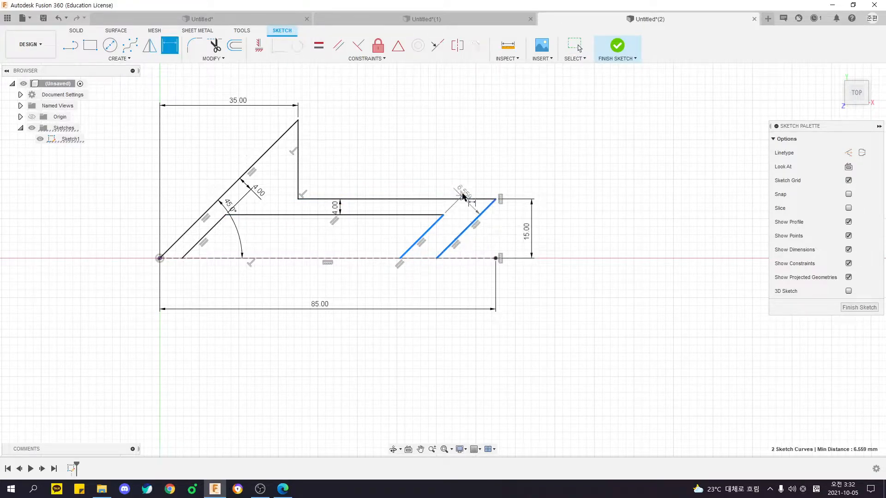
left_click(474, 174)
type("4")
key("Return")
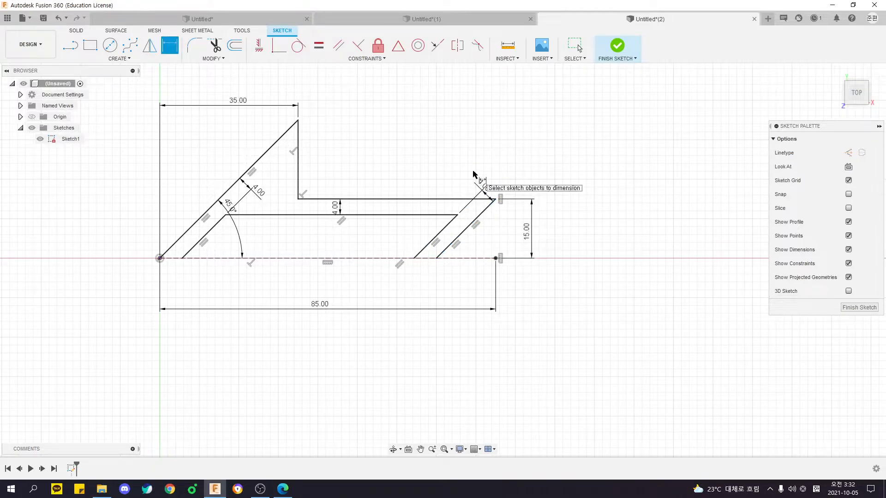
key("Escape")
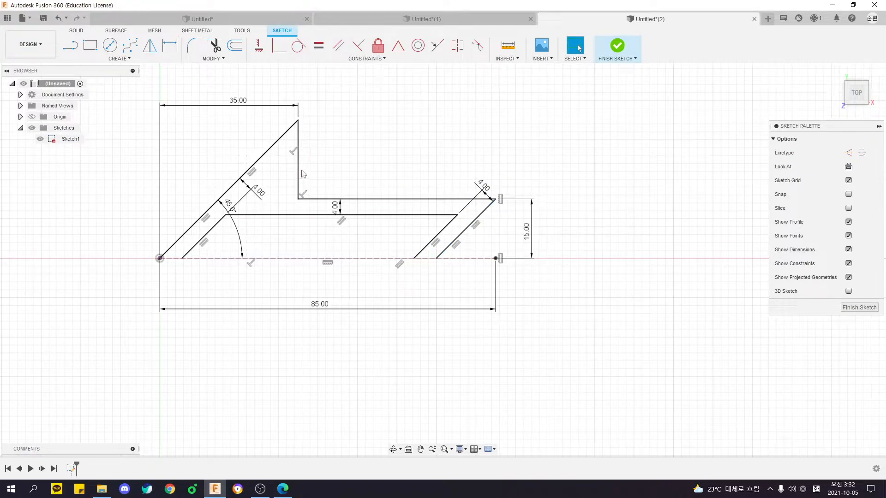
Try to mirror the upper half outline and the inner cutout lines about the construction line.
double_click(298, 172)
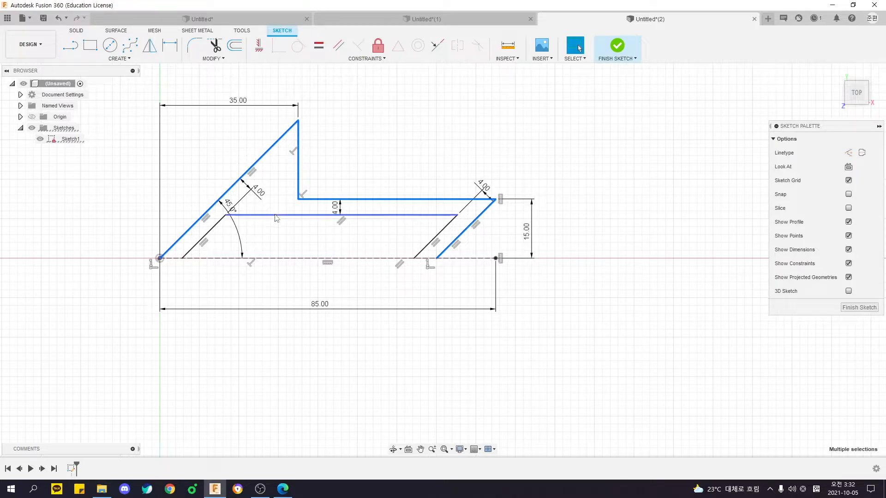
left_click(451, 357)
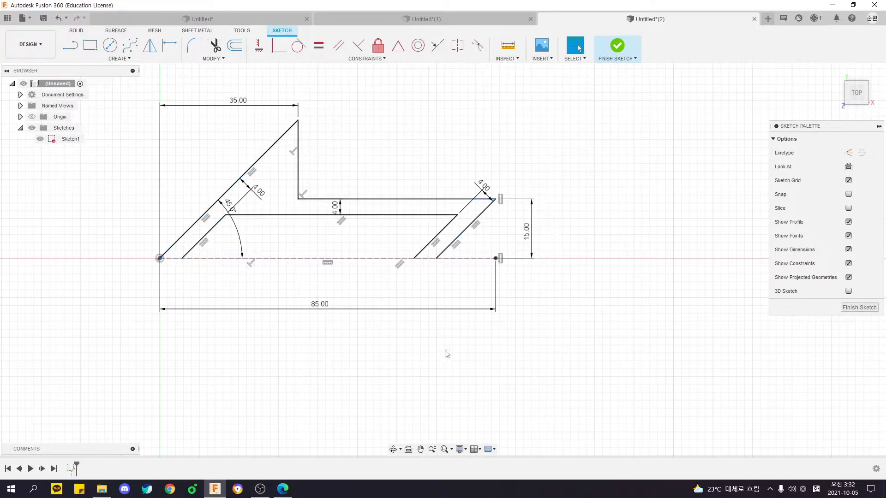
middle_click_drag(452, 356, 549, 374)
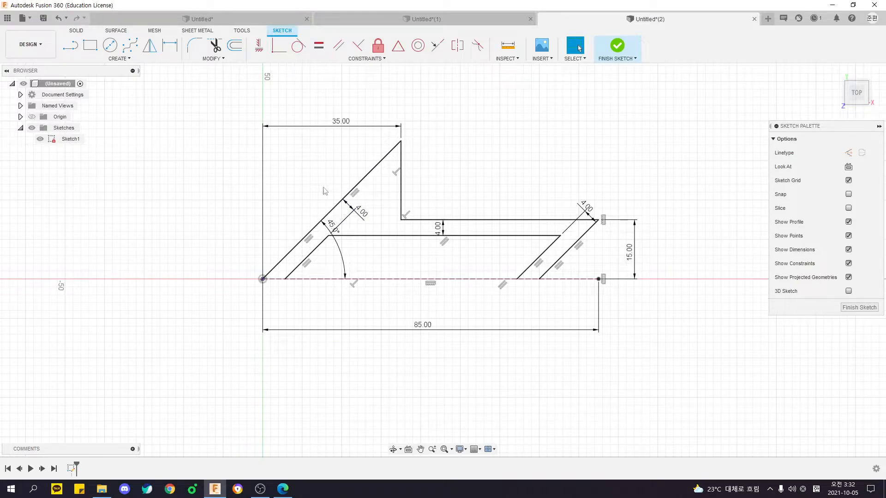
middle_click_drag(213, 178, 166, 172)
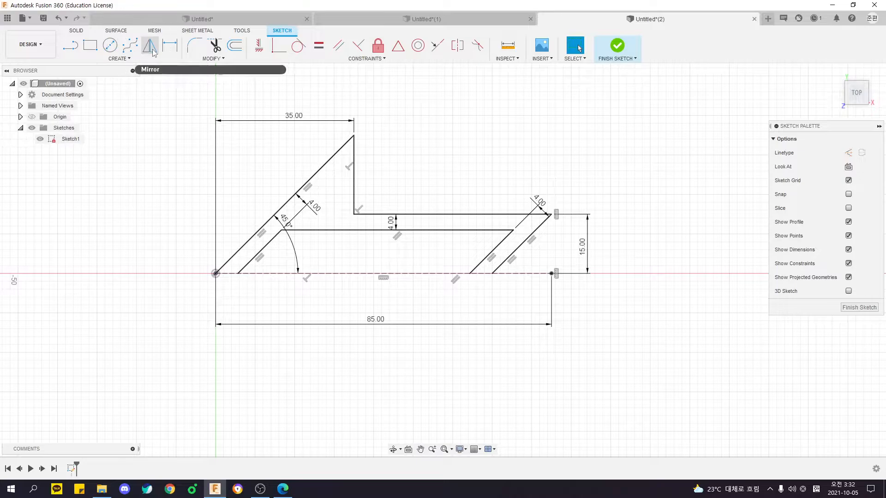
left_click(150, 46)
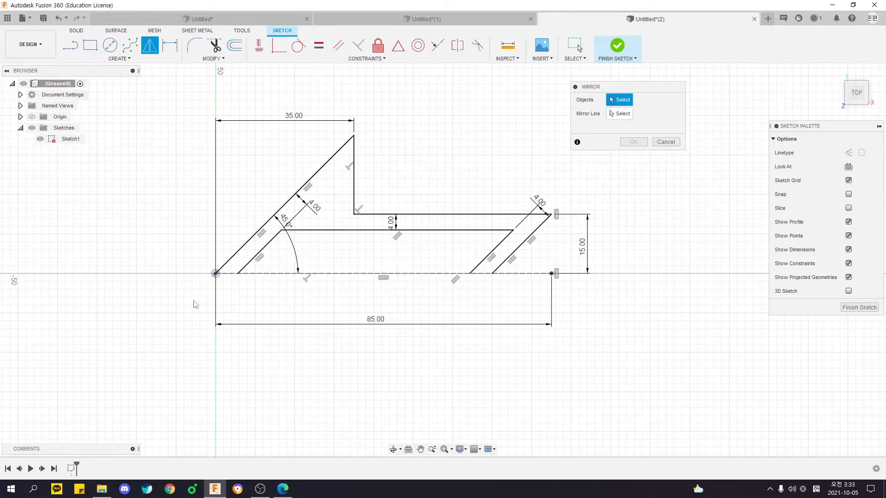
double_click(244, 245)
double_click(264, 252)
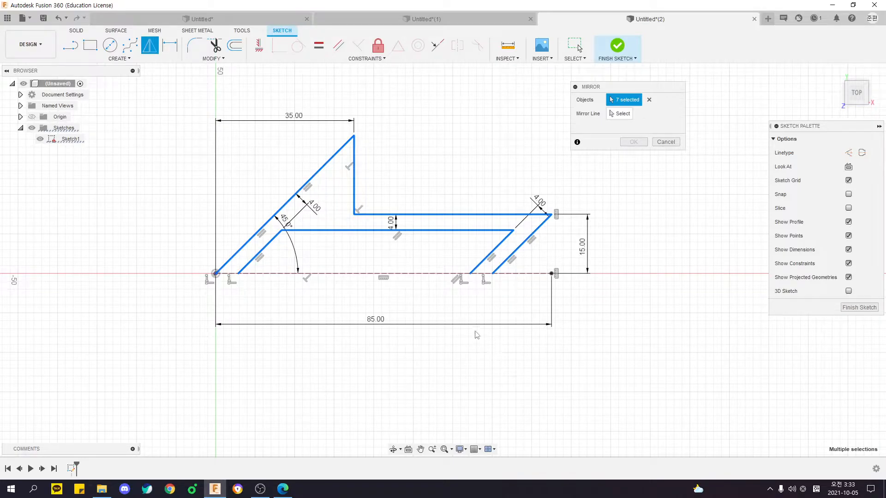
left_click(620, 114)
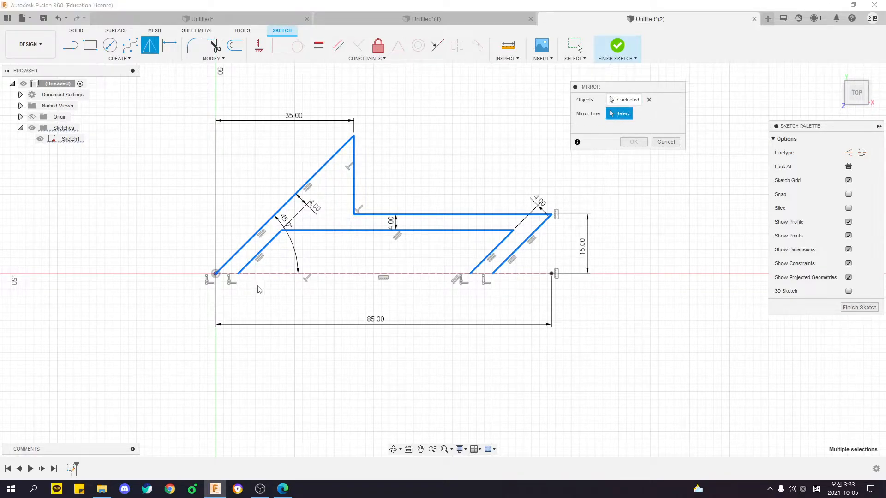
left_click(295, 274)
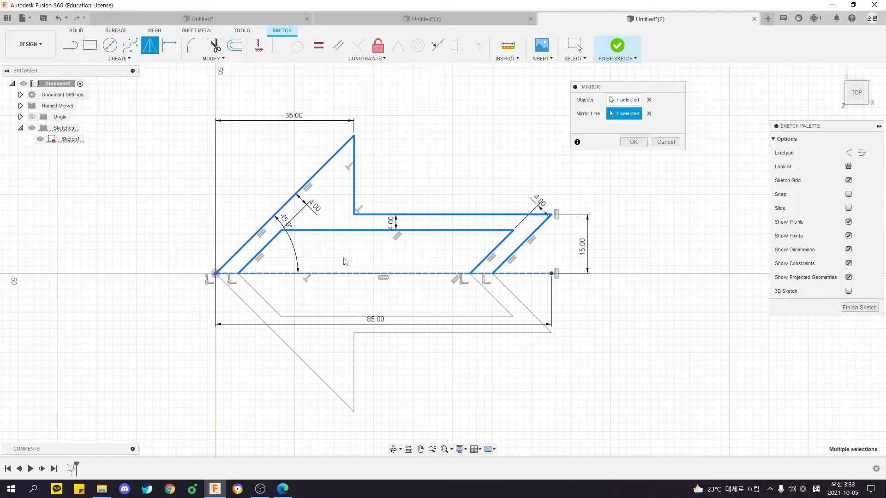
key("Escape")
Test the mirror's chain selection with the centre line switched to a normal line, and restore it to construction.
left_click(396, 273)
key("x")
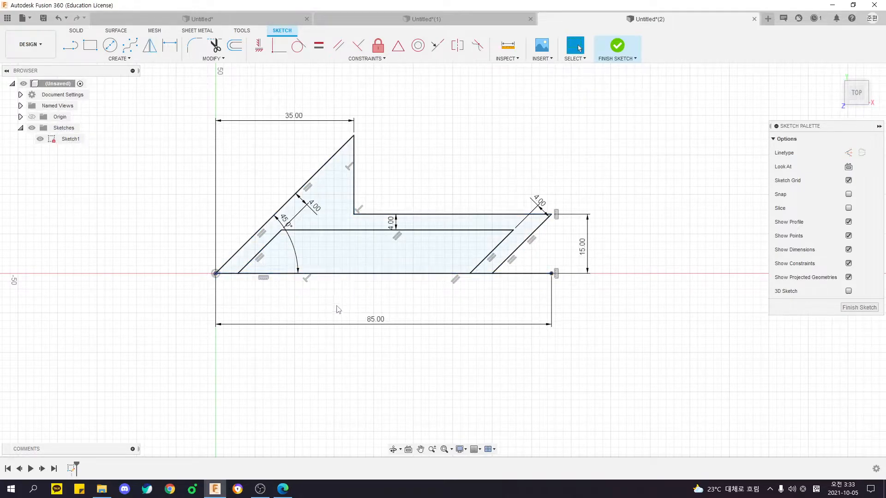
left_click(150, 44)
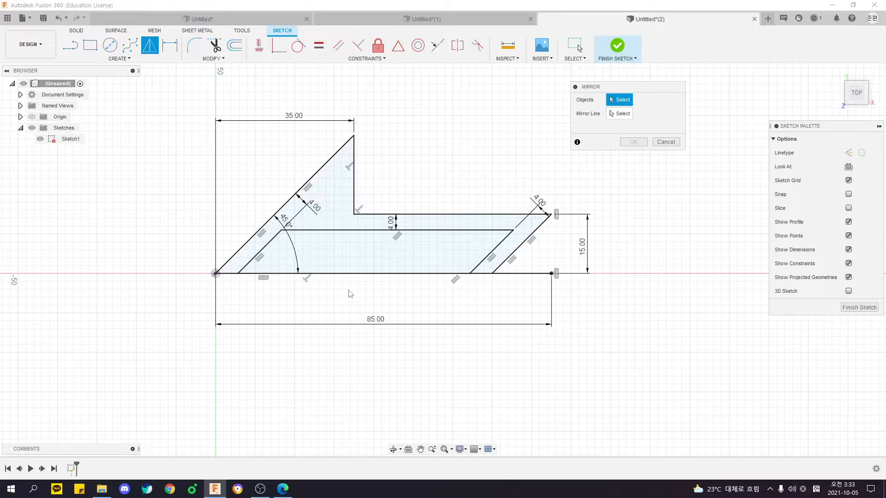
left_click(348, 274)
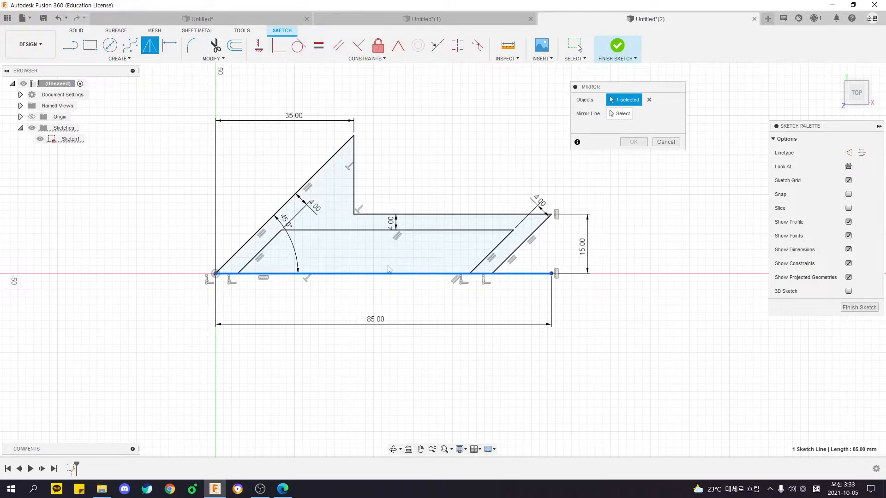
double_click(241, 251)
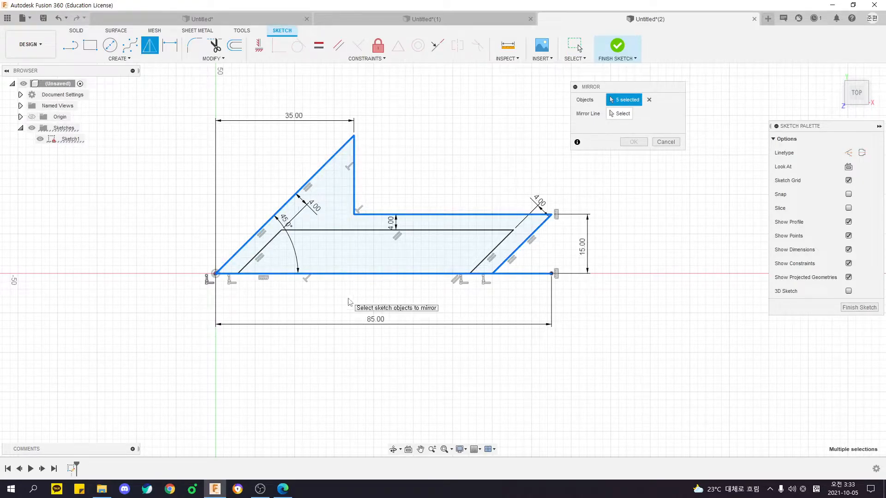
key("Escape")
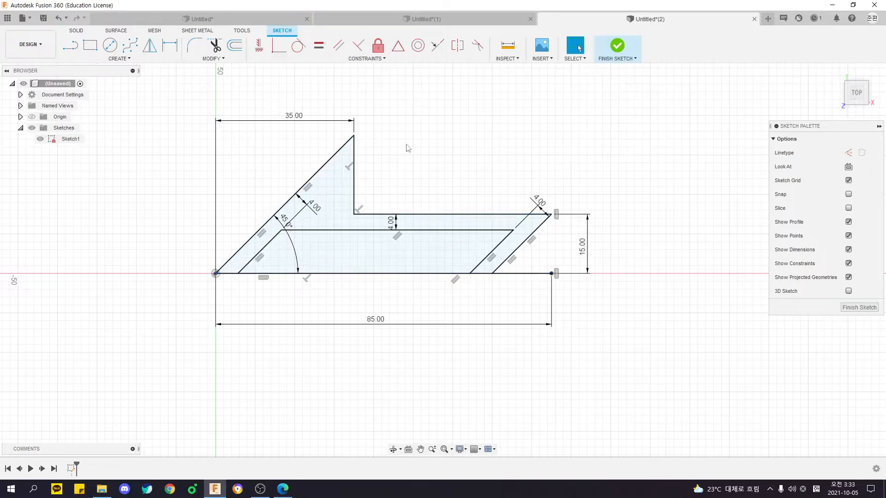
key("x")
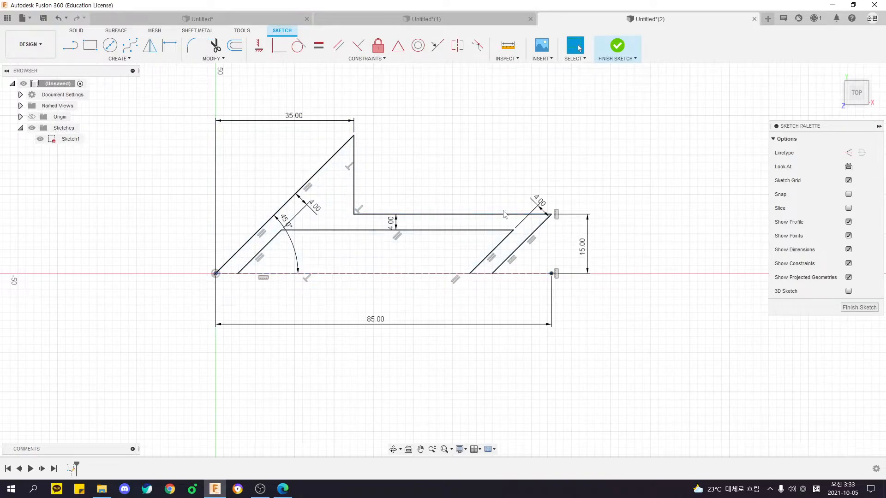
Mirror the upper outline chain and the inner cutout chain about the horizontal construction line.
left_click(147, 42)
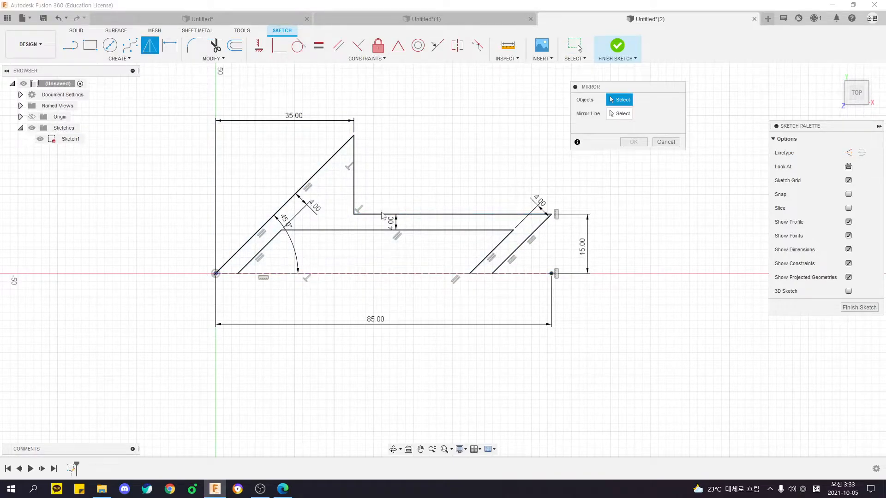
double_click(271, 217)
double_click(272, 242)
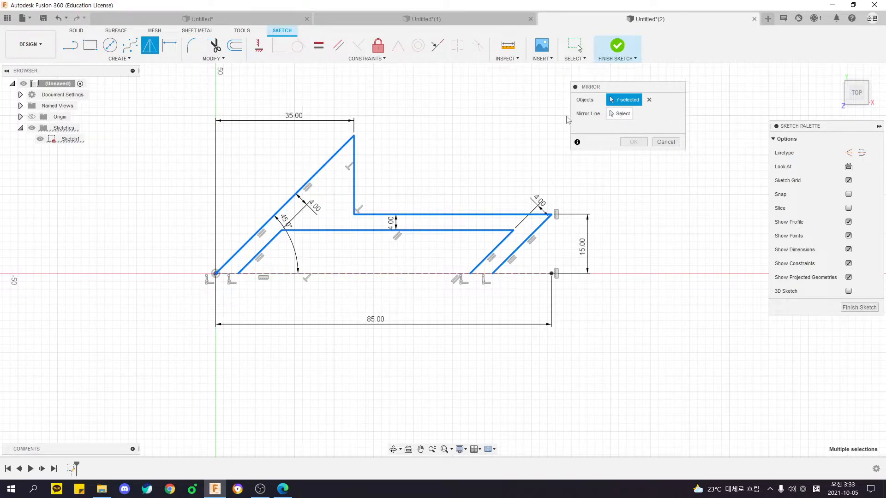
left_click(619, 115)
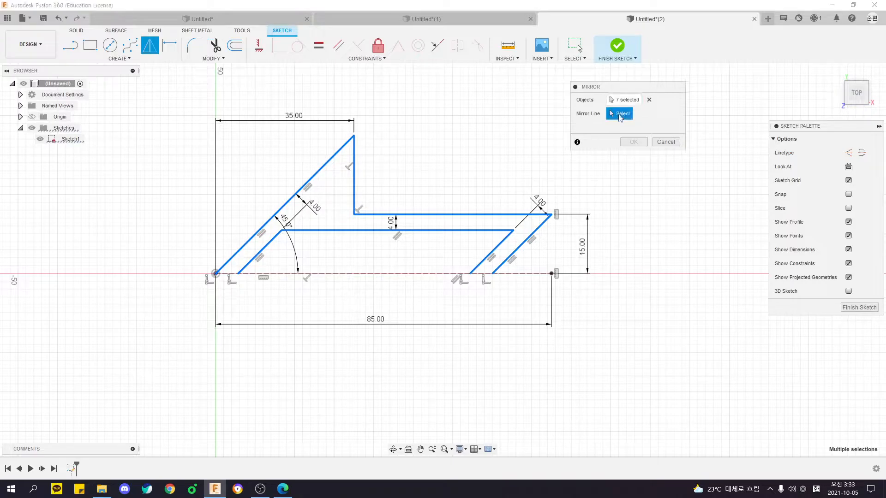
left_click(352, 274)
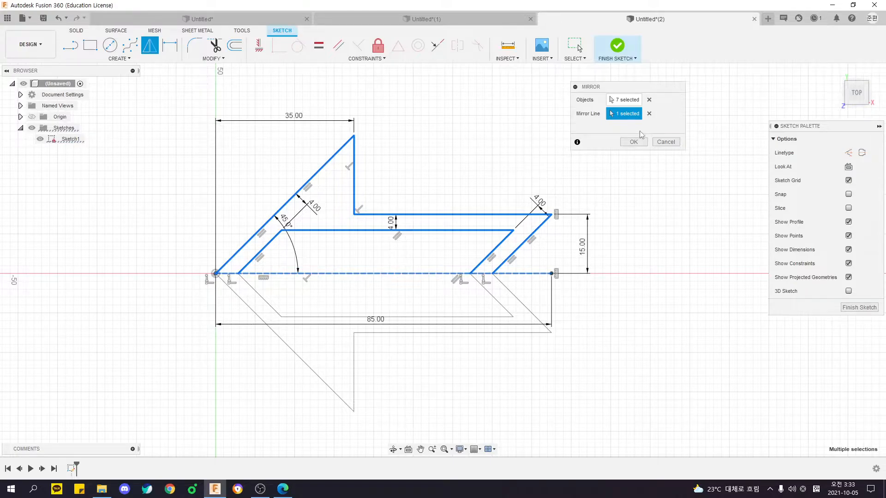
left_click(634, 141)
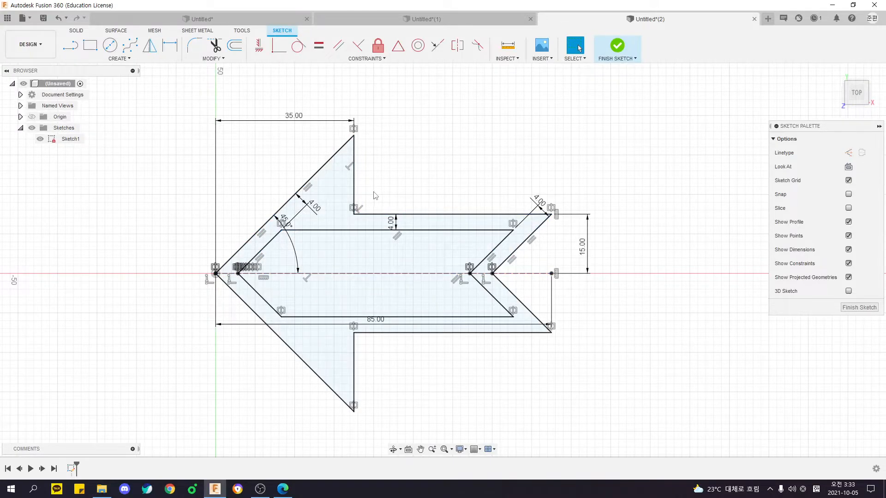
Examine the centre line and the closed arrow profile, comparing the shape with the PDF drawing.
left_click(490, 273)
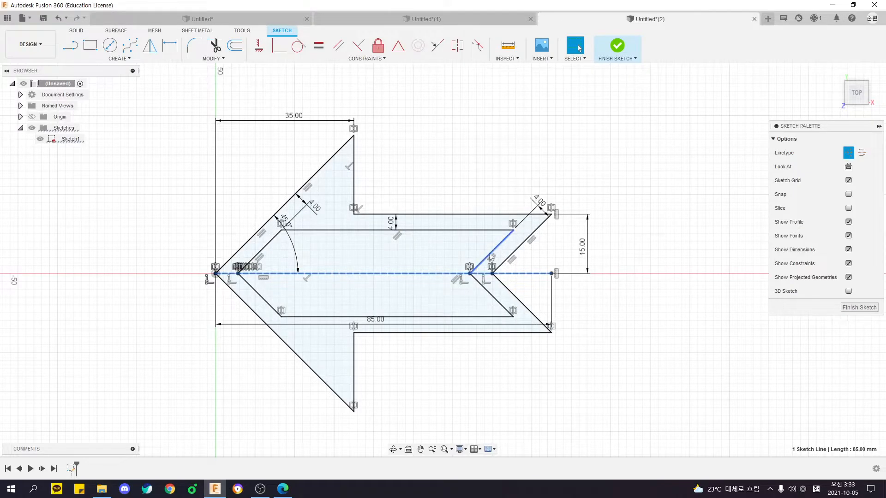
left_click(617, 276)
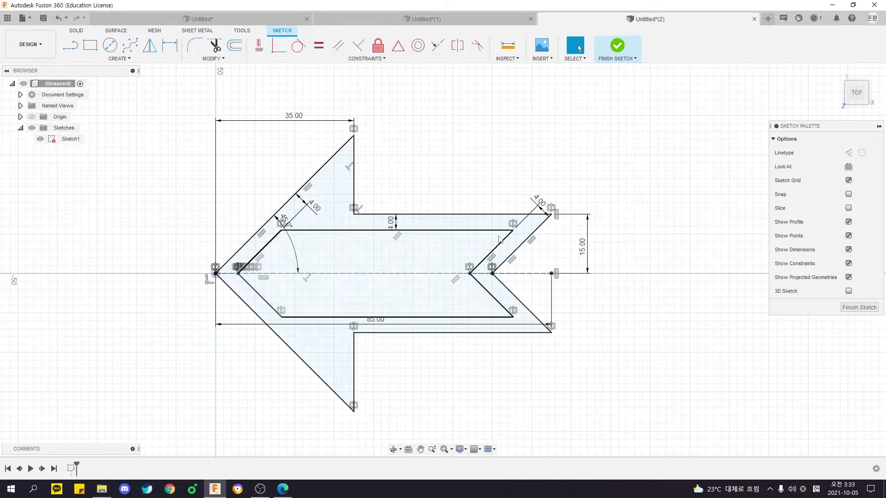
left_click(511, 254)
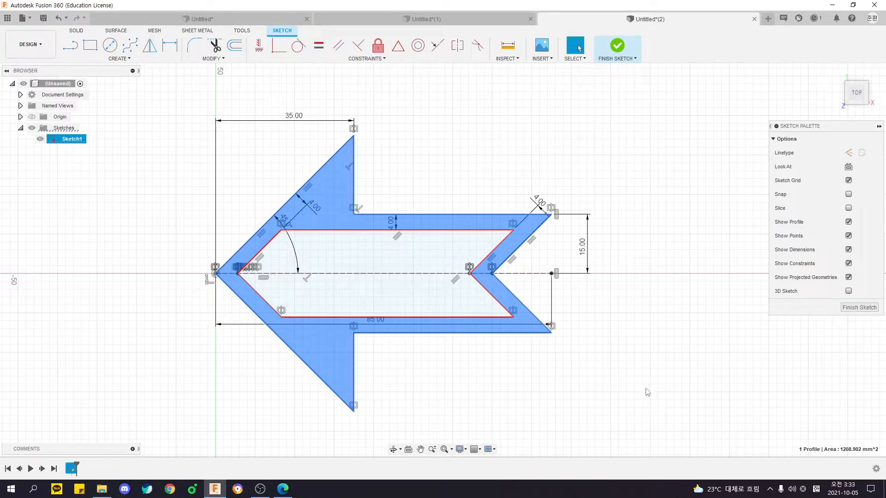
key("alt+Tab")
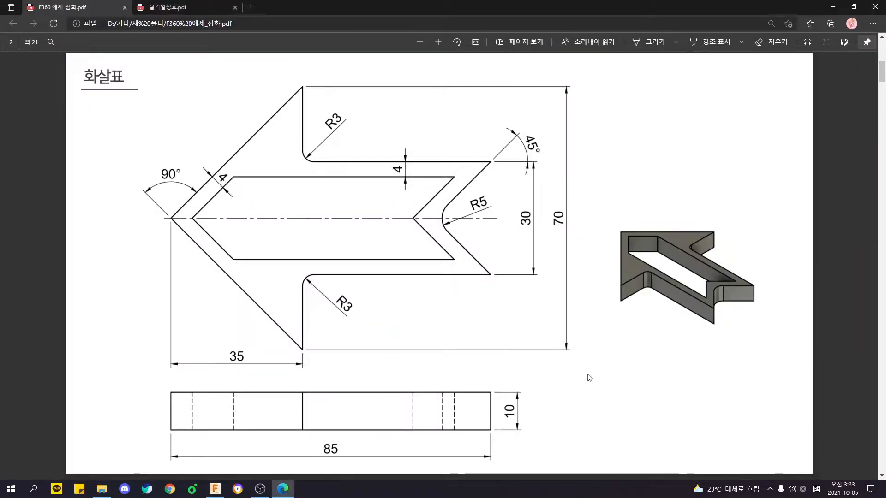
key("alt+Tab")
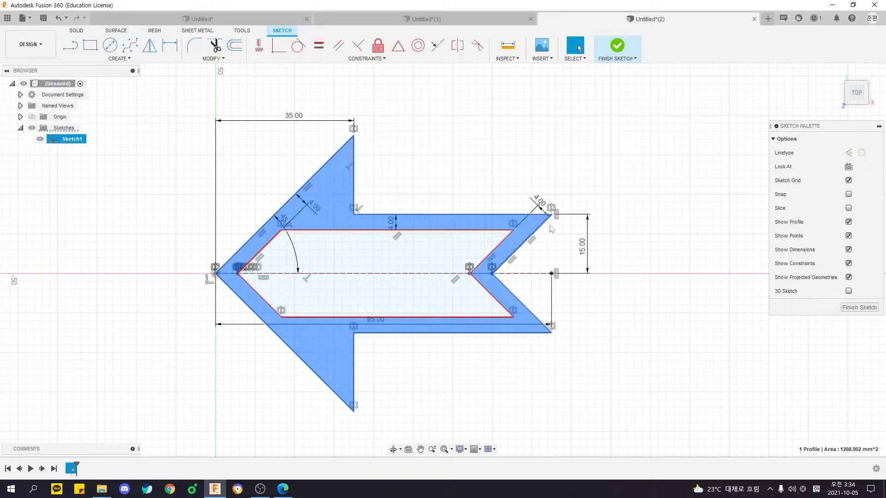
left_click(661, 298)
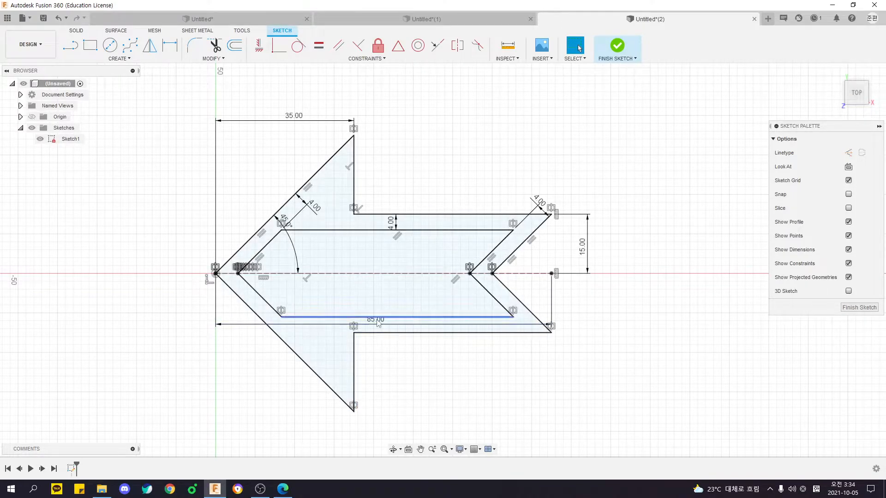
Try a 5 mm sketch fillet on the upper inner corner, compare it with the mirrored lower corner, and undo it.
key("alt+Tab")
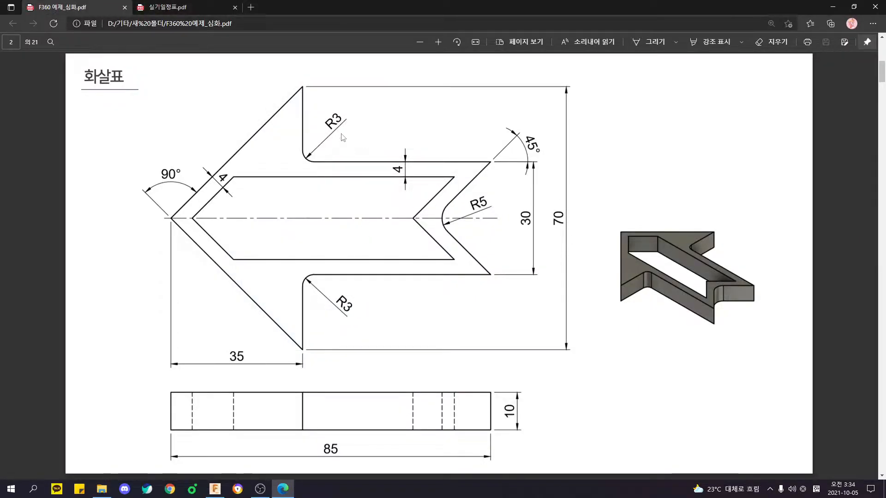
key("alt+Tab")
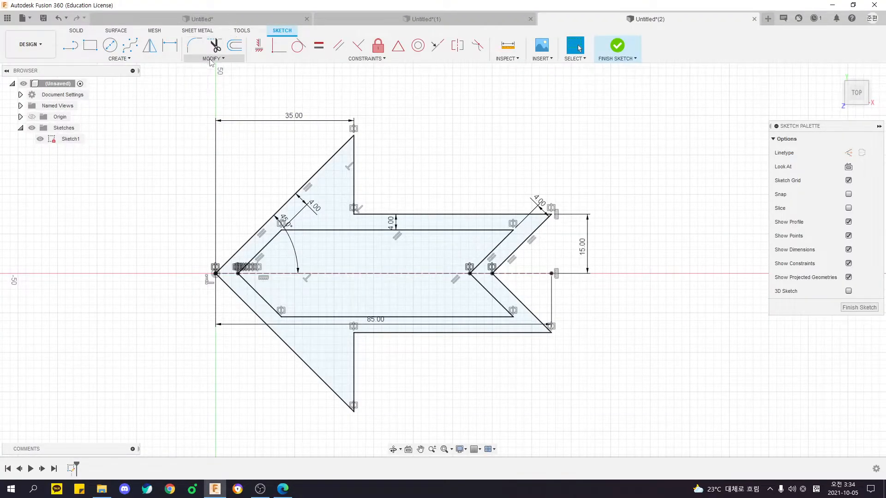
left_click(194, 45)
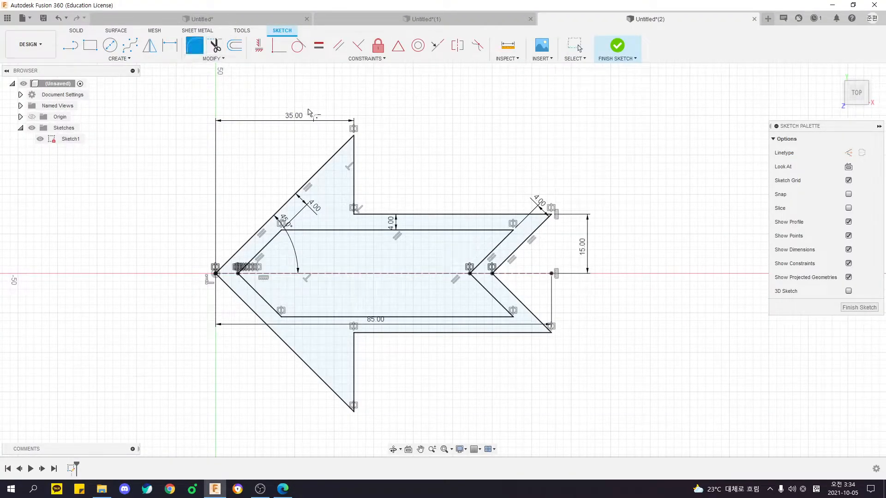
left_click(354, 215)
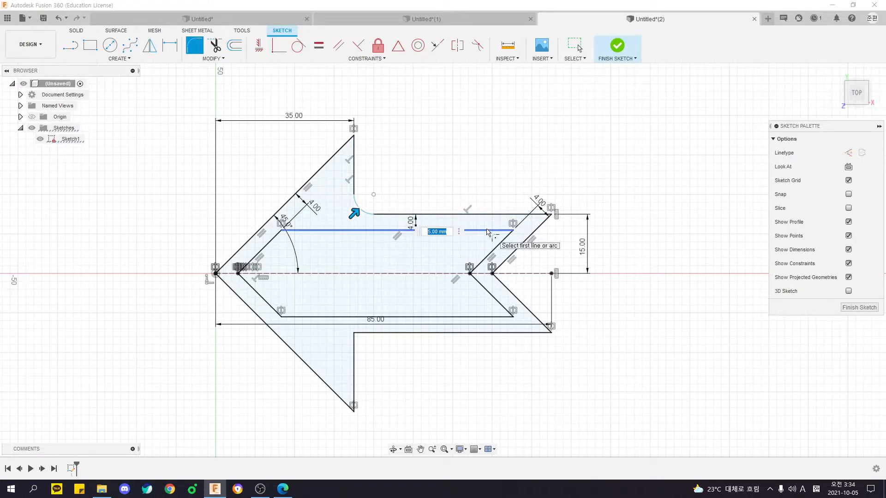
key("Return")
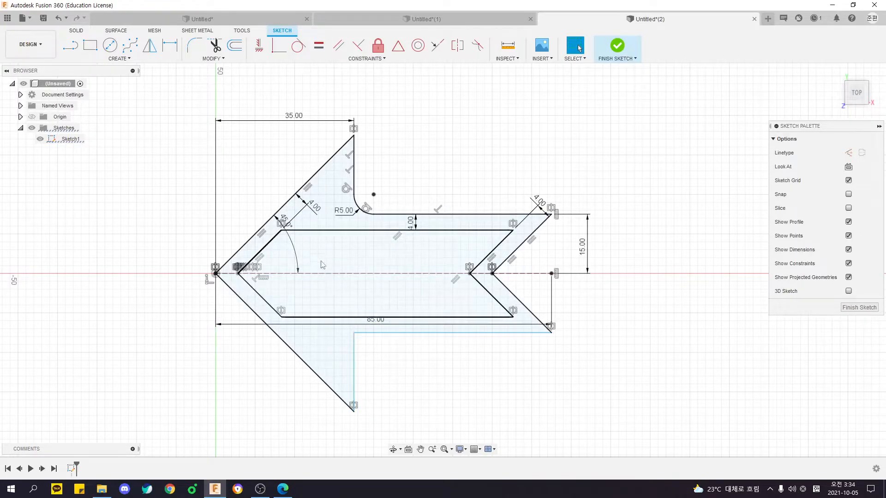
left_click(362, 209)
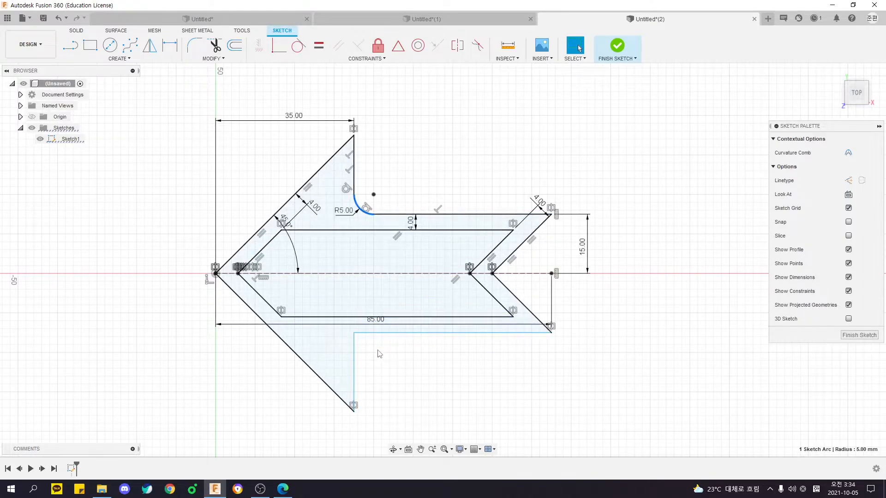
left_click(380, 333)
left_click(354, 353, "ctrl")
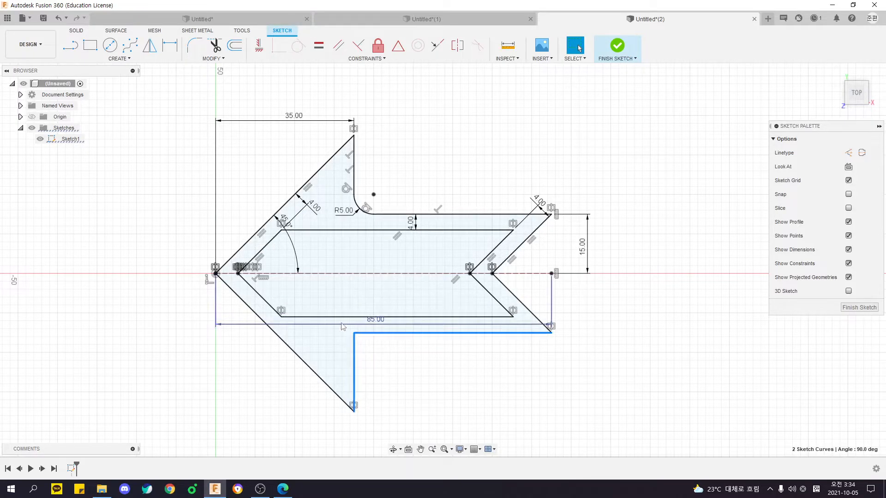
key("ctrl+z")
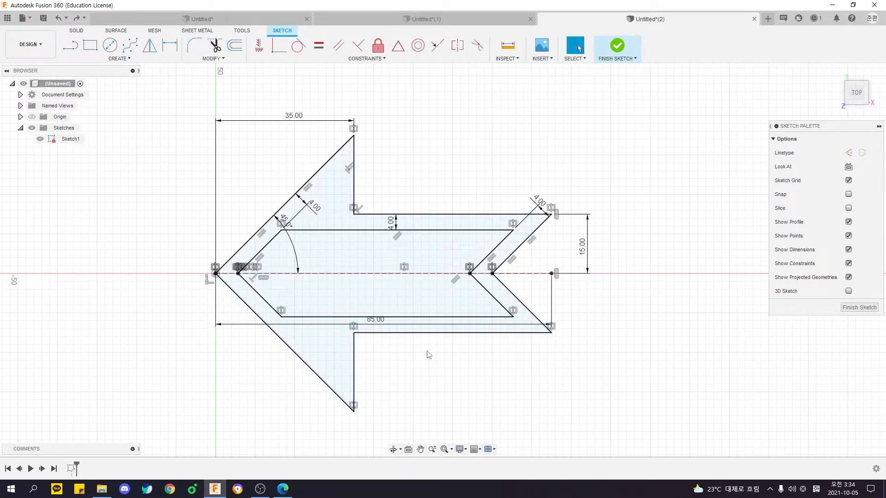
Move the 85 mm overall length dimension below the arrow and finish the sketch.
left_click_drag(374, 326, 382, 435)
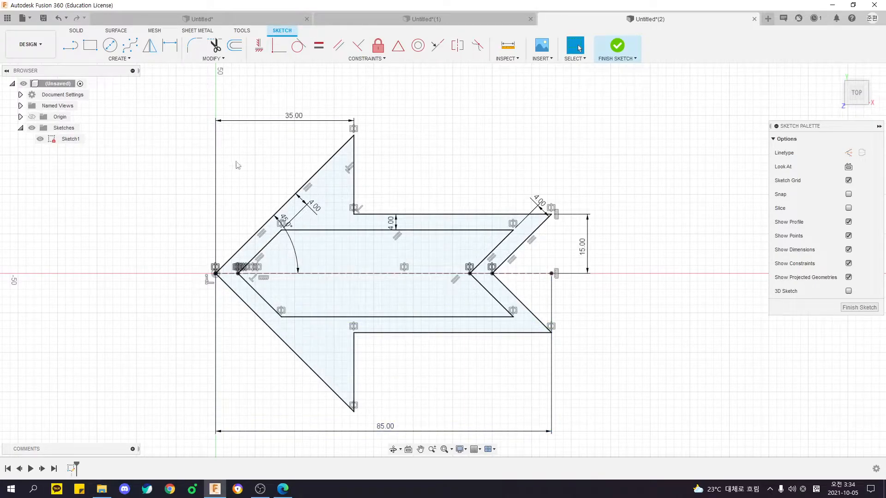
scroll(570, 310, "down", 3)
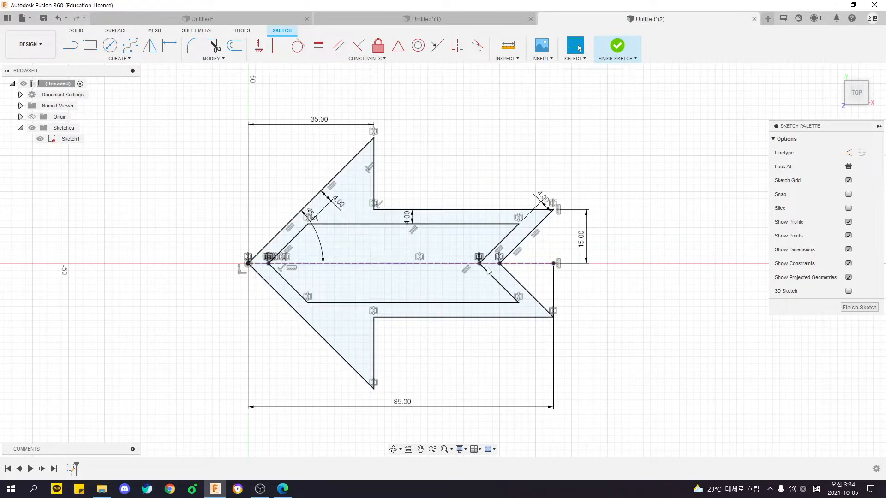
left_click(616, 46)
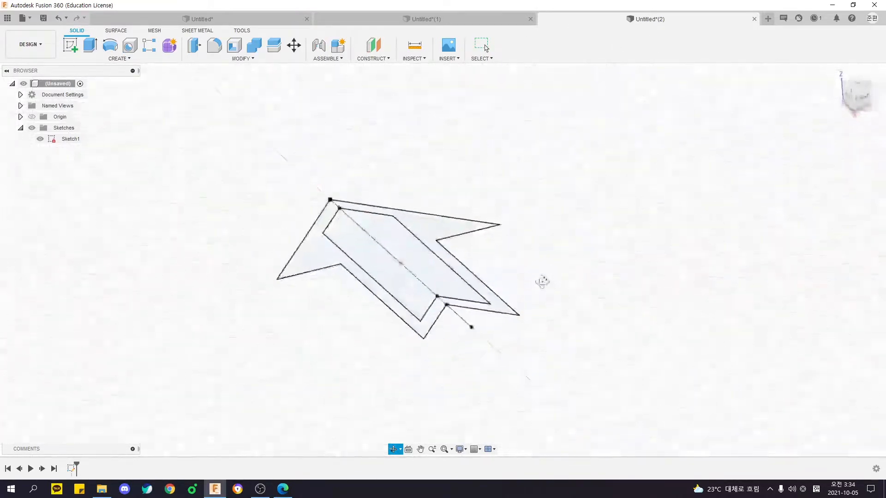
Check the thickness in the PDF drawing and extrude the outer arrow profile 10 mm, leaving the inner cutout open.
key("alt+Tab")
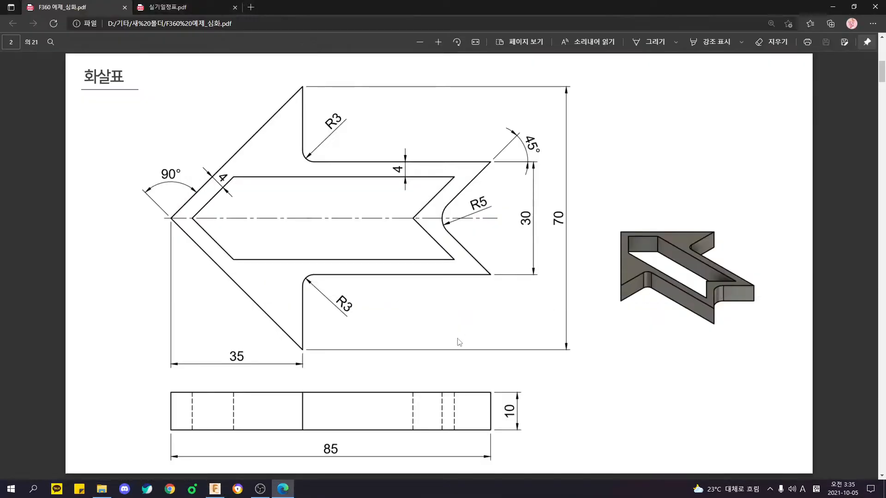
key("ctrl")
key("alt+Tab")
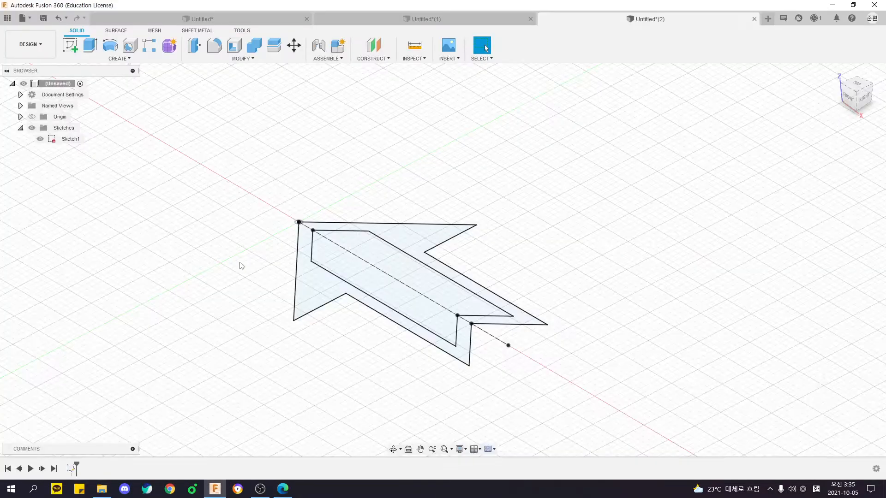
left_click(90, 45)
left_click(424, 238)
type("10")
key("Return")
Fillet the two vertical inner edges where the arrowhead meets the shaft with a 5 mm radius.
middle_click_drag(522, 135, 461, 138, "shift")
left_click(243, 59)
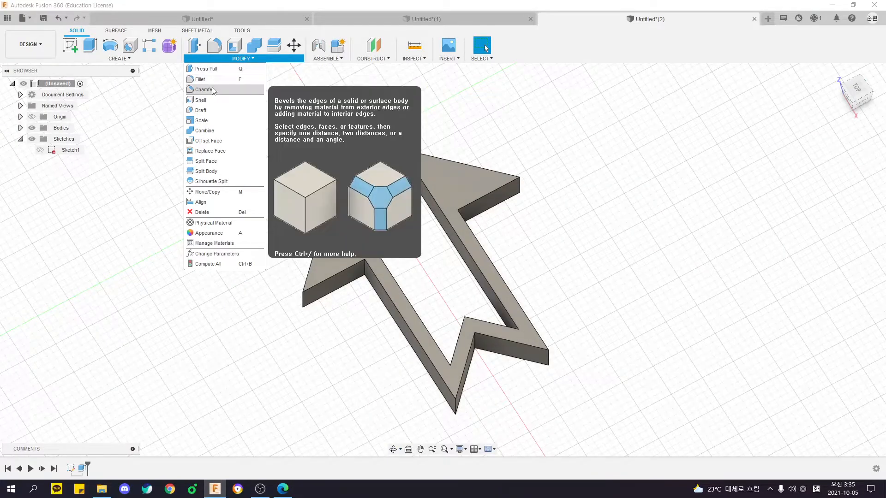
left_click(199, 79)
middle_click_drag(351, 198, 341, 240, "shift")
left_click(362, 264)
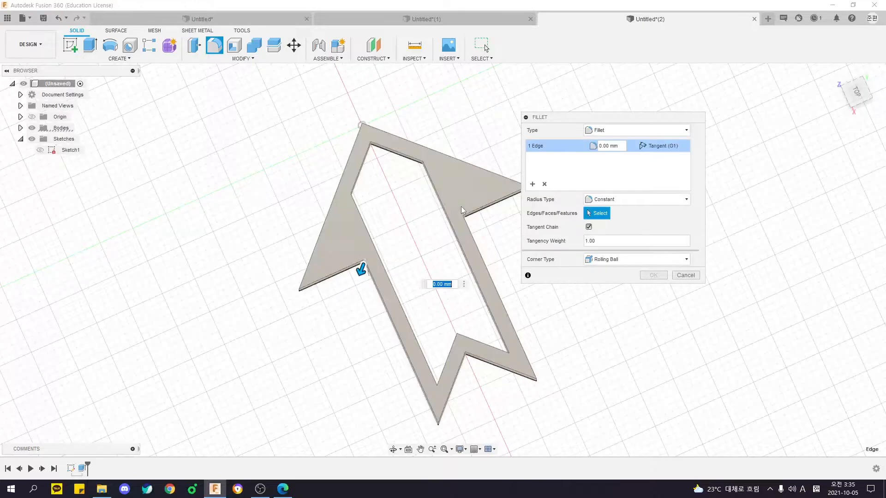
left_click(479, 220)
middle_click_drag(479, 220, 326, 245, "shift")
middle_click_drag(406, 245, 340, 246)
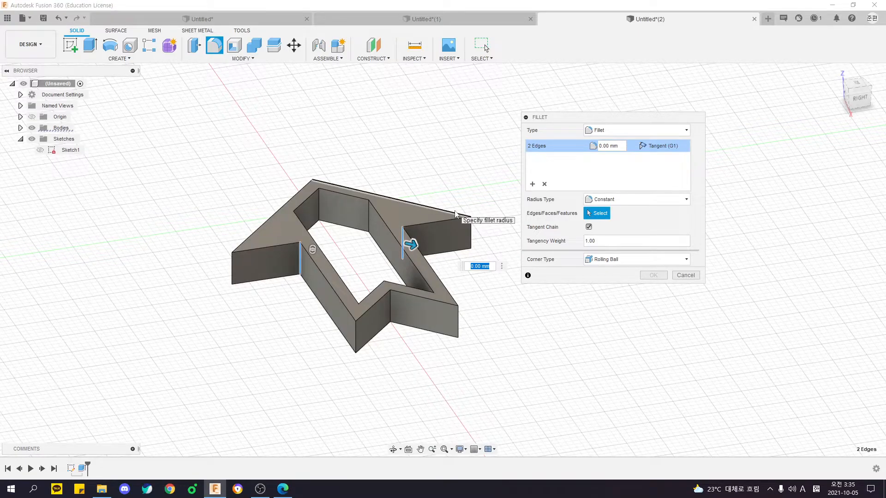
type("5")
key("Return")
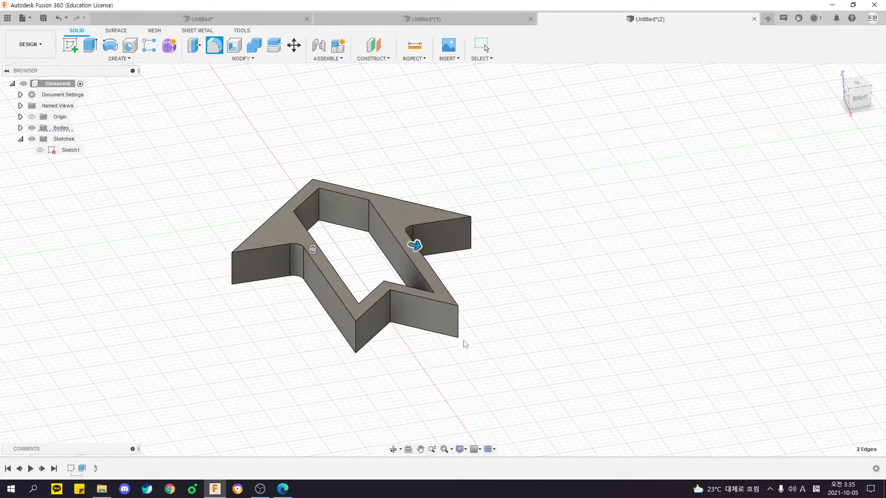
Fillet the vertical edge of the outer notch at the arrow's tail with a 5 mm radius.
middle_click_drag(367, 334, 371, 270, "shift")
key("f")
middle_click_drag(434, 356, 419, 302, "shift")
left_click(423, 301)
middle_click_drag(526, 365, 478, 365, "shift")
type("5")
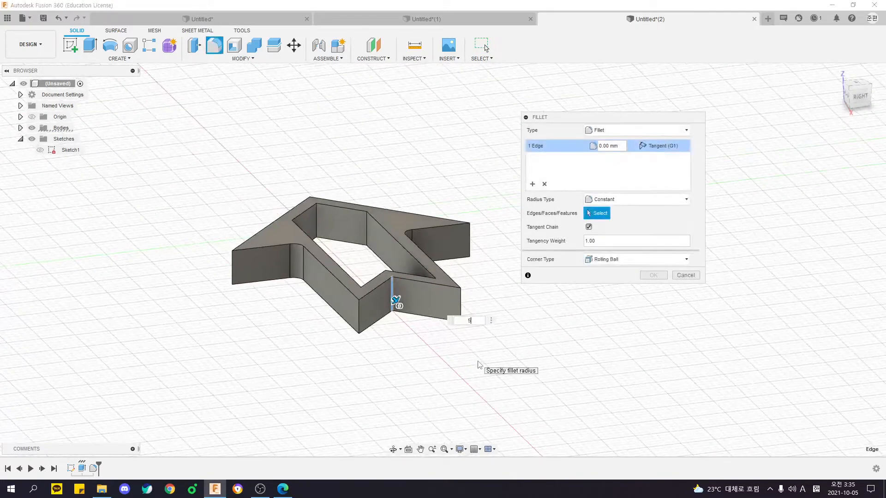
key("Return")
middle_click_drag(446, 322, 464, 347, "shift")
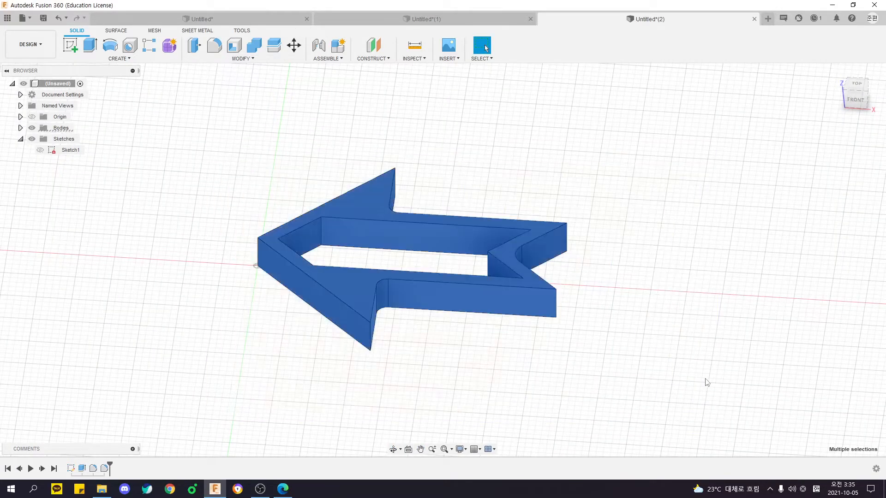
Compare the solid arrow with the PDF drawing, and undo both fillets and the extrusion.
middle_click_drag(706, 381, 639, 349, "shift")
key("alt+Tab")
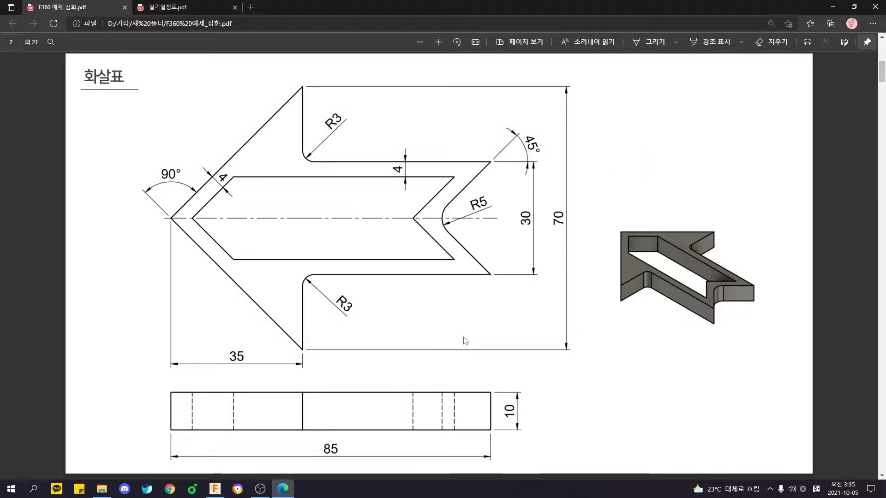
key("alt+Tab")
middle_click_drag(296, 333, 308, 336, "shift")
left_click_drag(192, 172, 649, 394)
key("ctrl+z")
key("ctrl+z")
key("ctrl+z")
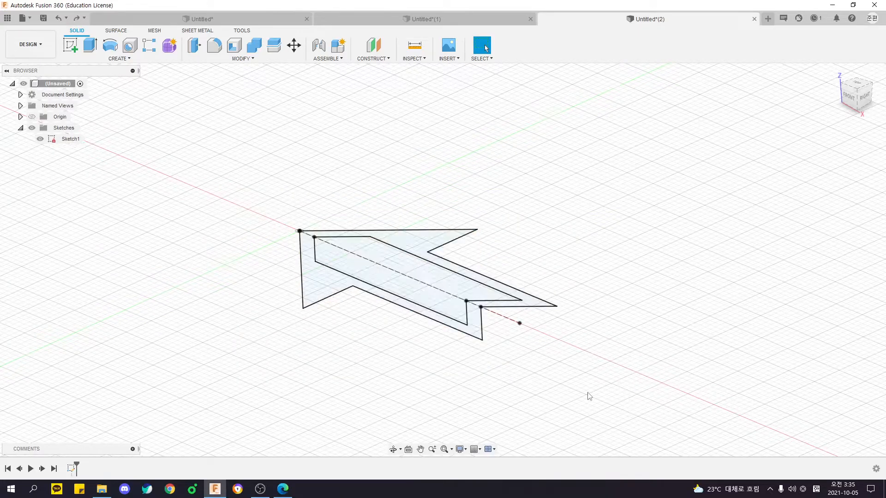
Undo the mirror and the sketch edits back to the outer half outline with only the 85 mm centre line dimensioned.
middle_click_drag(564, 375, 464, 308)
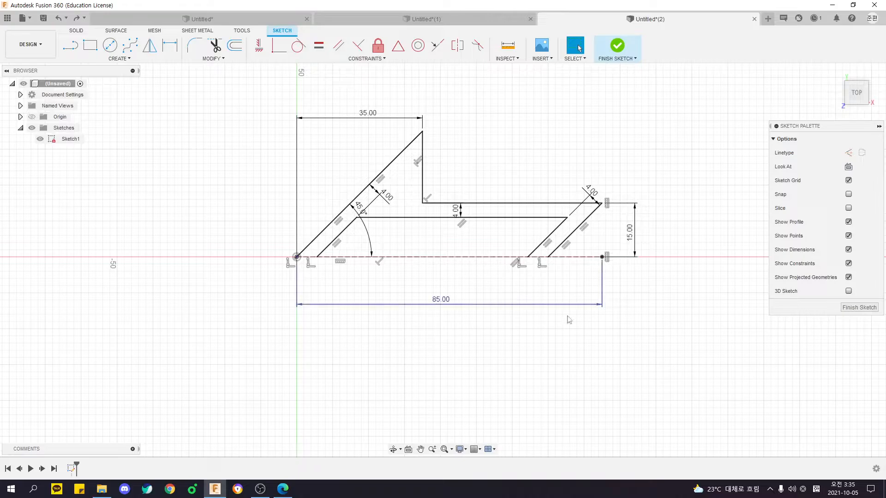
middle_click_drag(358, 303, 298, 305)
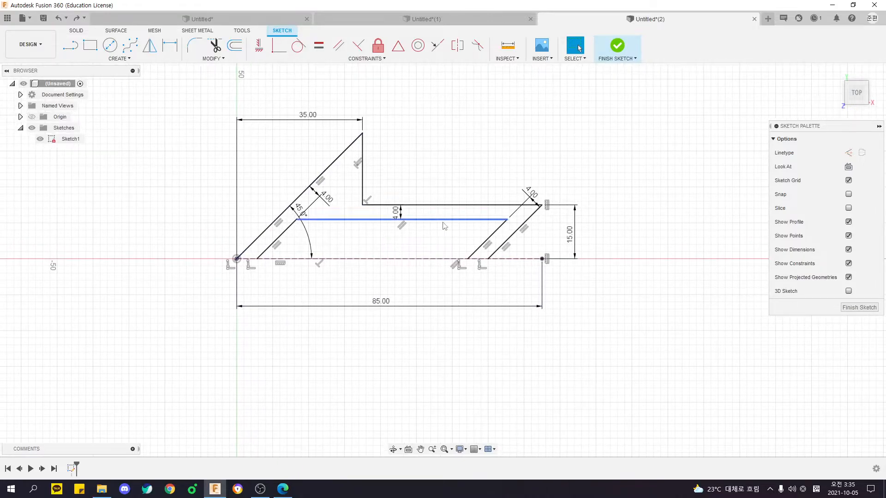
key("ctrl+z")
key("ctrl+z")
key("ctrl+z")
key("ctrl+z")
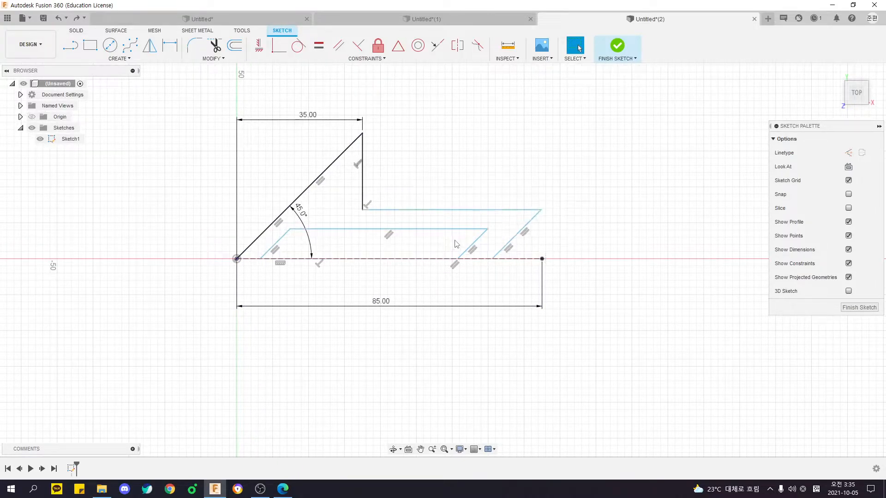
key("ctrl+z")
key("ctrl+z")
key("ctrl+z")
key("ctrl+z")
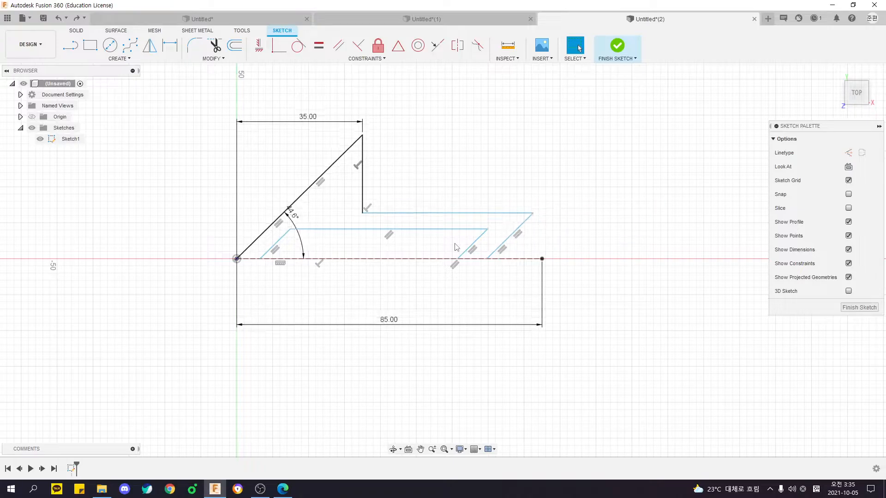
key("ctrl+z")
key("ctrl+z")
key("ctrl+z")
key("ctrl+z")
key("ctrl+z")
key("ctrl+z")
key("ctrl+z")
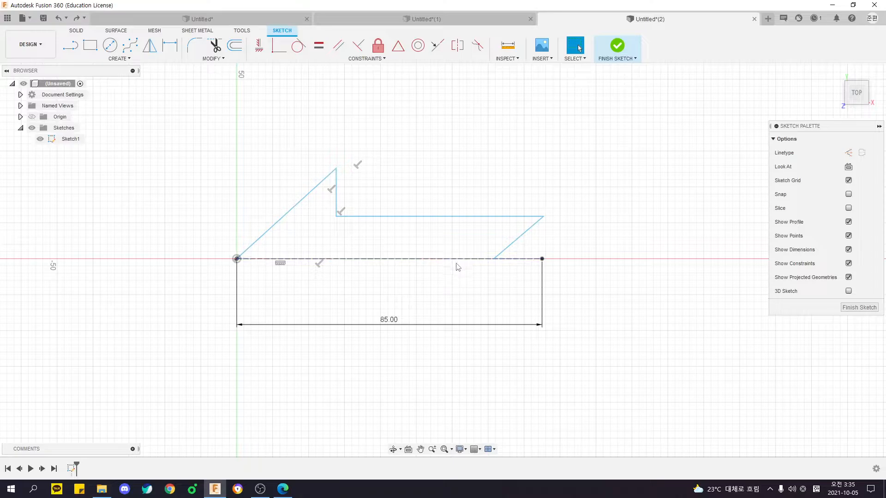
Redo the inner cutout lines and the parallel constraints between the inner and outer outlines.
key("ctrl+y")
key("ctrl+y")
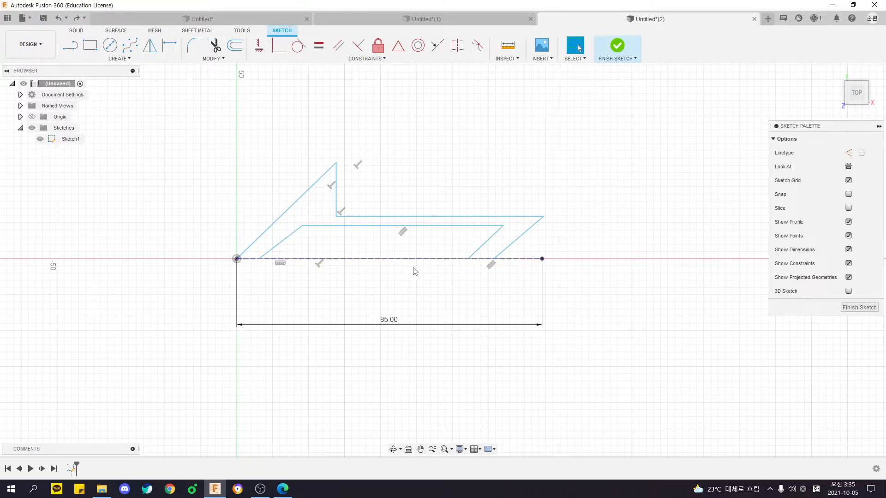
left_click_drag(227, 127, 594, 252)
left_click(595, 250)
key("ctrl+y")
key("ctrl+y")
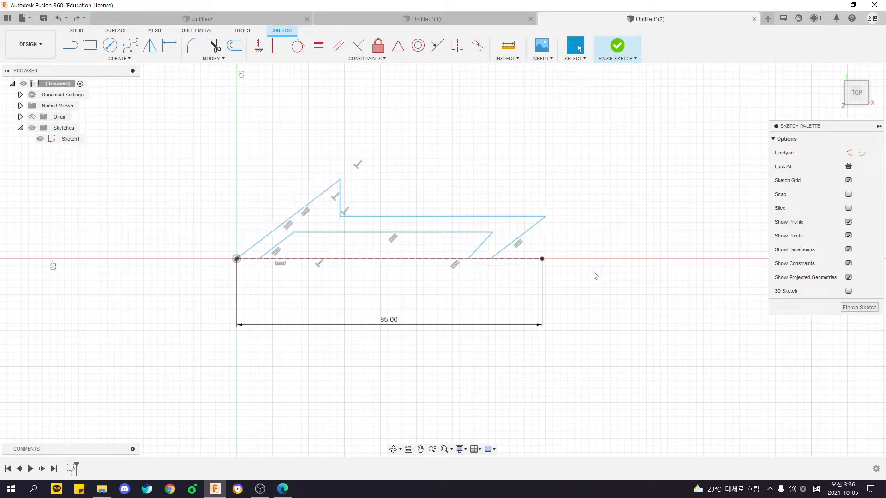
key("ctrl+y")
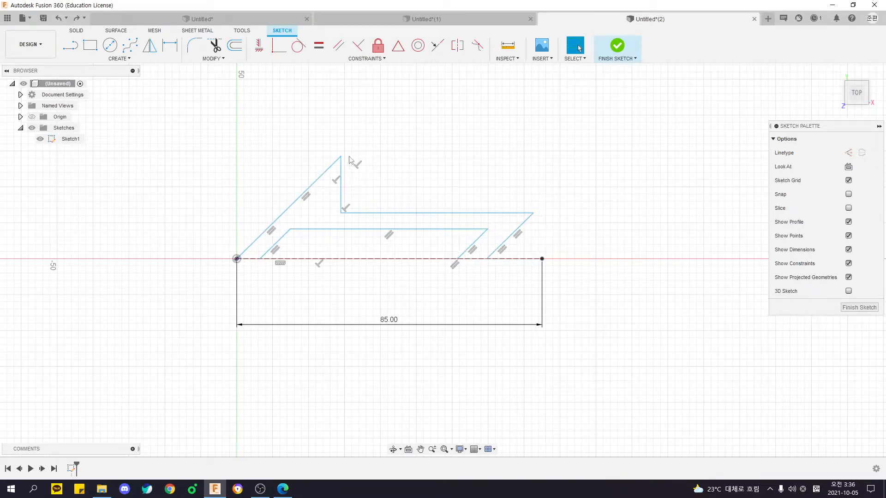
Mirror the undimensioned outer outline chain and inner cutout chain about the horizontal construction line.
mouse_move(343, 161)
left_mouse_down()
mouse_move(262, 169)
mouse_move(334, 116)
mouse_move(391, 185)
mouse_move(325, 177)
mouse_move(312, 166)
left_mouse_up()
mouse_move(200, 136)
left_mouse_down()
mouse_move(377, 200)
mouse_move(600, 263)
left_mouse_up()
left_click(591, 250)
left_click(150, 44)
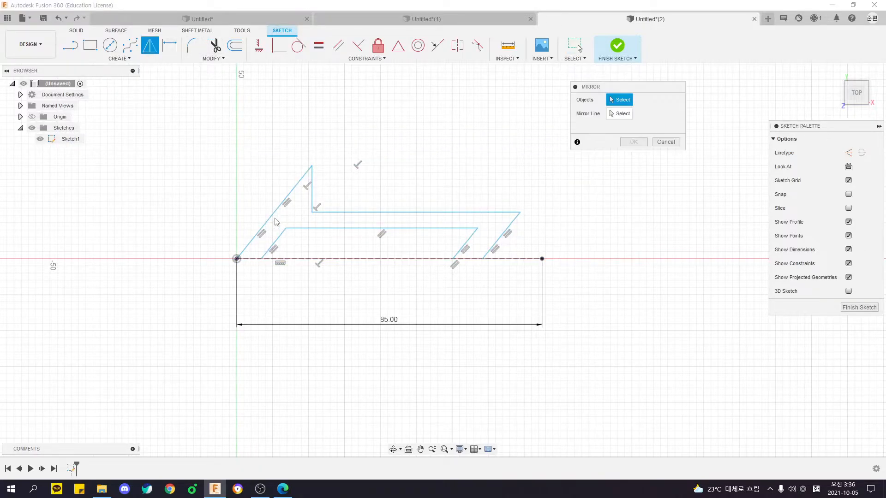
double_click(265, 224)
double_click(281, 238)
left_click(623, 113)
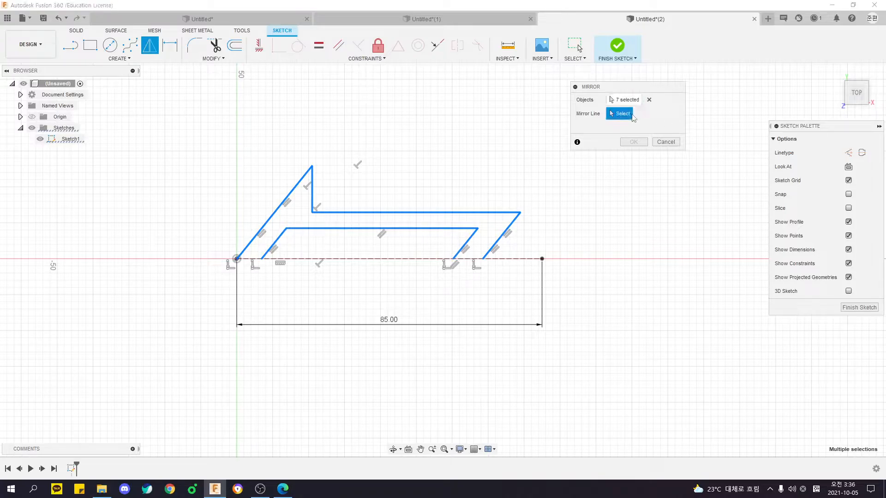
left_click(390, 259)
left_click(633, 141)
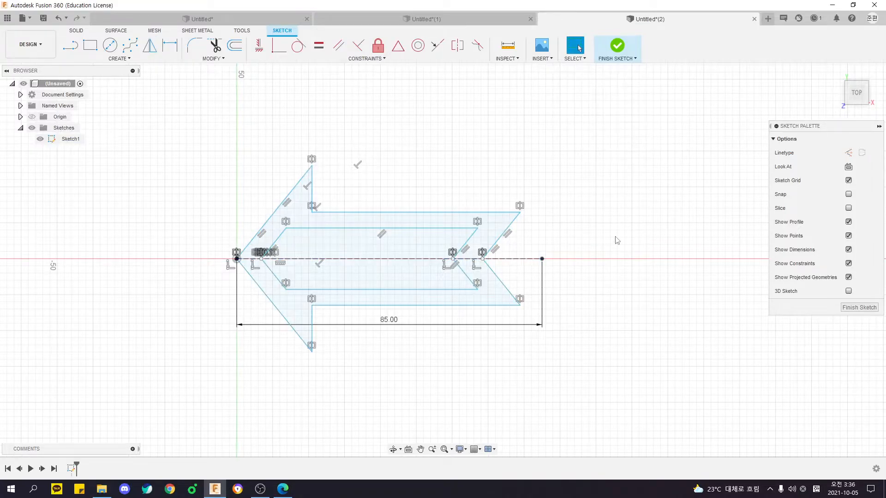
Reposition the arrowhead's upper tip and the inner cutout's upper front corner to test how the mirrored halves follow.
mouse_move(316, 165)
left_mouse_down()
mouse_move(358, 113)
mouse_move(297, 103)
mouse_move(323, 113)
left_mouse_up()
left_click_drag(282, 226, 304, 234)
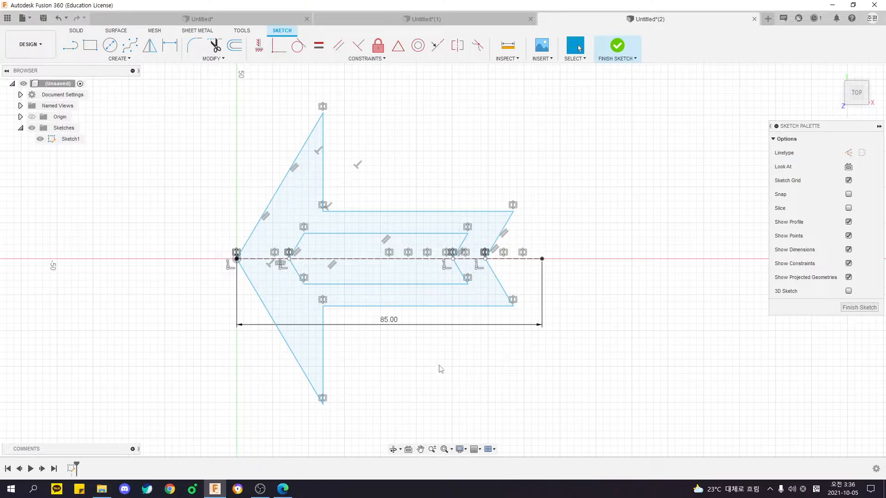
left_click_drag(323, 113, 314, 149)
Dimension the angle between the arrowhead's two slanted outer edges as 90°, following the PDF drawing.
key("alt+Tab")
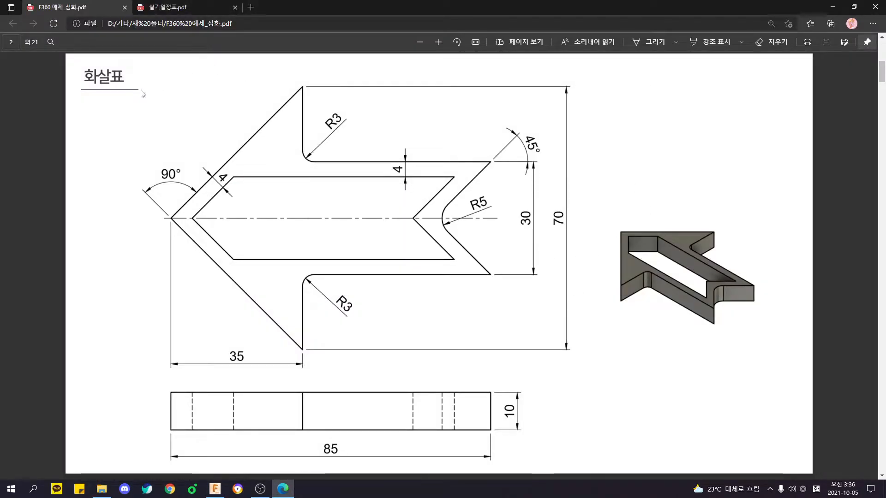
key("alt+Tab")
left_click(255, 236)
left_click(258, 289)
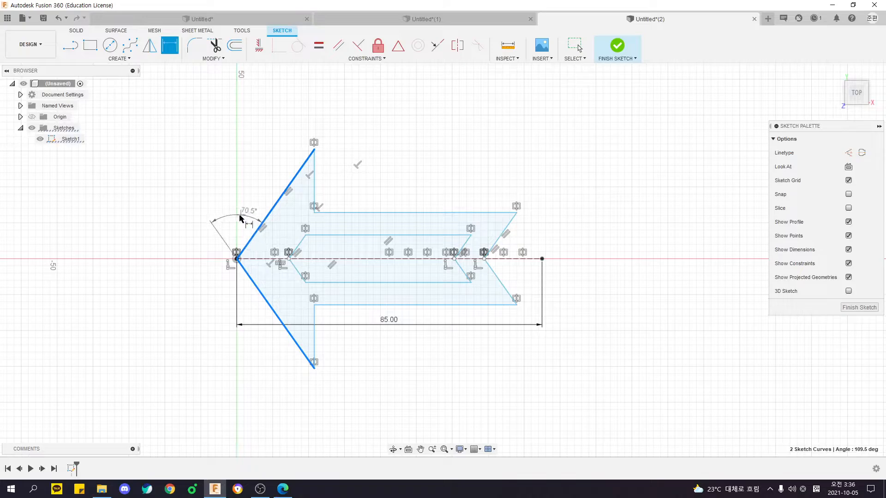
left_click(240, 219)
key("Return")
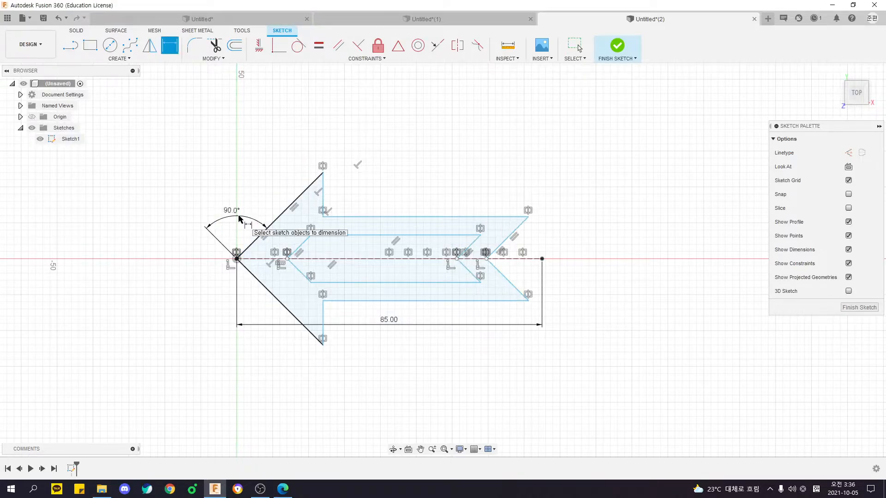
Dimension the distance between the arrowhead's upper and lower tips as 70 mm and move the 85 mm dimension below the outline.
left_click(323, 173)
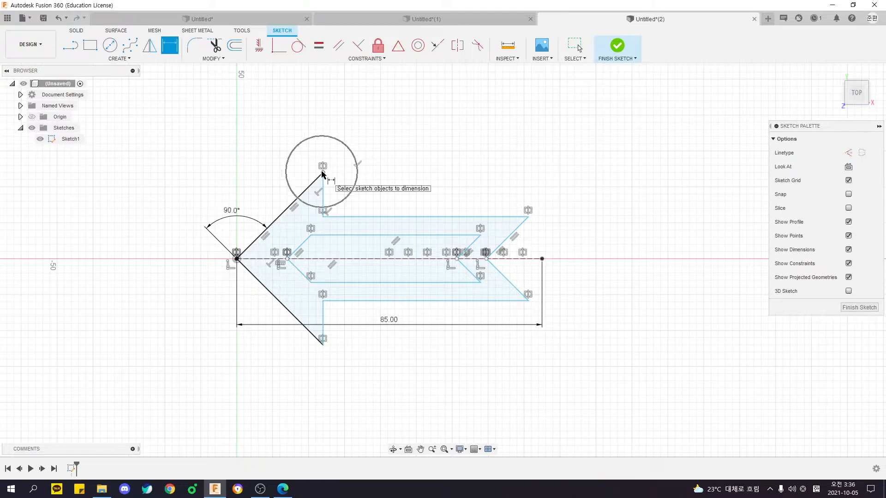
left_click(323, 345)
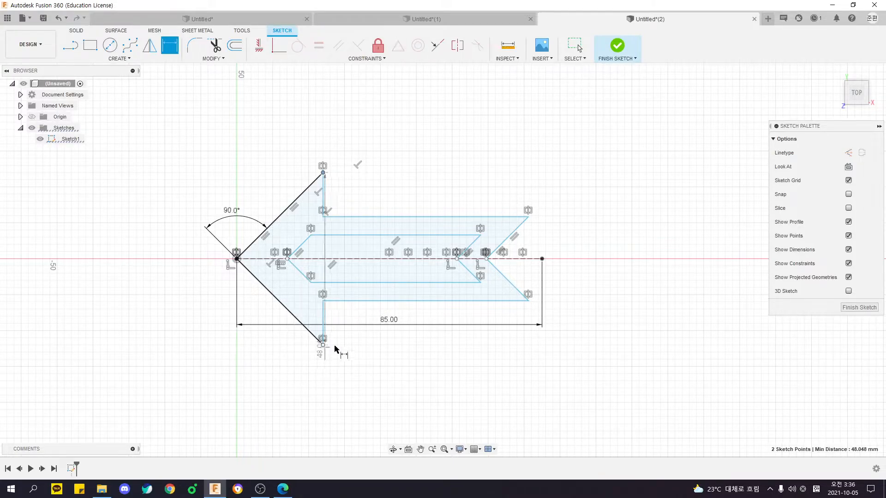
left_click(582, 257)
key("Return")
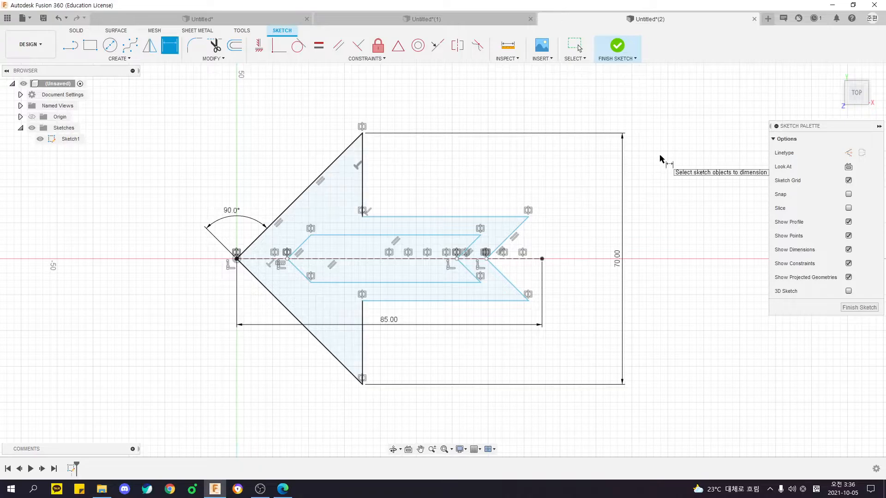
key("Escape")
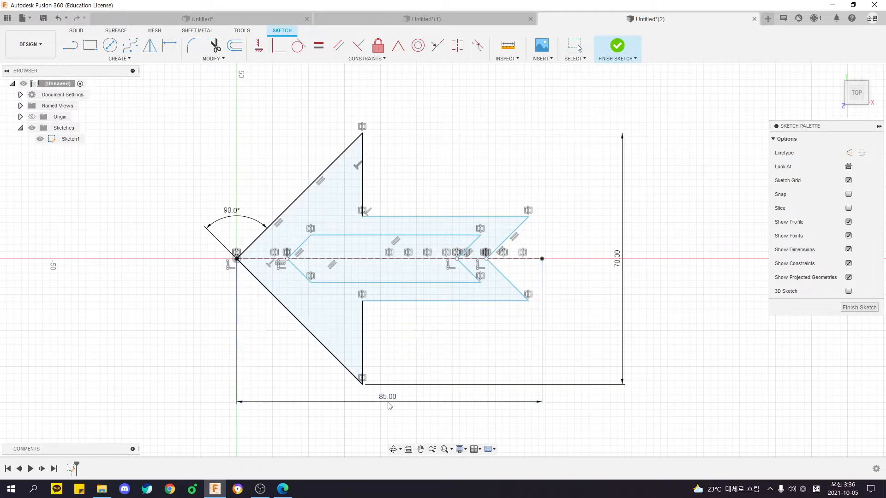
Dimension the distance between the upper and lower horizontal shaft edges as 30 mm, following the PDF drawing.
key("alt+Tab")
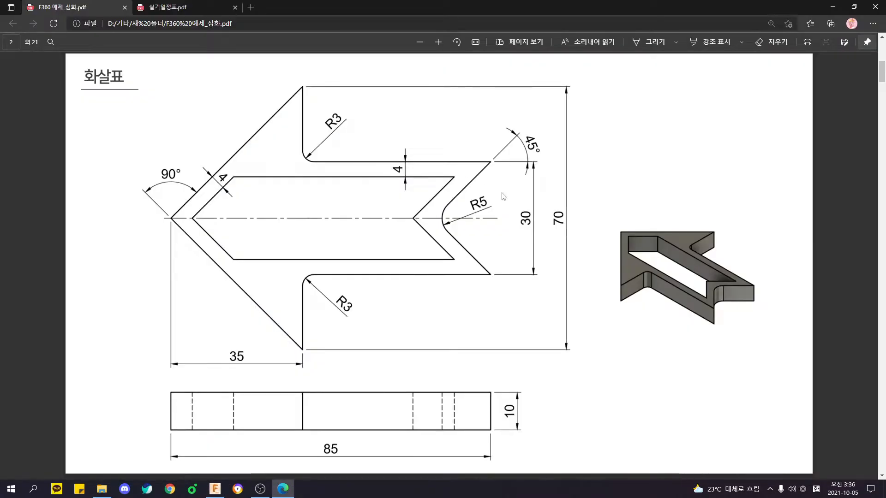
key("alt+Tab")
key("d")
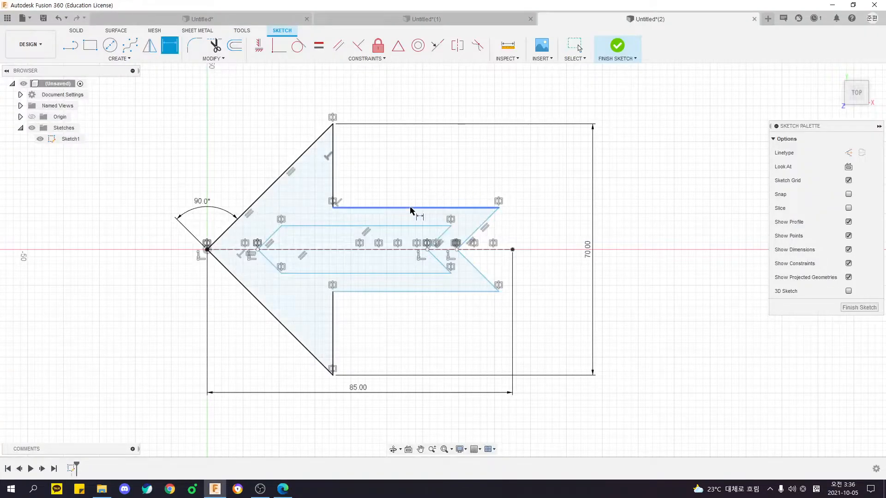
left_click(392, 208)
left_click(376, 291)
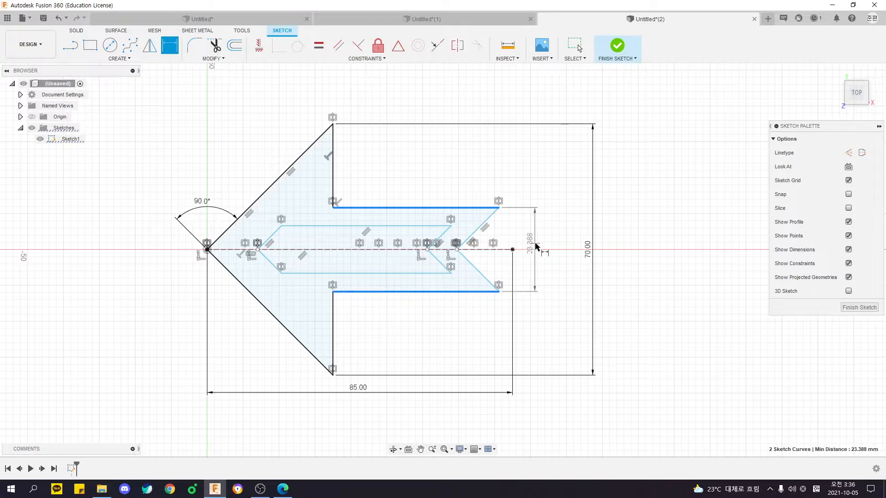
left_click(546, 252)
key("Return")
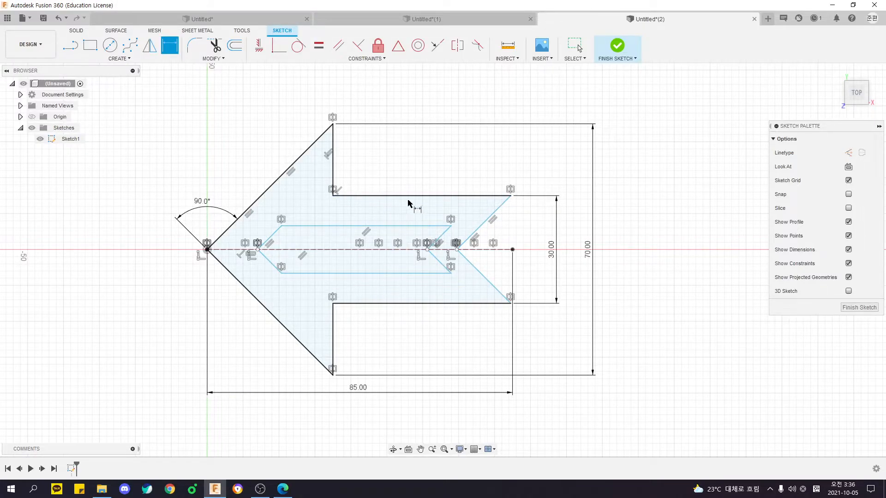
Align the shaft's upper rear corner vertically with the right endpoint of the 85 mm construction line.
key("alt+Tab")
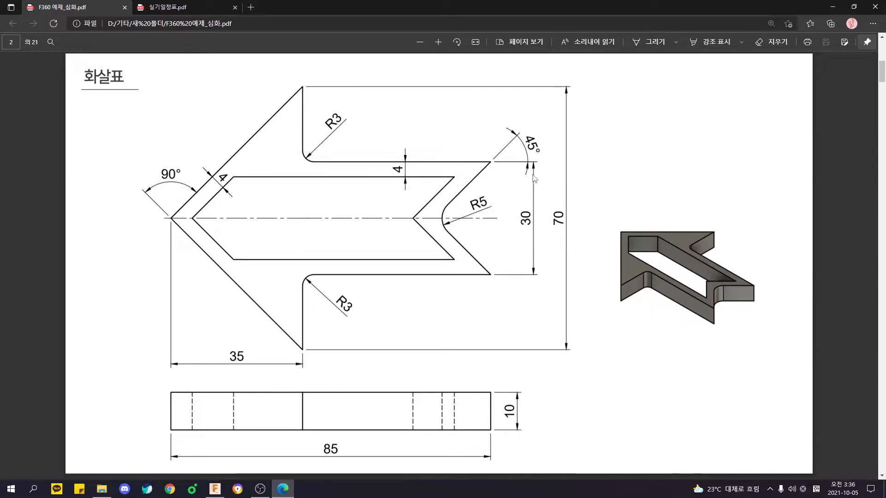
key("alt+Tab")
mouse_move(512, 197)
left_mouse_down()
mouse_move(489, 201)
mouse_move(513, 213)
mouse_move(515, 197)
left_mouse_up()
left_click(532, 220)
left_click(530, 223)
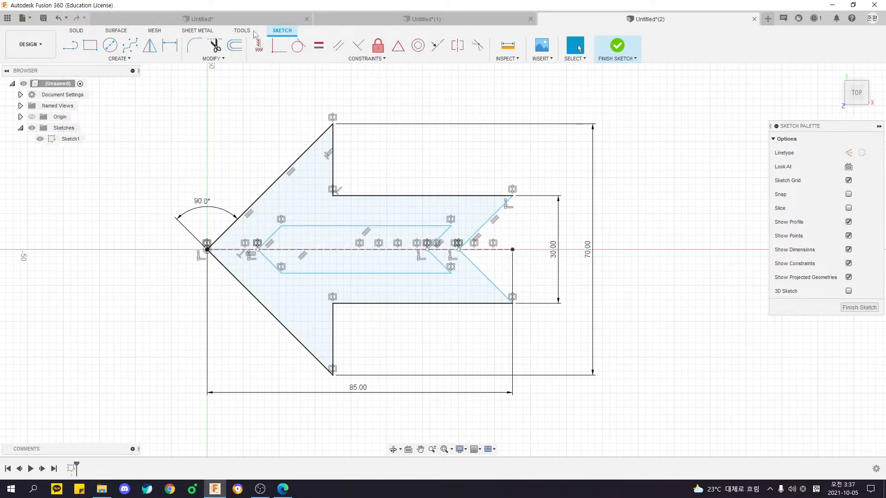
left_click(513, 197)
left_click(513, 251)
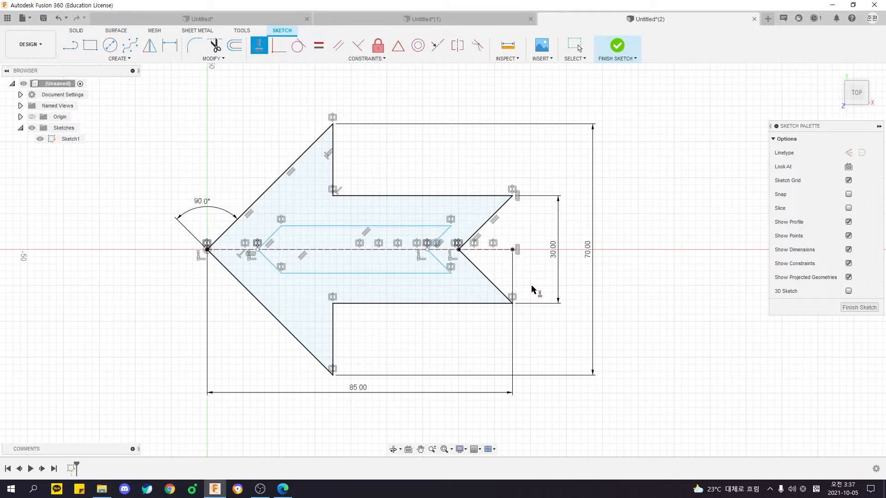
key("Escape")
Reposition the 90° dimension closer to the arrow's point and stretch the inner cutout by moving its upper rear corner outward.
double_click(483, 304)
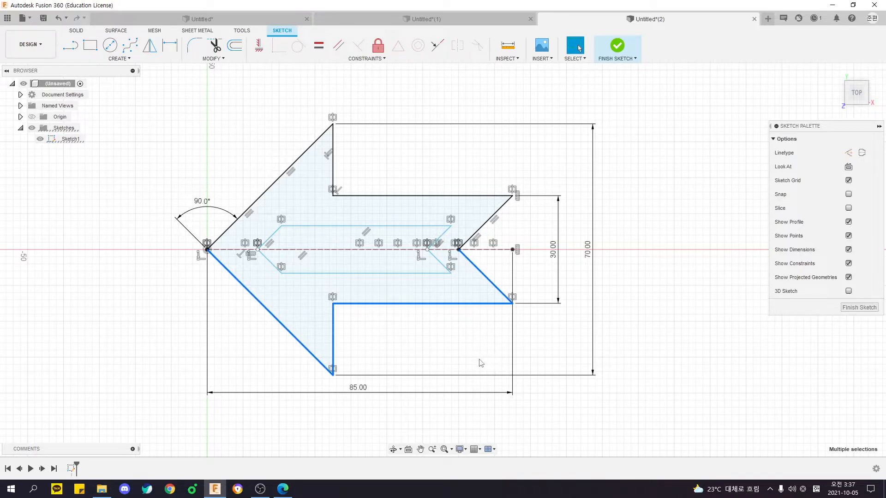
left_click(439, 329)
left_click_drag(225, 211, 221, 220)
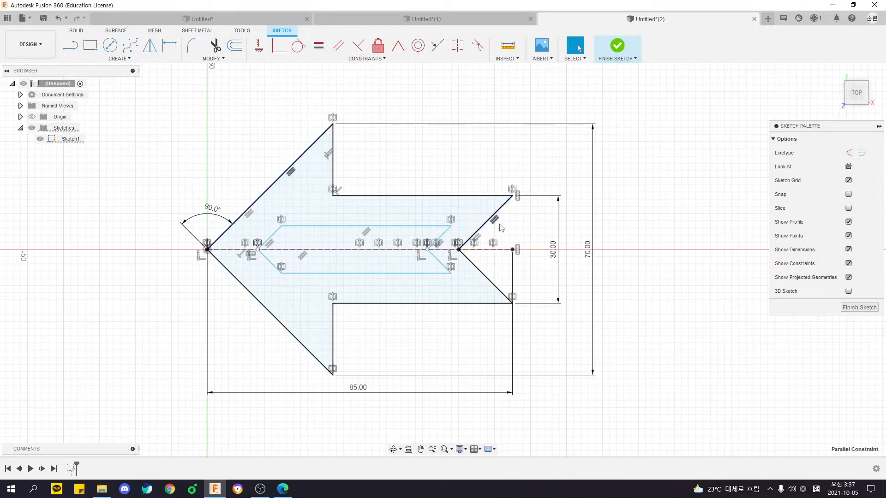
mouse_move(450, 227)
left_mouse_down()
mouse_move(457, 240)
mouse_move(450, 232)
mouse_move(474, 211)
left_mouse_up()
scroll(533, 233, "up", 1)
middle_click_drag(493, 225, 528, 208)
scroll(521, 207, "down", 2)
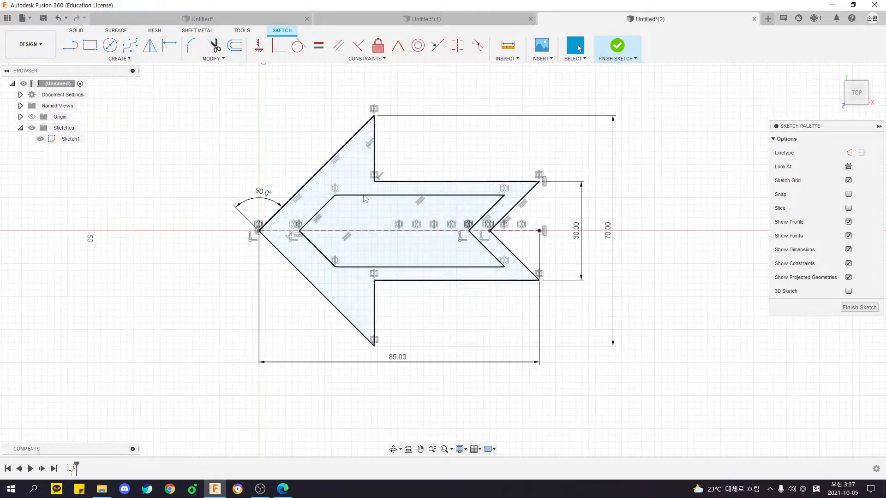
Dimension the gap between the cutout's upper slanted front edge and the arrowhead's outer edge as 4 mm.
key("d")
left_click(325, 213)
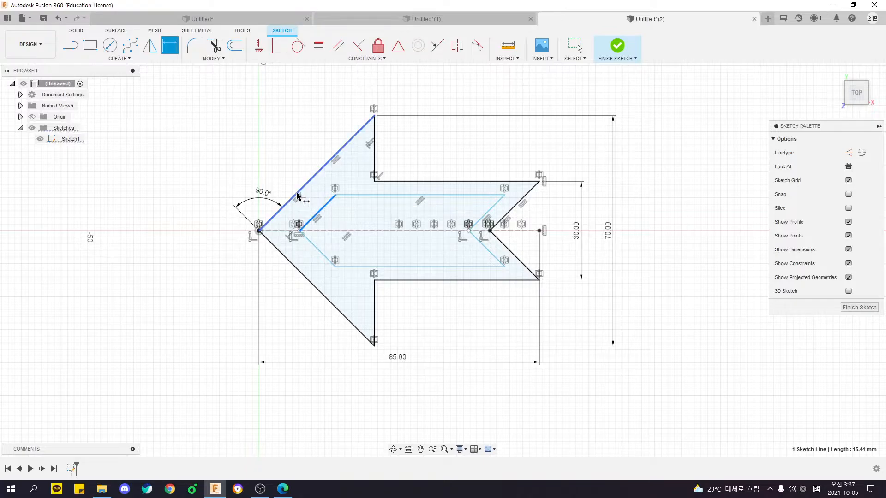
left_click(323, 194)
type("4")
key("Return")
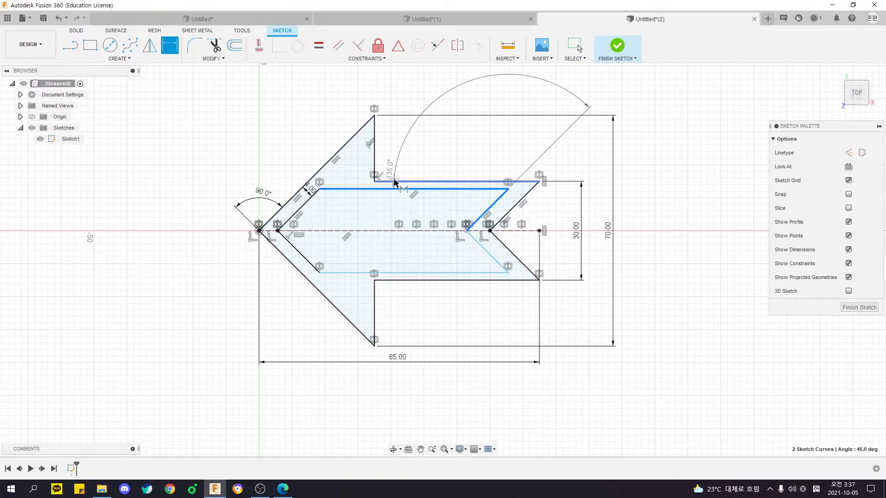
Dimension the gap between the cutout's upper horizontal edge and the shaft's upper edge as 4 mm.
key("Escape")
key("d")
left_click(390, 181)
left_click(392, 188)
left_click(359, 174)
type("4")
key("Return")
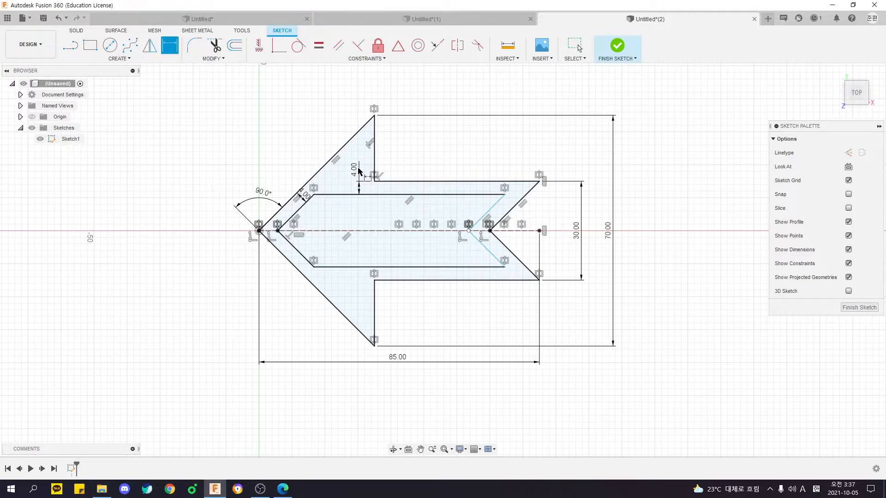
Dimension the gap between the cutout's upper slanted rear edge and the tail notch edge as 4 mm.
left_click(494, 206)
left_click(512, 209)
left_click(518, 193)
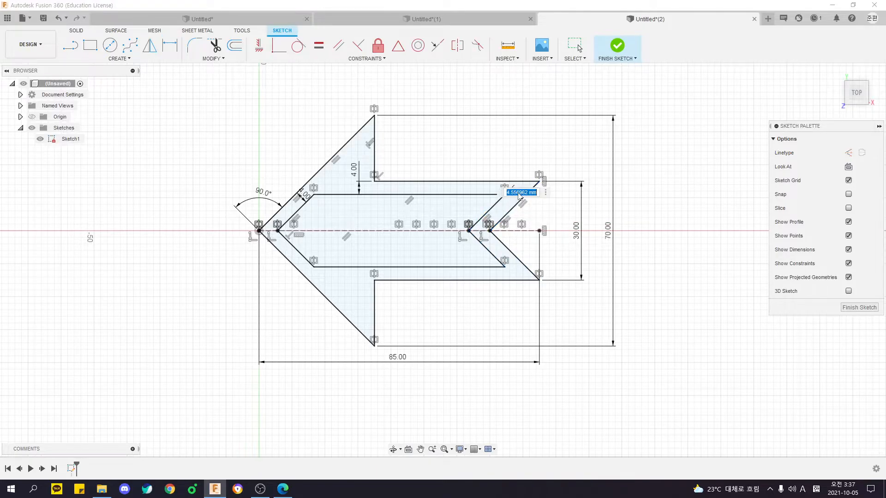
type("4")
key("Return")
key("Escape")
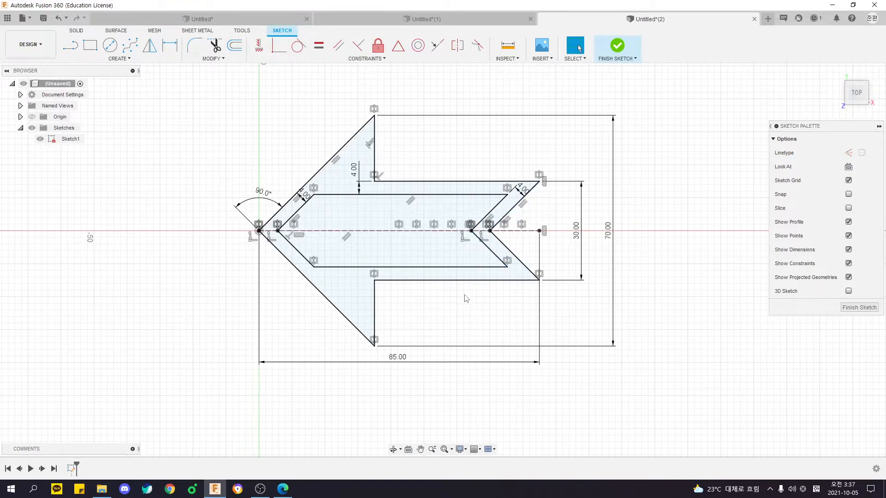
Check the fully dimensioned arrow sketch against the PDF drawing.
left_click(462, 275)
left_click(445, 329)
key("alt+Tab")
key("alt+Tab")
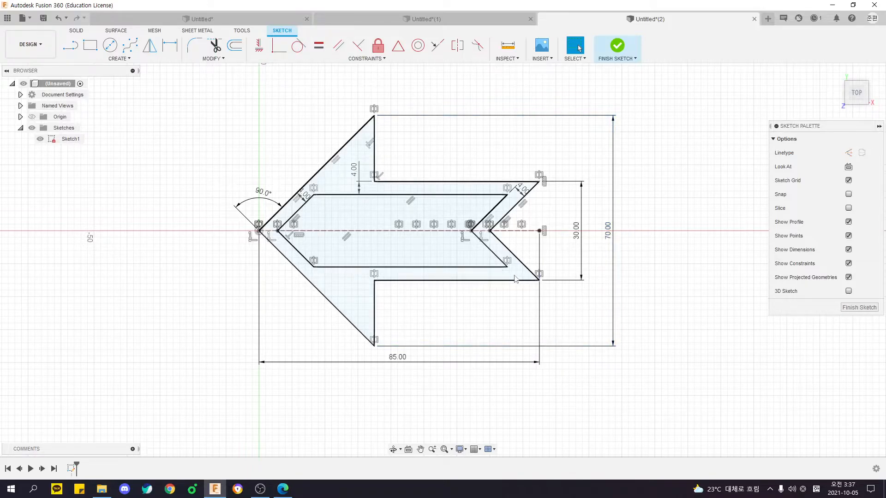
middle_click_drag(519, 294, 489, 289)
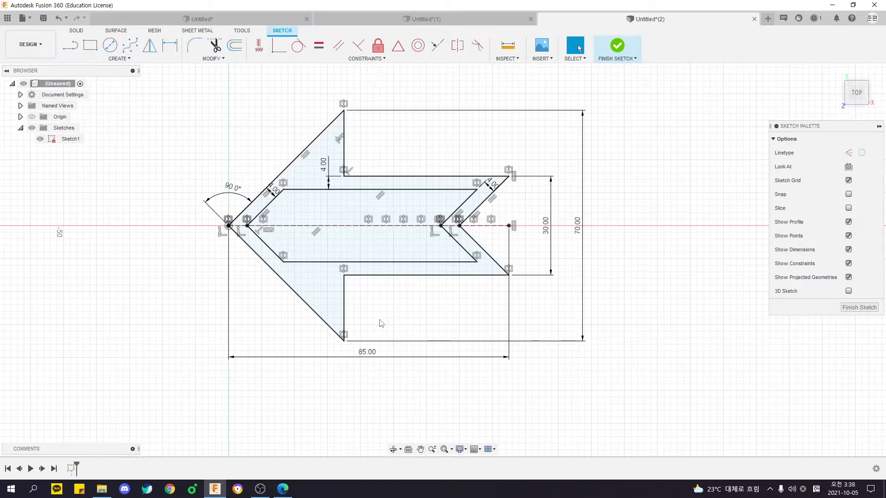
middle_click_drag(348, 335, 364, 325)
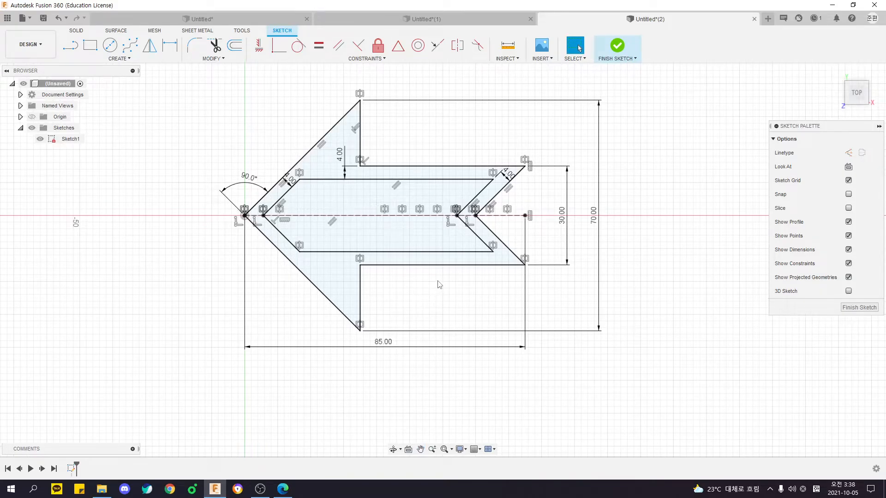
middle_click_drag(426, 309, 546, 294, "shift")
left_click(857, 92)
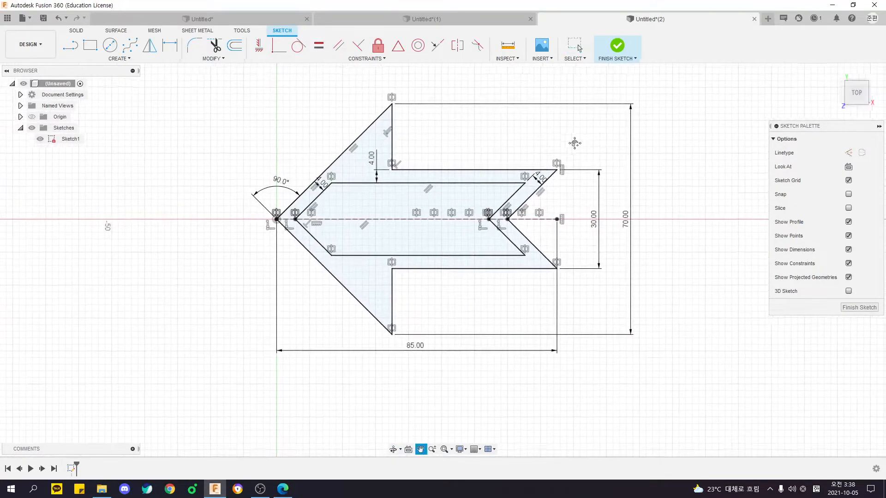
Finish the sketch and extrude the outer arrow profile 10 mm as a new body, leaving the inner cutout open.
left_click(618, 46)
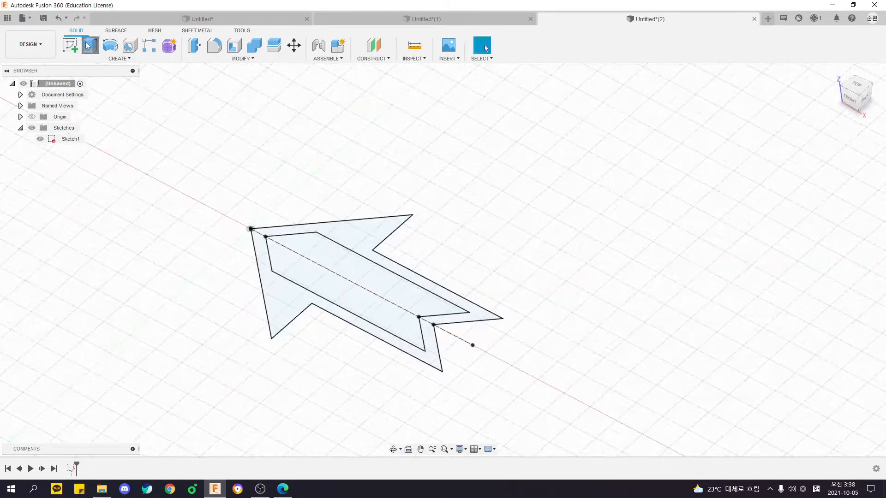
left_click(87, 45)
left_click(341, 225)
type("1")
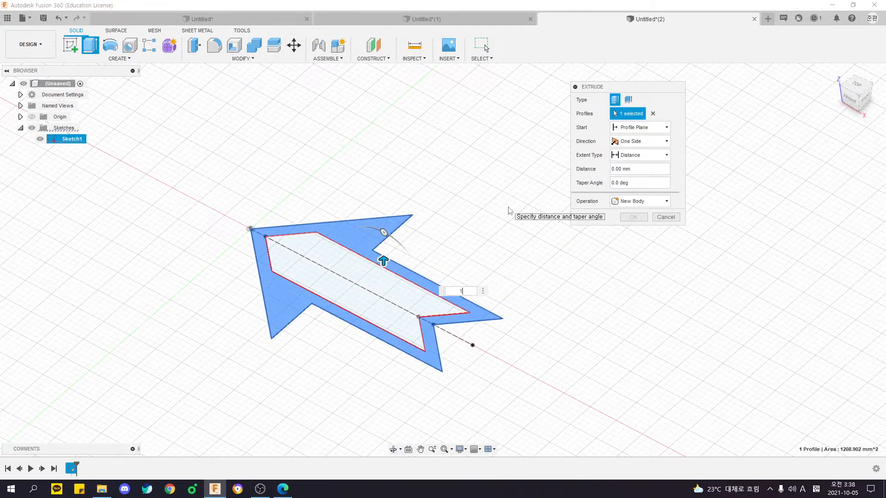
type("0")
key("Return")
Fillet the two inner corner edges where the arrowhead meets the shaft with a 3 mm radius.
key("f")
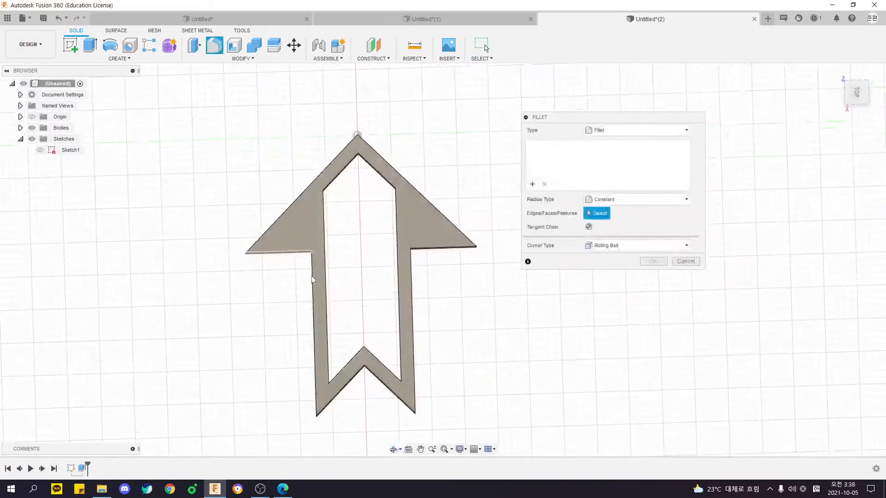
left_click(312, 253)
left_click(413, 248)
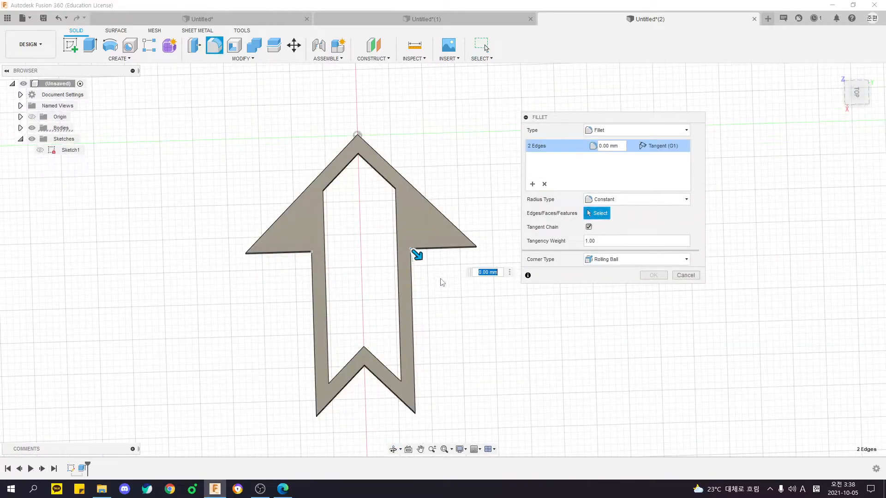
type("3")
key("Return")
Fillet the inner edge of the tail notch with the 5 mm radius given in the drawing.
key("f")
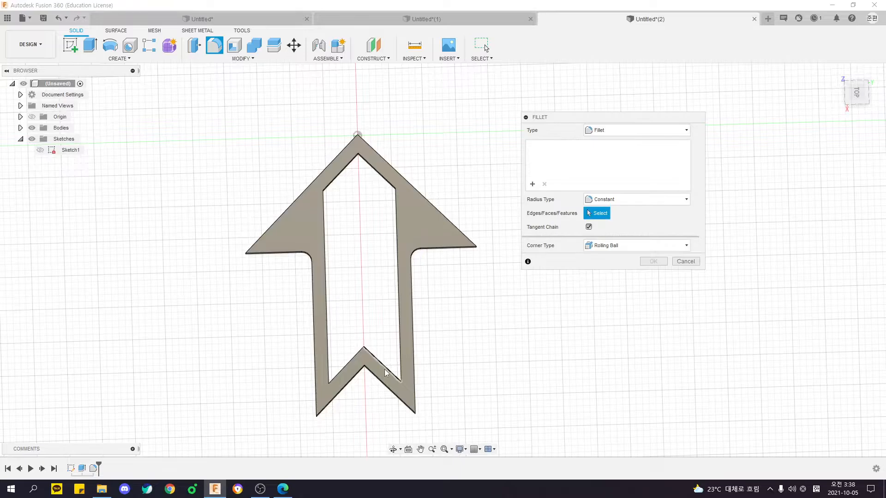
left_click(378, 378)
key("Return")
middle_click_drag(383, 373, 483, 241, "shift")
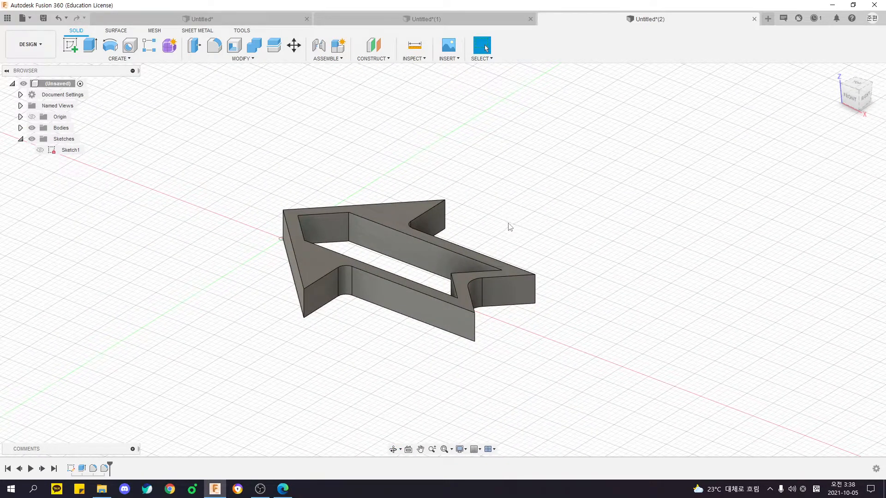
middle_click_drag(510, 227, 595, 266, "shift")
Undo the fillets, the extrusion and all the sketch geometry including the 85 mm line, and switch to the PDF drawing.
key("ctrl+z")
key("ctrl+z")
key("ctrl+z")
key("ctrl+z")
key("ctrl+z")
key("ctrl+z")
key("ctrl+z")
key("ctrl+z")
key("ctrl+z")
key("ctrl+z")
key("ctrl+z")
key("ctrl+z")
key("ctrl+z")
key("ctrl+z")
key("ctrl+z")
key("ctrl+z")
key("ctrl+z")
key("ctrl+z")
key("ctrl+z")
key("ctrl+z")
key("ctrl+z")
key("ctrl+z")
key("ctrl+z")
key("ctrl+z")
key("ctrl+z")
key("ctrl+z")
key("ctrl+z")
key("ctrl+z")
key("ctrl+z")
key("ctrl+z")
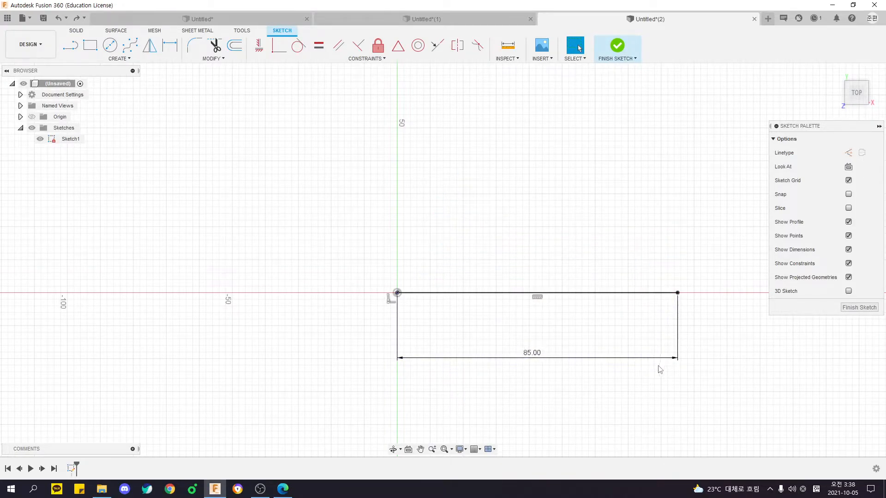
key("ctrl+z")
key("ctrl+z")
key("ctrl+z")
key("ctrl+z")
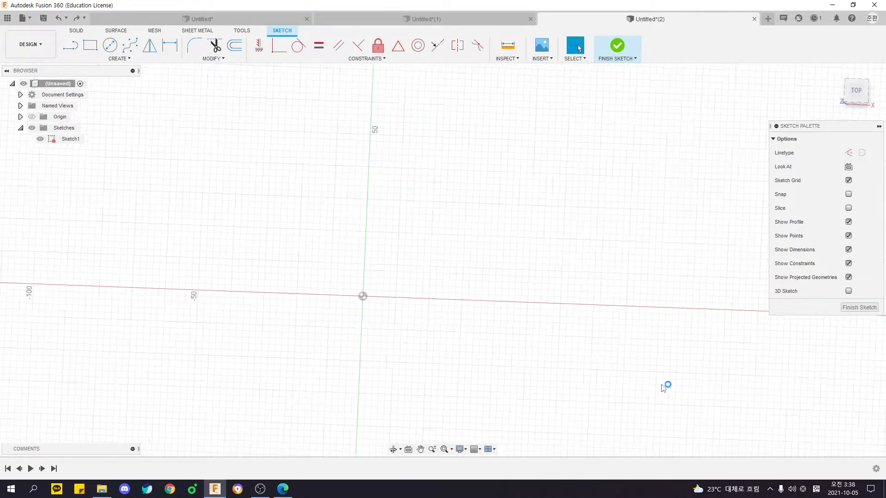
key("alt+Tab")
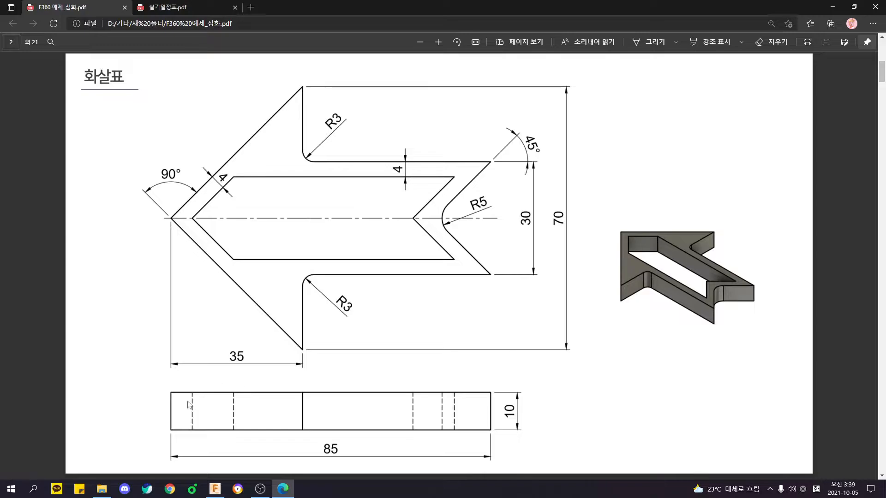
Check the overall length and width in the PDF drawing, switch to Fusion 360 and start a sketch on the XY plane.
left_click(326, 449)
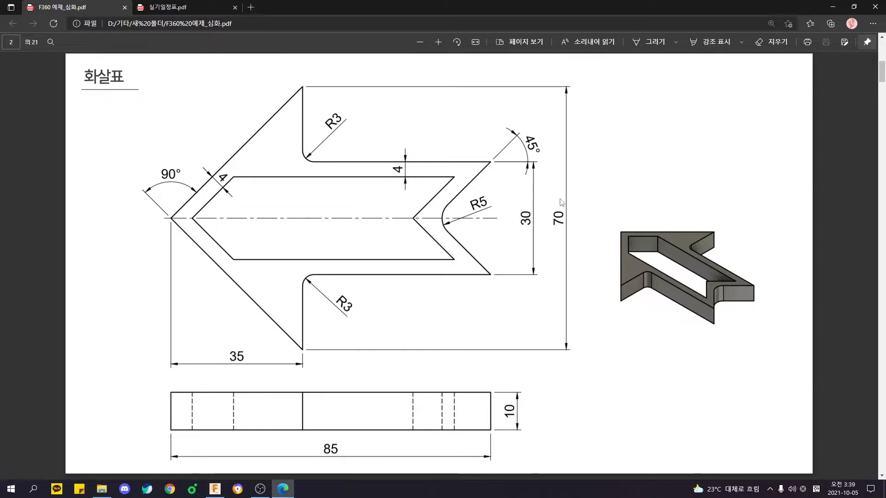
left_click(565, 217)
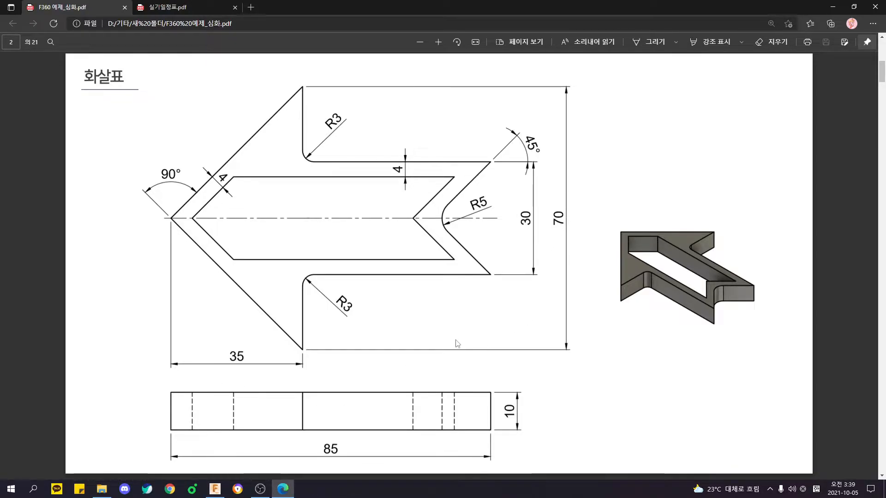
key("alt+Tab")
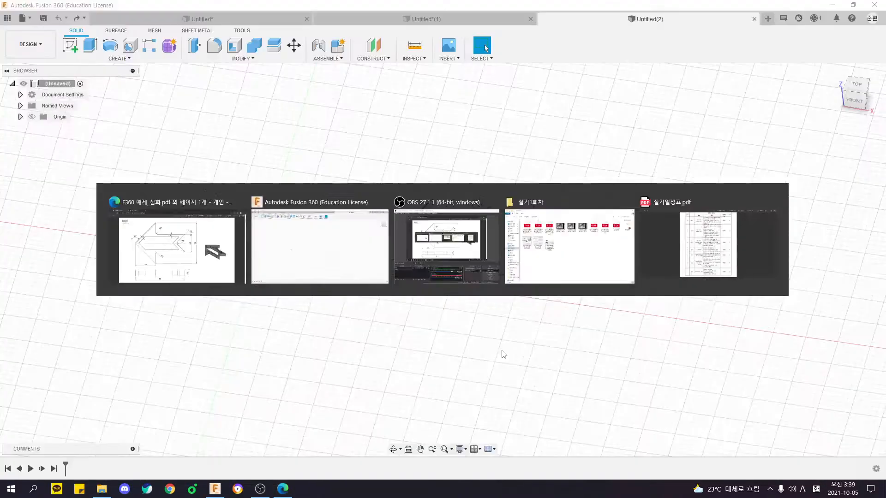
left_click(70, 49)
left_click(332, 240)
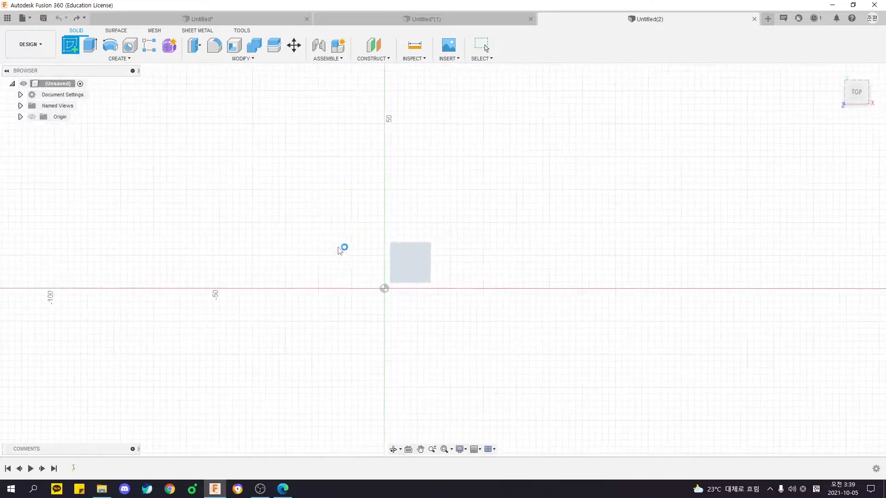
key("alt+Tab")
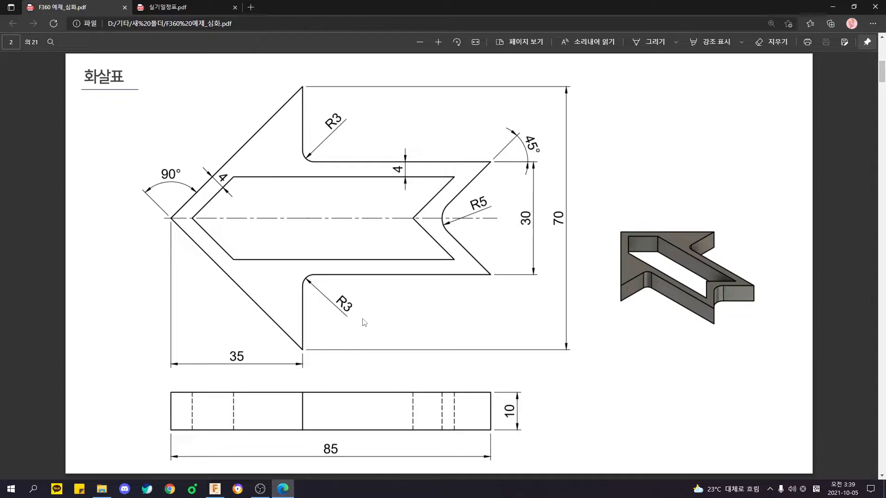
key("alt+Tab")
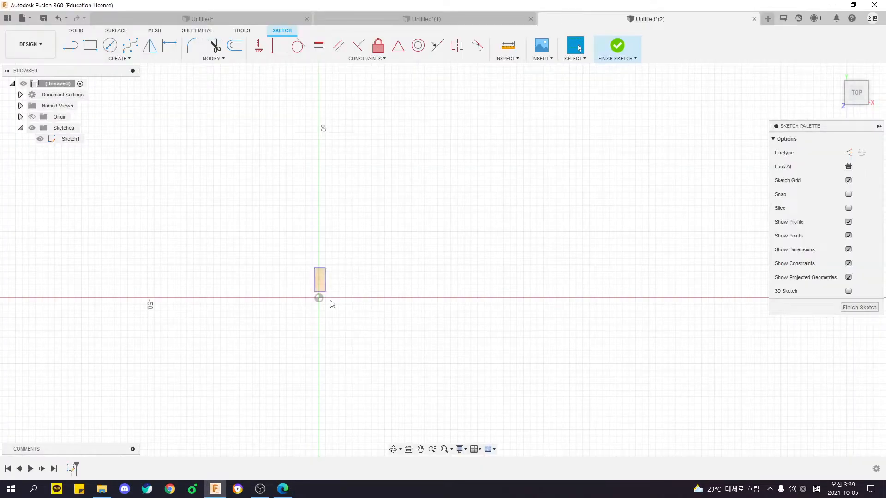
Draw a two-point rectangle from the origin, about 71 mm wide and 53 mm high.
middle_click_drag(220, 213, 186, 185)
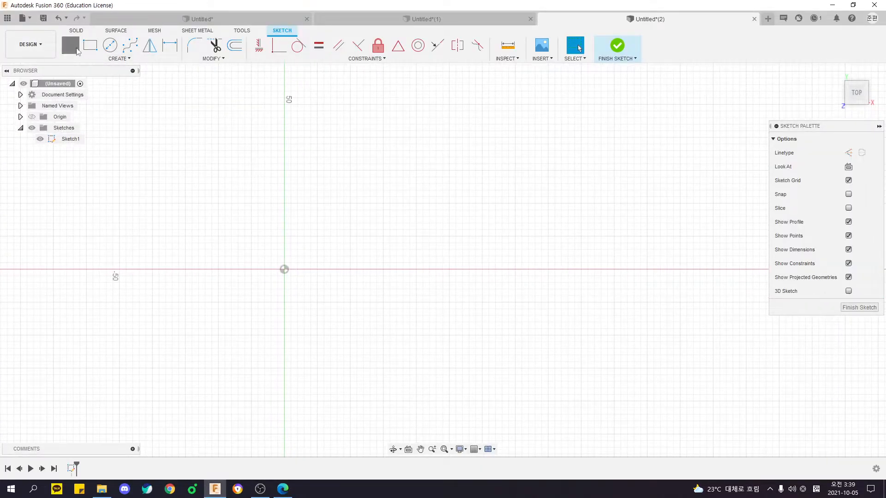
left_click(71, 47)
mouse_move(330, 271)
middle_mouse_down()
mouse_move(364, 249)
mouse_move(322, 233)
middle_mouse_up()
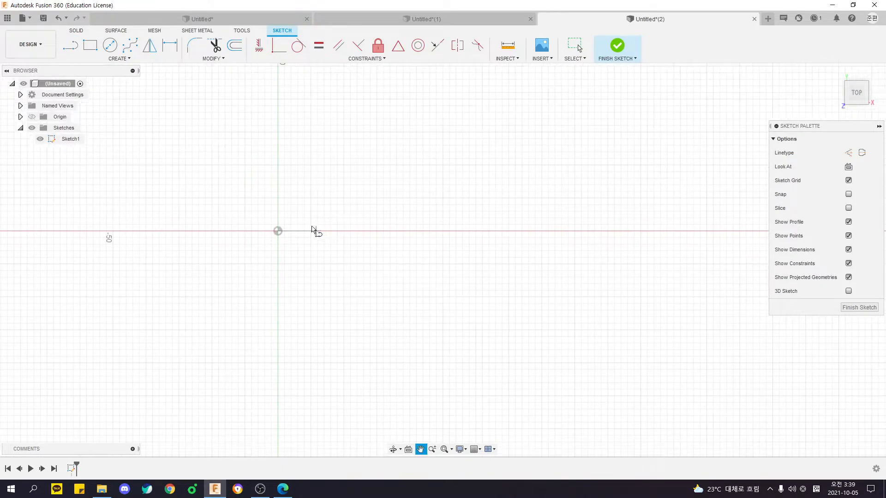
key("alt+Tab")
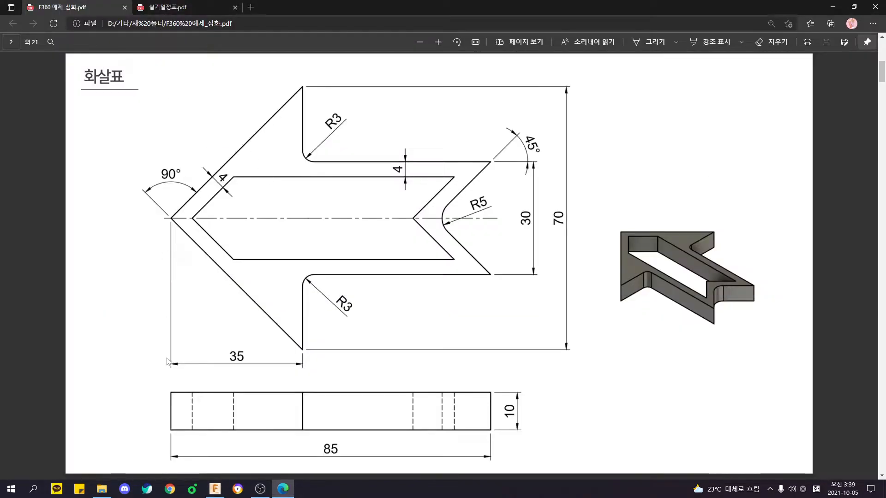
key("alt+Tab")
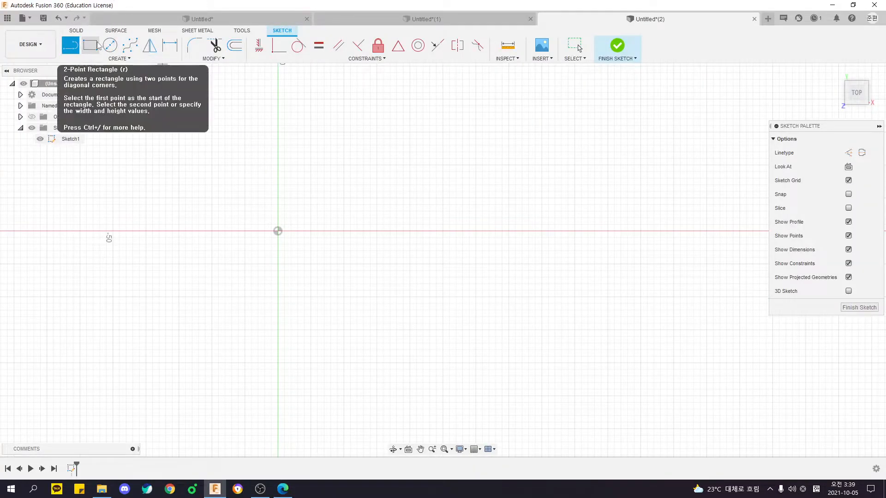
left_click(94, 48)
left_click(277, 231)
scroll(328, 192, "up", 5)
left_click(446, 156)
Dimension the rectangle 70 mm high and 85 mm wide, and centre both dimension texts along their sides.
key("d")
left_click(213, 226)
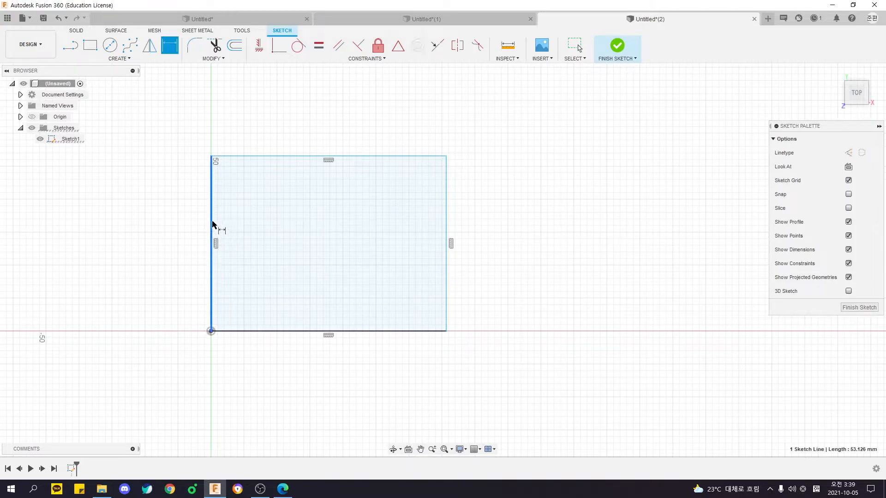
left_click(188, 231)
type("70")
key("Return")
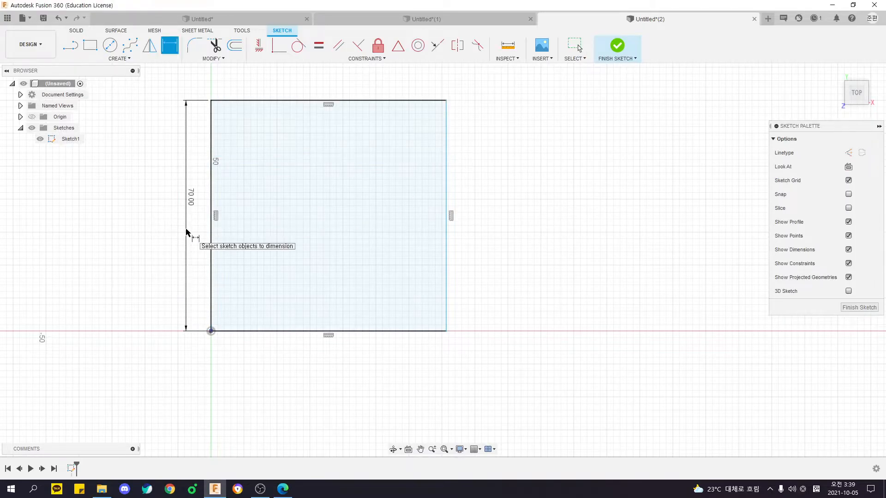
left_click(283, 334)
left_click(284, 360)
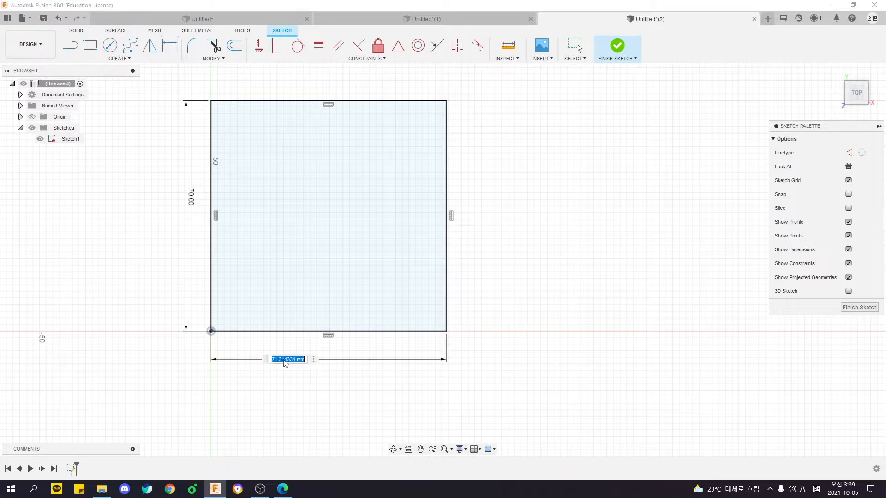
type("70")
key("Return")
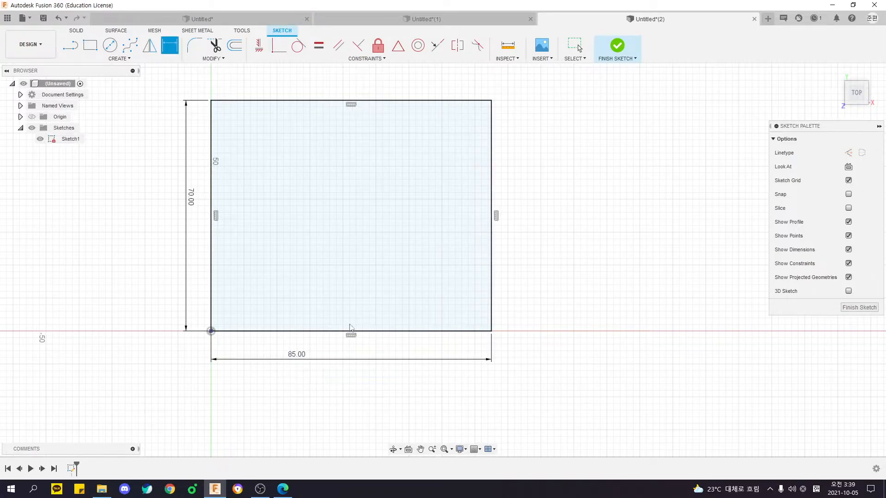
key("Escape")
mouse_move(190, 198)
left_mouse_down()
mouse_move(193, 242)
mouse_move(183, 246)
left_mouse_up()
left_click_drag(296, 358, 323, 365)
Following the drawing, sketch the arrow's upper half as connected lines: shaft edge, arrowhead back edge, and slanted edge to the rectangle's left midpoint.
key("alt+Tab")
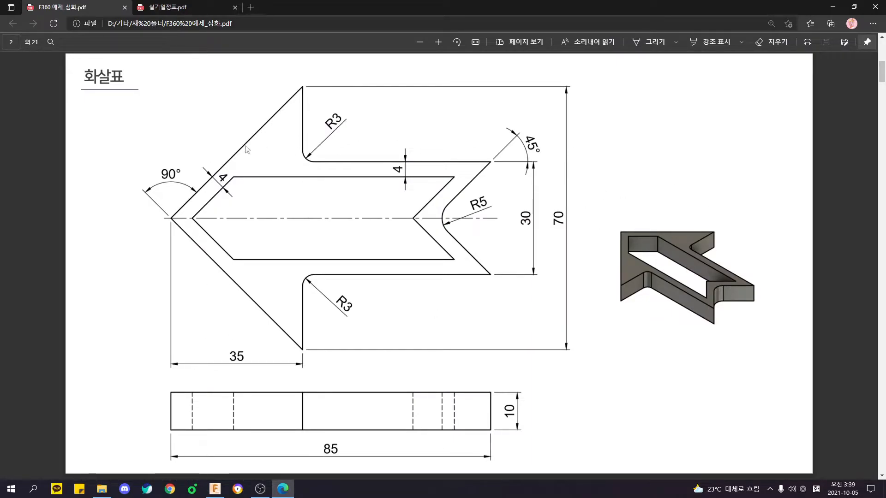
key("alt+Tab")
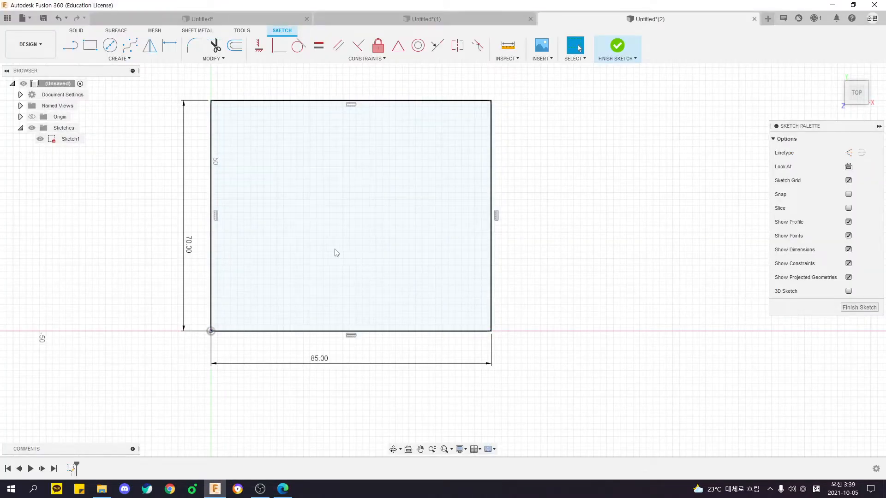
key("alt+Tab")
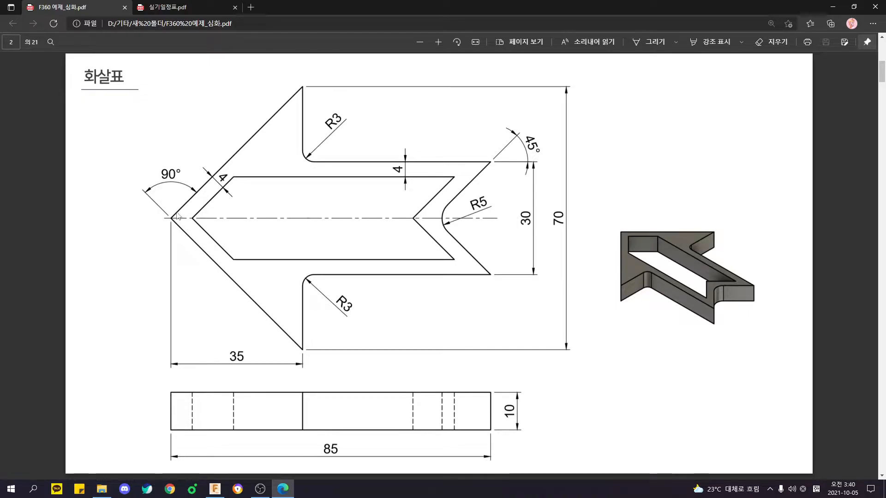
key("alt+Tab")
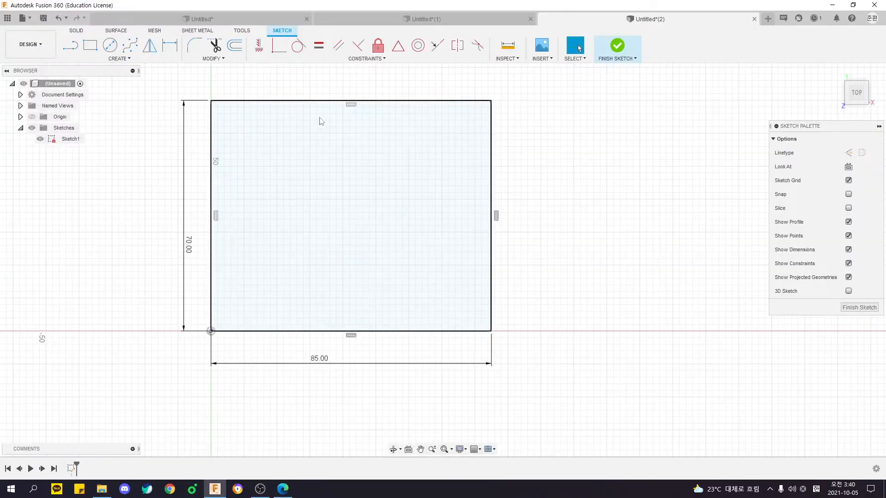
key("l")
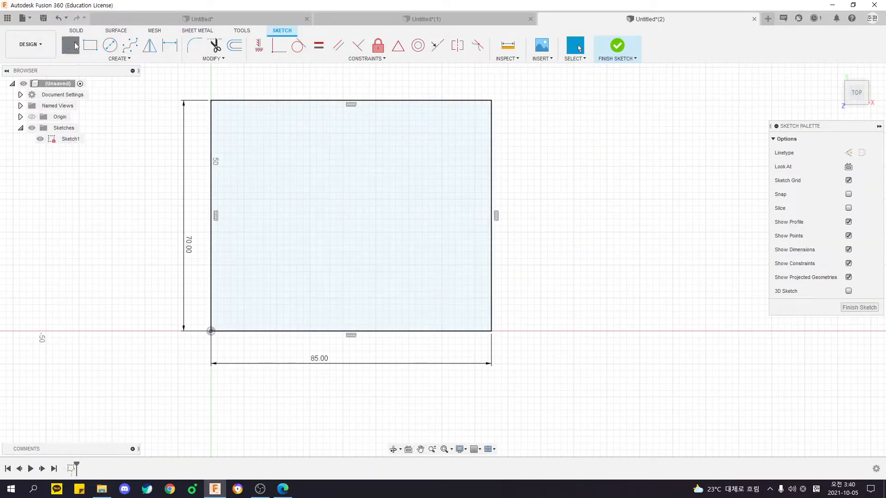
left_click(491, 188)
left_click(303, 188)
left_click(303, 101)
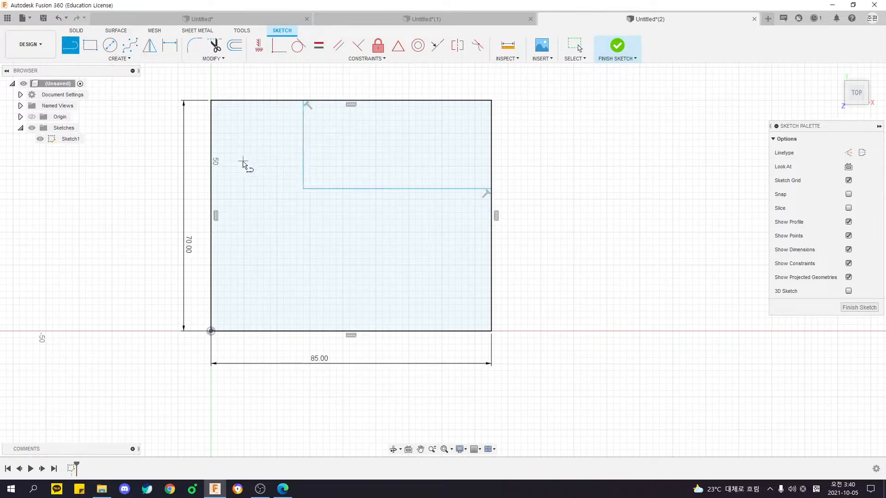
left_click(211, 215)
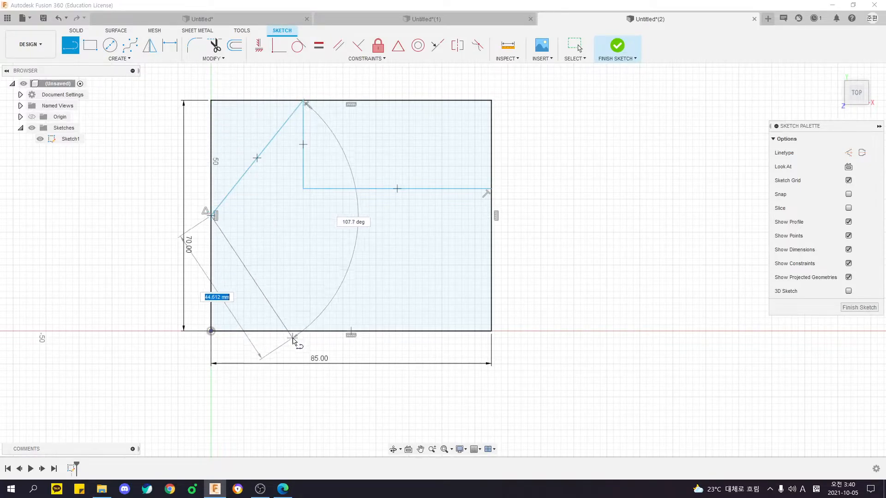
Sketch the arrow's lower slanted edge, back edge and shaft edge, and close the outline with a V-shaped tail notch.
left_click(296, 331)
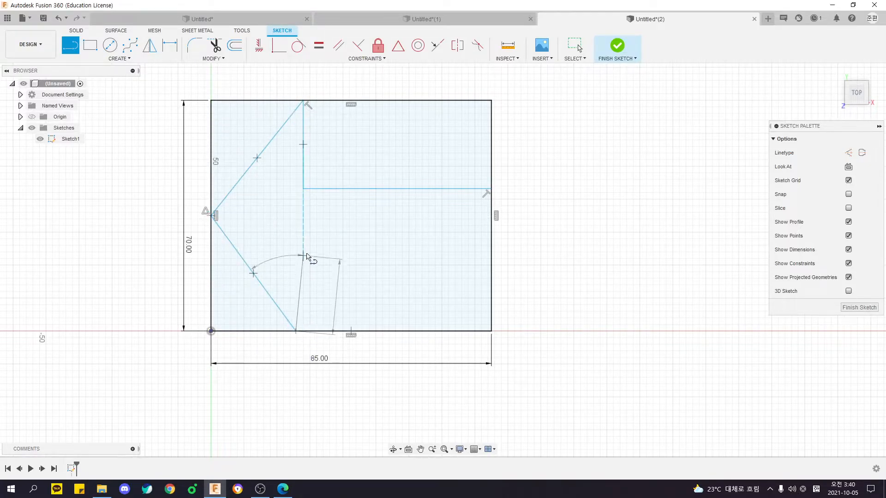
left_click(296, 258)
left_click(490, 262)
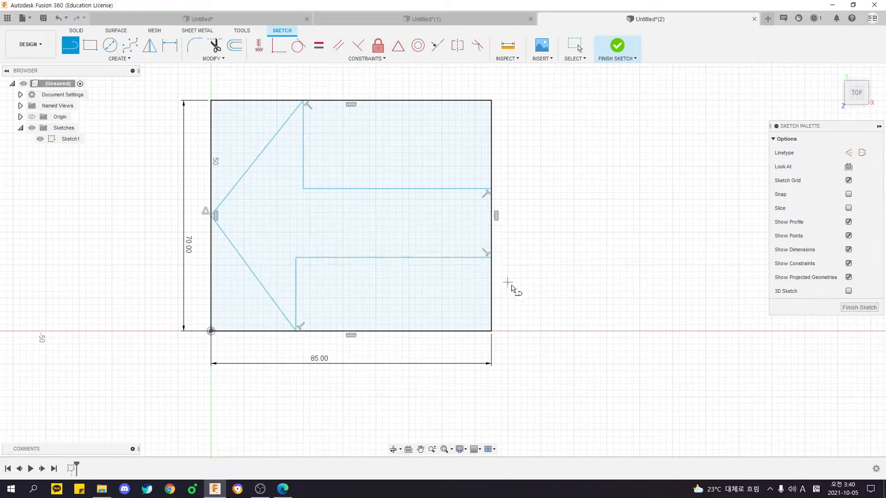
left_click(491, 259)
left_click(444, 229)
left_click(490, 190)
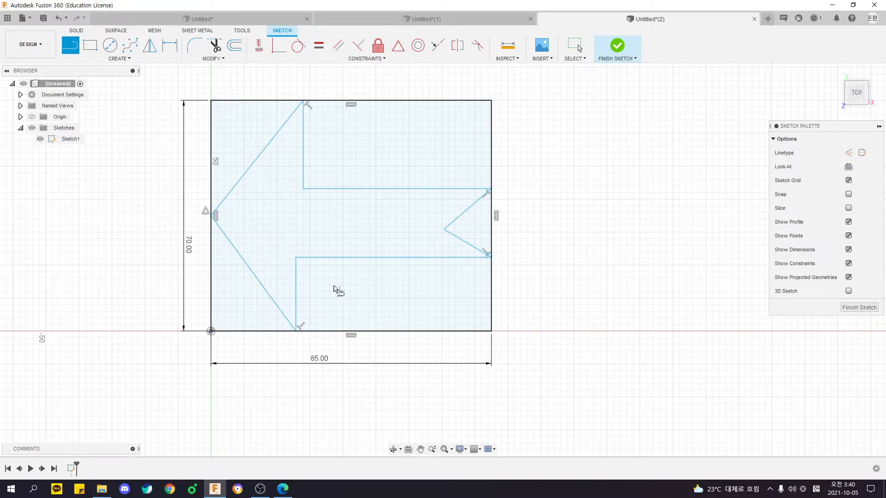
Sketch the inner cutout roughly as a closed six-line shape inside the arrow, with a pointed front and notched rear.
scroll(326, 222, "up", 2)
left_click(218, 215)
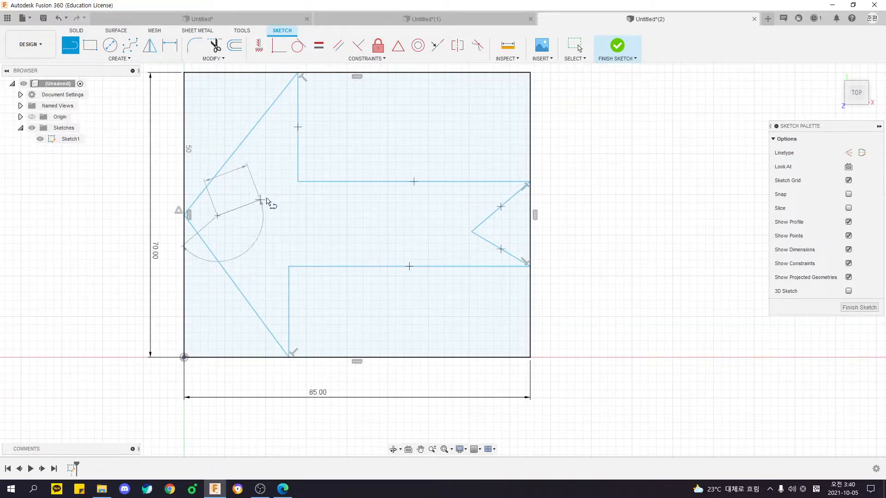
left_click(266, 192)
left_click(486, 193)
left_click(450, 225)
left_click(474, 254)
left_click(259, 257)
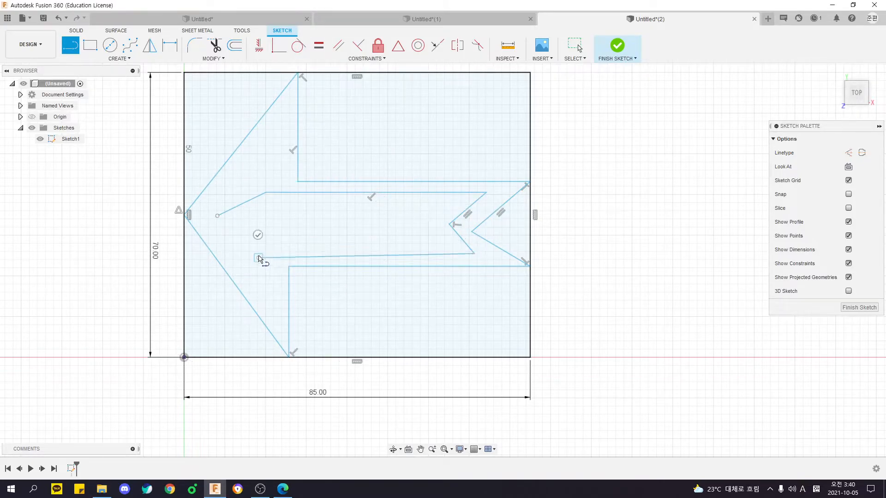
left_click(218, 216)
scroll(468, 322, "down", 2)
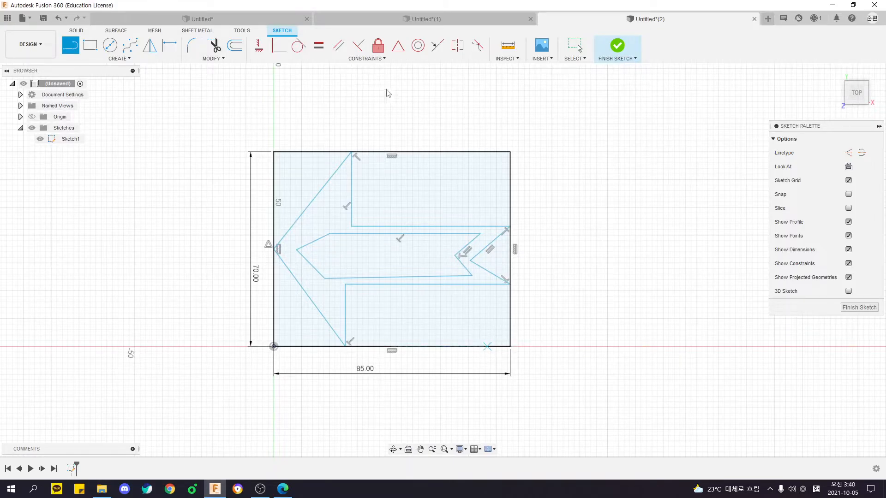
Reposition the 85 mm and 70 mm dimensions closer to the rectangle and near the middle of their sides.
left_click(363, 59)
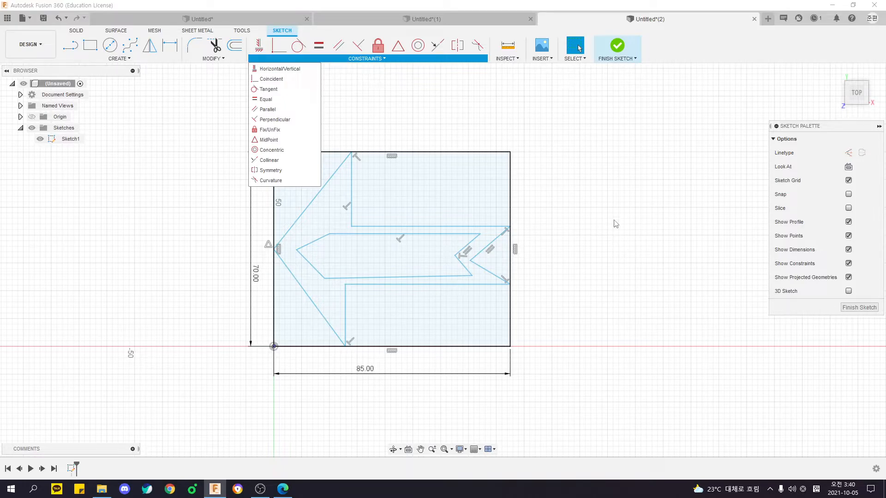
scroll(600, 250, "up", 2)
middle_click_drag(575, 249, 618, 249)
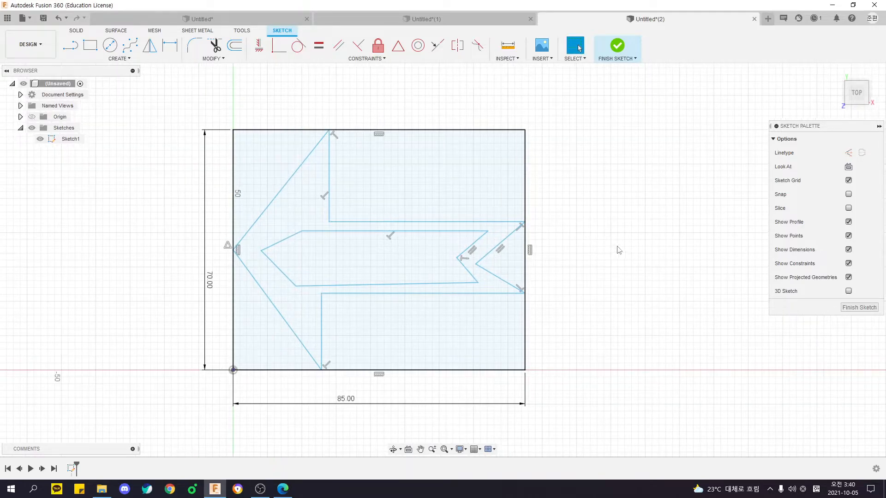
left_click_drag(359, 410, 411, 385)
left_click_drag(208, 277, 212, 249)
mouse_move(185, 110)
left_mouse_down()
mouse_move(351, 215)
mouse_move(648, 447)
left_mouse_up()
left_click(584, 375)
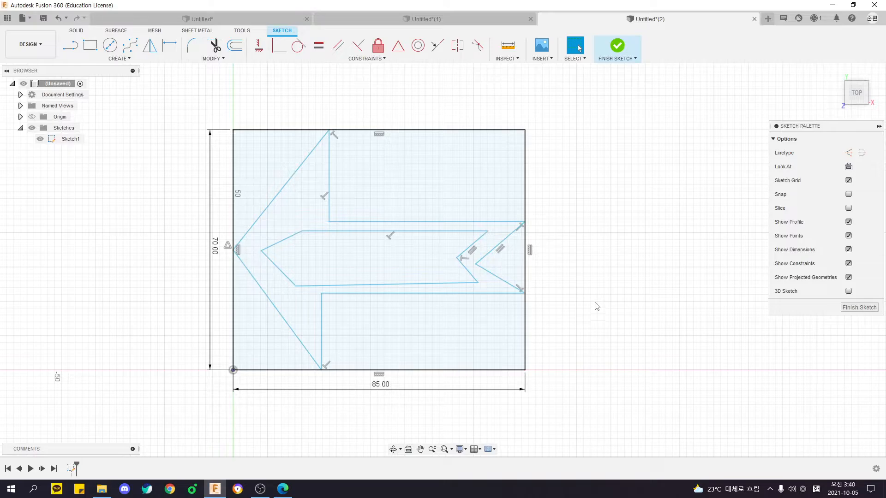
left_click(365, 59)
left_click(354, 58)
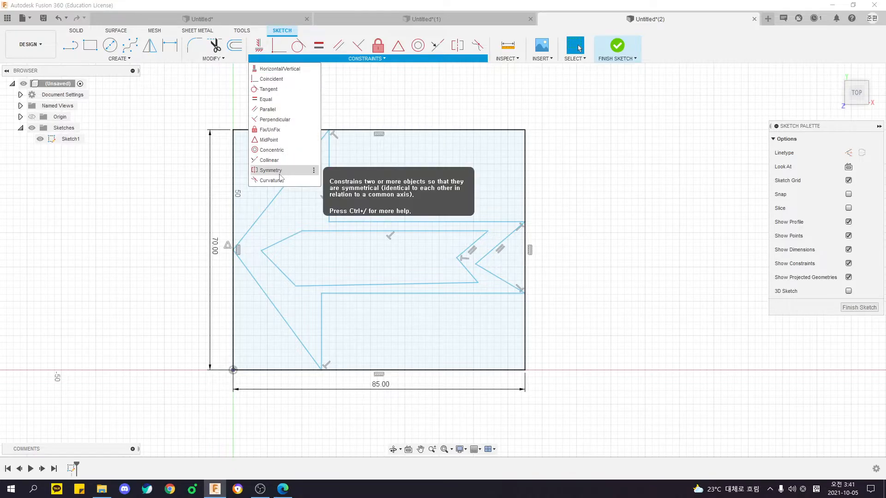
left_click(417, 113)
left_click(295, 173)
left_click(257, 283, "shift")
left_click(256, 283)
left_click(163, 209)
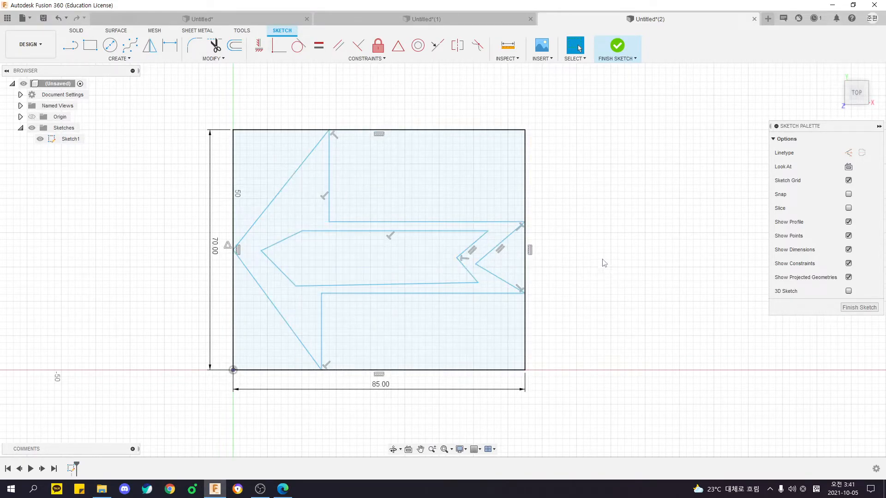
Apply an Equal constraint between the upper and lower slanted edges of the arrowhead.
left_click(323, 49)
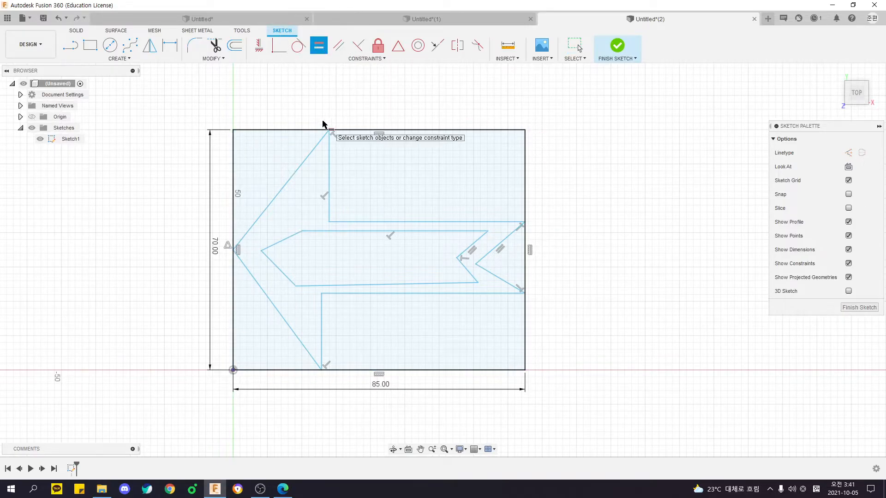
left_click(274, 203)
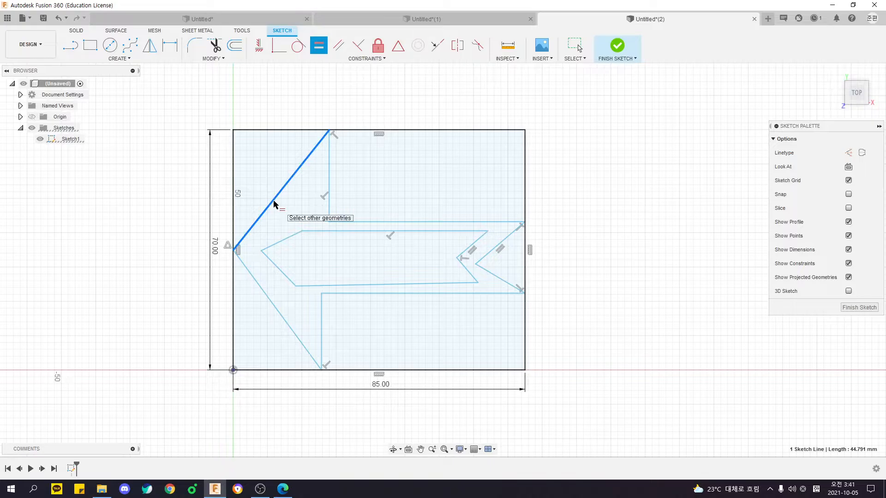
left_click(250, 278)
key("Escape")
mouse_move(319, 131)
left_mouse_down()
mouse_move(268, 131)
mouse_move(361, 126)
mouse_move(319, 127)
left_mouse_up()
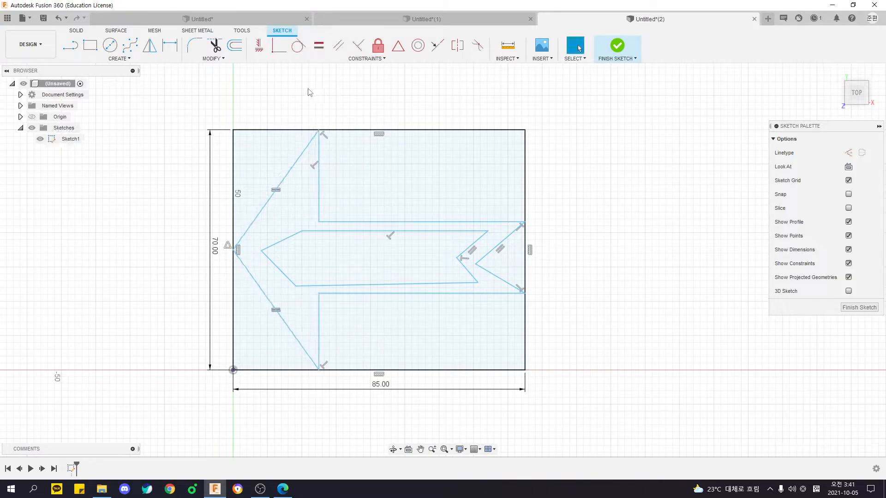
Apply Equal constraints to the cutout's two front edges, its two rear notch edges, and the two outer tail-notch edges.
left_click(318, 46)
left_click(283, 240)
left_click(282, 272)
left_click(473, 244)
left_click(467, 267)
left_click(493, 250)
left_click(507, 283)
mouse_move(302, 230)
left_mouse_down()
mouse_move(316, 233)
mouse_move(305, 236)
left_mouse_up()
left_click(646, 193)
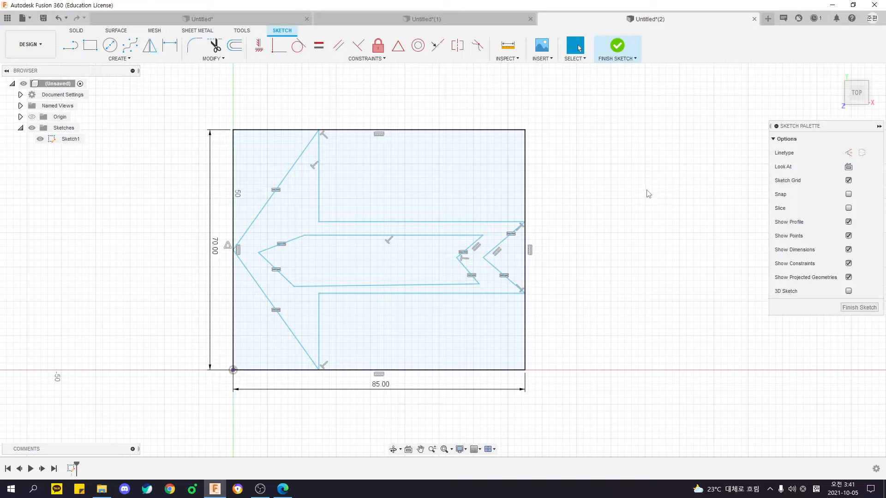
Apply a Horizontal/Vertical constraint to the inner cutout's lower long edge.
left_click(259, 45)
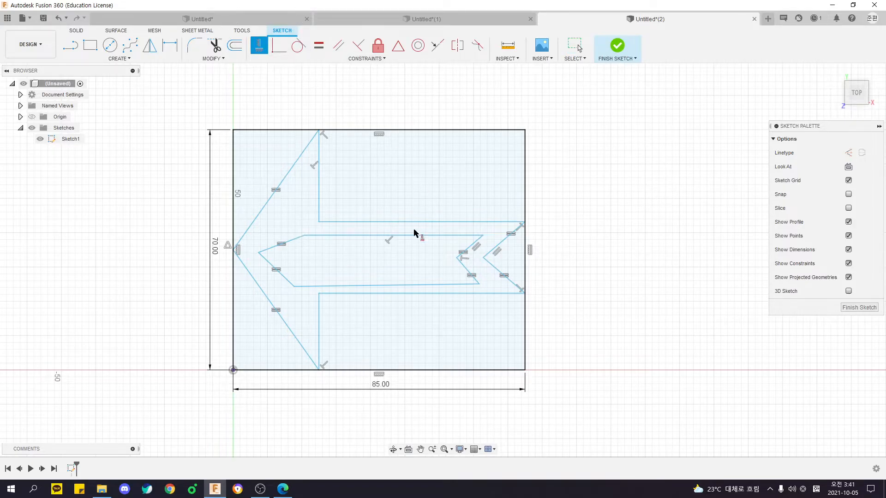
left_click(357, 286)
left_click(354, 294)
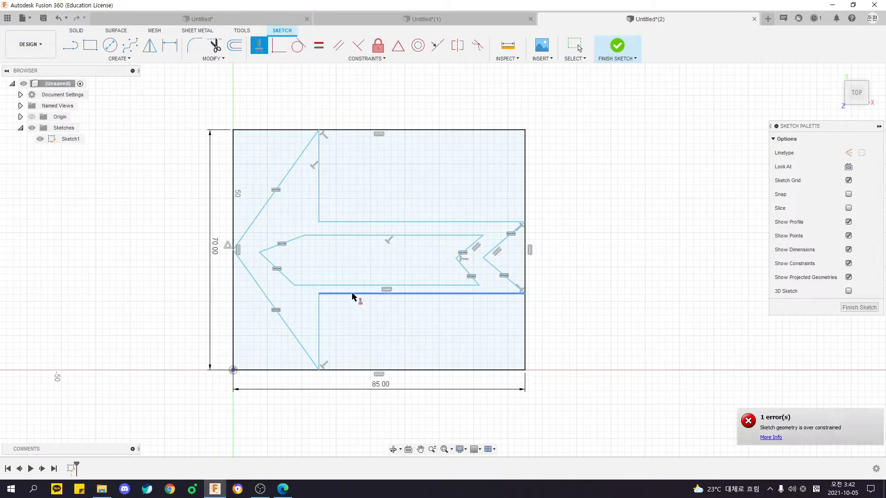
key("Escape")
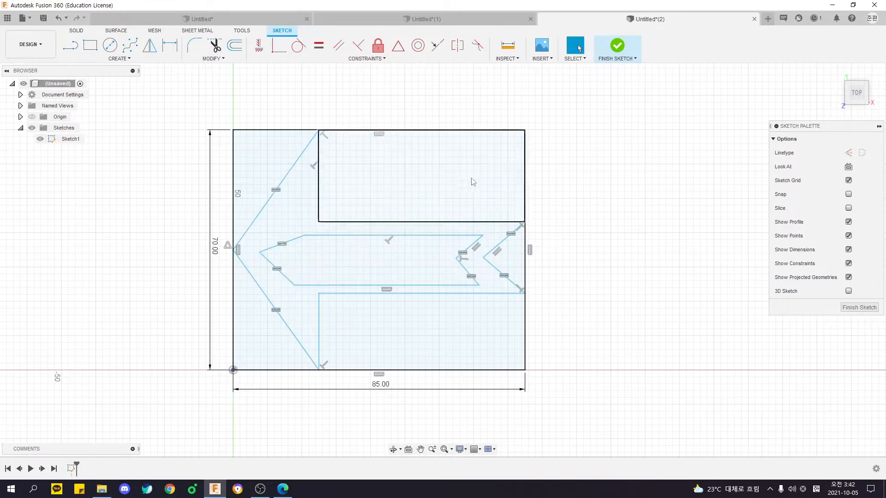
Move the cutout's front tip and rear notch vertex slightly toward the arrow's tail.
mouse_move(260, 252)
left_mouse_down()
mouse_move(254, 259)
mouse_move(266, 266)
mouse_move(266, 254)
left_mouse_up()
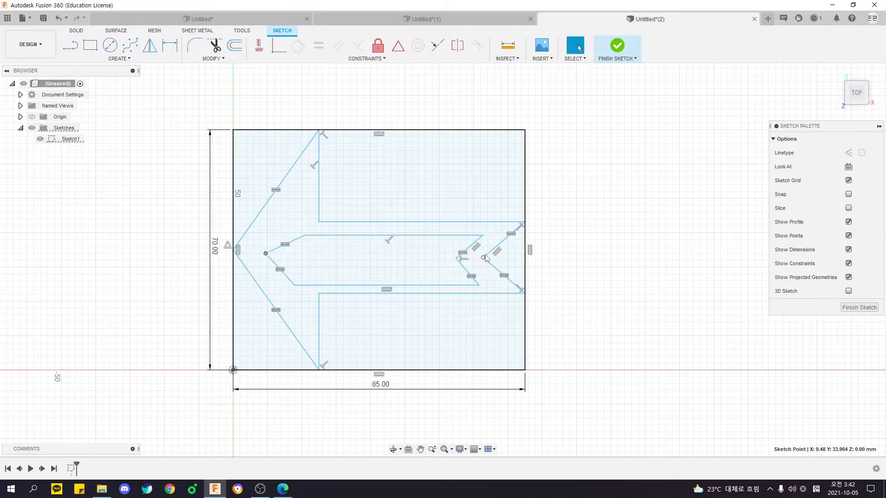
left_click_drag(456, 259, 460, 259)
left_click(483, 258)
left_click(543, 261)
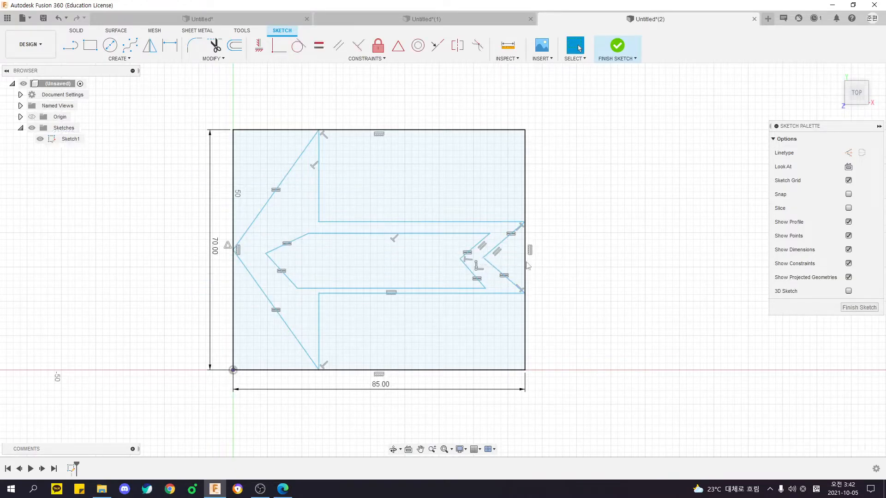
Align the cutout's front tip with the arrow's outer tip using a Horizontal/Vertical constraint.
left_click_drag(221, 247, 253, 257)
left_click(167, 270)
left_click(366, 60)
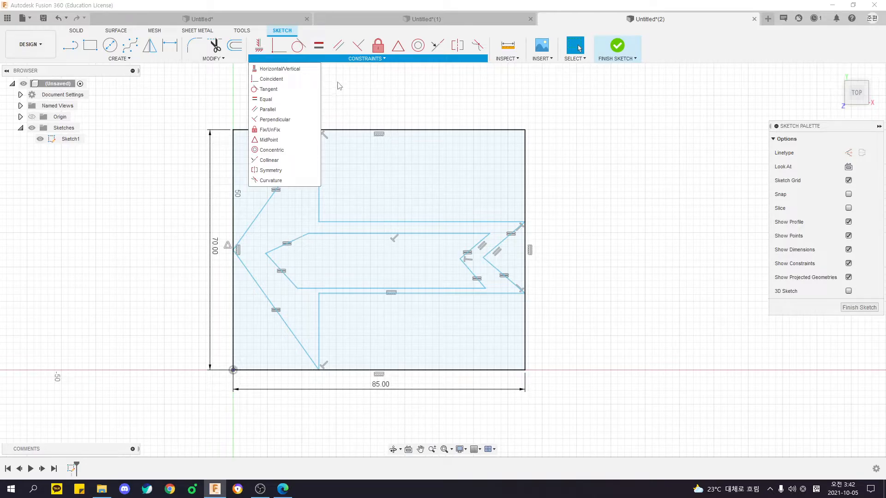
left_click(273, 70)
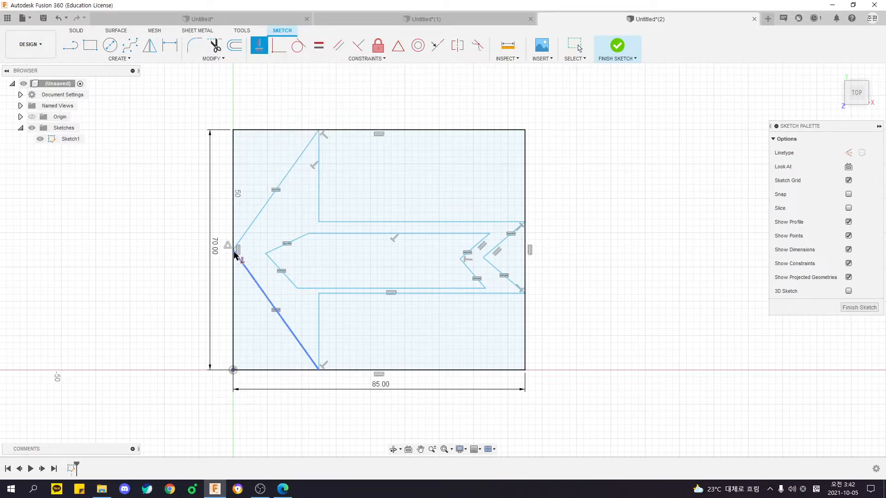
left_click(266, 254)
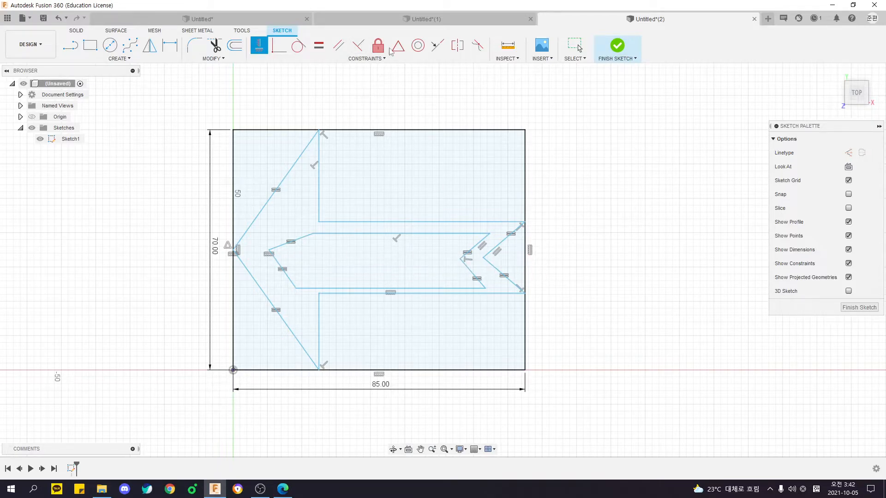
Apply a Collinear constraint to the cutout's front tip, its rear notch vertex and the outer tail-notch vertex.
left_click(367, 58)
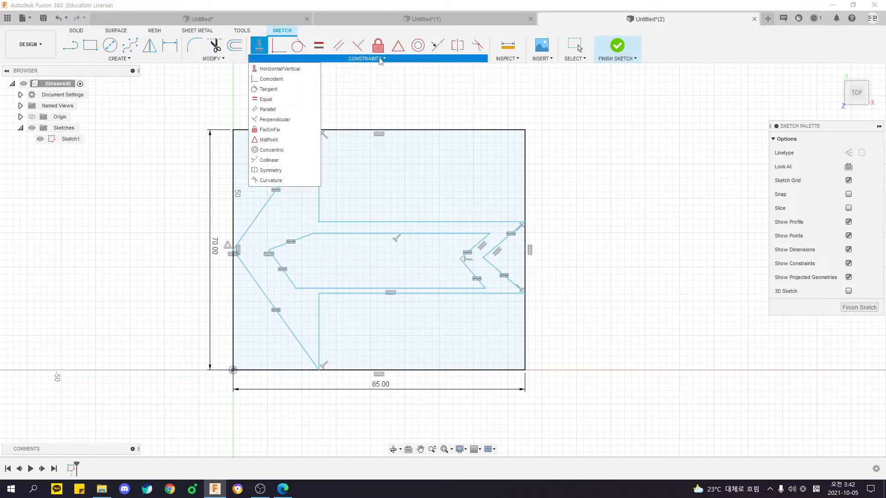
left_click(270, 160)
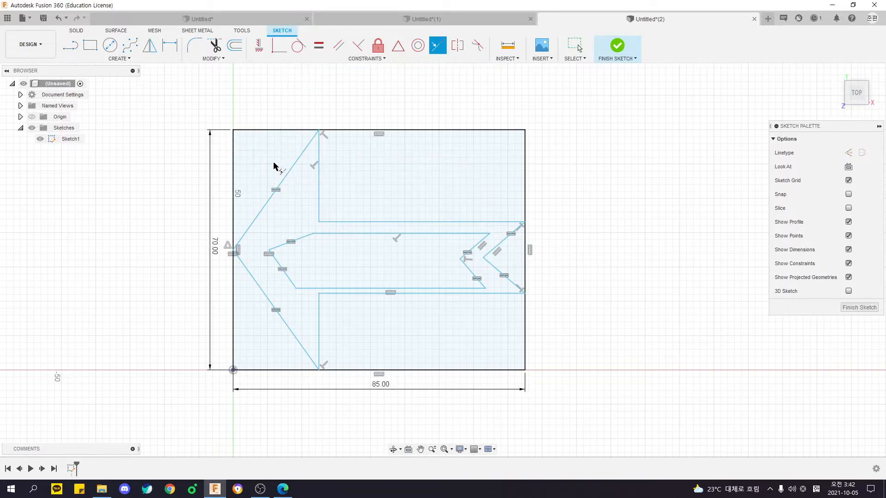
left_click(270, 251)
left_click(485, 258)
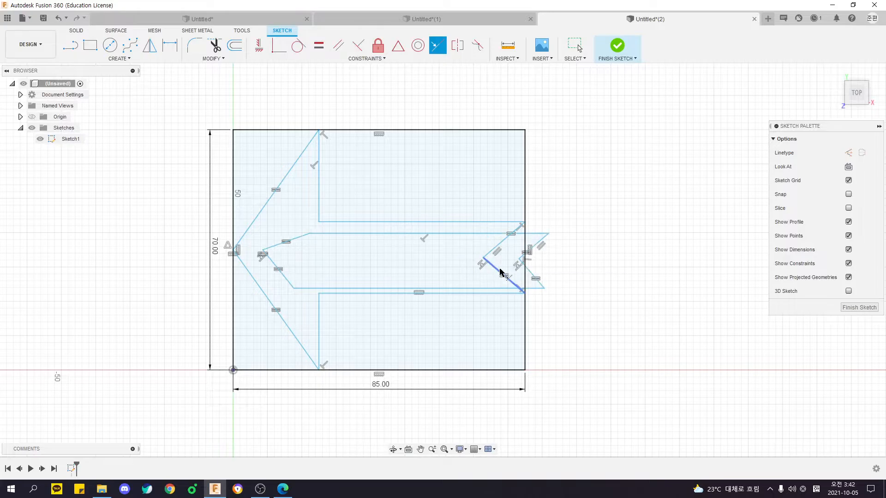
Reposition the cutout and the tail-notch vertex so the cutout's rear notch sits inside the arrow, ahead of the tail notch.
key("Escape")
mouse_move(521, 260)
left_mouse_down()
mouse_move(535, 240)
mouse_move(461, 235)
mouse_move(484, 251)
mouse_move(478, 257)
mouse_move(493, 257)
mouse_move(489, 264)
mouse_move(489, 249)
left_mouse_up()
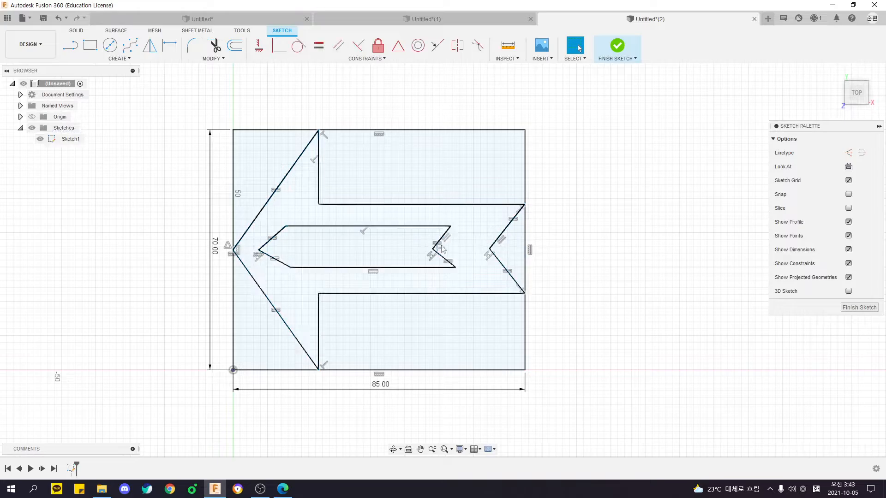
left_click(233, 250)
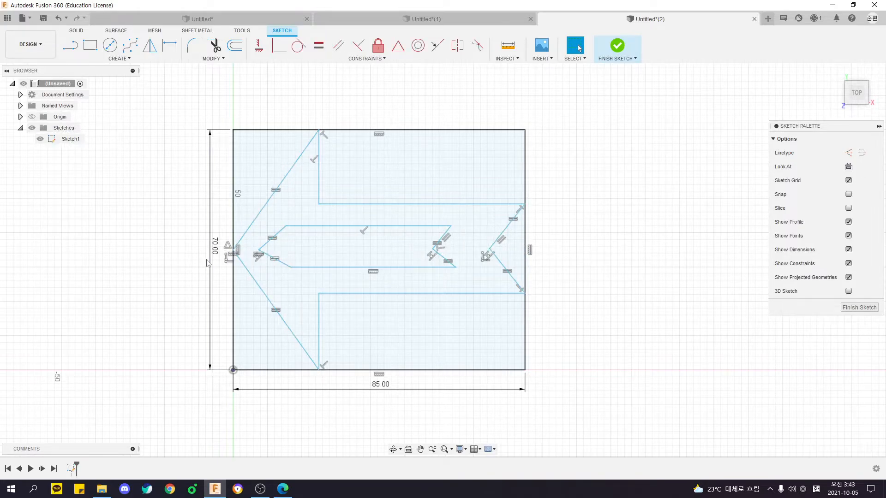
Apply a Horizontal/Vertical constraint between the arrow's outer tip and the tail-notch vertex.
left_click(258, 46)
left_click(257, 47)
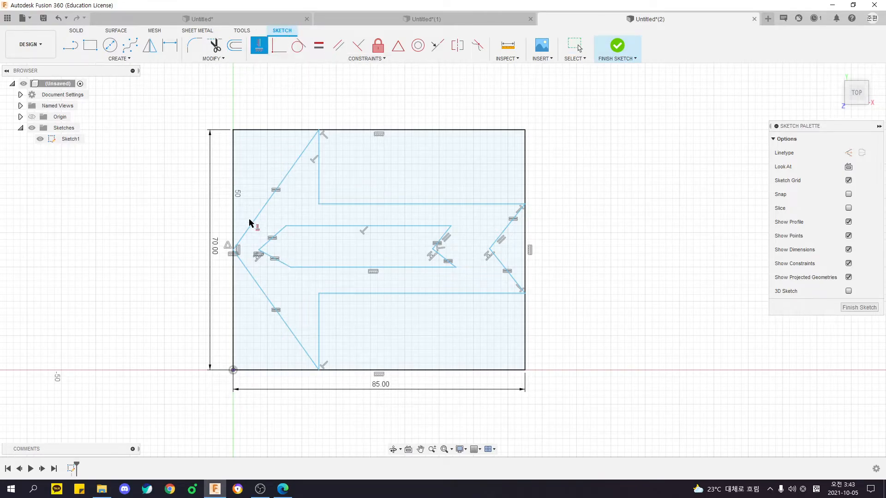
left_click(233, 251)
left_click(490, 250)
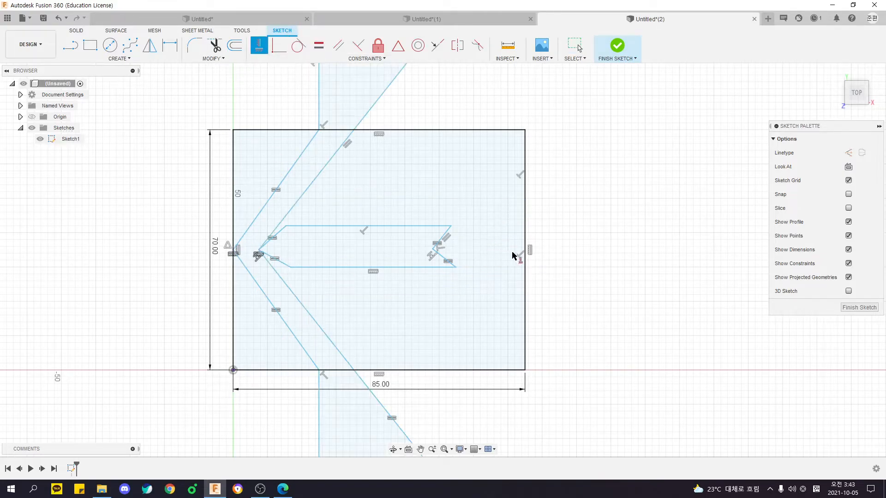
Pull the shaft's rear corner back inside the rectangle, then adjust the tail-notch vertex and the lower shaft edge.
scroll(488, 224, "down", 5)
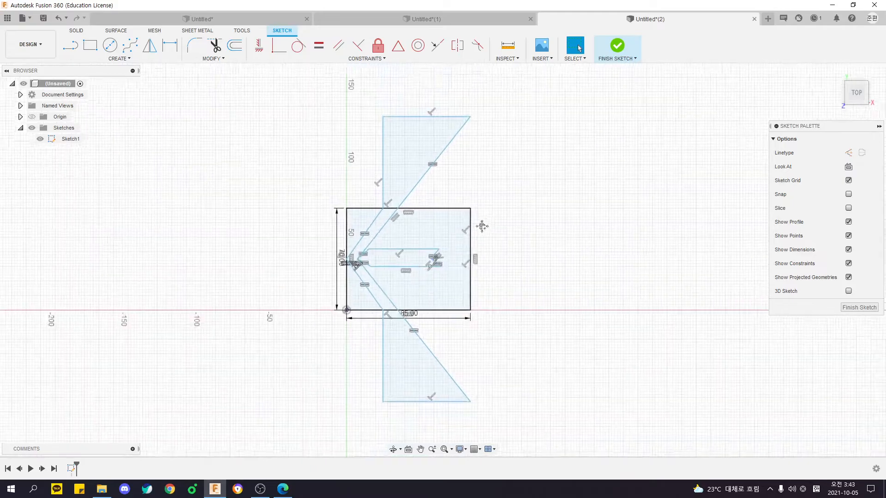
left_click(578, 47)
left_click_drag(447, 123, 446, 231)
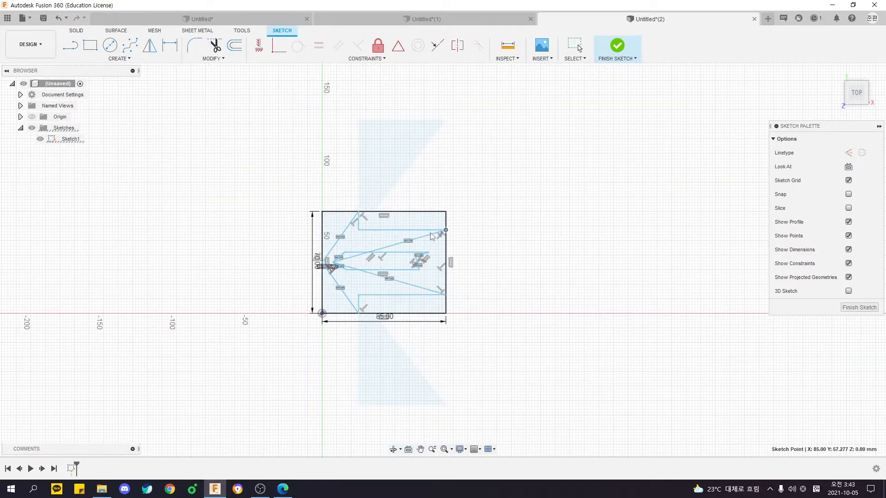
scroll(431, 236, "up", 5)
mouse_move(202, 303)
left_mouse_down()
mouse_move(443, 299)
mouse_move(436, 298)
left_mouse_up()
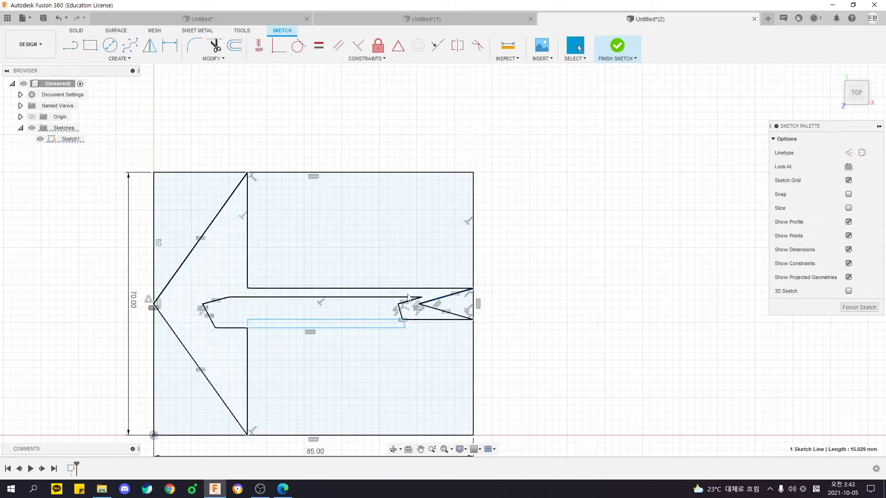
left_click_drag(354, 325, 356, 365)
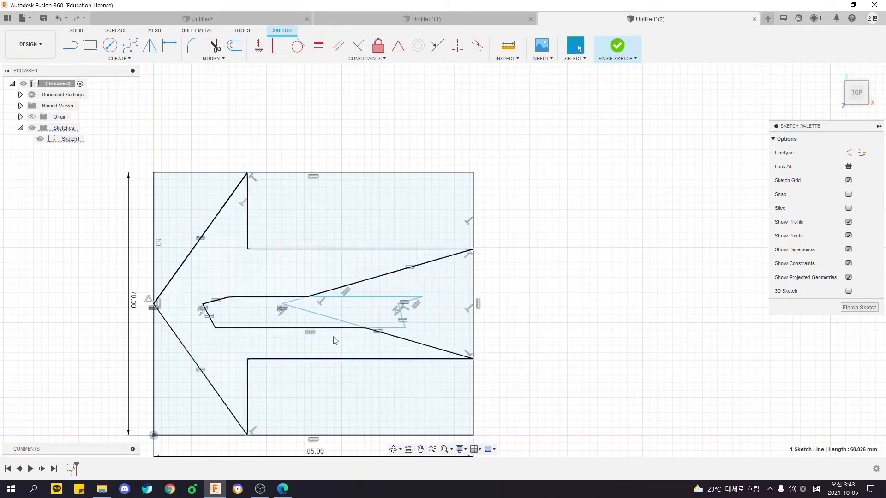
Try to move the tail-notch vertex toward the arrow's rear end, and undo the move.
left_click(291, 314)
left_click(289, 279)
left_click_drag(283, 305, 491, 244)
scroll(440, 331, "down", 3)
middle_click_drag(440, 331, 430, 277)
scroll(336, 254, "up", 3)
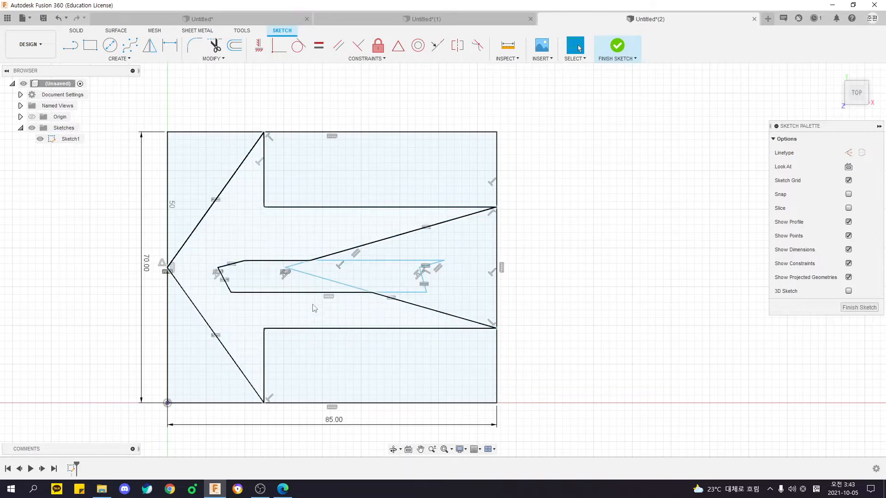
left_click_drag(286, 268, 452, 288)
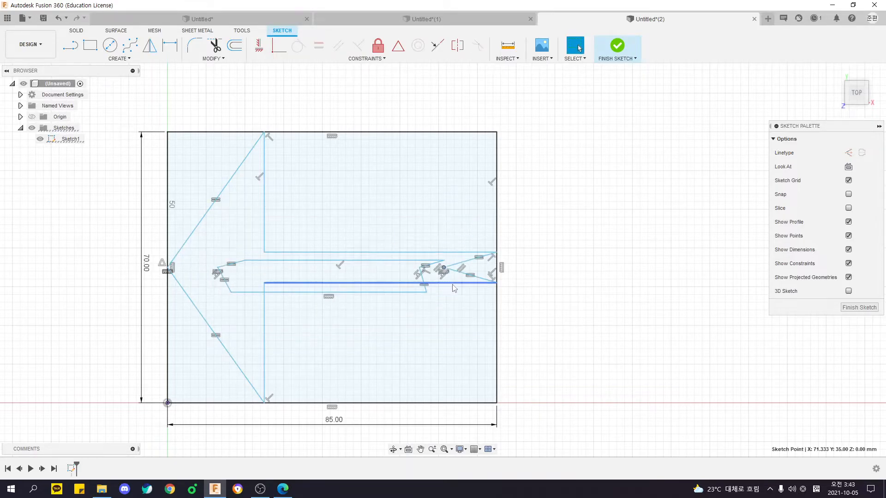
key("ctrl+z")
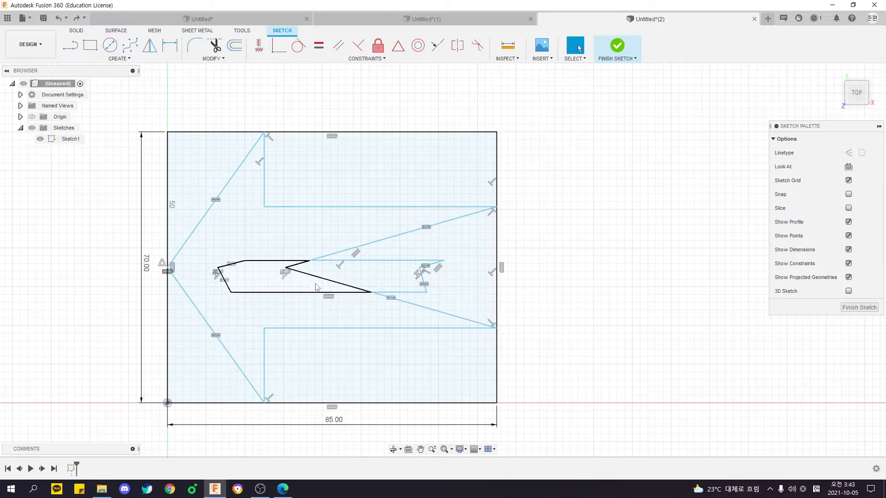
Reshape the tail notch and inner cutout, widening the cutout and placing the tail-notch vertex behind it.
scroll(321, 268, "down", 2)
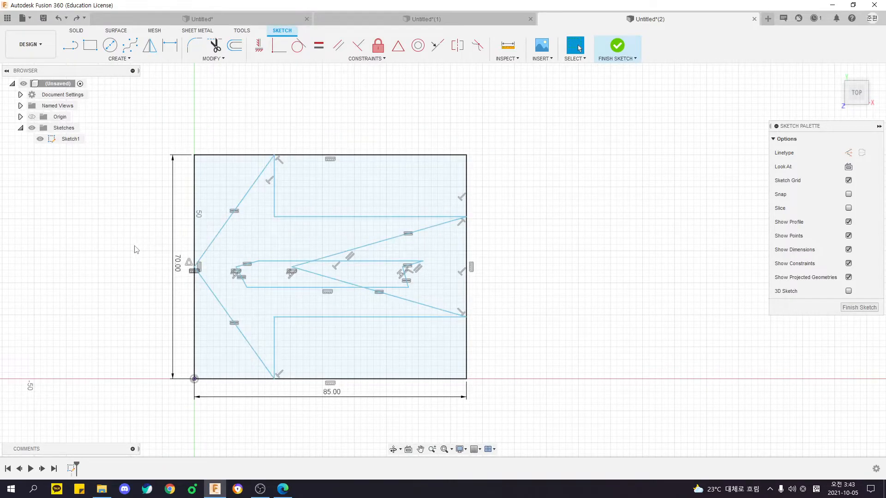
middle_click_drag(158, 237, 194, 220)
left_click_drag(294, 243, 288, 220)
left_click_drag(271, 284, 284, 291)
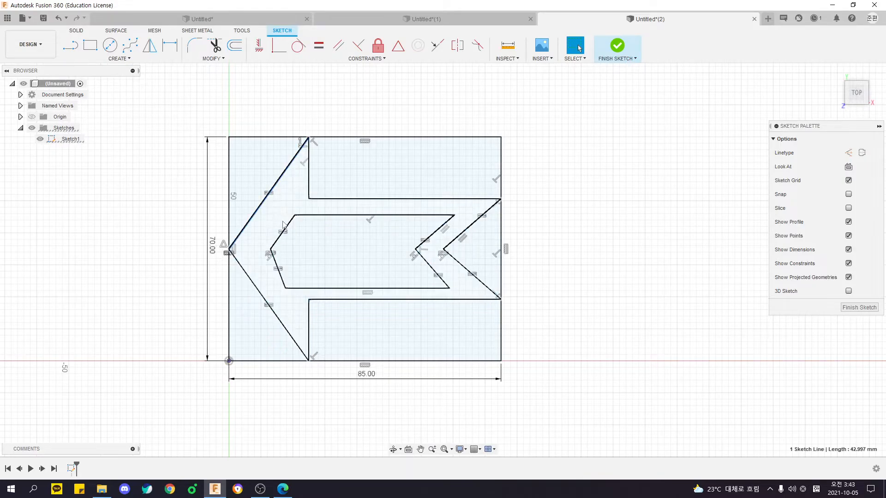
Apply Parallel constraints between the cutout's front edges and the arrowhead's outer slanted edges.
left_click(335, 47)
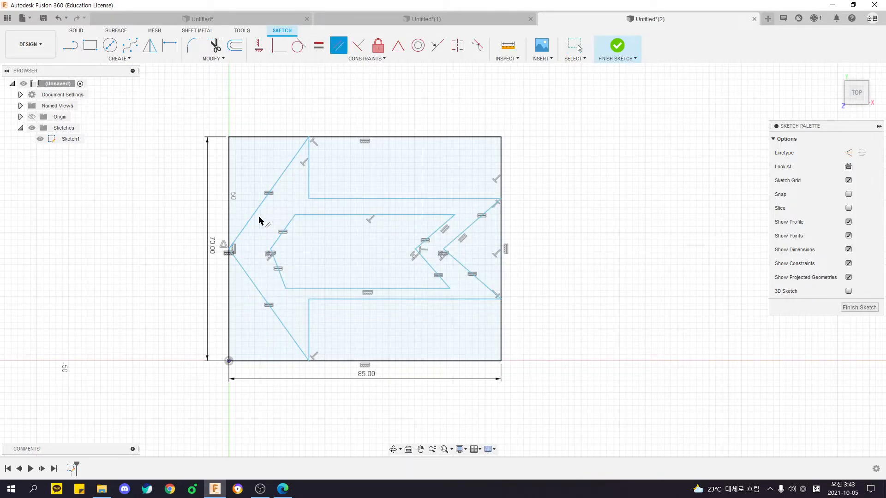
left_click(285, 230)
left_click(264, 204)
left_click(262, 300)
key("Escape")
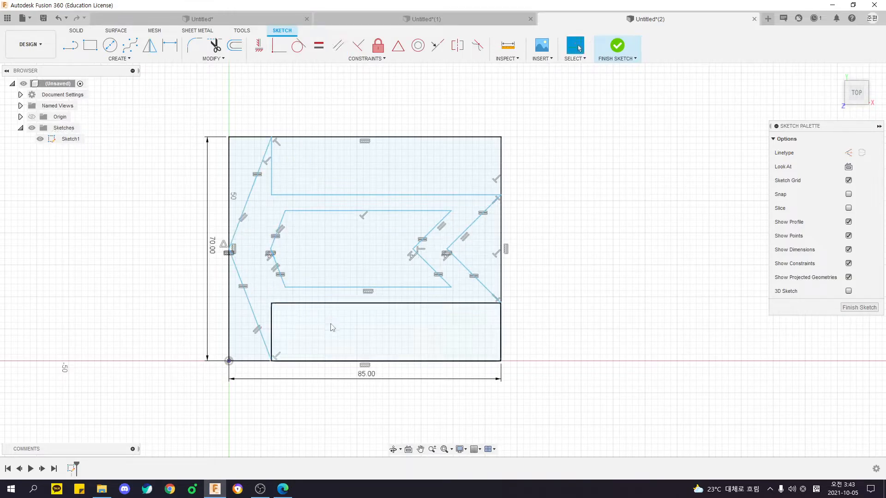
Try to make the cutout's rear notch edges parallel to the outer tail-notch edges.
right_click(161, 268)
left_click(170, 272)
left_click(431, 232)
left_click(465, 231)
left_click(461, 268)
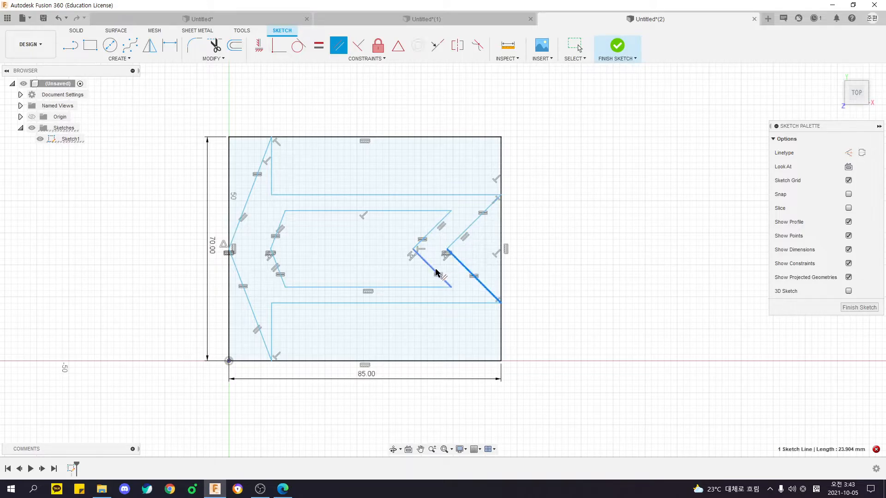
left_click(462, 289)
key("Escape")
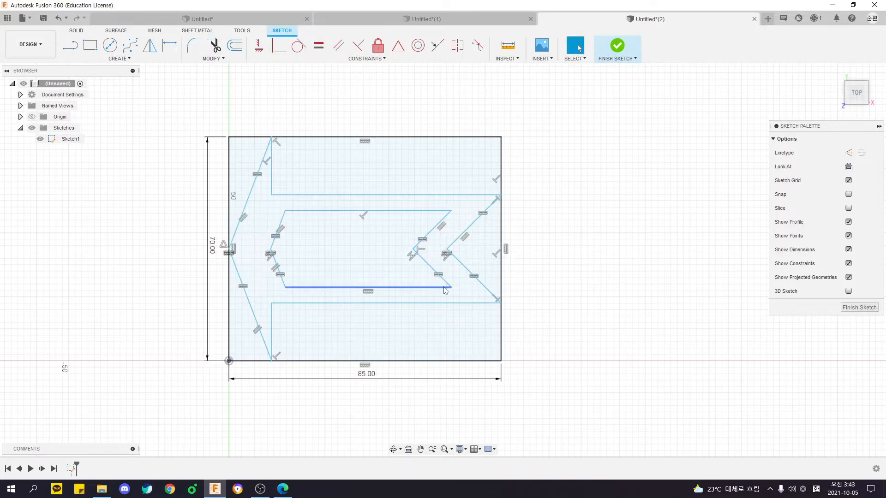
Lengthen the arrowhead by moving its back edge toward the tail, and adjust the rear corners of the shaft and cutout.
mouse_move(271, 195)
left_mouse_down()
mouse_move(310, 193)
mouse_move(329, 205)
mouse_move(330, 197)
left_mouse_up()
left_click_drag(501, 197, 501, 191)
left_click_drag(450, 213, 446, 212)
left_click(558, 233)
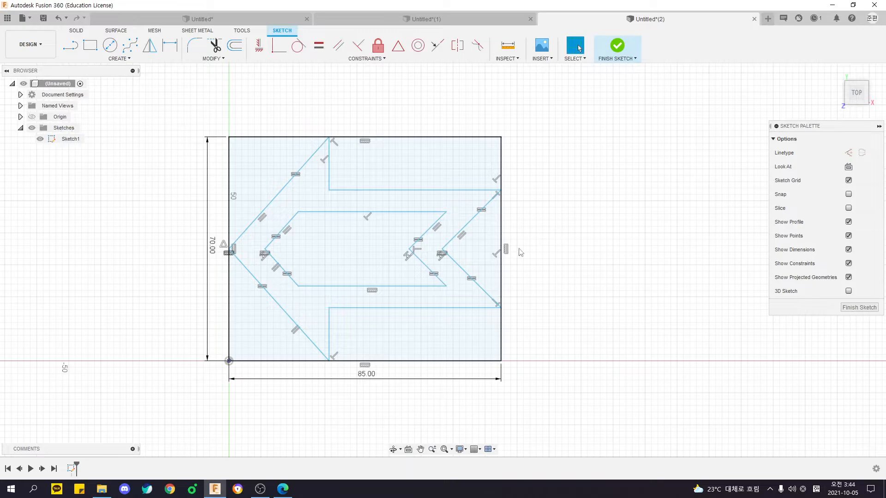
Reposition the 70 mm and 85 mm dimensions farther away from the rectangle.
middle_click_drag(487, 262, 490, 253)
mouse_move(197, 289)
middle_mouse_down()
mouse_move(208, 312)
mouse_move(245, 255)
middle_mouse_up()
scroll(210, 314, "down", 2)
left_click_drag(246, 233, 222, 256)
left_click_drag(372, 340, 378, 371)
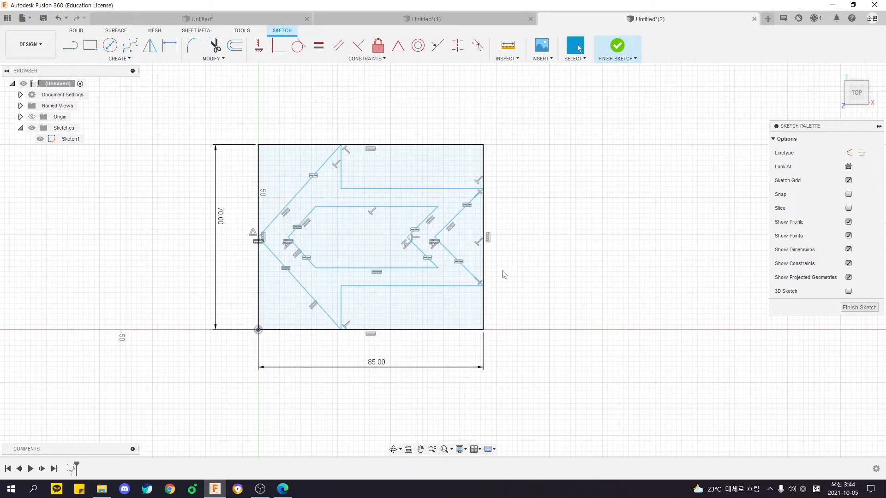
Dimension the distance between the upper and lower shaft edges as 30 mm, placed beyond the arrow's tail.
middle_click_drag(502, 276, 533, 278)
key("d")
left_click(476, 191)
left_click(465, 288)
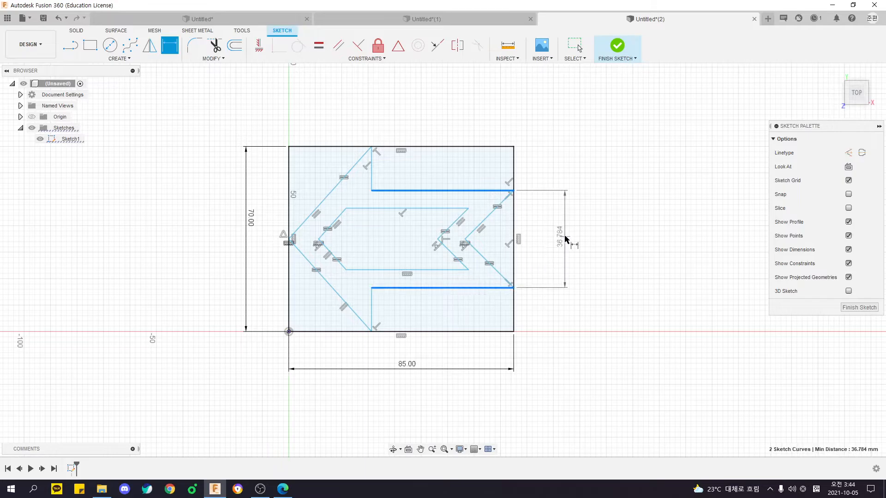
left_click(566, 239)
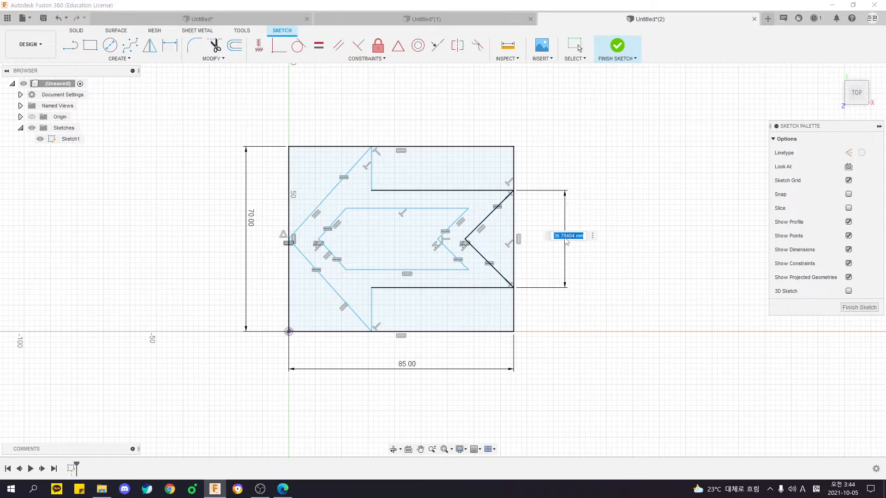
type("30")
key("Return")
Dimension the arrowhead's length from the rectangle's tip-side edge to its back edge as 35 mm, placed above the rectangle.
scroll(538, 237, "up", 3)
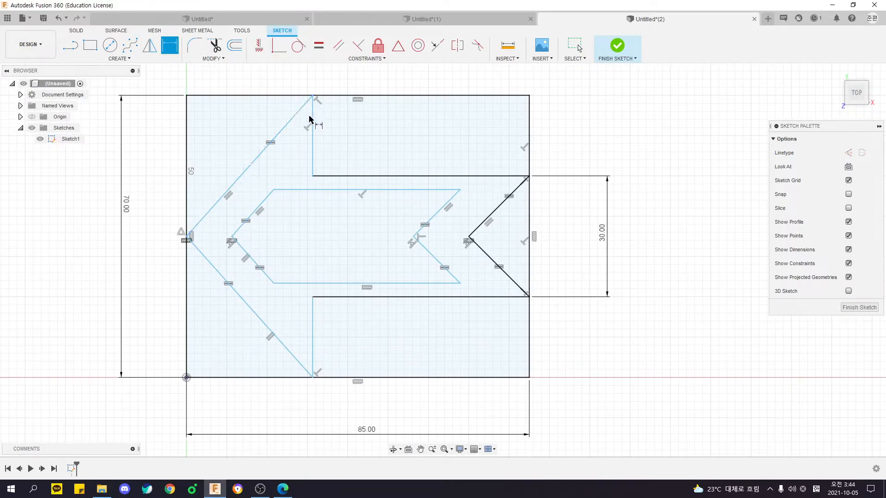
scroll(314, 128, "down", 2)
left_click(281, 151)
left_click(273, 94)
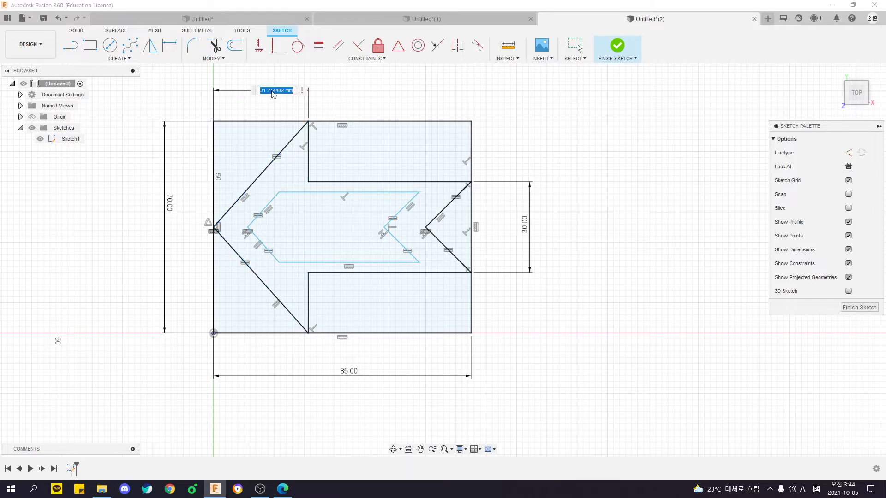
type("35")
key("Return")
middle_click_drag(358, 148, 398, 150)
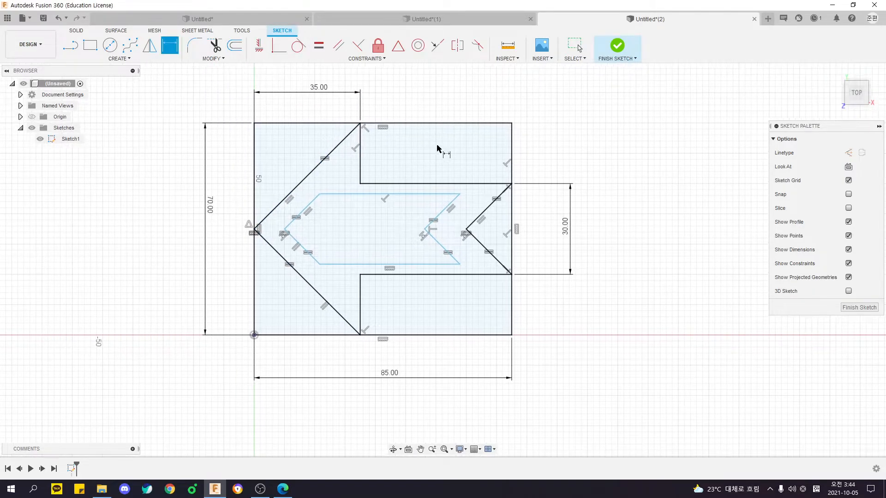
middle_click_drag(525, 240, 532, 257)
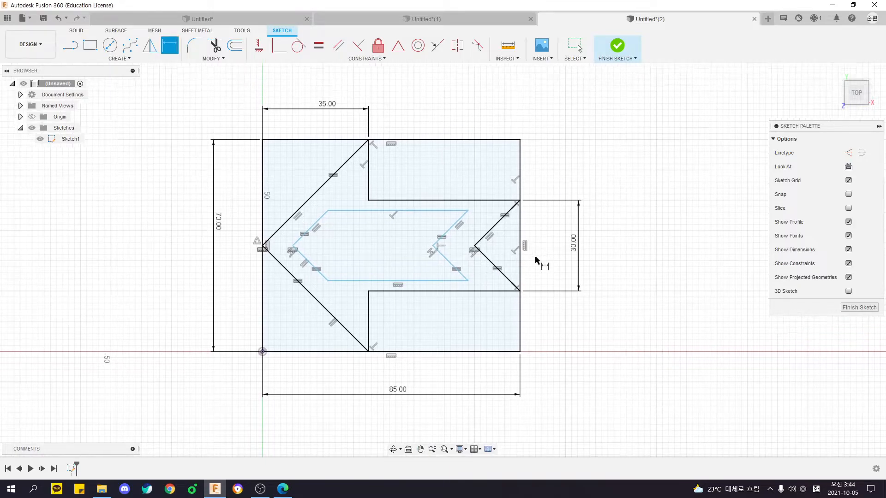
Reposition the 70 mm, 35 mm and 30 mm dimensions closer to the arrow sketch.
key("Escape")
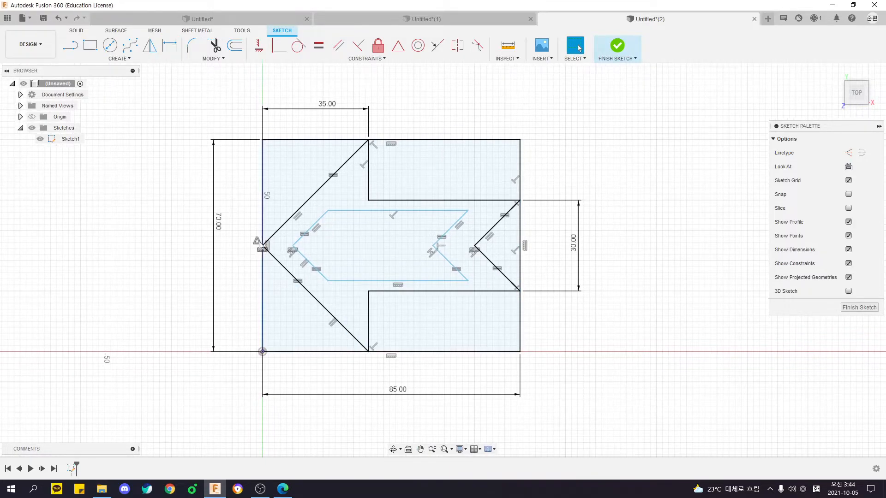
left_click_drag(221, 225, 221, 234)
left_click(322, 102)
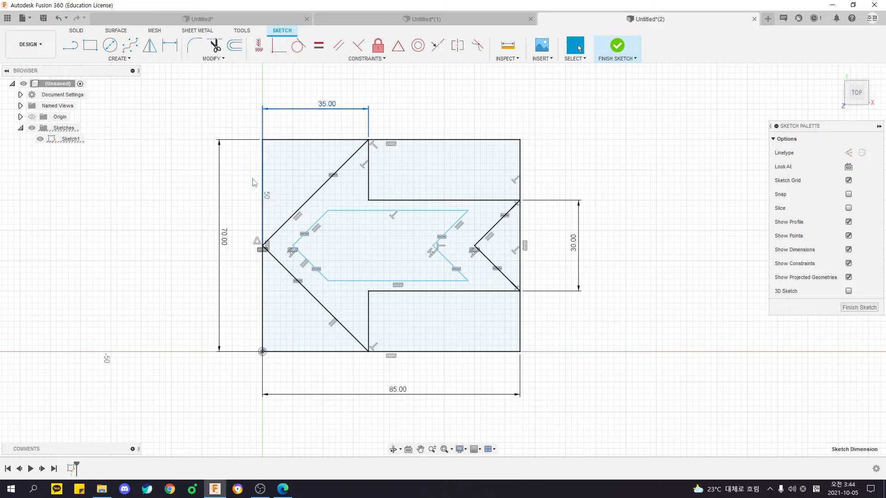
left_click(225, 245)
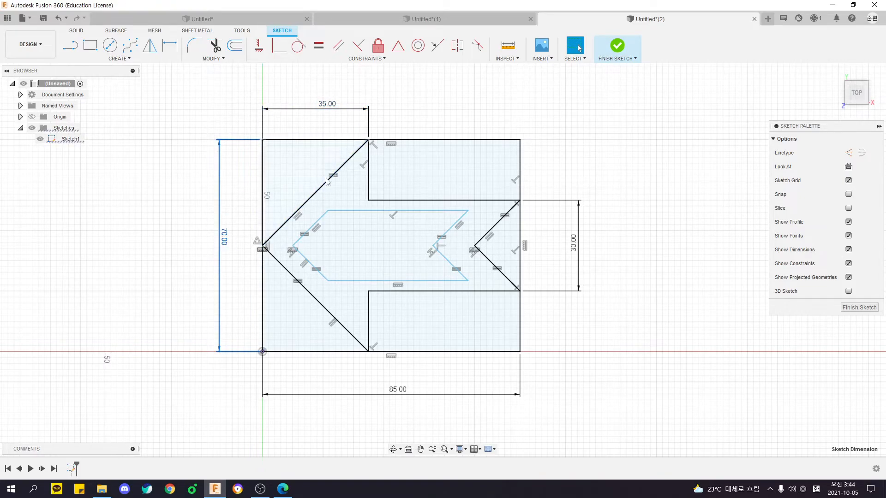
left_click(194, 252)
scroll(180, 253, "down", 2)
middle_click_drag(199, 244, 186, 243)
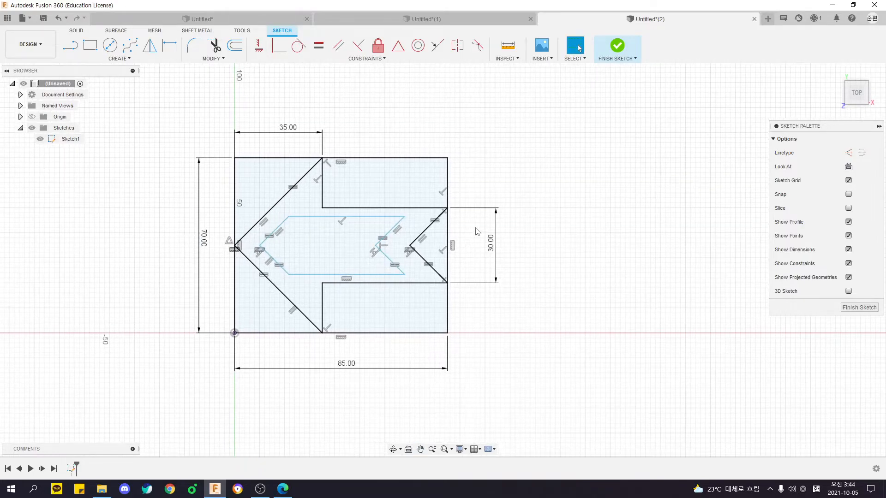
left_click_drag(280, 138, 270, 141)
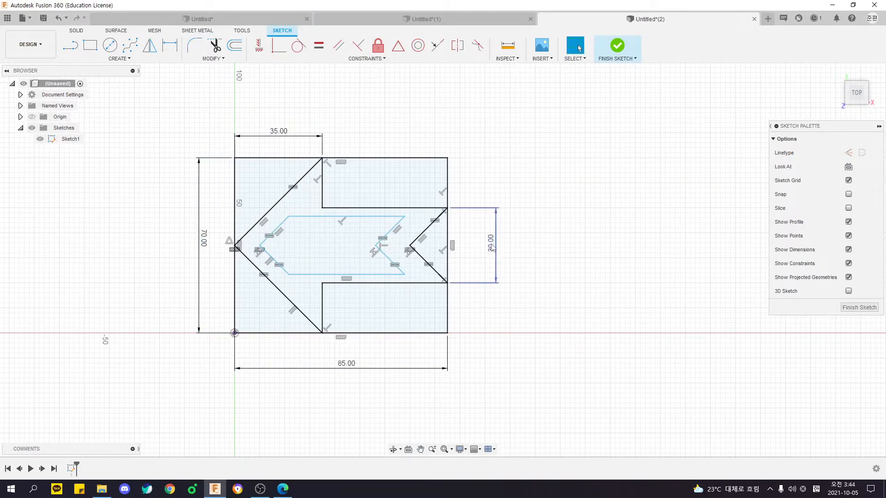
left_click_drag(496, 245, 481, 246)
Check the angle between the upper shaft edge and the upper tail-notch edge.
key("d")
left_click(425, 209)
left_click(429, 226)
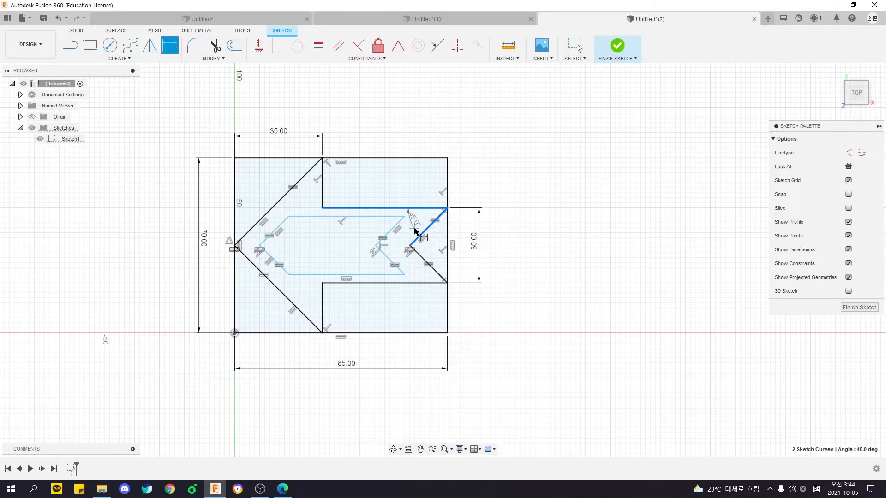
key("Escape")
Dimension the gap between the arrowhead's upper slanted edge and the cutout's parallel front edge as 4 mm.
scroll(268, 233, "up", 3)
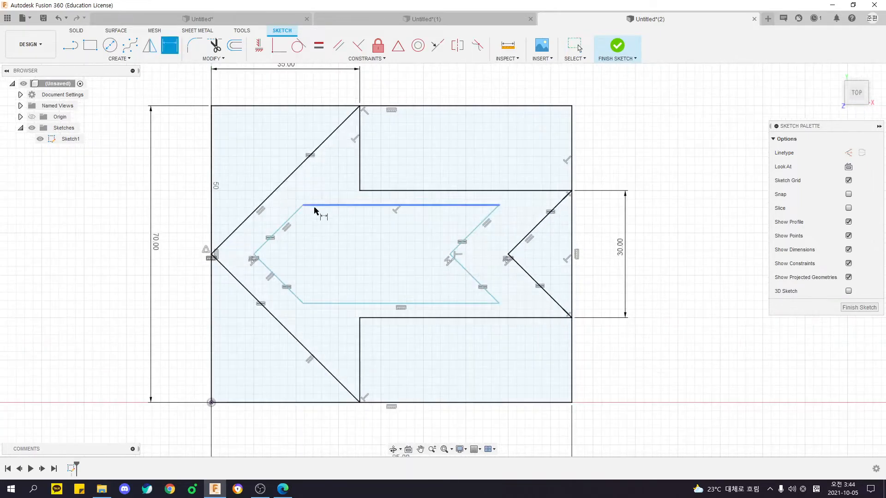
left_click(285, 225)
left_click(287, 215)
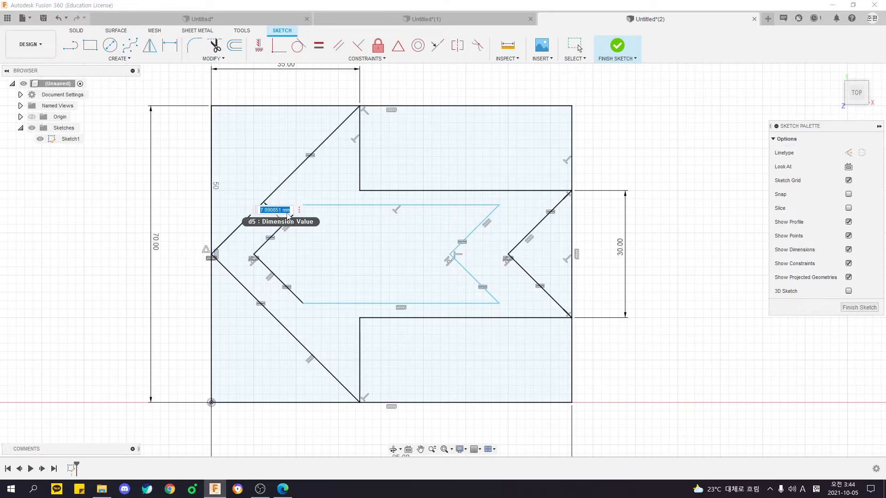
type("4")
key("Return")
Dimension the gap between the upper shaft edge and the cutout's upper edge as 4 mm.
left_click(380, 205)
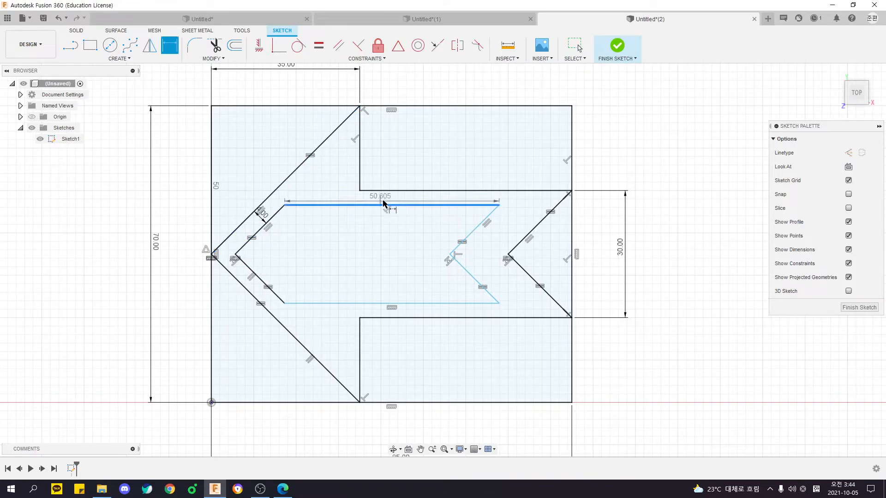
left_click(394, 190)
left_click(406, 199)
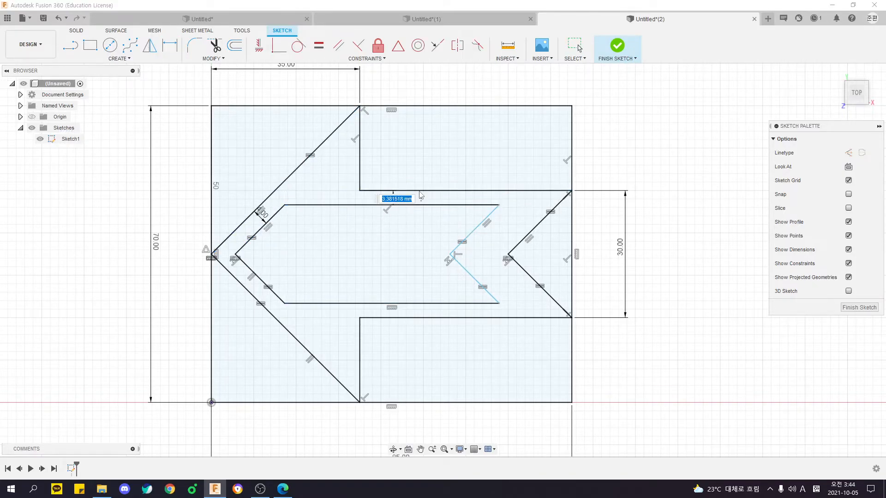
type("4")
key("Return")
Dimension the gap between the cutout's upper rear notch edge and the outer tail-notch edge as 4 mm.
left_click(473, 235)
left_click(533, 228)
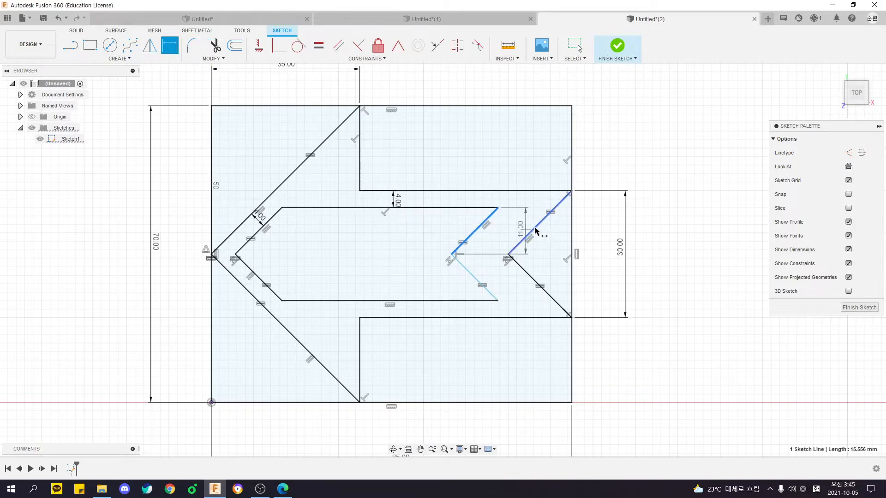
left_click(529, 211)
type("4")
key("Return")
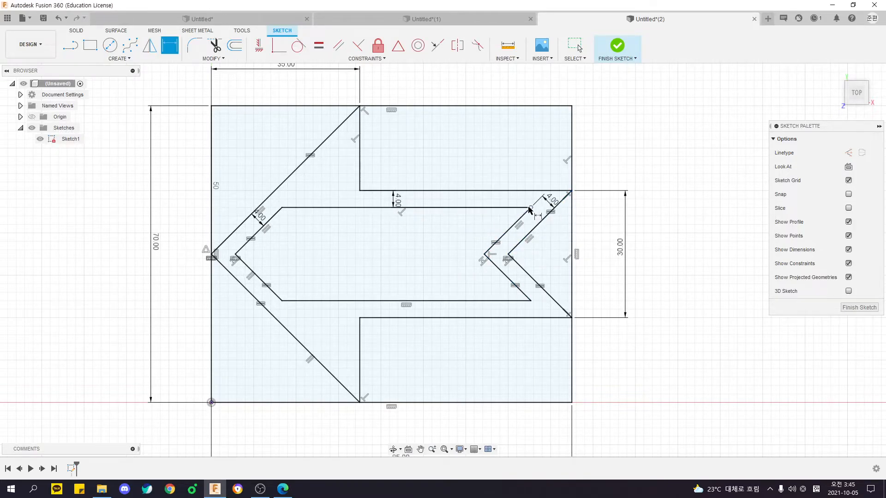
scroll(528, 212, "down", 4)
key("Escape")
Examine the dimensioned arrow sketch and its closed profile.
middle_click_drag(556, 267, 422, 289)
scroll(399, 288, "up", 3)
scroll(461, 303, "down", 4)
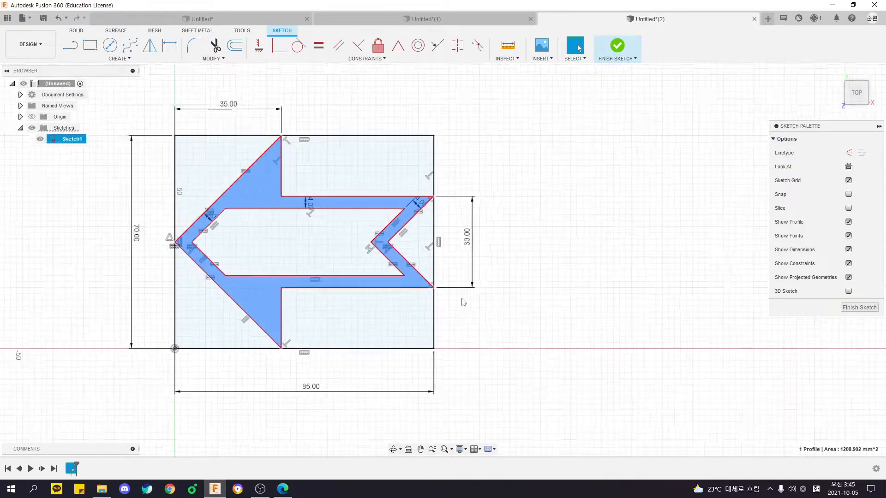
mouse_move(568, 303)
middle_mouse_down("shift")
mouse_move(568, 290)
mouse_move(630, 231)
middle_mouse_up("shift")
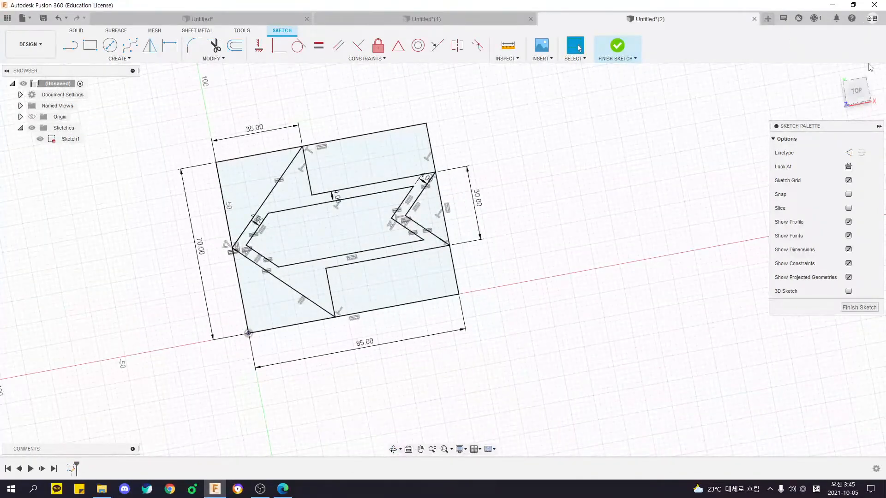
left_click(861, 96)
double_click(480, 155)
left_click(585, 208)
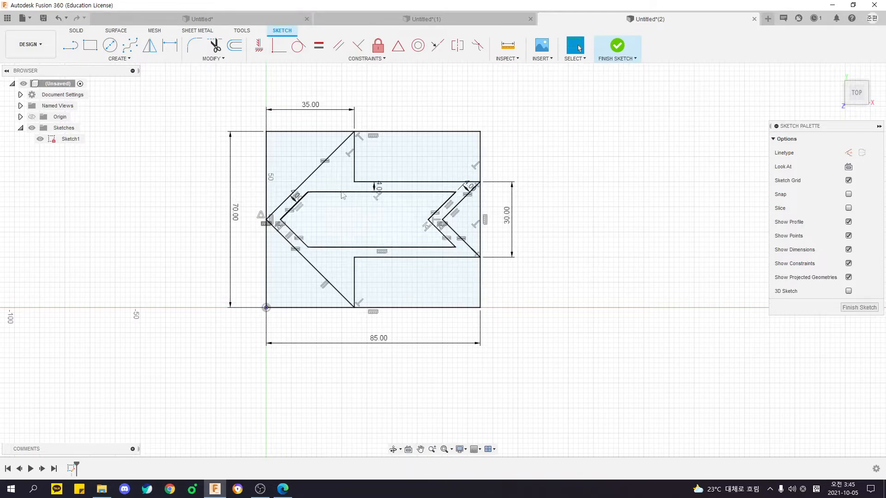
left_click_drag(218, 92, 576, 396)
left_click(577, 398)
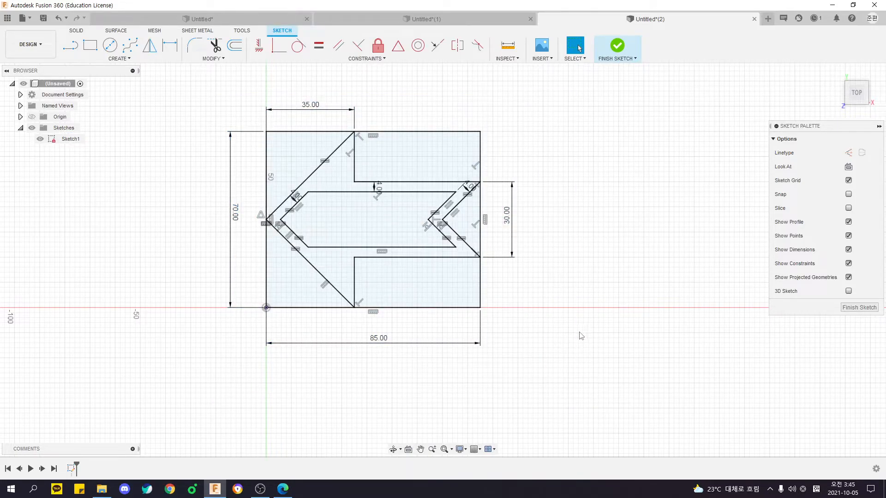
Finish the sketch and extrude the arrow frame profile 10 mm as a new body, leaving the inner cutout open.
left_click(619, 47)
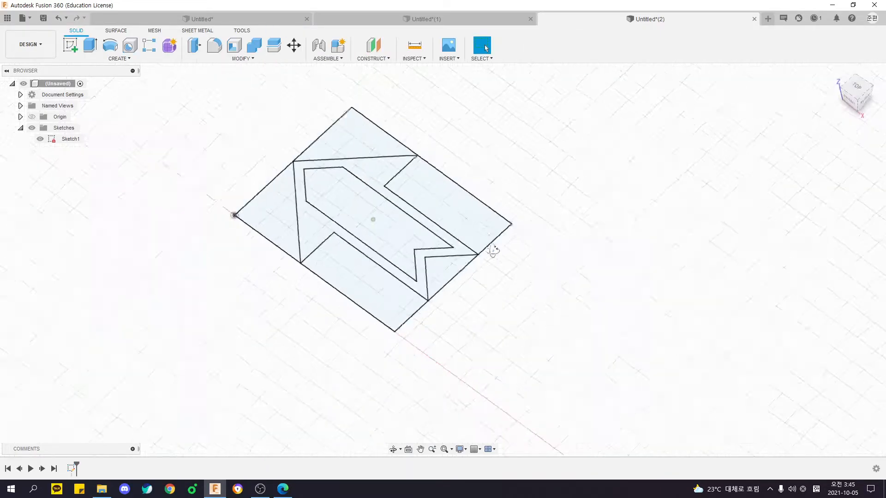
left_click(90, 45)
left_click(390, 172)
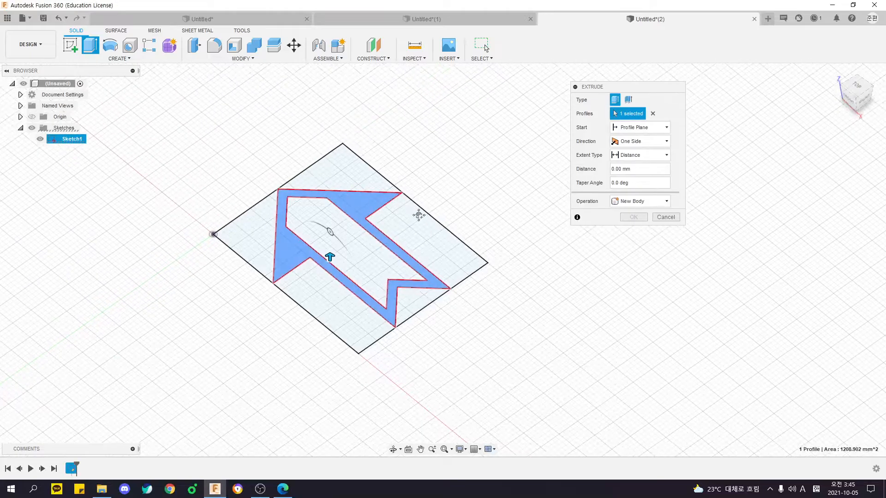
type("10")
key("Return")
middle_click_drag(411, 224, 438, 253, "shift")
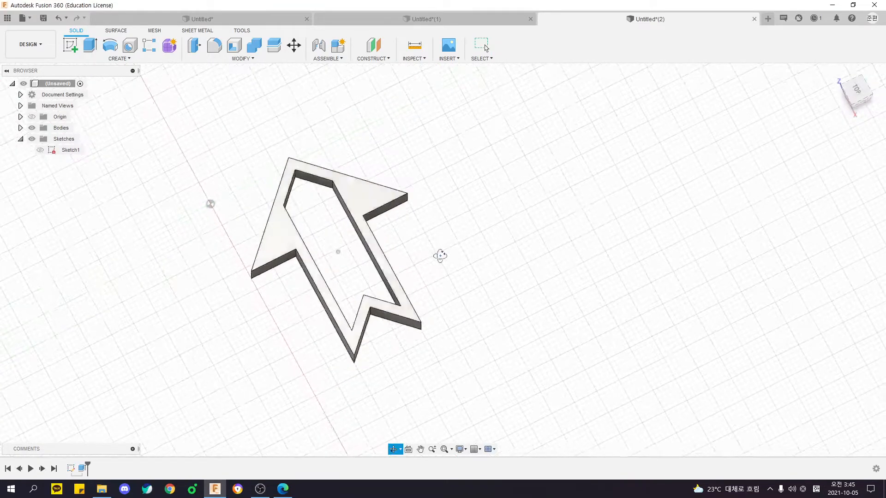
Fillet the two inner corner edges where the arrowhead meets the shaft with a 3 mm radius.
key("f")
left_click(872, 99)
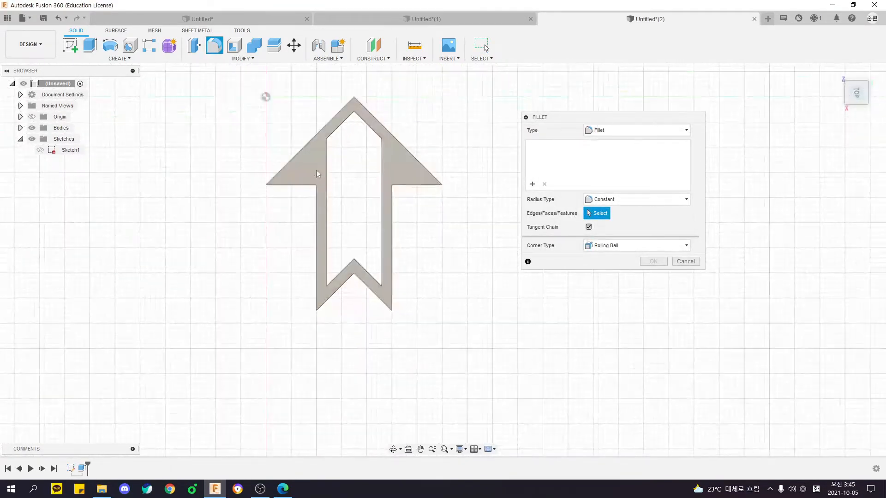
left_click(317, 186)
left_click(391, 186)
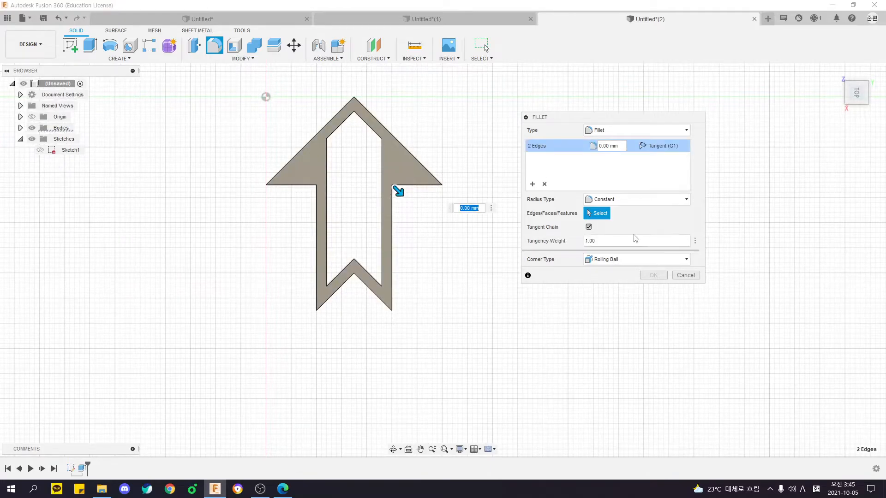
type("3")
key("Return")
Fillet the vertical edge at the apex of the outer tail notch with a 5 mm radius.
key("f")
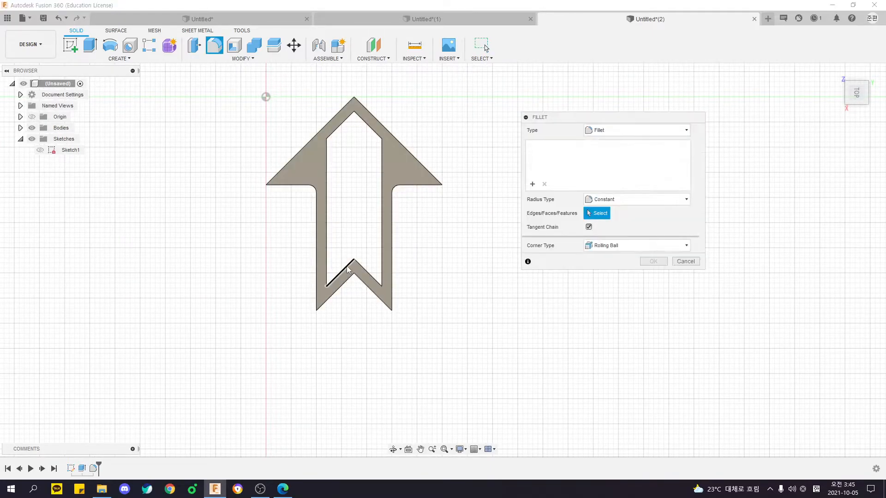
left_click(354, 276)
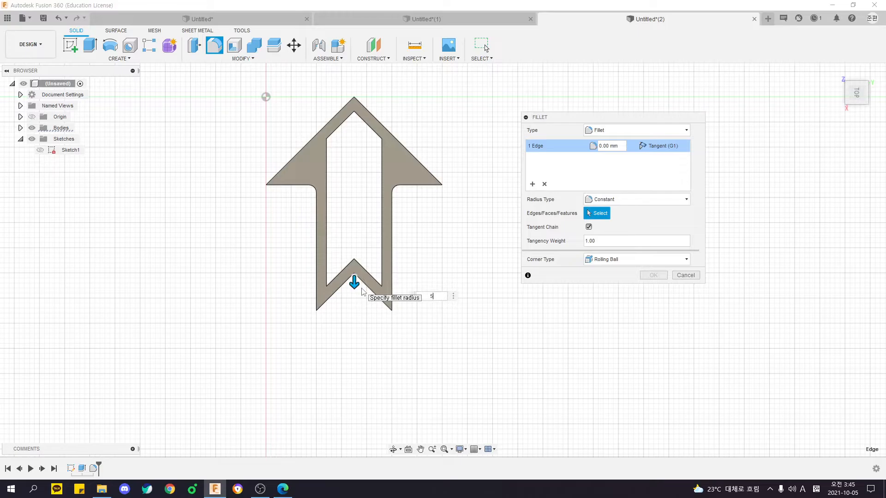
type("5")
key("Return")
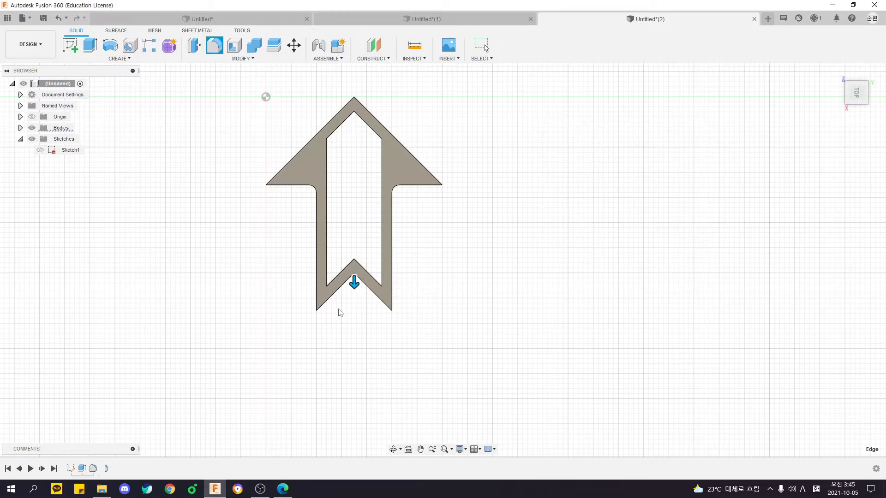
Examine the filleted arrow body from several angles and compare it with the PDF drawing.
middle_click_drag(363, 271, 406, 324, "shift")
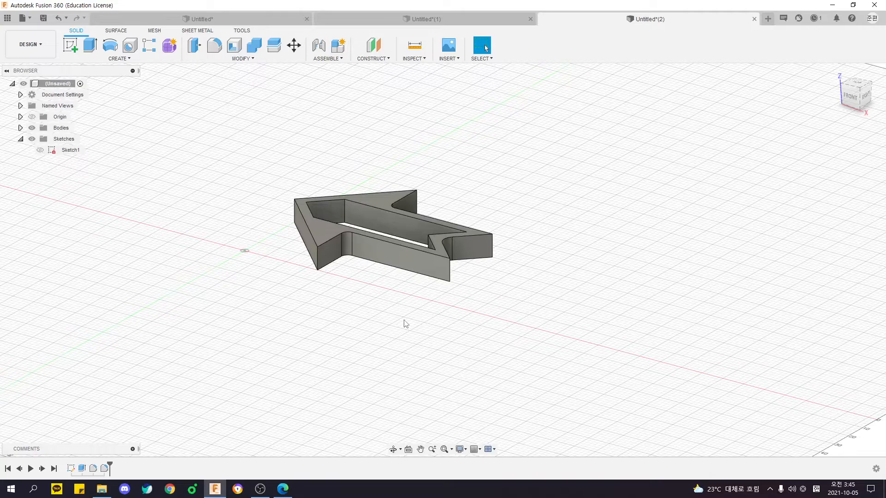
middle_click_drag(409, 329, 525, 297, "shift")
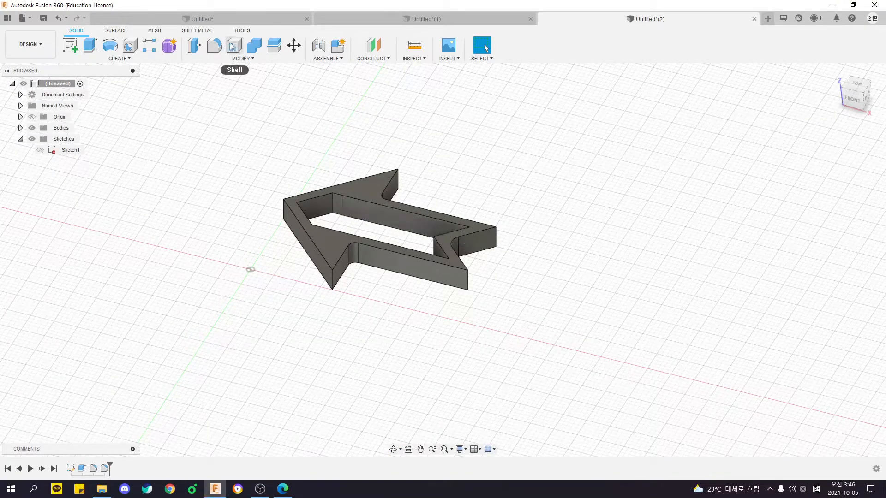
left_click(228, 59)
middle_click_drag(416, 178, 372, 222, "shift")
middle_click_drag(391, 264, 480, 223, "shift")
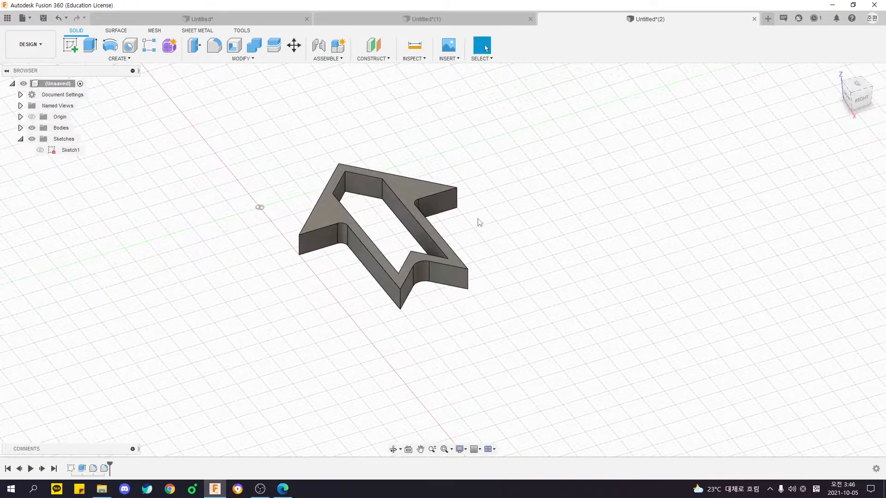
key("alt+Tab")
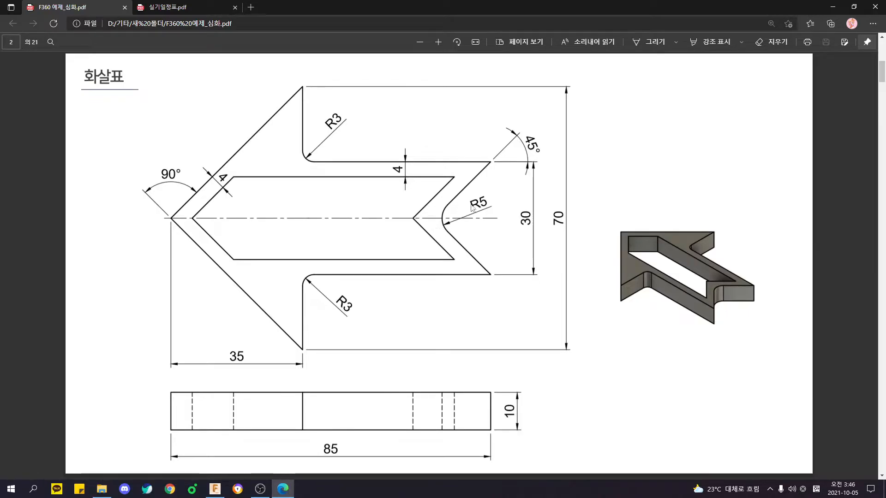
key("alt+Tab")
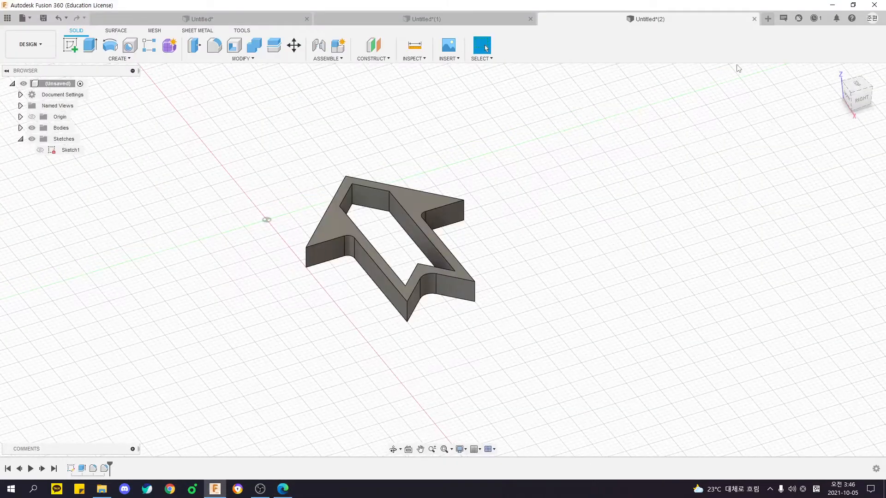
Create a new design with a sketch on the horizontal XY plane, and switch to the PDF drawing in Edge.
left_click(768, 19)
left_click(72, 46)
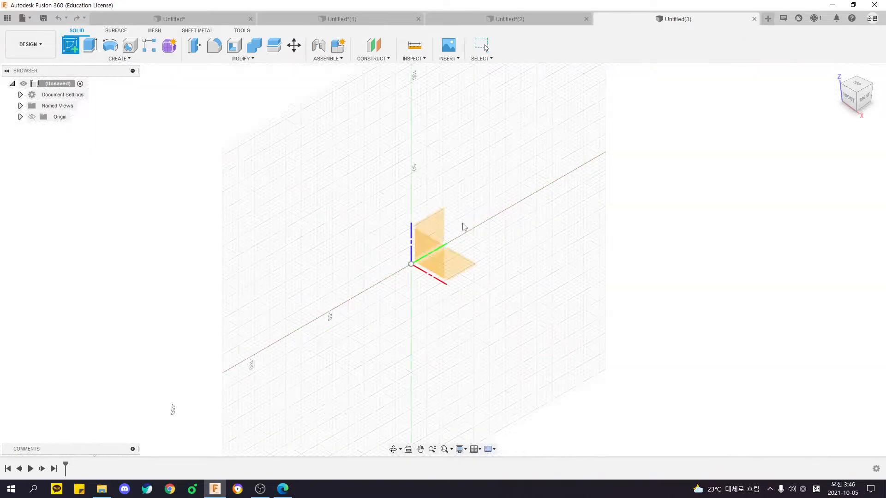
left_click(462, 268)
mouse_move(465, 299)
middle_mouse_down()
mouse_move(340, 237)
mouse_move(277, 221)
middle_mouse_up()
key("alt+Tab")
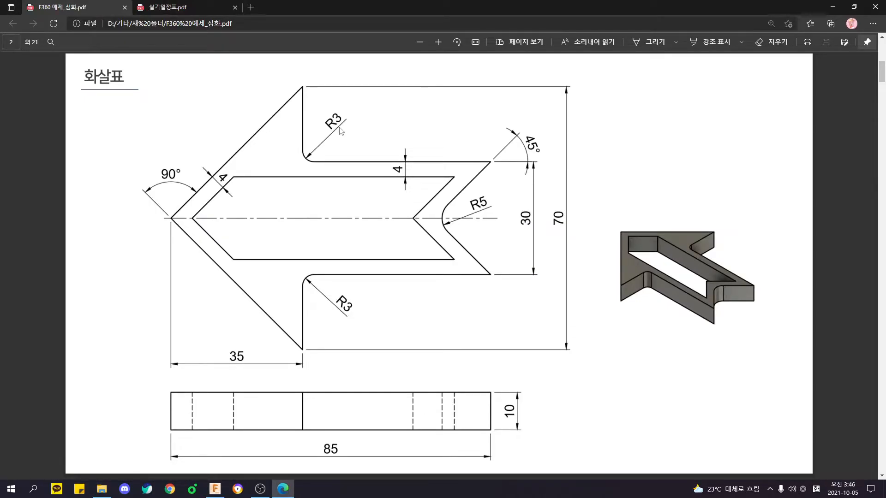
Return to Fusion 360 and sketch a two-point rectangle about 92 mm wide with one corner on the origin.
key("alt+Tab")
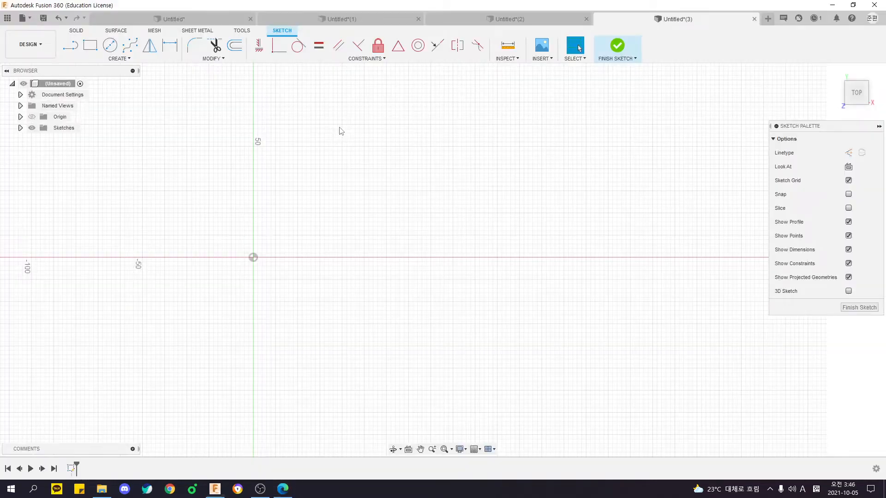
left_click(91, 45)
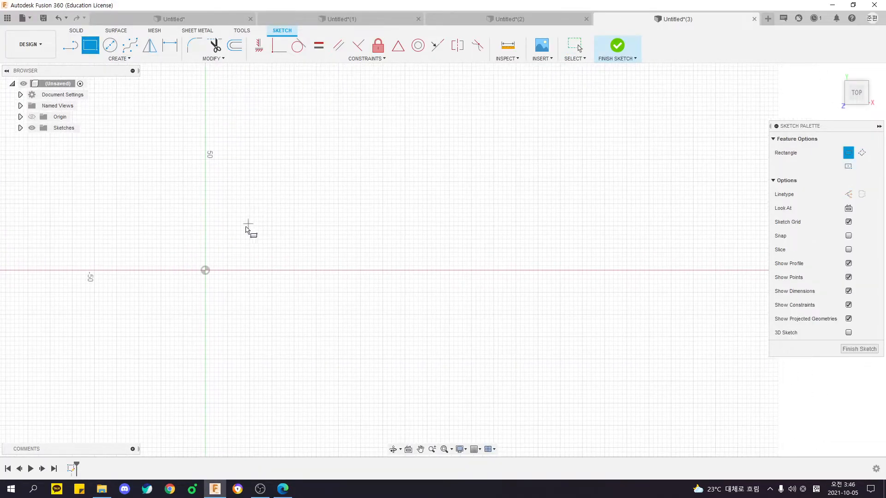
left_click(205, 271)
left_click(408, 131)
Dimension the rectangle 70 mm high and 85 mm wide.
key("d")
left_click(206, 185)
left_click(169, 187)
type("70")
key("Return")
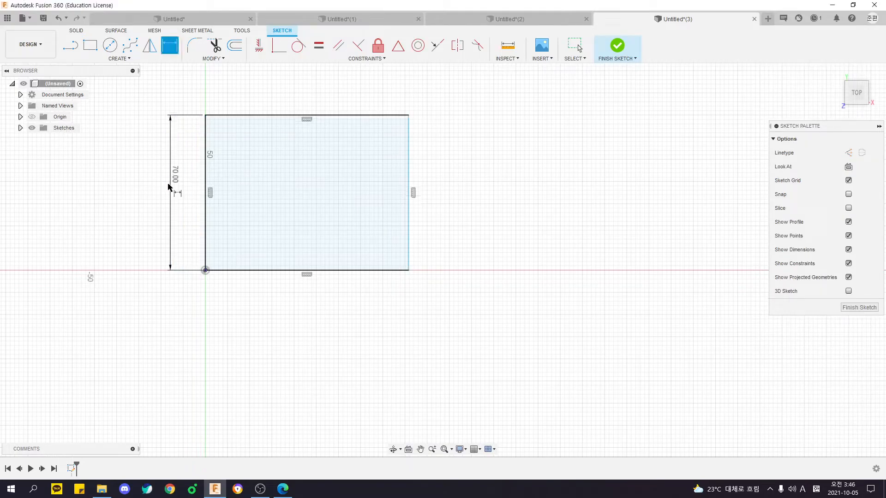
left_click(256, 272)
left_click(270, 309)
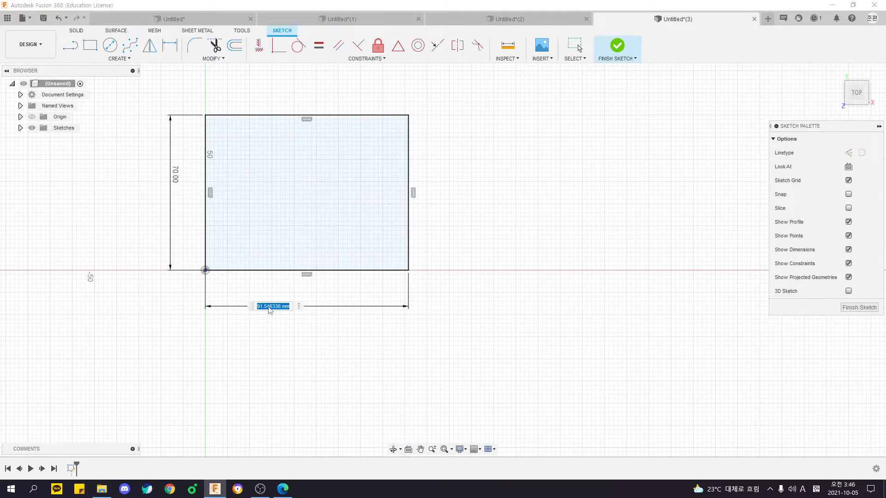
type("85")
key("Return")
scroll(300, 255, "up", 3)
scroll(400, 286, "down", 1)
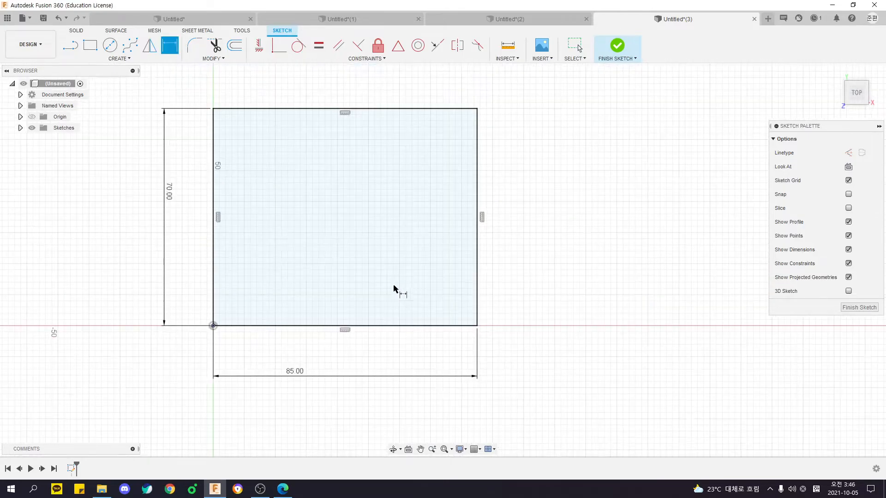
Draw a horizontal construction centerline joining the midpoints of the rectangle's two vertical sides.
key("l")
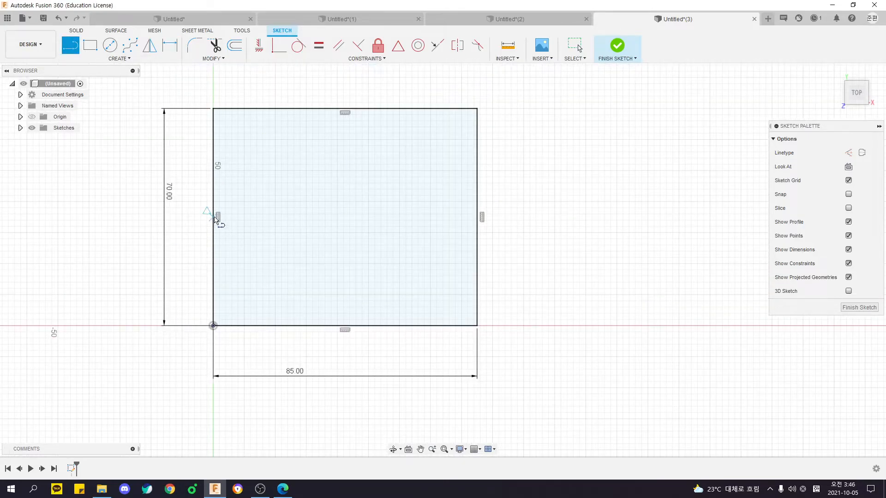
key("x")
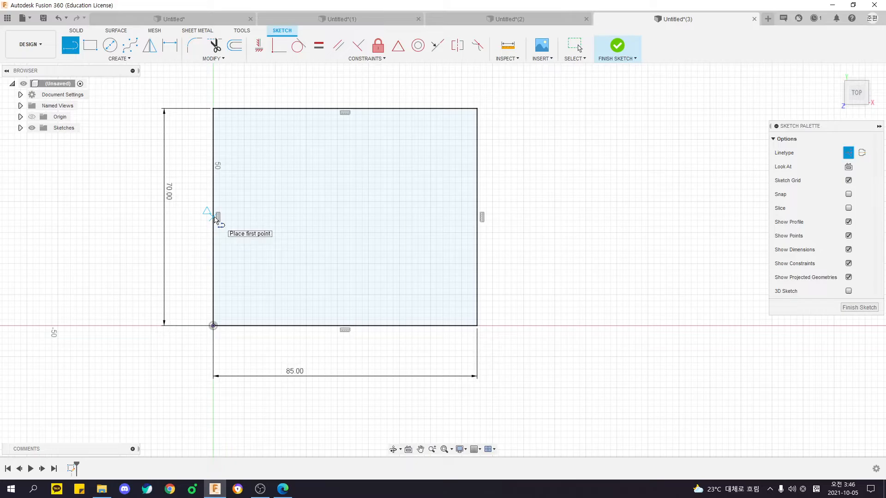
left_click(217, 218)
left_click(480, 218)
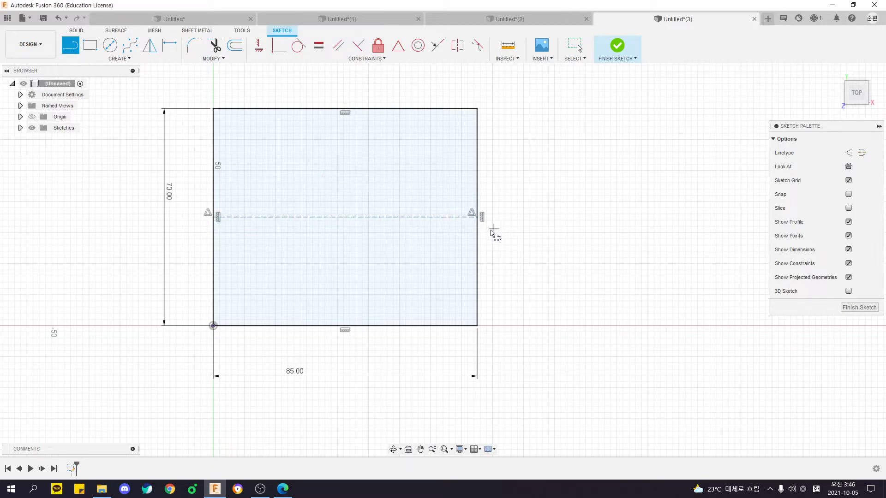
Sketch the upper half of the arrow outline with four connected solid lines from the tip on the centerline to the tail notch apex.
middle_click_drag(495, 229, 487, 241)
left_click(70, 46)
left_click(206, 229)
left_click(289, 122)
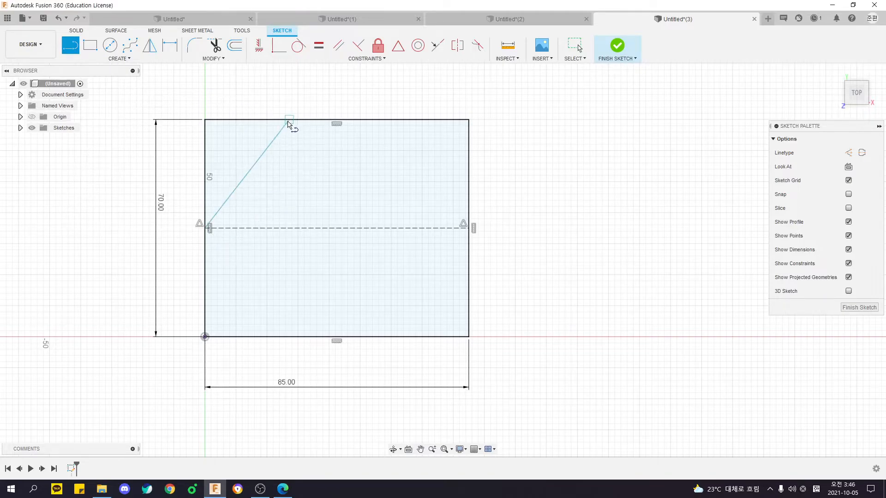
left_click(289, 189)
left_click(469, 188)
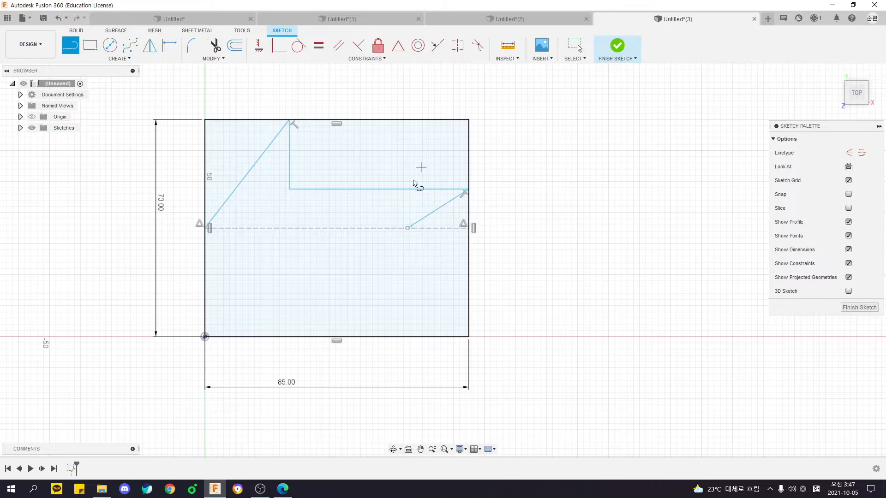
Mirror the four half-outline lines about the construction centerline, and widen the shaft by moving its tail corner outward and adjusting the notch apex.
left_click(150, 44)
double_click(248, 176)
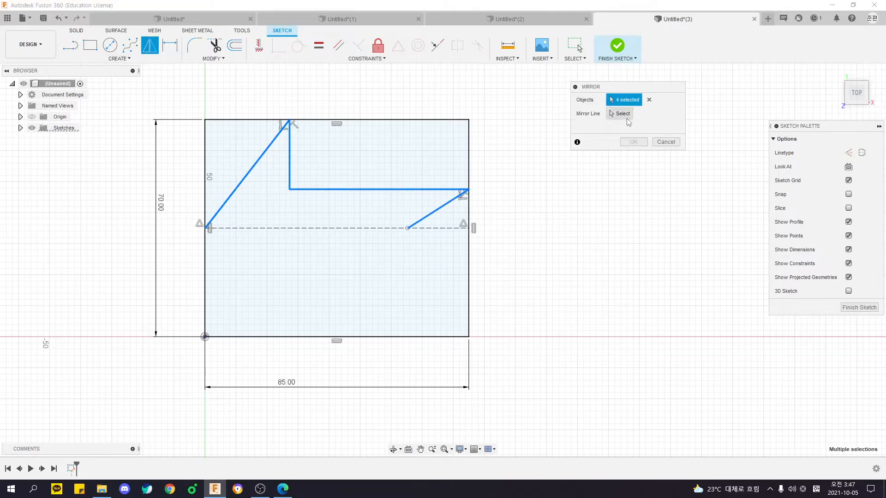
left_click(335, 229)
left_click(633, 142)
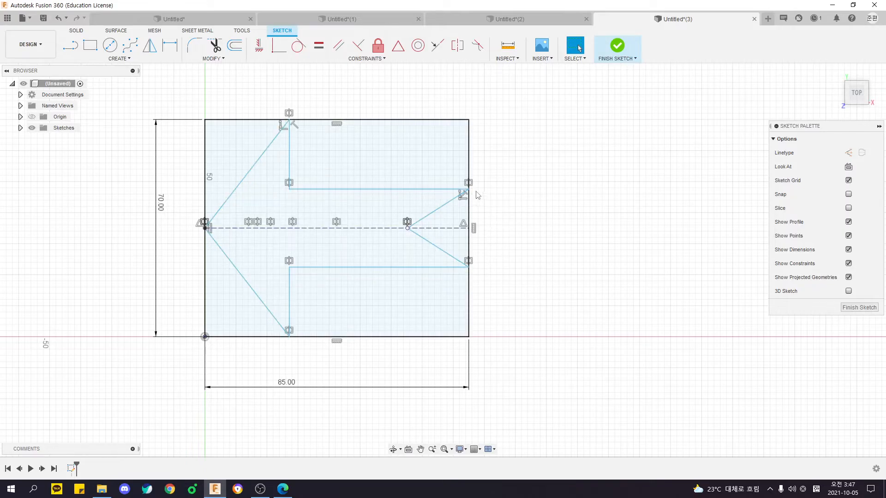
mouse_move(469, 189)
left_mouse_down()
mouse_move(466, 168)
mouse_move(468, 176)
left_mouse_up()
mouse_move(406, 225)
left_mouse_down()
mouse_move(405, 205)
mouse_move(462, 205)
mouse_move(414, 228)
left_mouse_up()
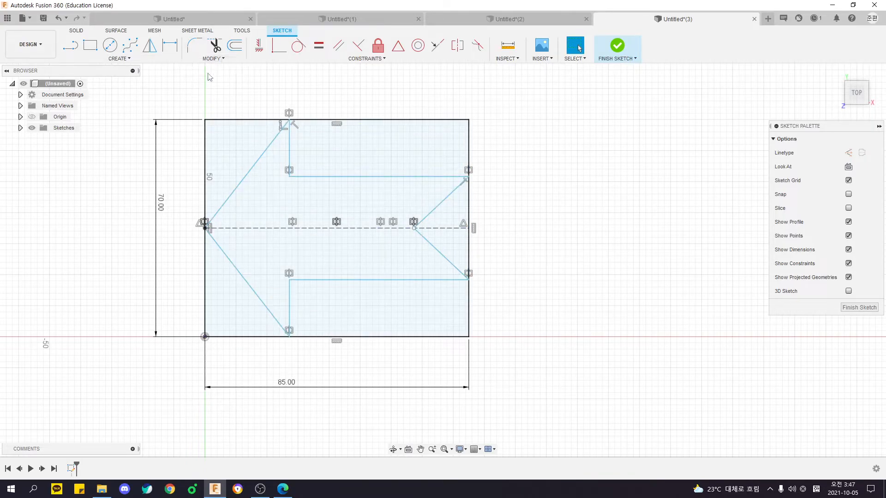
Apply 5 mm sketch fillets to the two inner corners where the arrowhead meets the shaft.
left_click(213, 59)
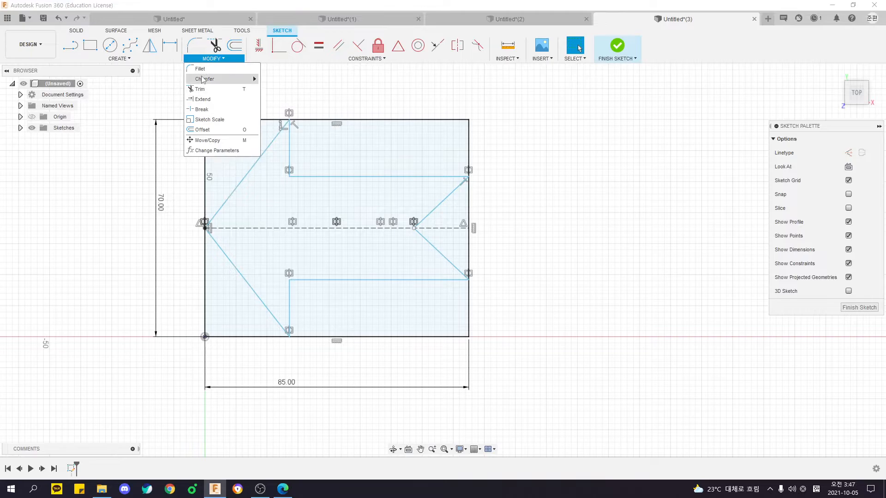
left_click(201, 69)
left_click(290, 177)
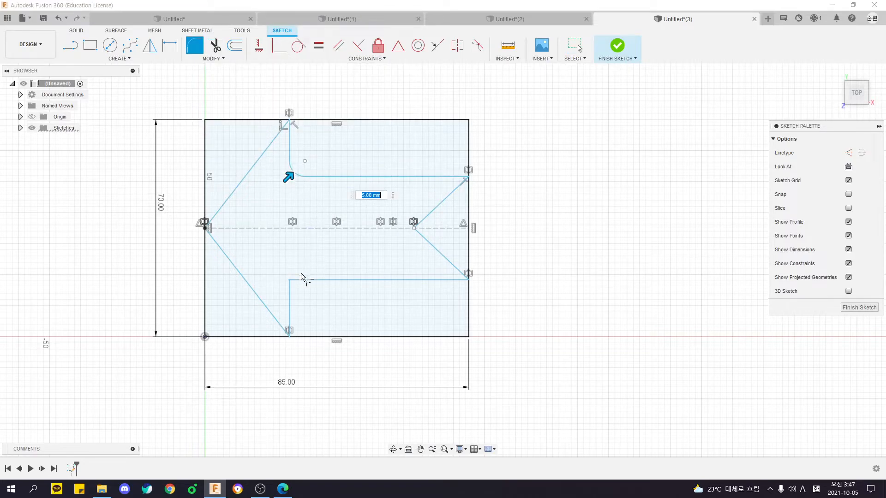
left_click(289, 280)
left_click(425, 218)
left_click(425, 240)
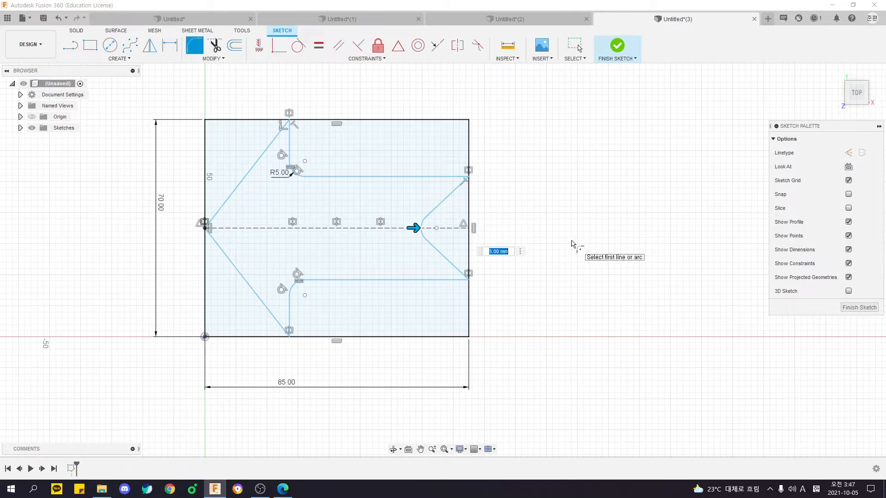
key("Escape")
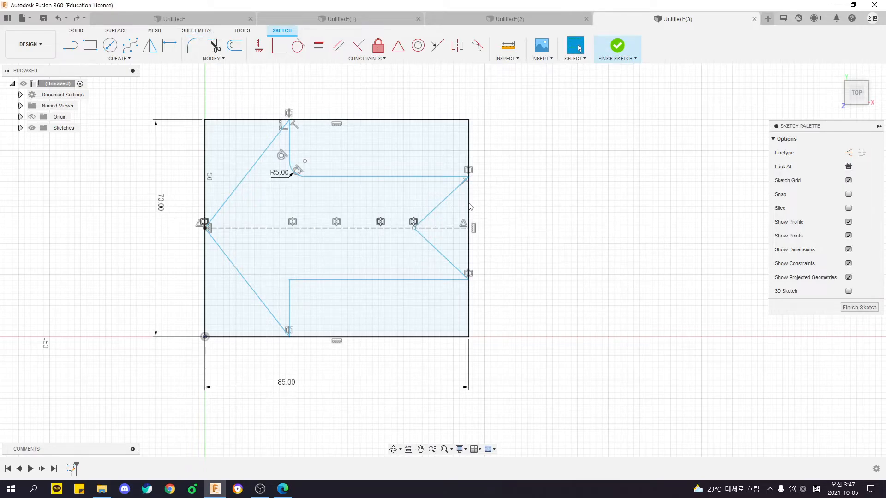
key("ctrl+y")
middle_click_drag(495, 228, 501, 226)
key("ctrl+z")
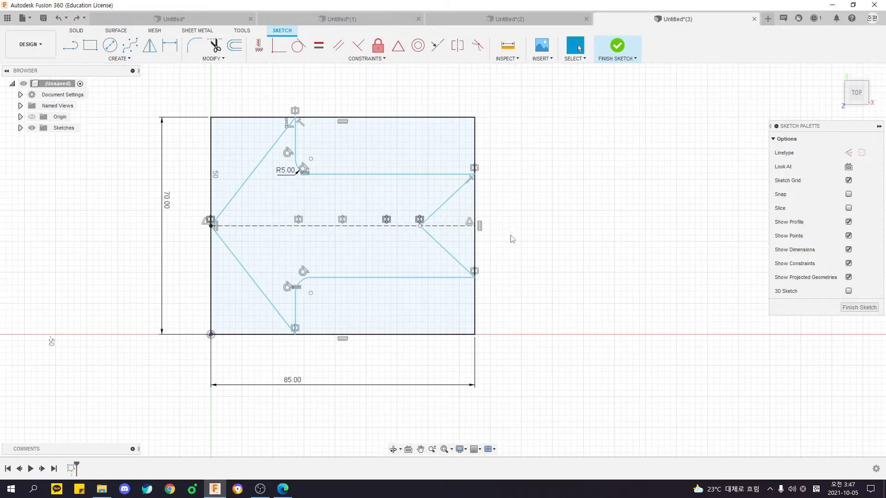
Set the shaft corner fillet radius to 3 mm, and undo the trial move of the lower arrowhead corner.
double_click(287, 170)
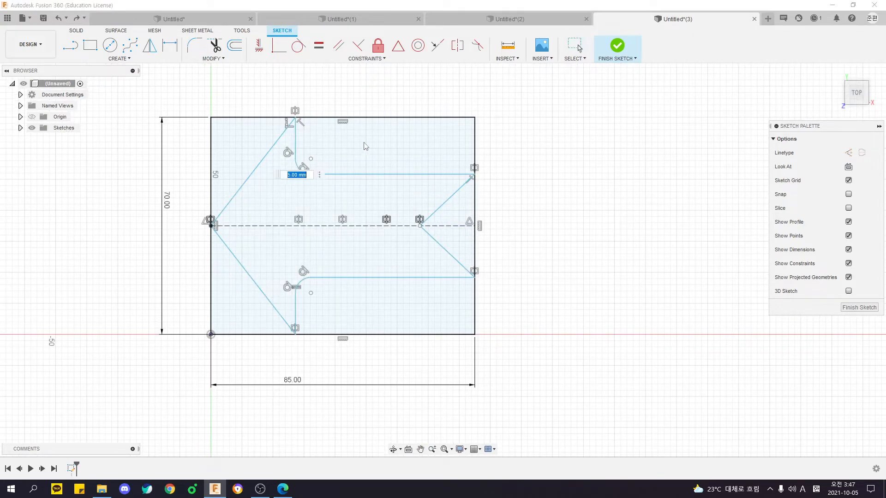
key("Return")
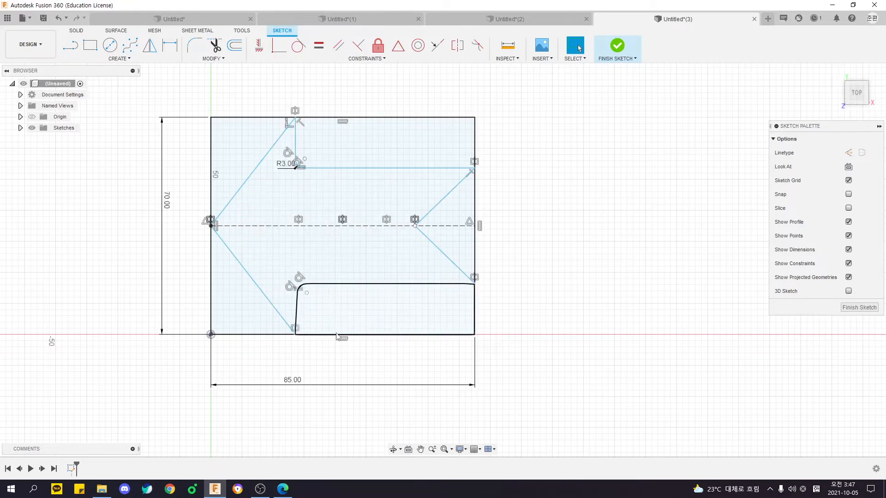
mouse_move(295, 335)
left_mouse_down()
mouse_move(365, 335)
mouse_move(265, 336)
mouse_move(344, 334)
left_mouse_up()
key("ctrl+z")
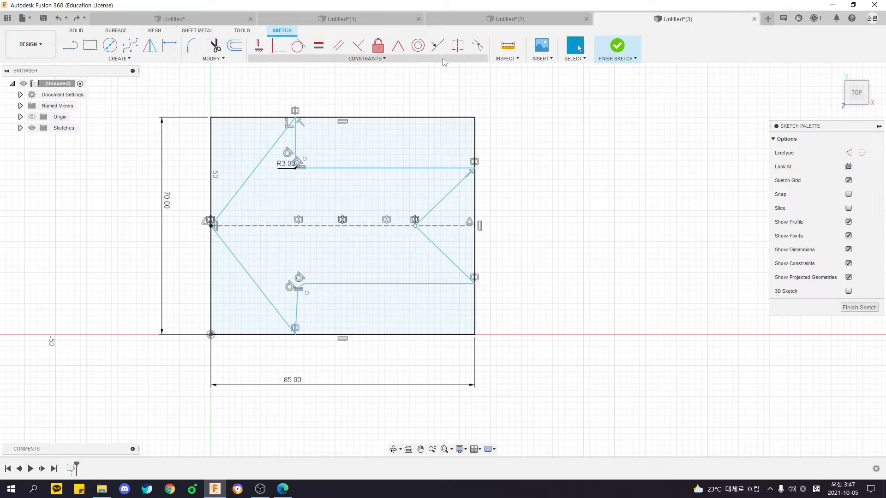
left_click(355, 168)
left_click(297, 144, "ctrl")
left_click(325, 285, "ctrl")
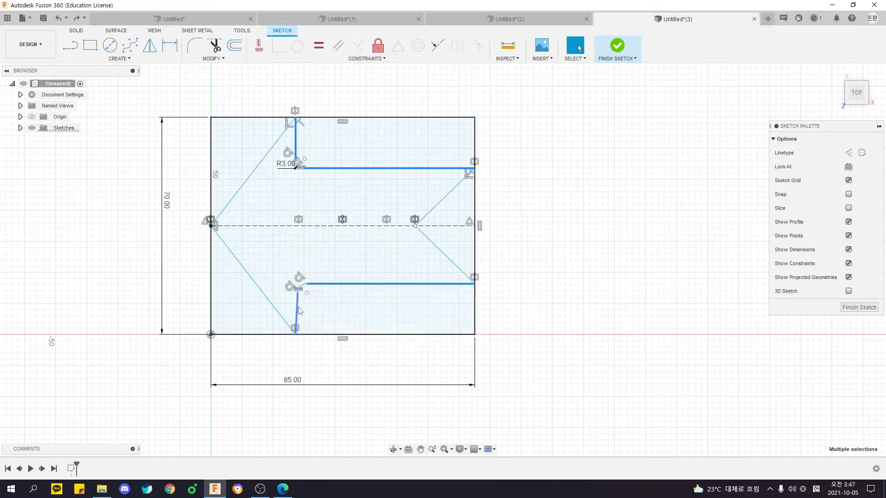
left_click(570, 281)
Constrain the arrowhead's two vertical back lines and the shaft's two long edges to be symmetric about the construction centerline.
left_click(456, 46)
left_click(296, 144)
left_click(297, 310)
left_click(306, 225)
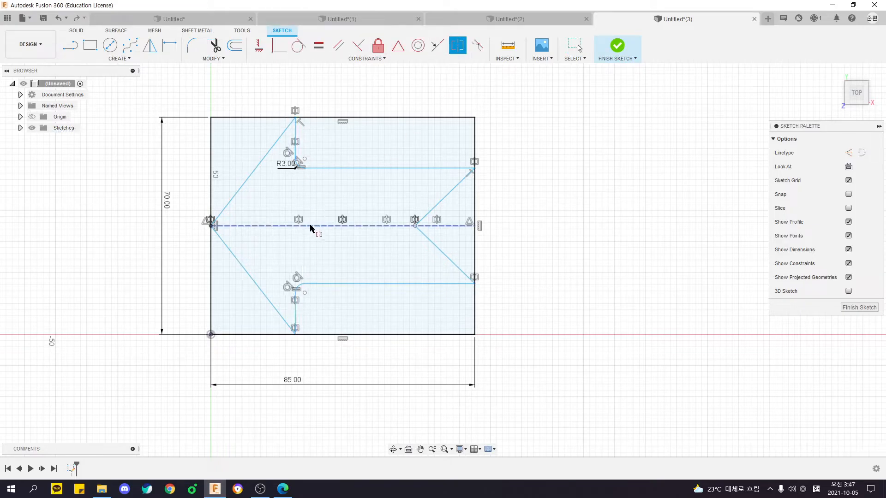
left_click(326, 168)
left_click(348, 284)
left_click(348, 229)
key("Escape")
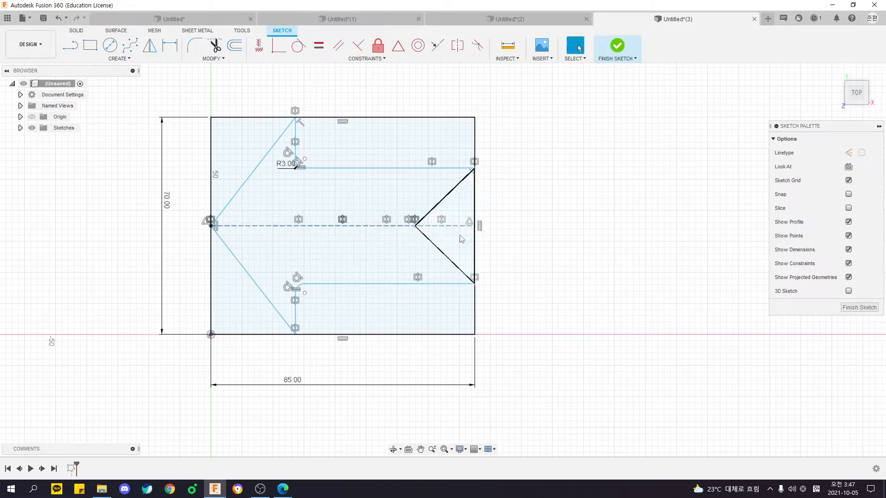
Narrow the shaft by moving its upper tail corner inward, and undo the last trial move of the arrowhead's upper corner.
mouse_move(474, 169)
left_mouse_down()
mouse_move(446, 171)
mouse_move(443, 198)
mouse_move(454, 172)
mouse_move(449, 189)
left_mouse_up()
mouse_move(295, 118)
left_mouse_down()
mouse_move(317, 128)
mouse_move(285, 137)
left_mouse_up()
key("ctrl+z")
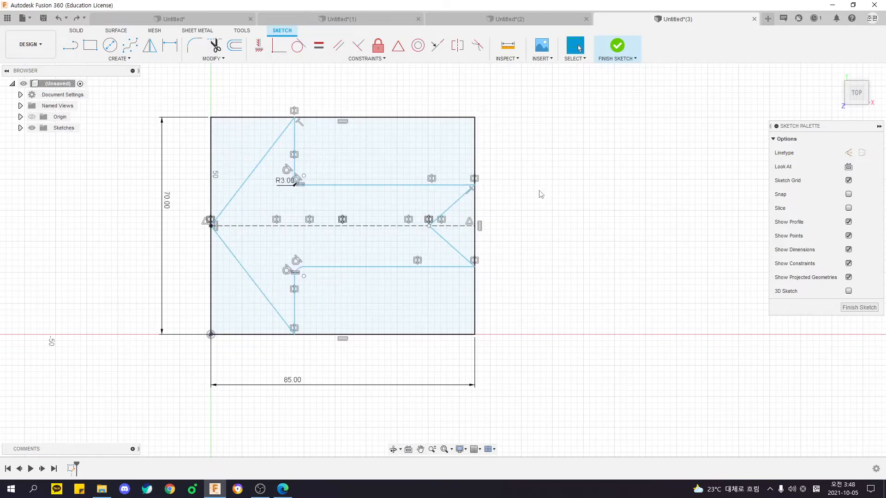
Apply a 5 mm sketch fillet to the apex of the tail notch.
scroll(431, 221, "up", 3)
middle_click_drag(435, 224, 405, 226)
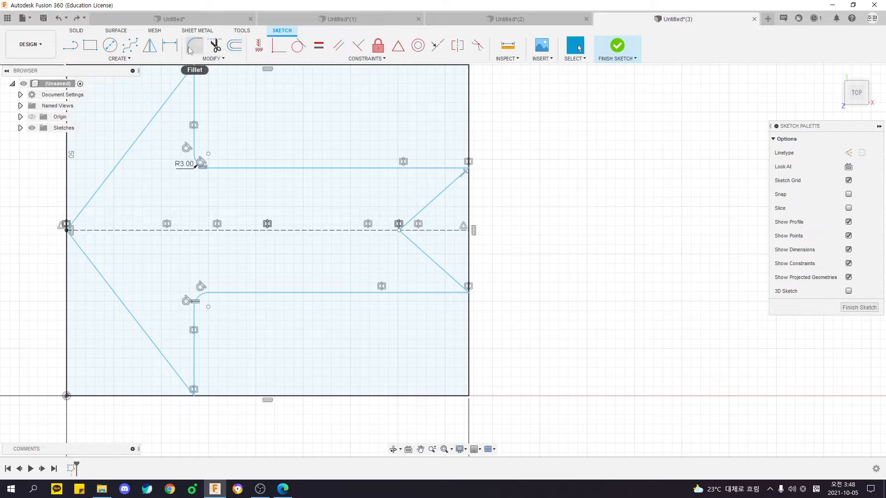
left_click(189, 49)
left_click(436, 203)
left_click(425, 253)
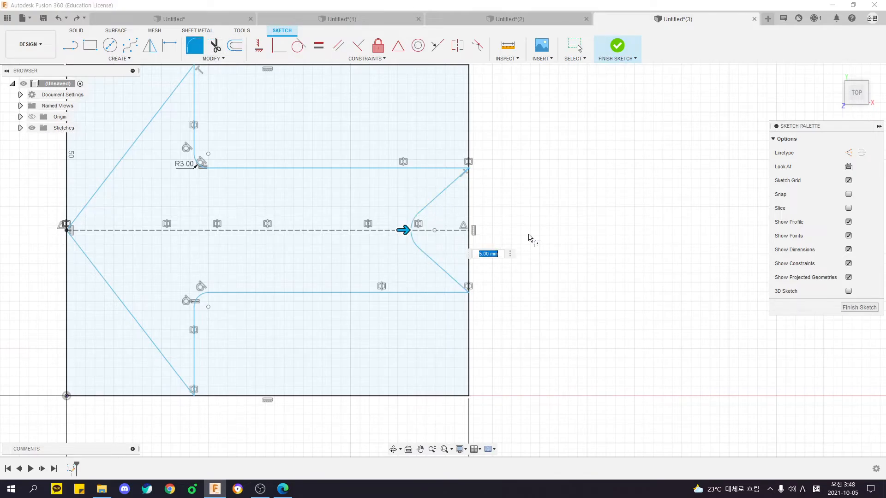
key("Return")
scroll(531, 239, "down", 2)
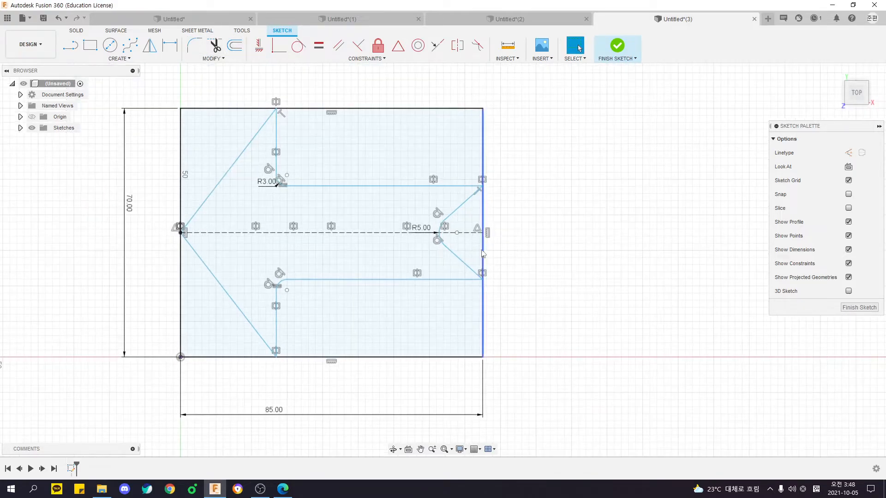
scroll(529, 209, "down", 3)
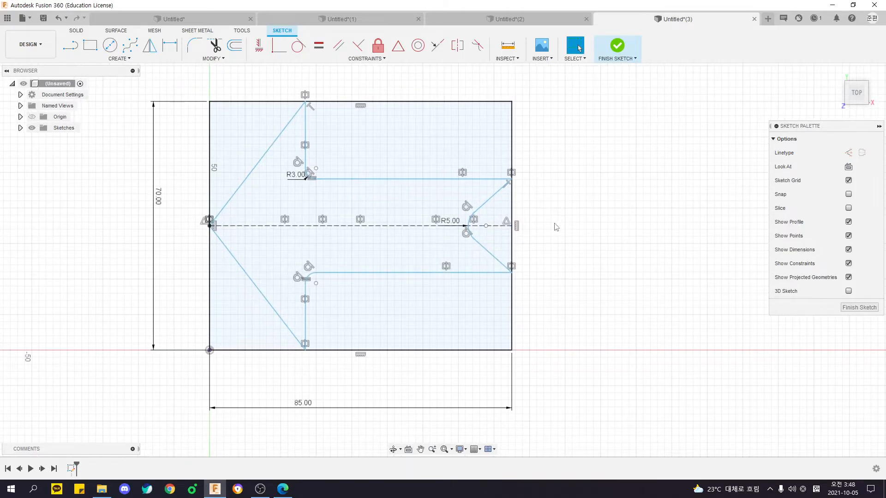
scroll(540, 241, "up", 2)
middle_click_drag(489, 270, 516, 268)
scroll(531, 265, "down", 2)
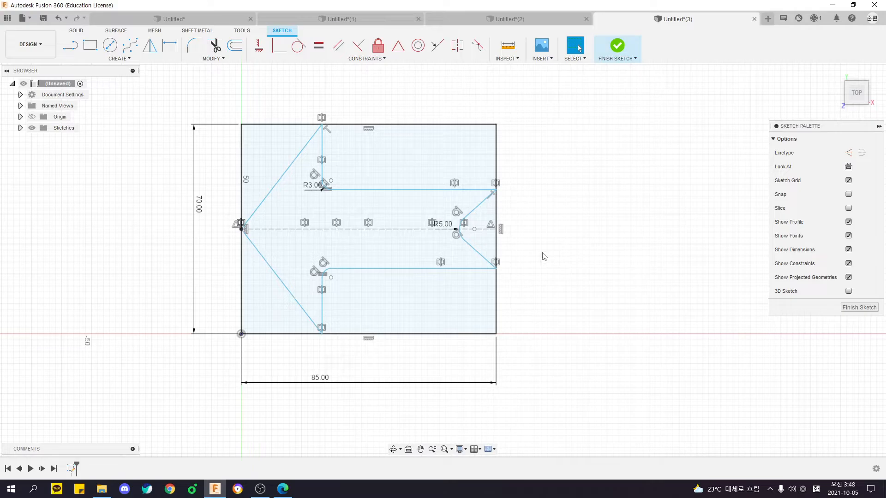
Sketch the upper half of the inner cutout inside the arrow as three connected lines starting and ending on the centerline.
key("l")
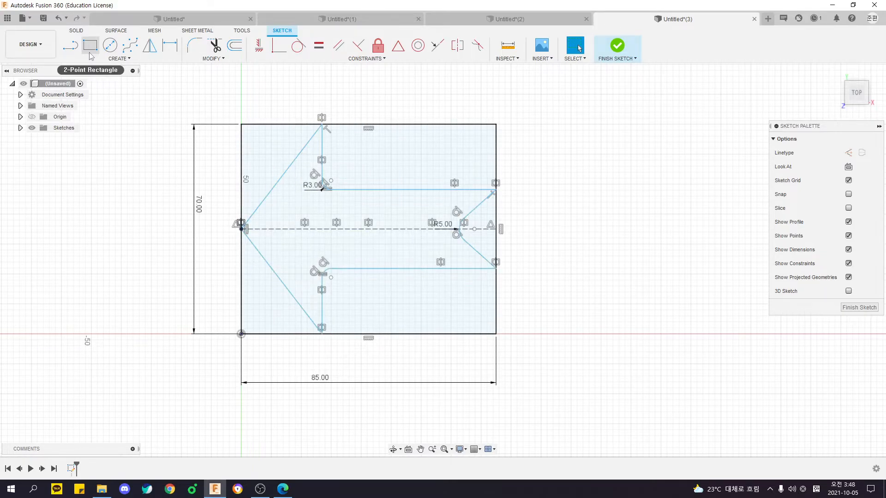
scroll(295, 190, "up", 2)
scroll(277, 238, "down", 2)
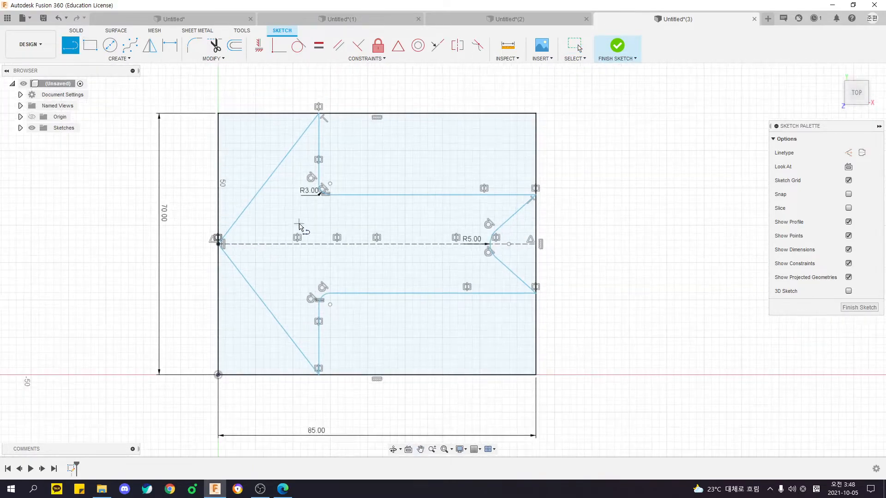
left_click(246, 241)
left_click(281, 218)
left_click(464, 217)
left_click(446, 242)
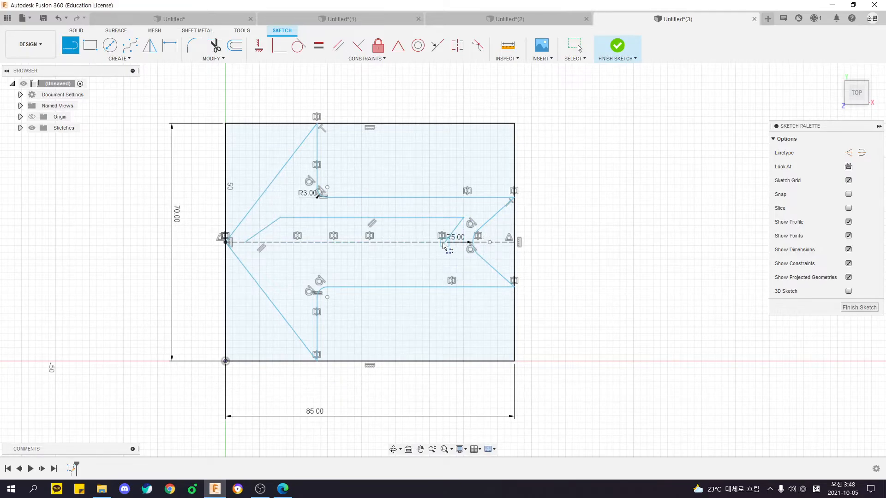
Mirror the three inner cutout lines about the construction centerline and pull the cutout's upper tail corner slightly outward.
left_click(149, 46)
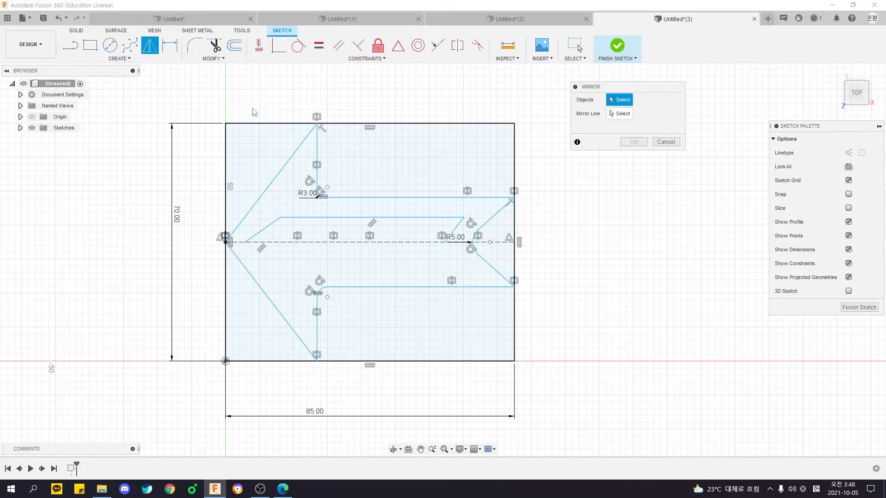
double_click(264, 229)
left_click(620, 114)
left_click(389, 243)
left_click(632, 144)
middle_click_drag(498, 218, 461, 207)
mouse_move(426, 207)
left_mouse_down()
mouse_move(446, 196)
mouse_move(440, 202)
left_mouse_up()
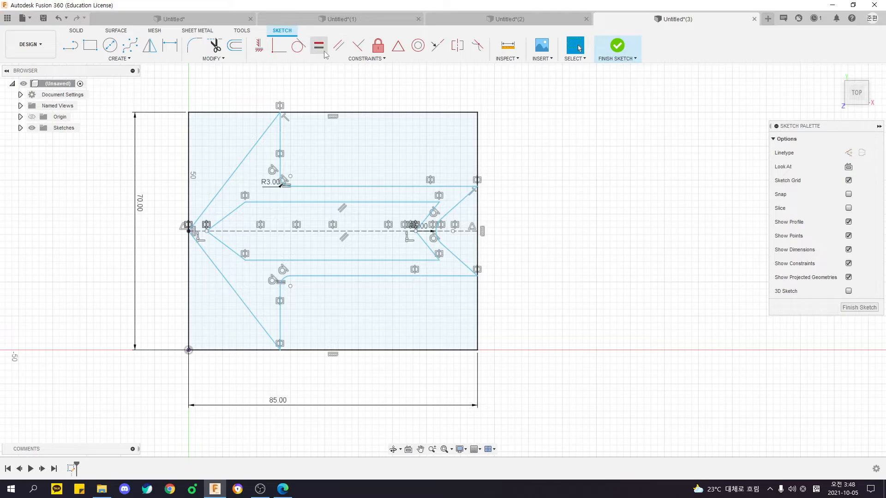
Make the inner cutout's upper tip line parallel to the arrowhead edge and its upper tail line parallel to the tail notch edge.
left_click(339, 45)
left_click(227, 215)
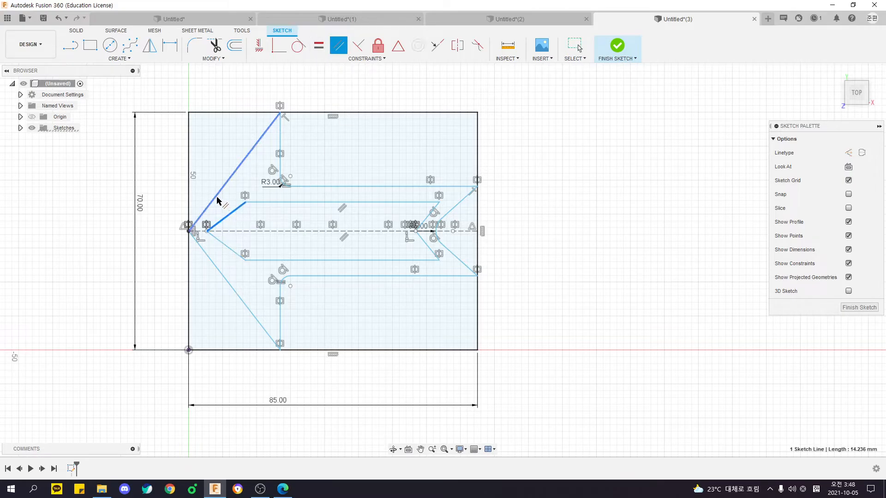
left_click(220, 201)
left_click(434, 213)
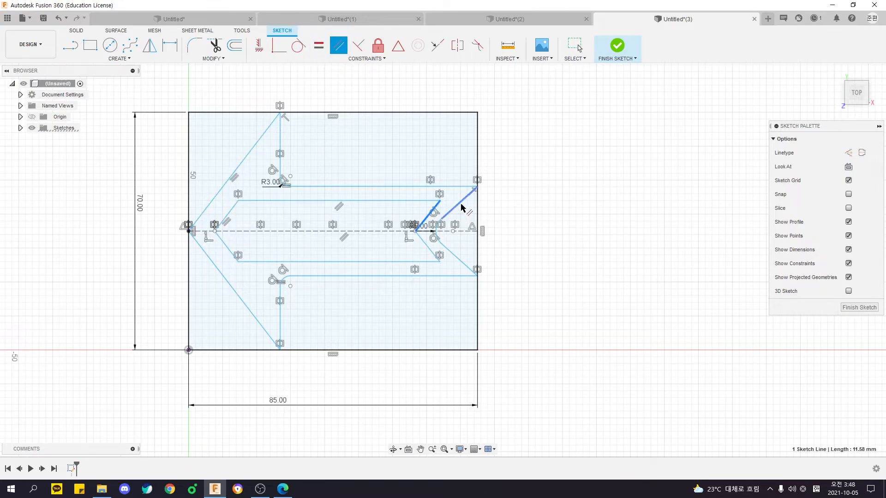
left_click(461, 202)
key("Escape")
Dimension the arrowhead's horizontal length to 35 mm.
middle_click_drag(420, 197, 460, 186)
key("d")
left_click(273, 162)
left_click(285, 83)
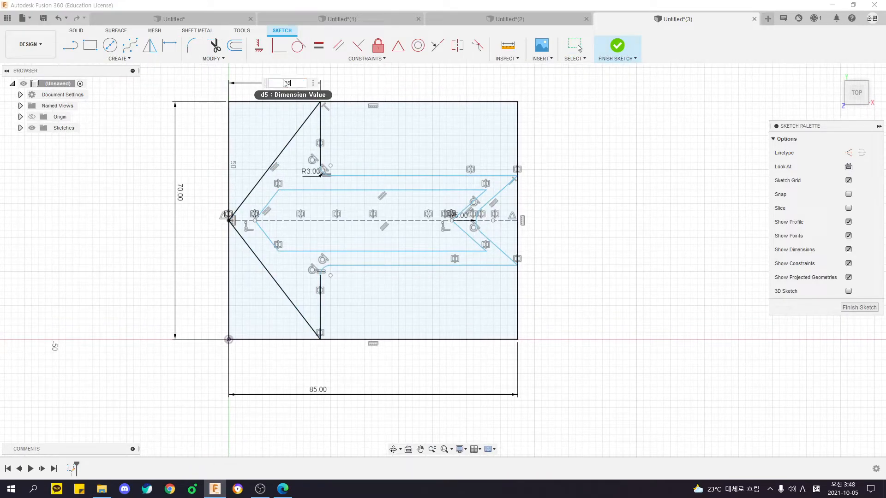
type("35")
key("Return")
Dimension the shaft's width between its upper and lower edges to 30 mm.
left_click(473, 175)
left_click(462, 265)
left_click(571, 251)
type("30")
key("Return")
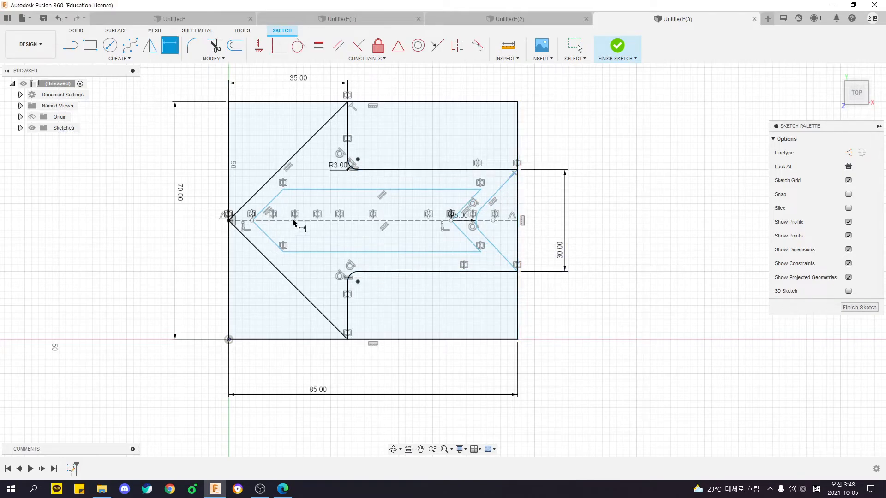
key("Escape")
Try moving the tail notch's fillet center along the centerline.
mouse_move(494, 191)
left_mouse_down()
mouse_move(481, 185)
mouse_move(512, 191)
mouse_move(487, 189)
mouse_move(495, 191)
mouse_move(480, 226)
left_mouse_up()
left_click(543, 195)
scroll(496, 210, "up", 5)
mouse_move(478, 257)
left_mouse_down()
mouse_move(484, 223)
mouse_move(483, 242)
mouse_move(566, 240)
mouse_move(530, 240)
left_mouse_up()
scroll(602, 240, "down", 3)
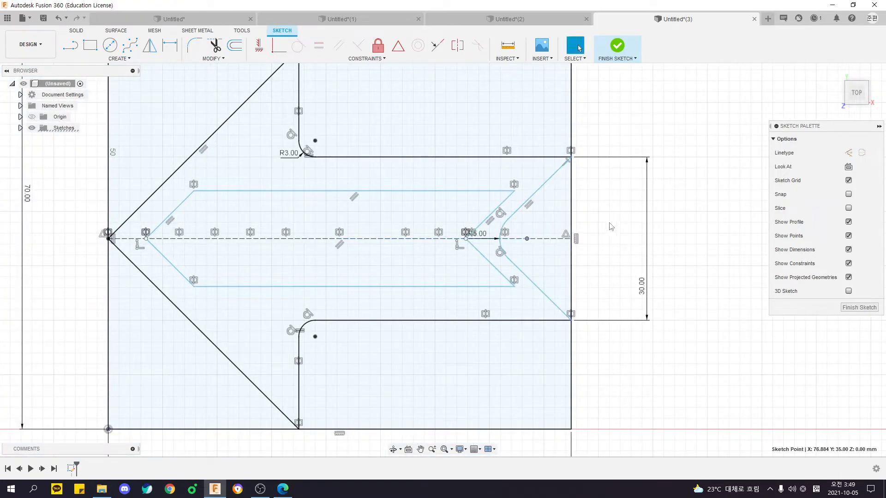
scroll(596, 221, "down", 2)
Make the upper edge of the tail notch parallel to the upper slanted edge of the arrowhead.
left_click(552, 192)
left_click(272, 157, "ctrl")
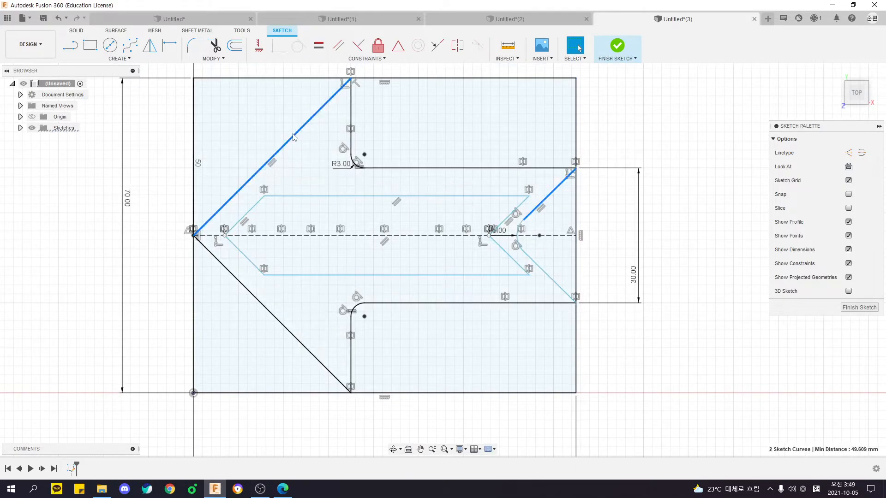
left_click(172, 145)
left_click(338, 46)
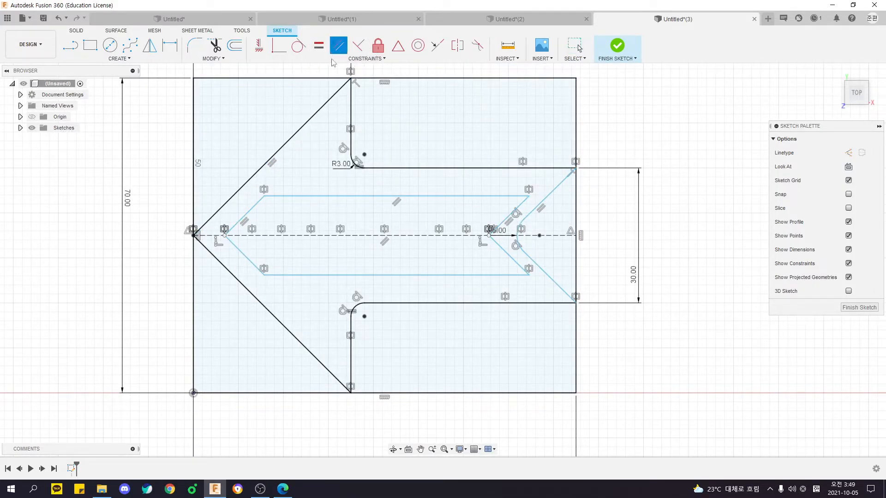
left_click(287, 147)
left_click(559, 189)
scroll(610, 223, "down", 2)
key("Escape")
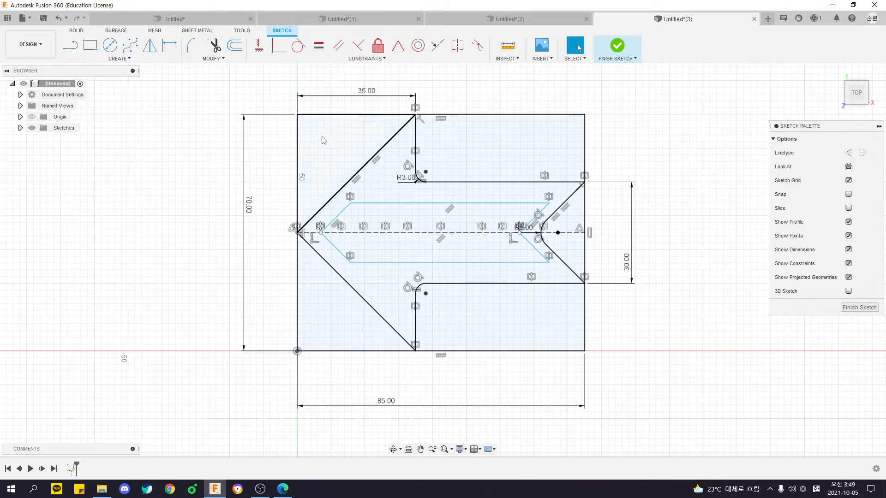
Dimension the gap between the cutout's upper tip line and the parallel arrowhead edge to 4 mm.
scroll(374, 207, "up", 3)
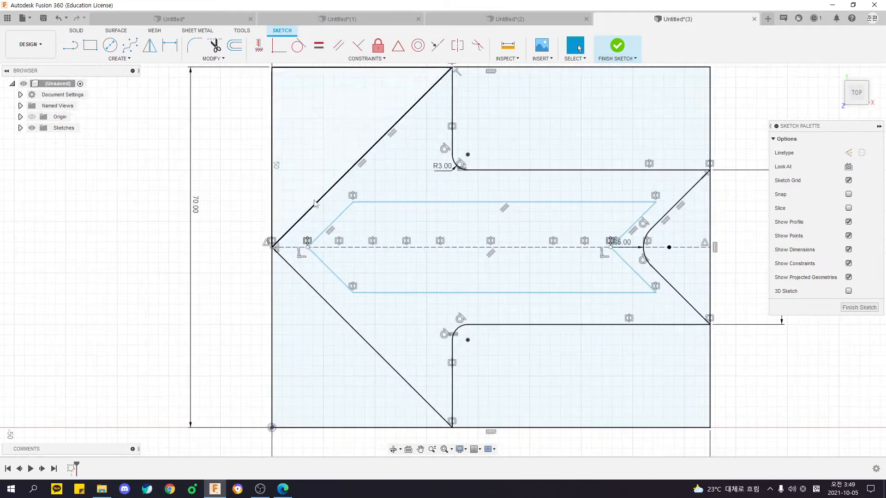
left_click(429, 249)
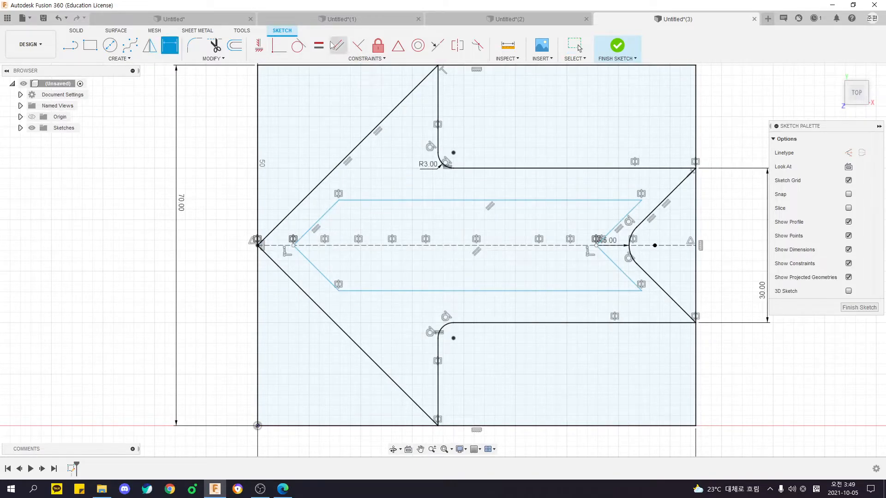
left_click(338, 45)
left_click(322, 217)
left_click(313, 190)
key("d")
left_click(316, 224)
left_click(305, 198)
left_click(316, 205)
type("4")
key("Return")
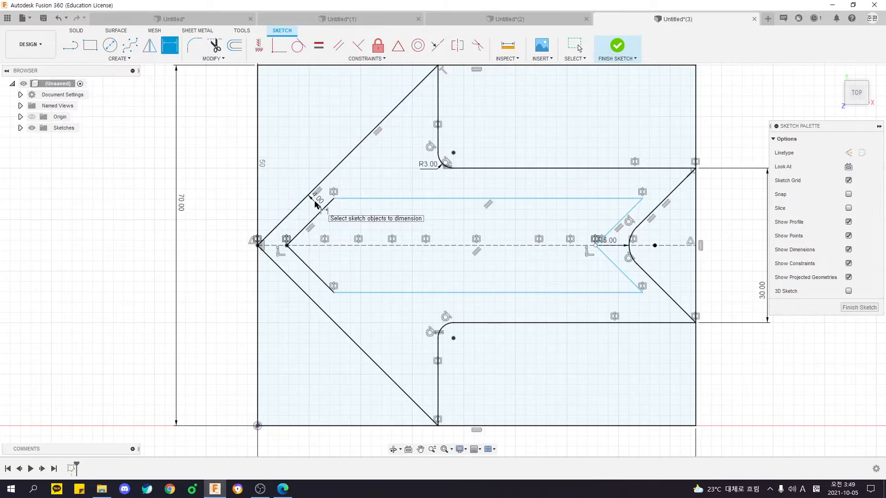
Dimension the gap between the cutout's upper horizontal line and the shaft's upper edge to 4 mm.
left_click(462, 198)
left_click(482, 170)
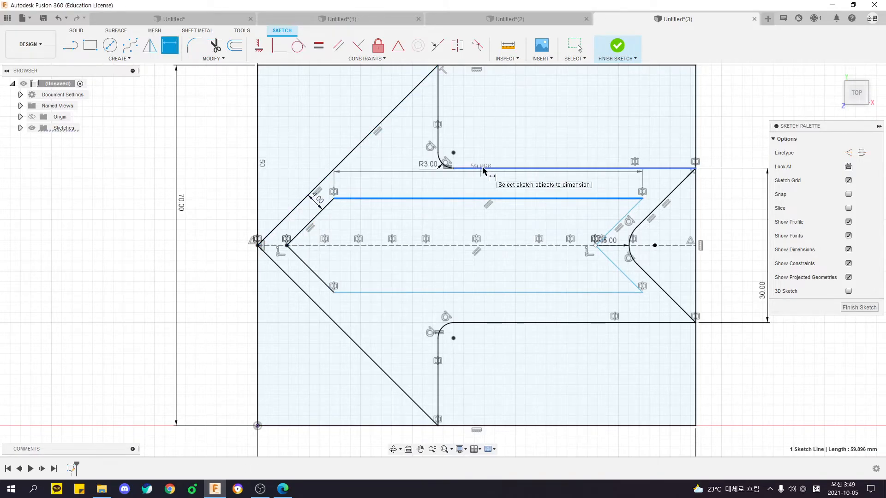
left_click(396, 173)
type("4")
key("Return")
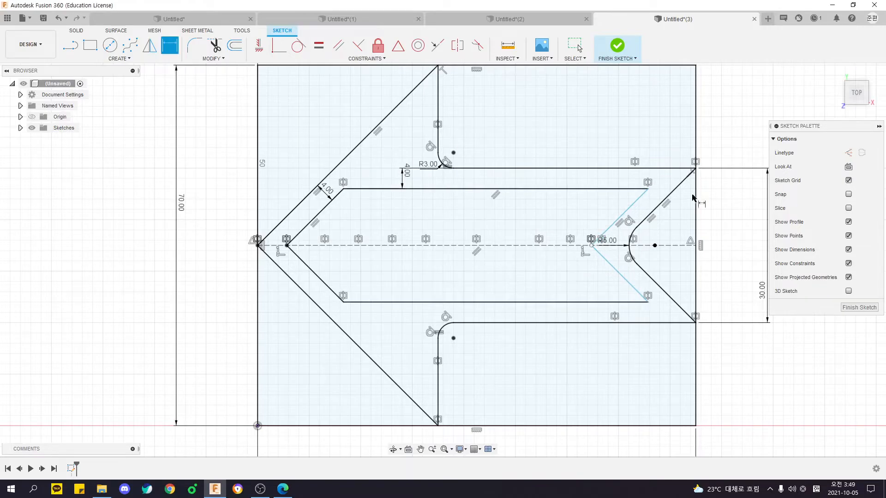
Dimension the gap between the cutout's upper tail line and the tail notch edge to 4 mm.
left_click(628, 207)
left_click(666, 199)
left_click(663, 194)
type("4")
key("Return")
scroll(393, 255, "down", 3)
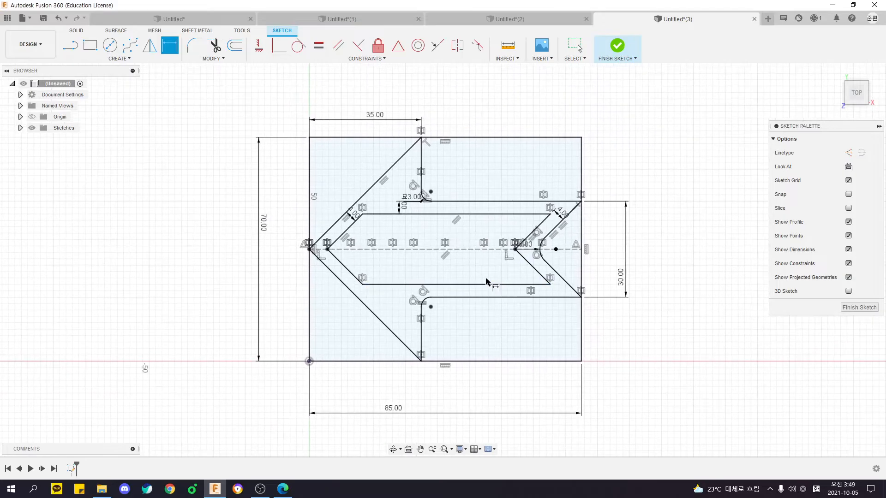
key("Escape")
Select the arrow-shaped profile, finish the sketch and examine the profile from an oblique angle.
left_click(391, 198)
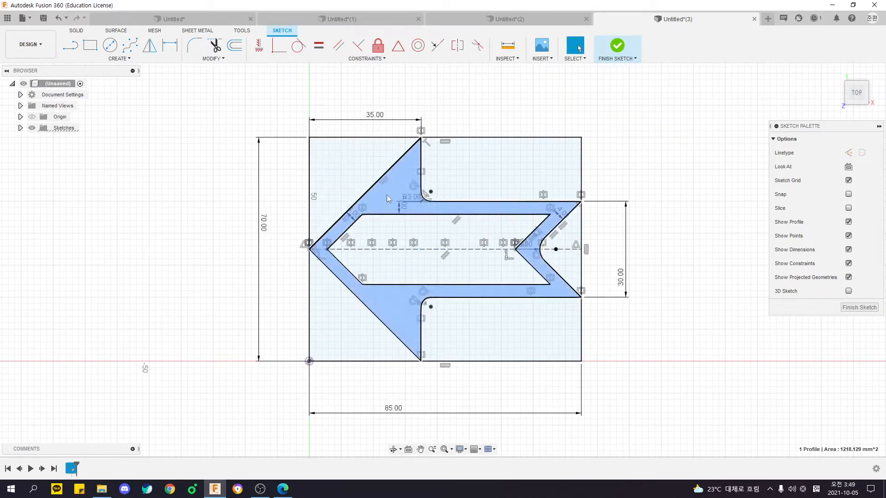
left_click(617, 45)
mouse_move(645, 214)
middle_mouse_down("shift")
mouse_move(642, 129)
mouse_move(549, 273)
middle_mouse_up("shift")
middle_click_drag(549, 272, 572, 230, "shift")
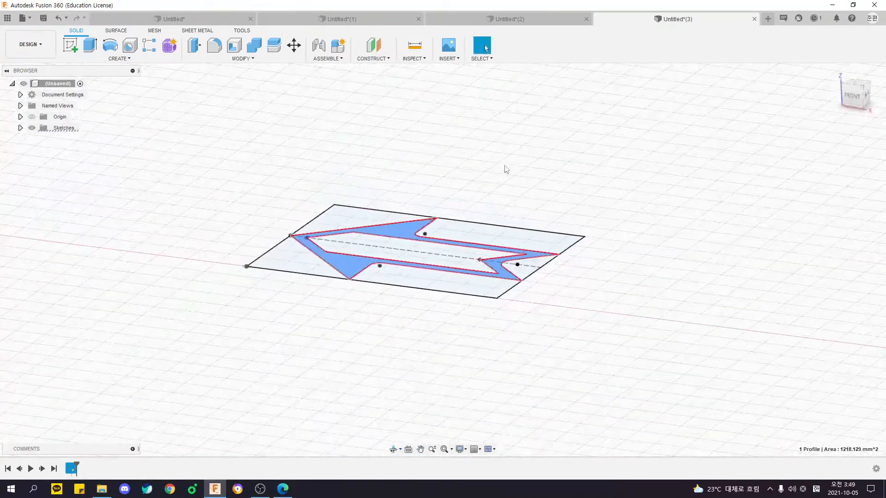
left_click(506, 168)
middle_click_drag(506, 166, 502, 181, "shift")
Reopen the arrow sketch and move the R3 and R5 radius dimensions clear of the outline.
double_click(70, 468)
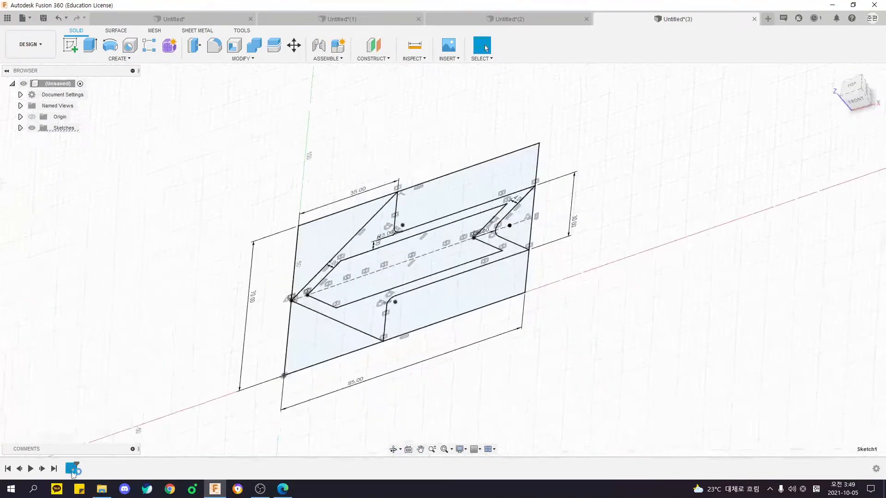
scroll(373, 298, "up", 3)
scroll(383, 221, "down", 2)
mouse_move(382, 220)
middle_mouse_down()
mouse_move(405, 221)
mouse_move(405, 235)
middle_mouse_up()
left_click_drag(347, 176, 407, 135)
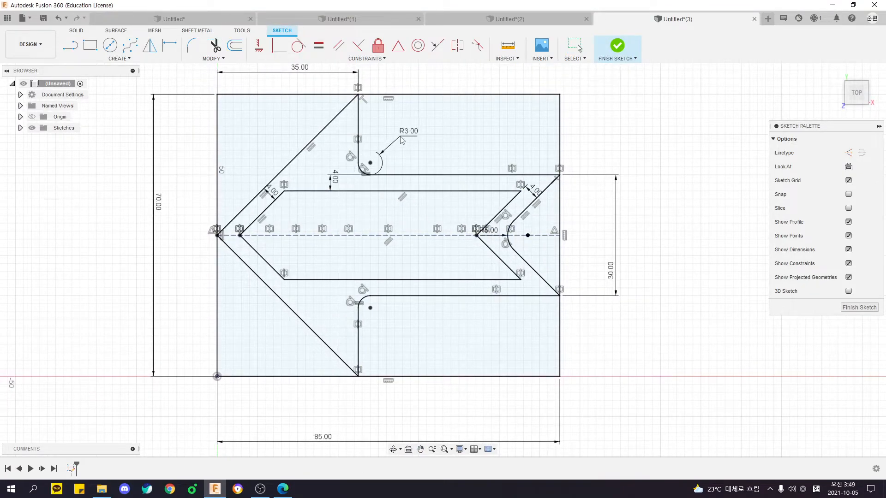
left_click_drag(497, 233, 615, 127)
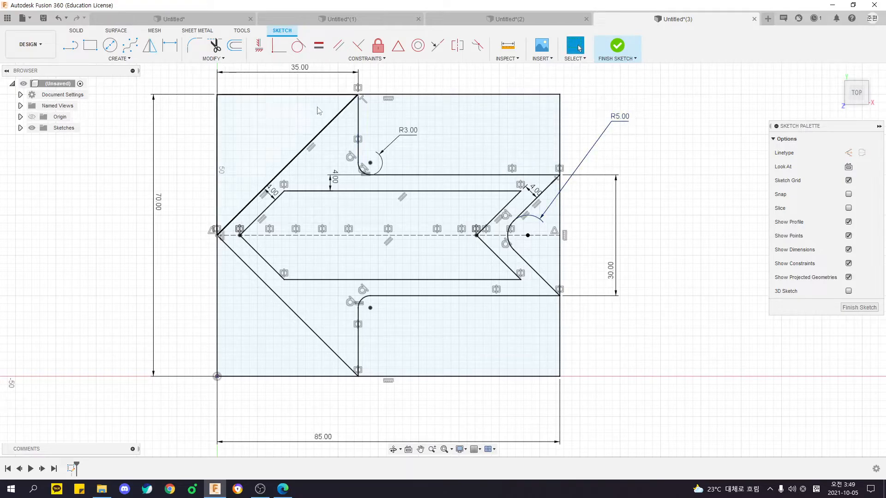
Try 5 mm and 6 mm radii on the fillet between arrowhead and shaft, and set it back to 3 mm.
double_click(411, 131)
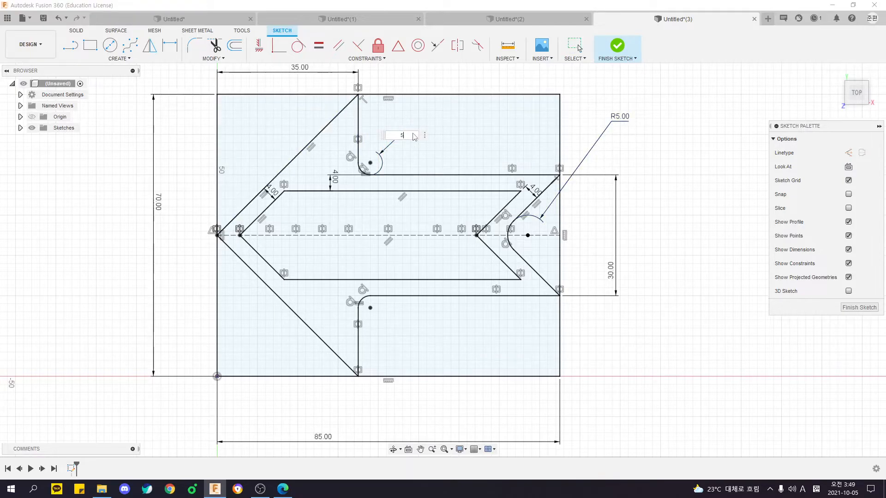
type("5")
key("Return")
double_click(434, 105)
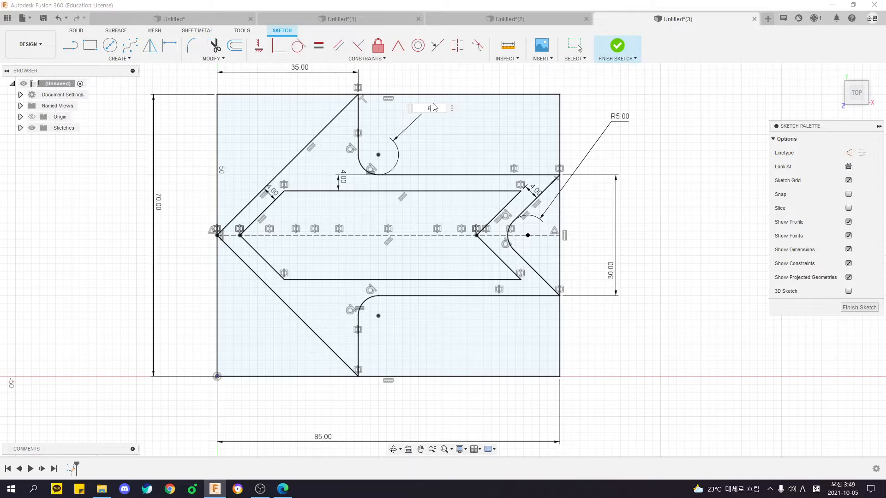
key("Return")
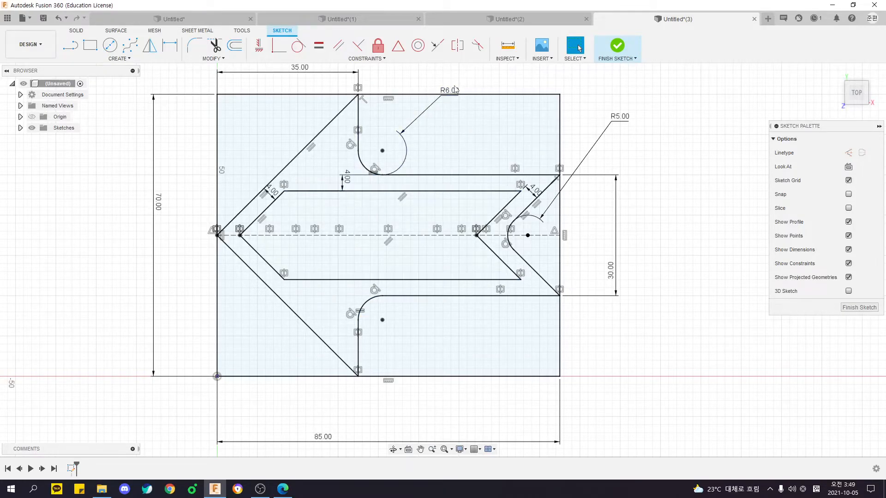
left_click_drag(451, 100, 438, 82)
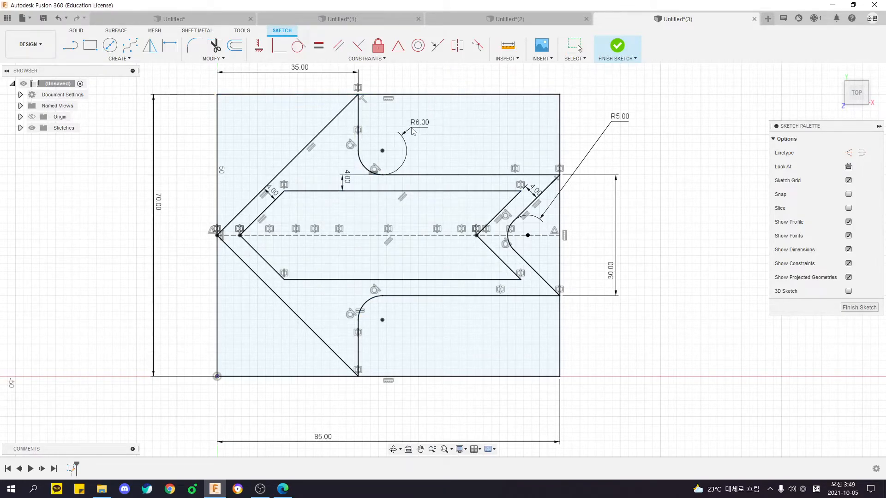
left_click_drag(413, 131, 414, 132)
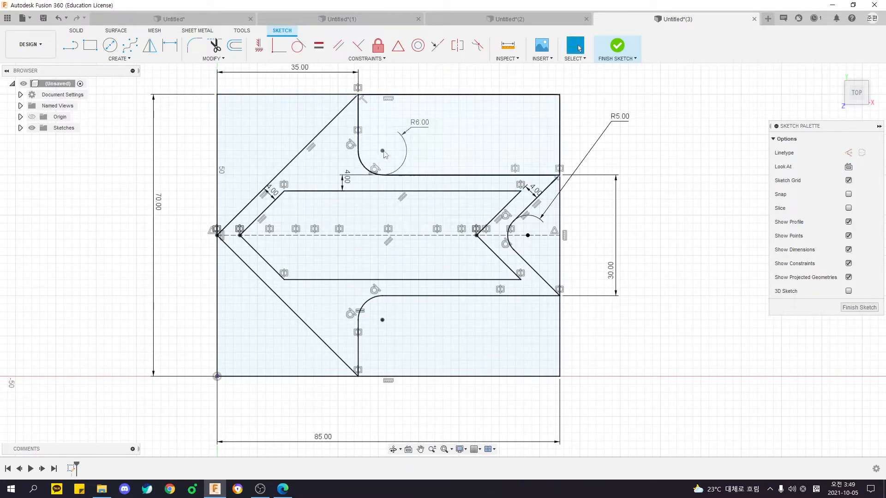
double_click(419, 125)
type("3")
key("Return")
Finish the sketch and extrude the arrow-shaped profile around the inner cutout into a solid body.
left_click(618, 46)
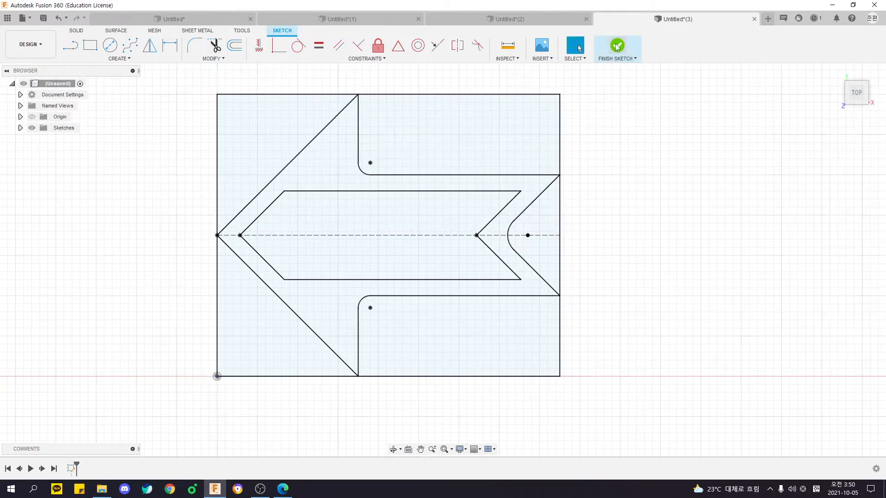
mouse_move(656, 326)
middle_mouse_down("shift")
mouse_move(641, 297)
mouse_move(586, 290)
mouse_move(605, 266)
mouse_move(432, 200)
mouse_move(458, 199)
middle_mouse_up("shift")
scroll(606, 265, "down", 4)
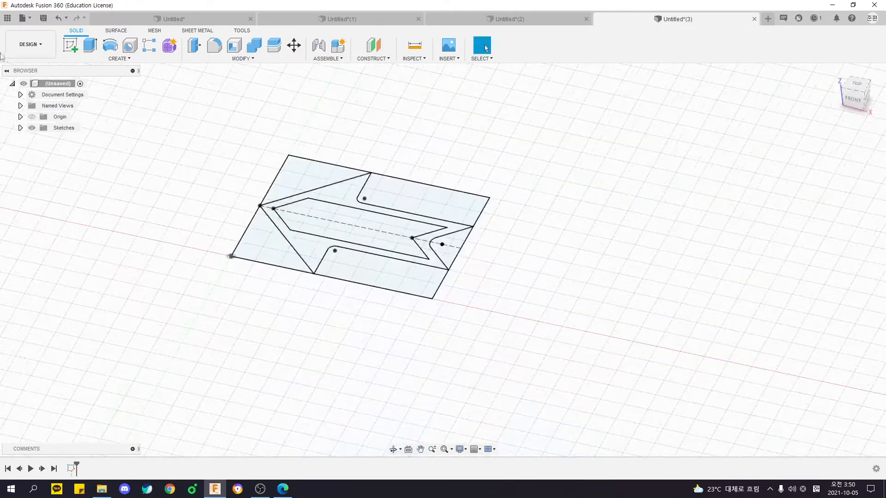
left_click(91, 45)
left_click(372, 206)
key("Return")
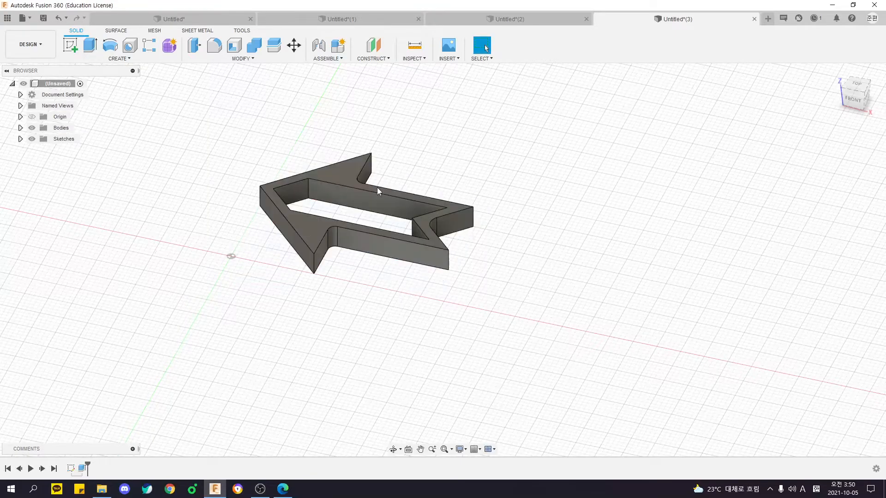
middle_click_drag(462, 222, 528, 265, "shift")
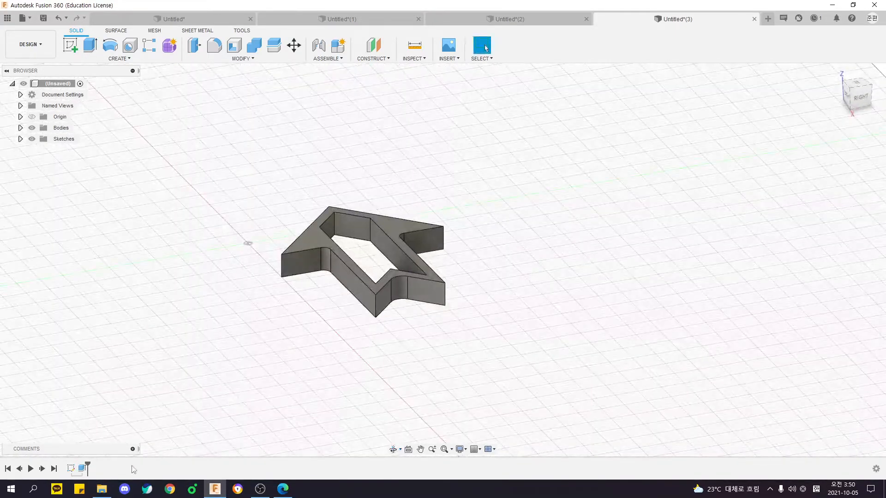
key("ctrl")
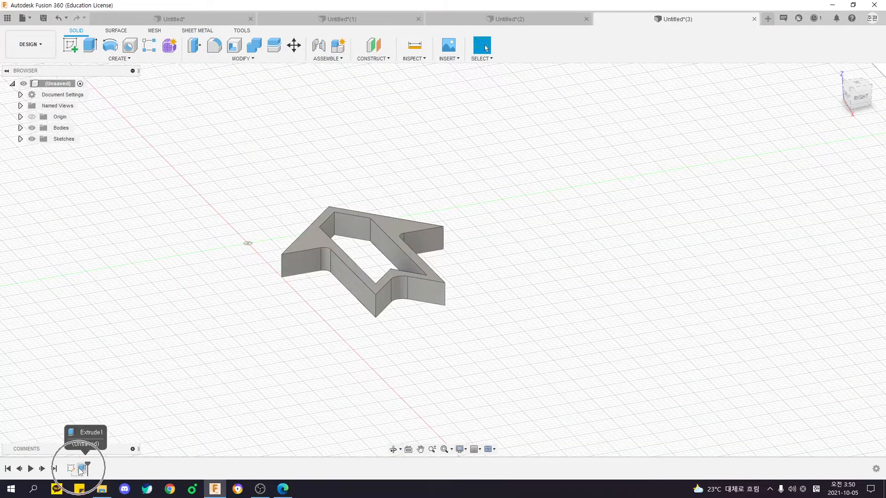
key("ctrl")
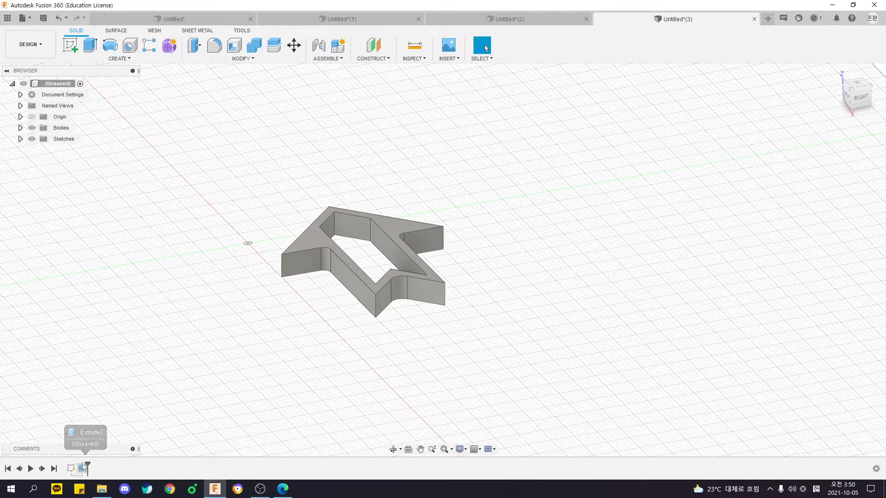
middle_click_drag(249, 354, 296, 350, "shift")
mouse_move(474, 350)
middle_mouse_down("shift")
mouse_move(421, 322)
mouse_move(450, 322)
mouse_move(417, 336)
mouse_move(391, 330)
middle_mouse_up("shift")
left_click_drag(230, 139, 486, 330)
middle_click_drag(409, 366, 380, 347, "shift")
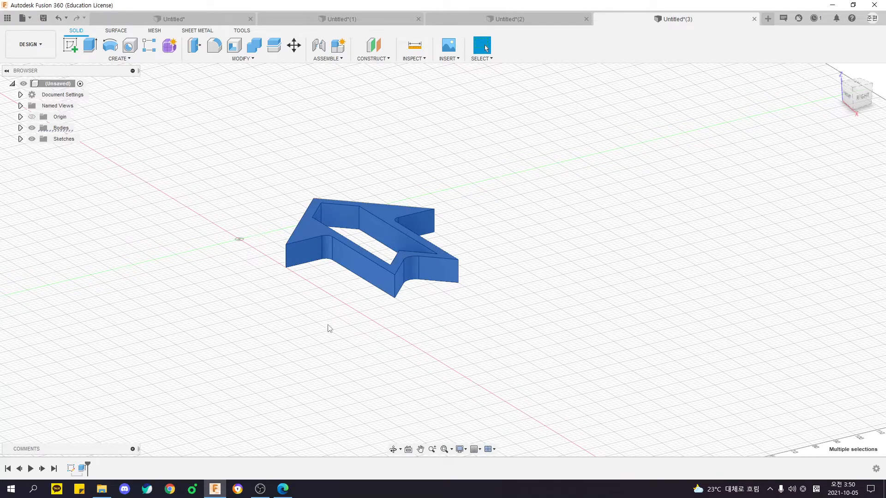
middle_click_drag(320, 300, 440, 337, "shift")
left_click(440, 337)
left_click_drag(282, 152, 626, 387)
middle_click_drag(623, 382, 556, 367, "shift")
left_click(556, 367)
middle_click_drag(527, 330, 351, 328, "shift")
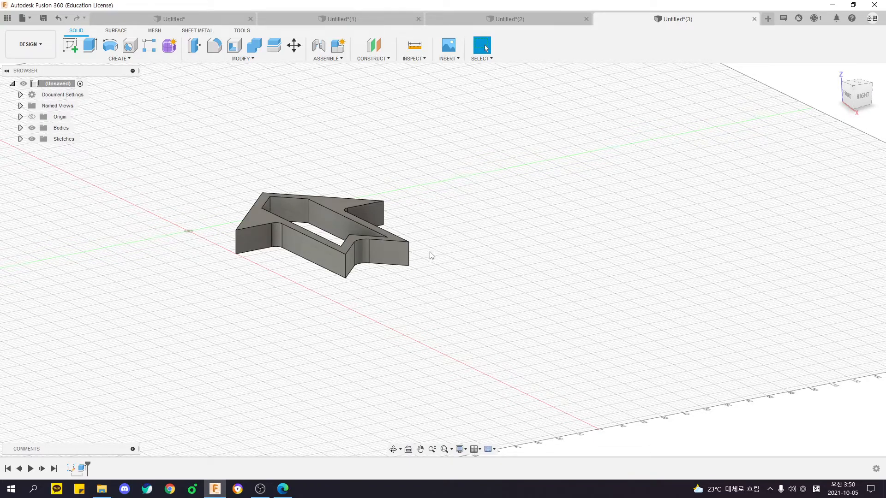
middle_click_drag(395, 300, 395, 237, "shift")
key("Escape")
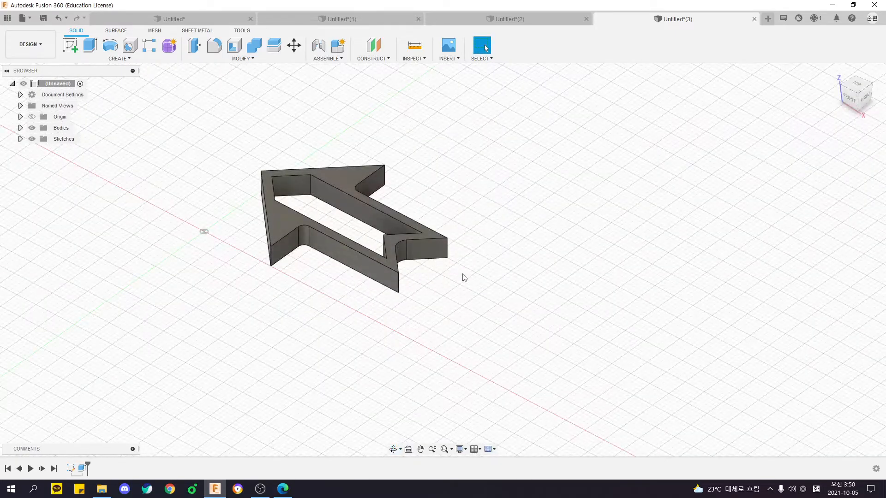
middle_click_drag(463, 276, 274, 177, "shift")
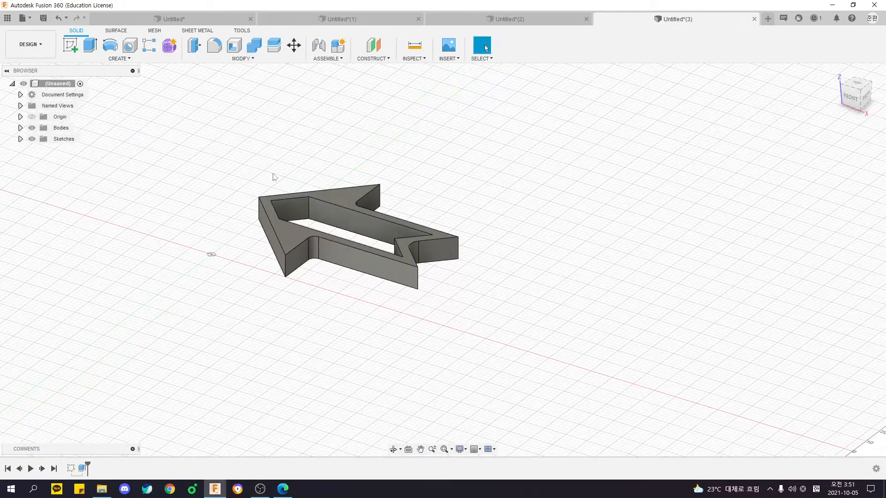
left_click(73, 41)
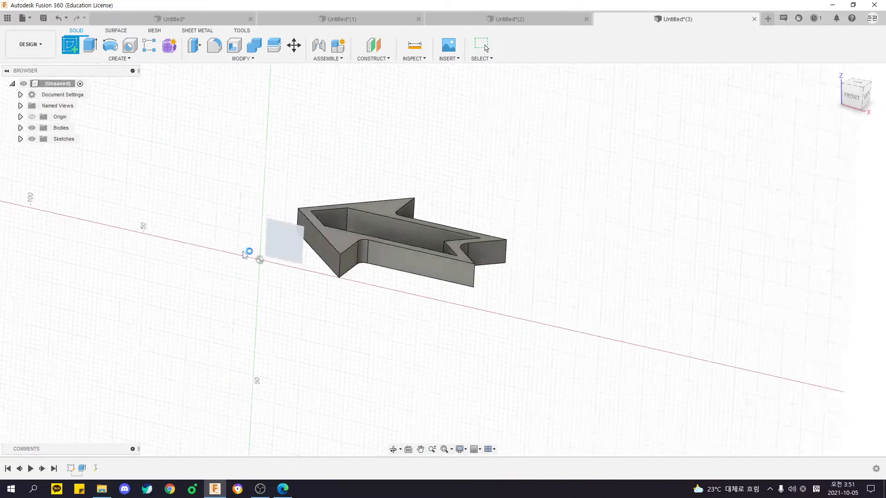
left_click(245, 254)
left_click(119, 59)
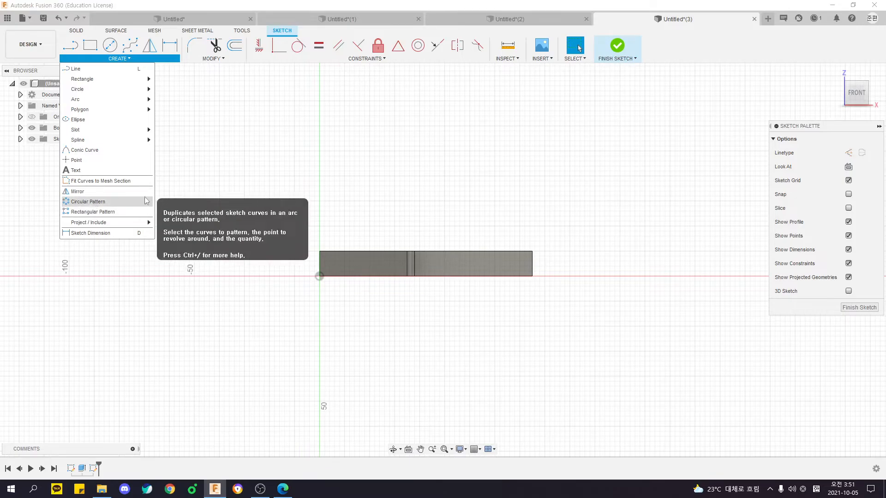
left_click(427, 198)
key("ctrl+z")
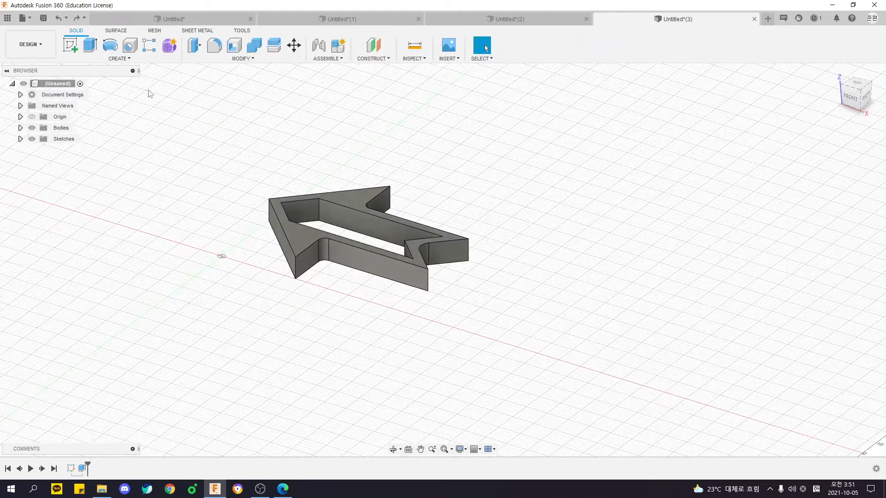
middle_click_drag(424, 153, 406, 173, "shift")
middle_click_drag(406, 173, 442, 198)
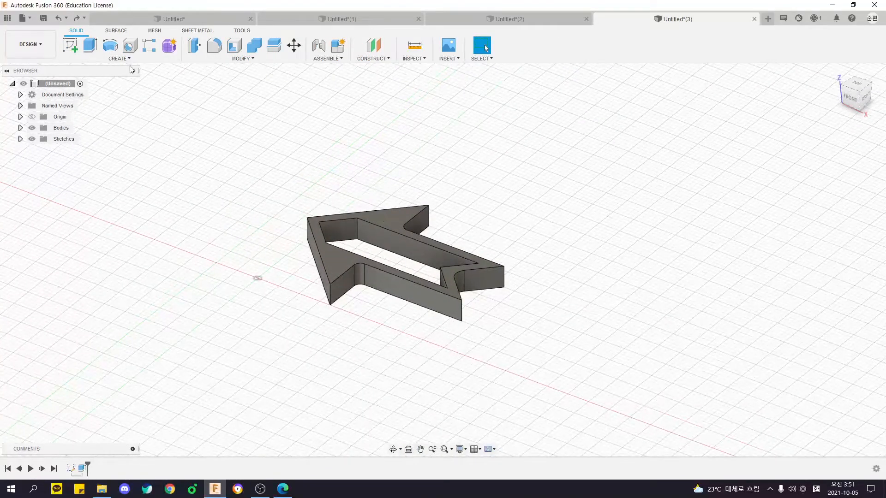
left_click(71, 45)
left_click(387, 213)
left_click_drag(210, 157, 600, 370)
middle_click_drag(600, 370, 522, 358, "shift")
left_click(522, 358)
left_click(119, 58)
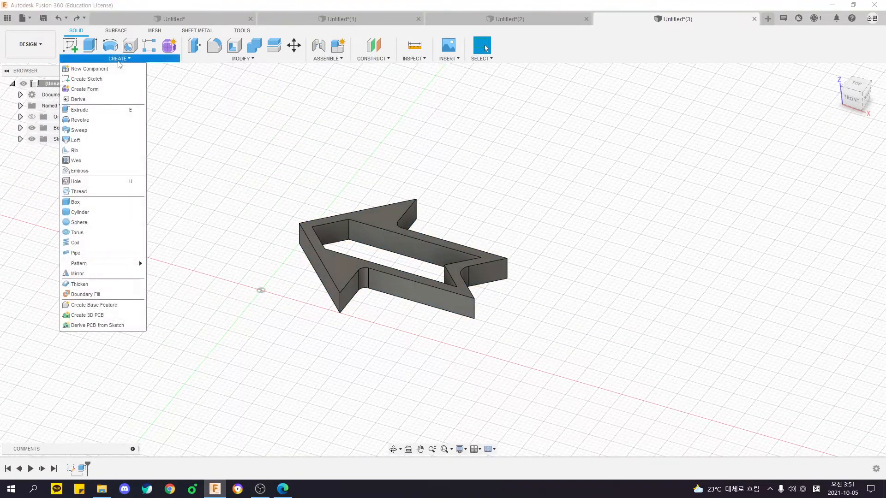
mouse_move(90, 267)
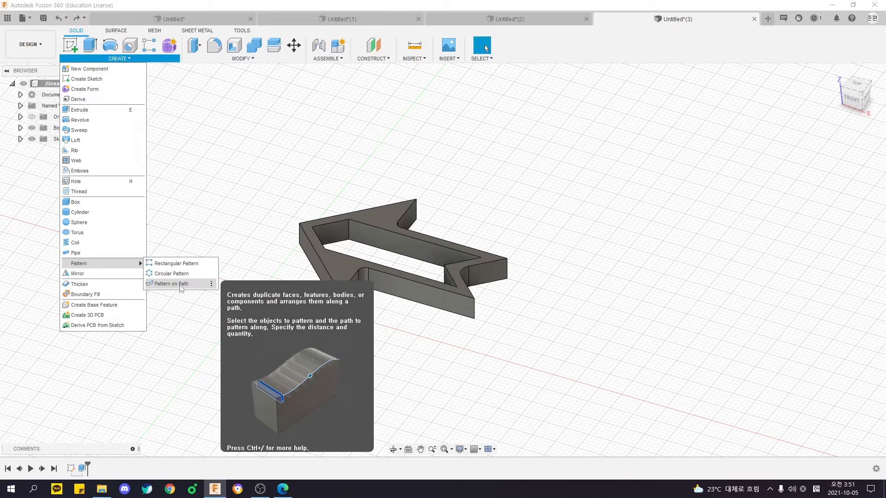
left_click(227, 279)
middle_click_drag(228, 278, 262, 279)
middle_click_drag(226, 212, 264, 195, "shift")
Start a Rectangular Pattern and move its settings dialog clear of the arrow model.
left_click(123, 60)
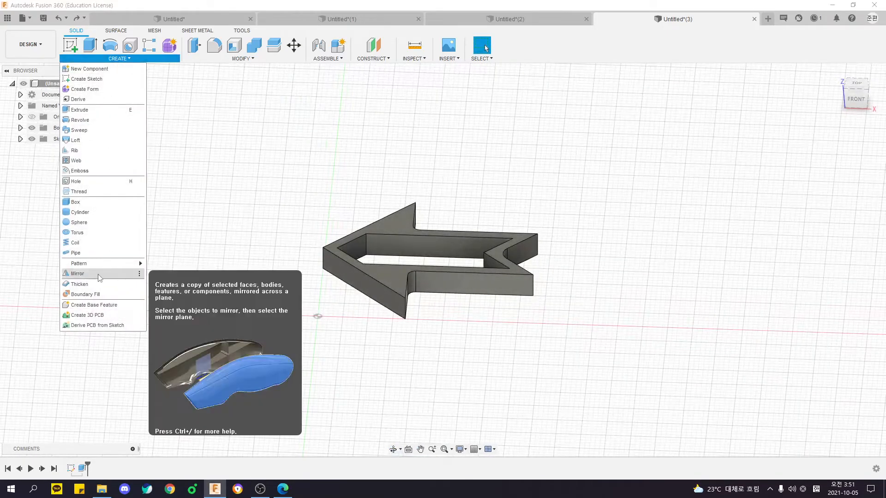
mouse_move(140, 264)
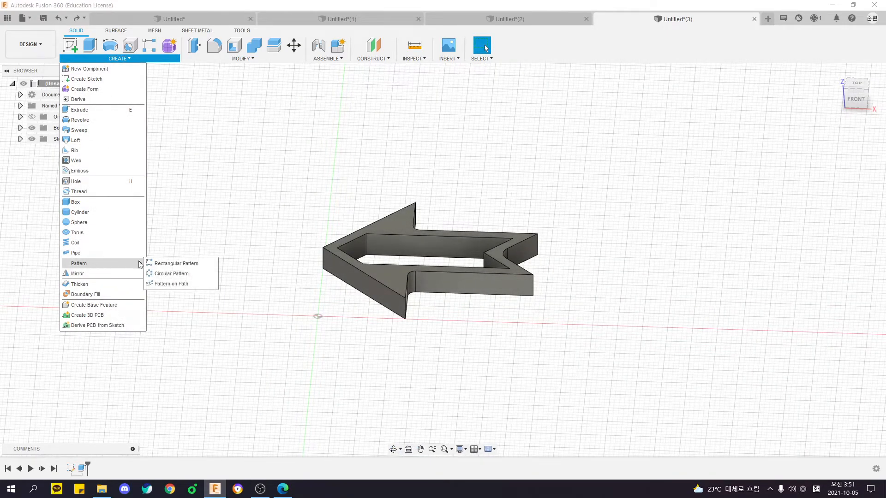
left_click(166, 264)
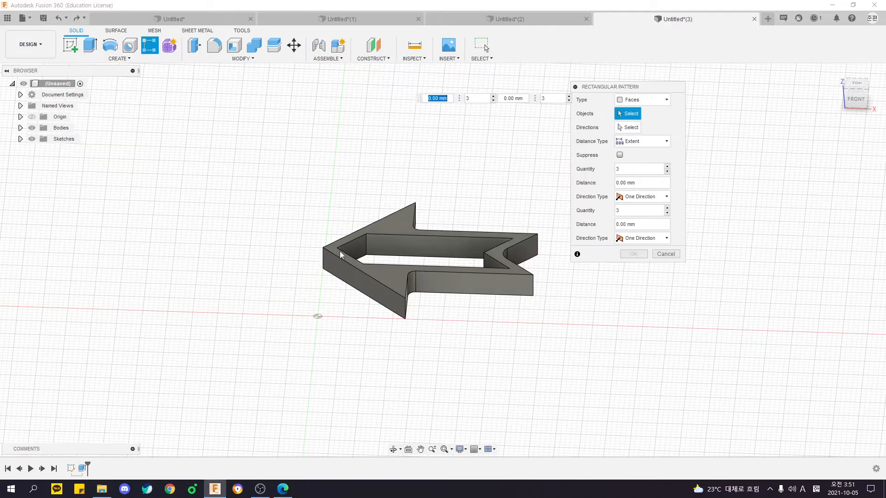
left_click_drag(608, 89, 624, 154)
middle_click_drag(498, 208, 397, 205, "shift")
middle_click_drag(286, 231, 328, 231, "shift")
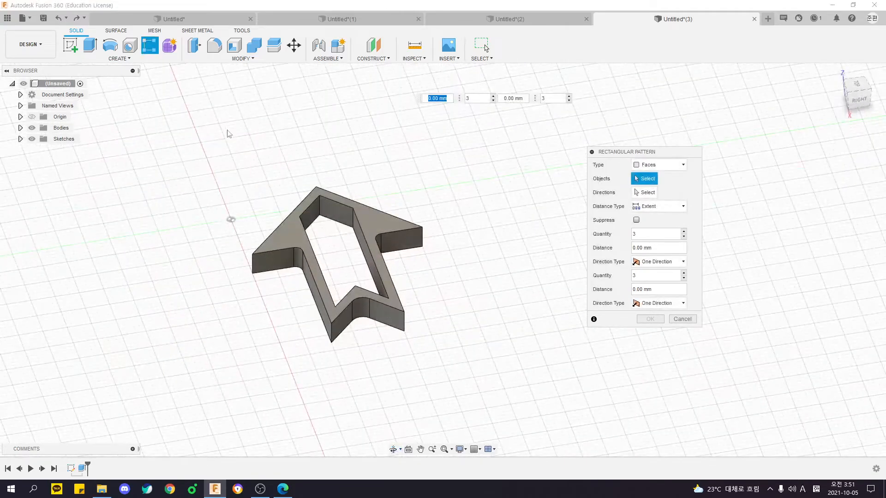
middle_click_drag(424, 252, 471, 244, "shift")
key("ctrl")
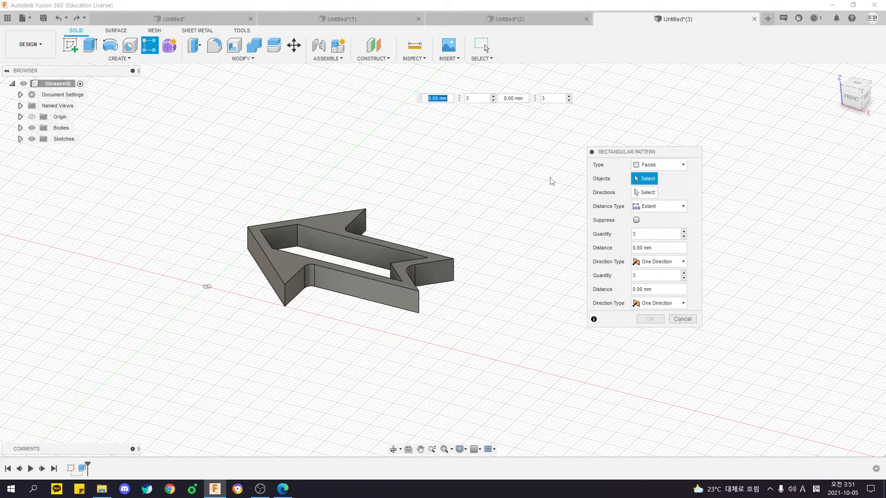
Set the pattern type to Bodies and select the arrow-shaped body as the object to pattern.
left_click(634, 162)
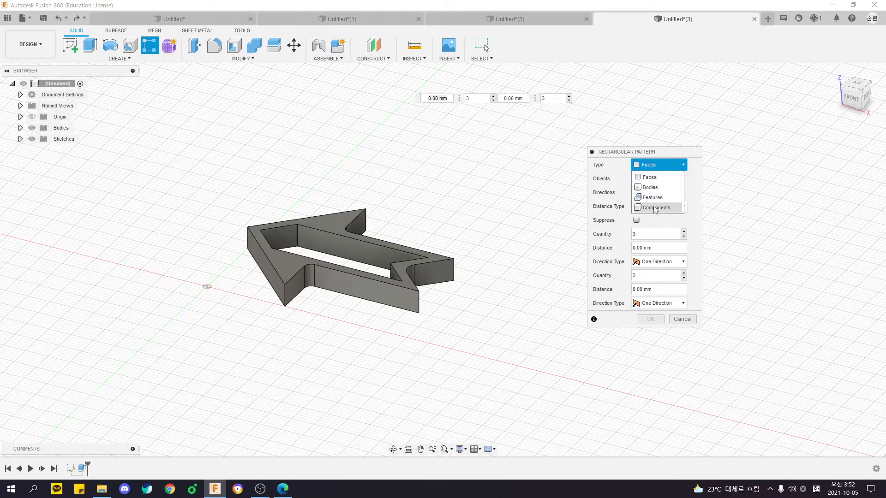
middle_click_drag(482, 226, 512, 259, "shift")
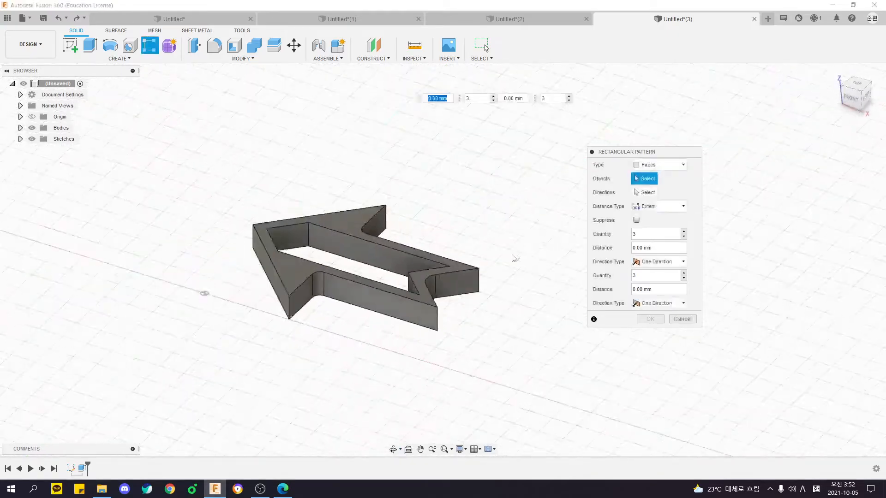
left_click(652, 166)
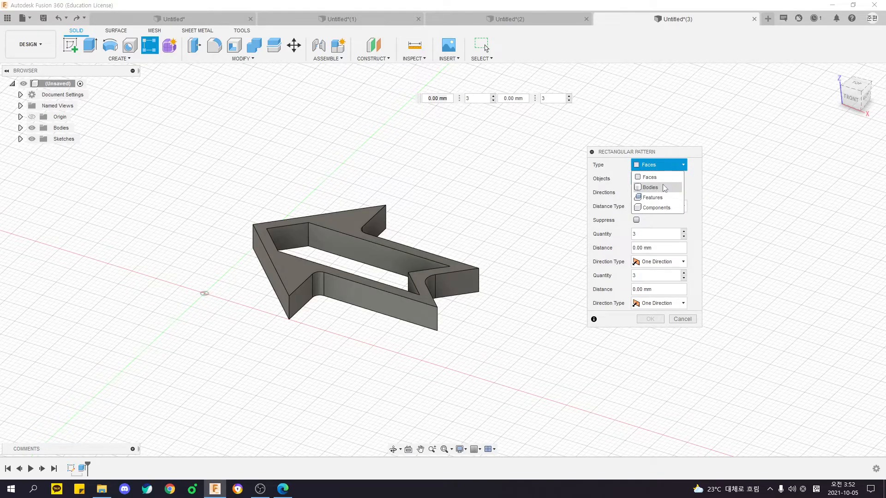
left_click(664, 188)
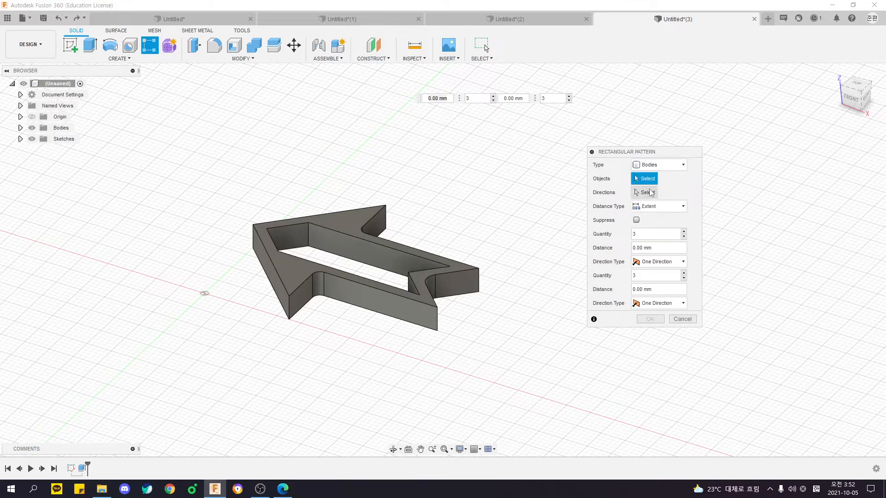
middle_click_drag(513, 235, 507, 219)
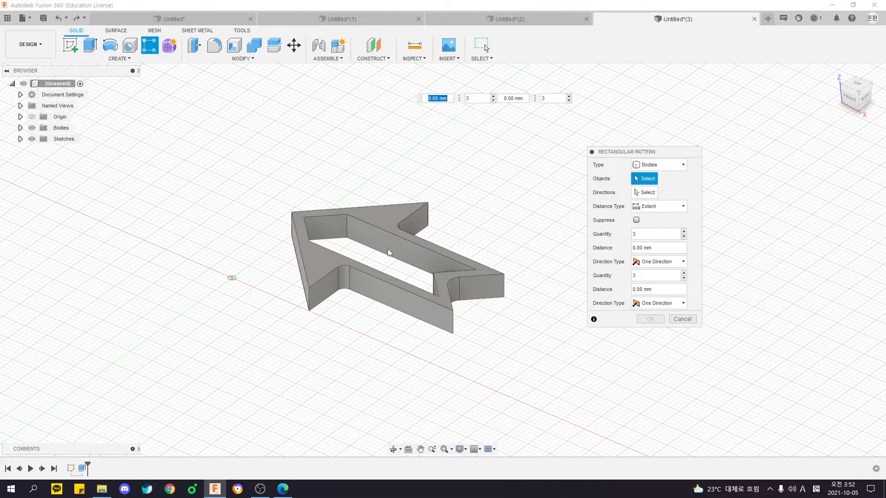
left_click(20, 150)
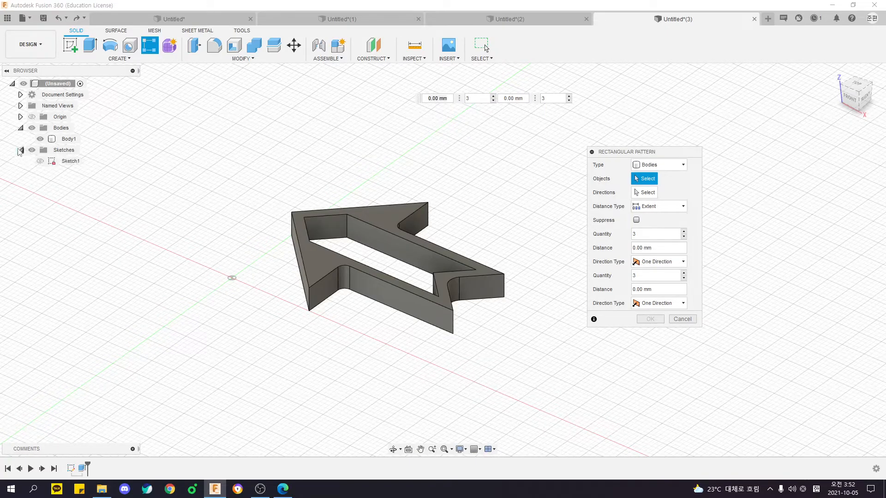
left_click(331, 220)
mouse_move(408, 350)
middle_mouse_down()
mouse_move(369, 354)
mouse_move(401, 352)
middle_mouse_up()
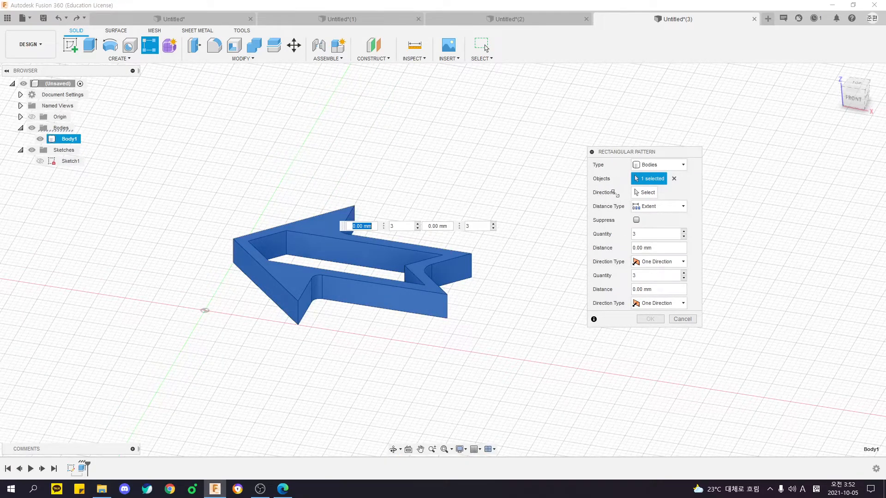
middle_click_drag(480, 255, 465, 267, "shift")
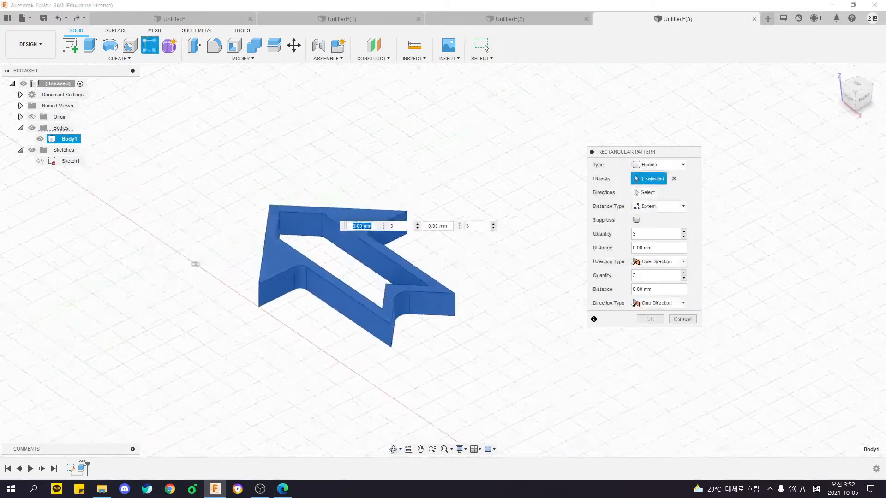
Choose the green Y axis as the pattern direction and set its distance to -35 mm.
left_click(642, 193)
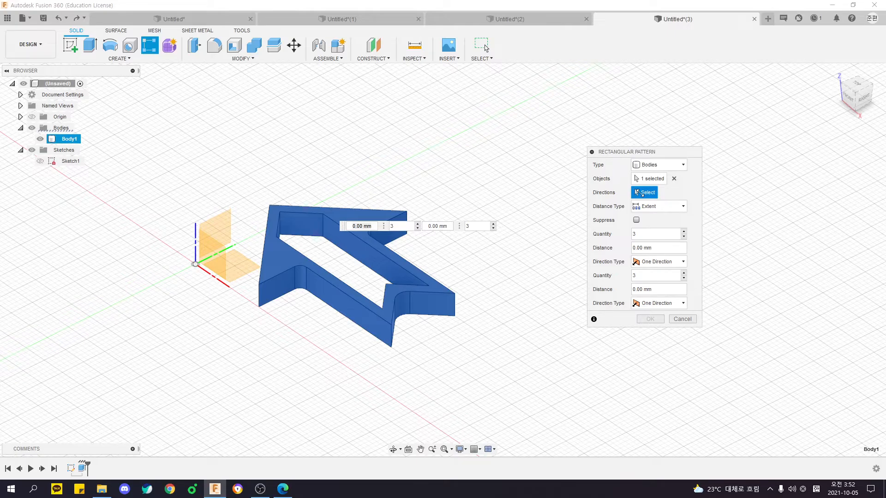
middle_click_drag(434, 266, 440, 306, "shift")
middle_click_drag(442, 267, 311, 224, "shift")
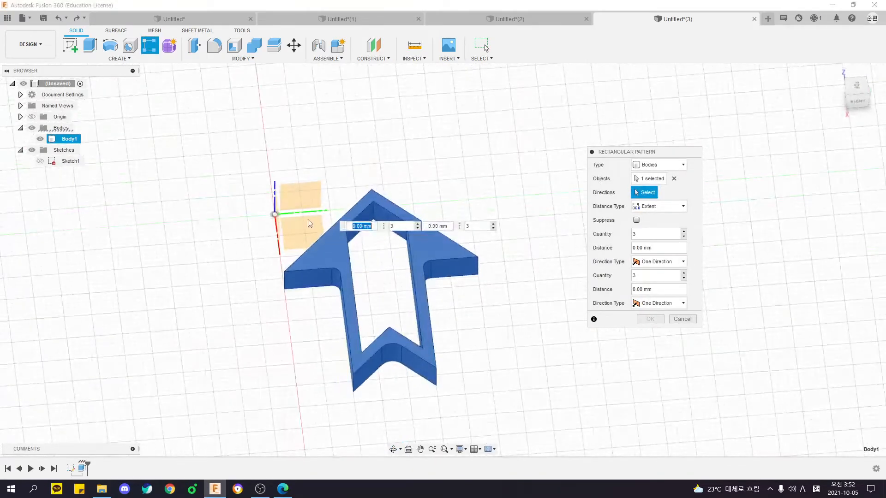
left_click(305, 219)
left_click_drag(390, 291, 279, 235)
middle_click_drag(279, 237, 244, 295, "shift")
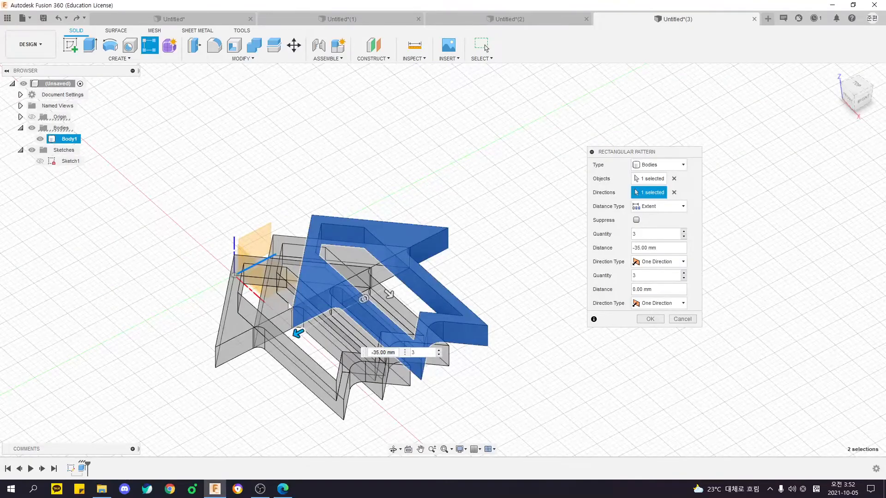
Add the red X axis as second pattern direction and stretch the pattern to -140 mm along Y and 60 mm along X.
left_click(674, 192)
left_click(268, 259)
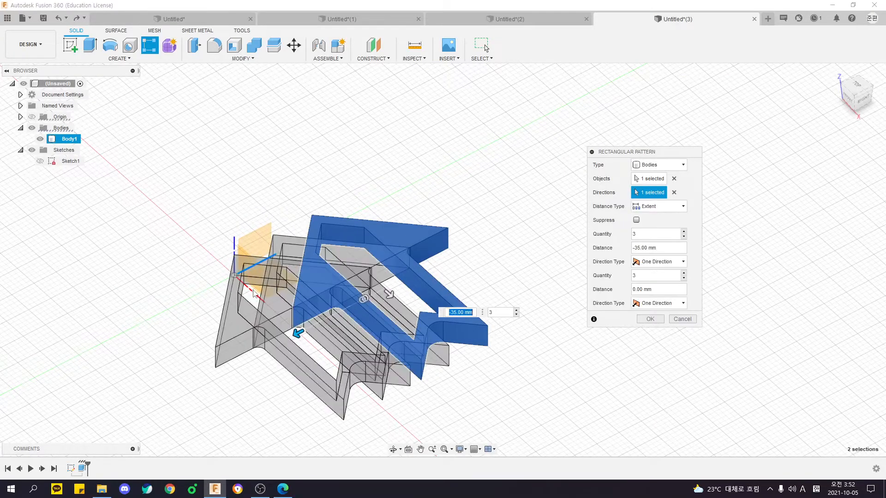
left_click(258, 295)
middle_click_drag(333, 270, 282, 303, "shift")
left_click_drag(384, 297, 396, 409)
scroll(388, 307, "down", 3)
middle_click_drag(387, 307, 386, 238)
middle_click_drag(386, 238, 367, 227, "shift")
left_click_drag(305, 227, 105, 231)
scroll(257, 270, "down", 3)
middle_click_drag(257, 270, 317, 218)
left_click_drag(418, 265, 396, 283)
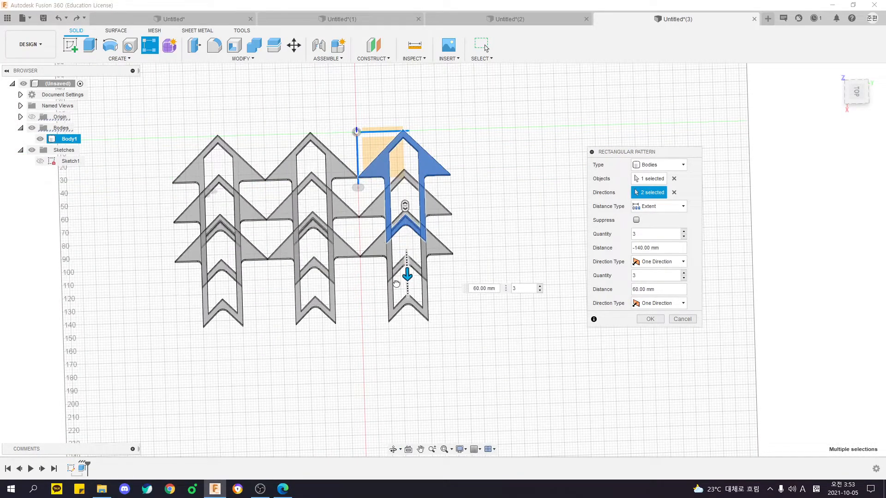
Reduce the pattern distance to 0 mm along Y and 15 mm along X.
left_click_drag(210, 192, 401, 191)
middle_click_drag(324, 220, 495, 180, "shift")
left_click(480, 184)
left_click_drag(480, 182, 457, 185)
scroll(411, 188, "up", 5)
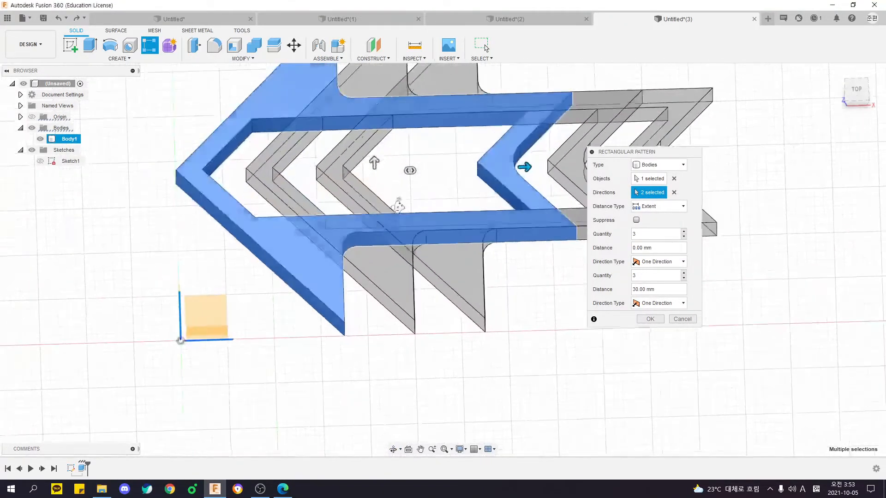
left_click_drag(522, 162, 455, 168)
key("Tab")
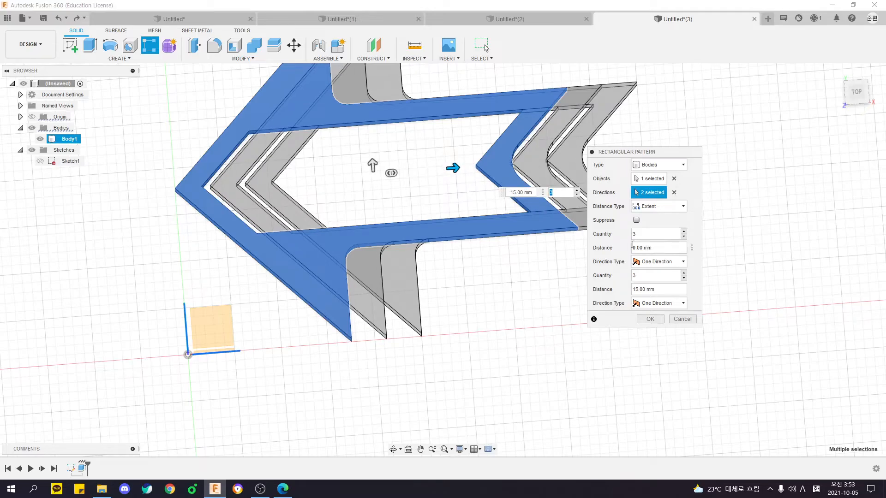
Switch the pattern's distance type to Spacing and set the quantity along the X axis to 9.
middle_click_drag(489, 300, 401, 320, "shift")
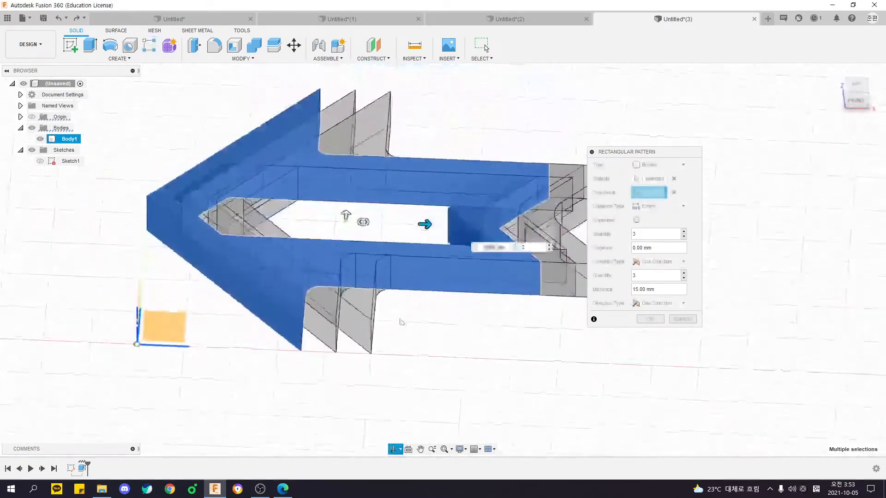
middle_click_drag(481, 193, 694, 224, "shift")
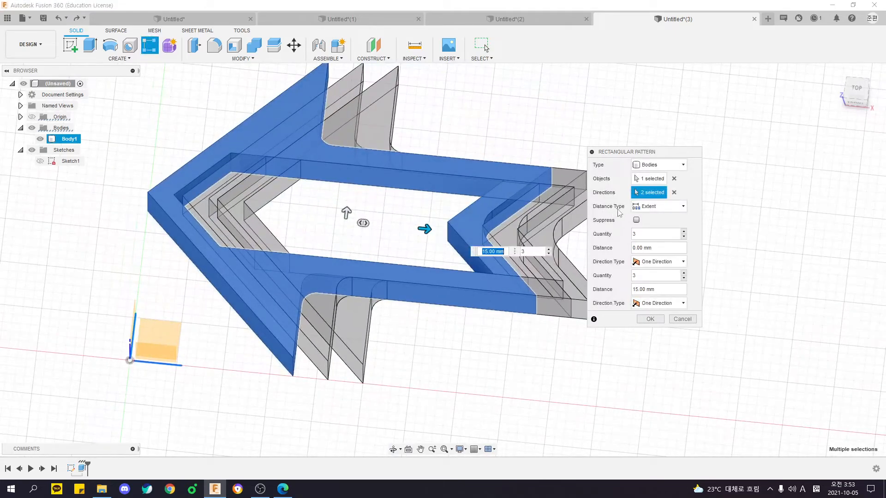
middle_click_drag(443, 207, 446, 229, "shift")
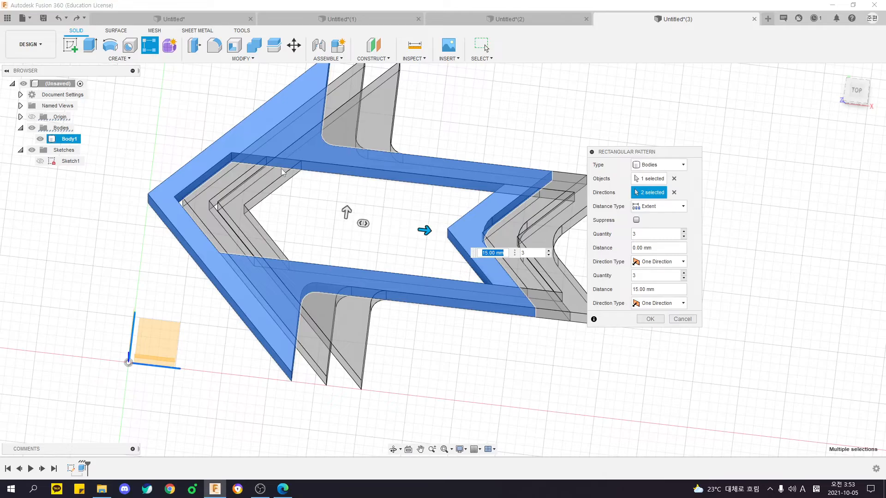
middle_click_drag(327, 213, 583, 197, "shift")
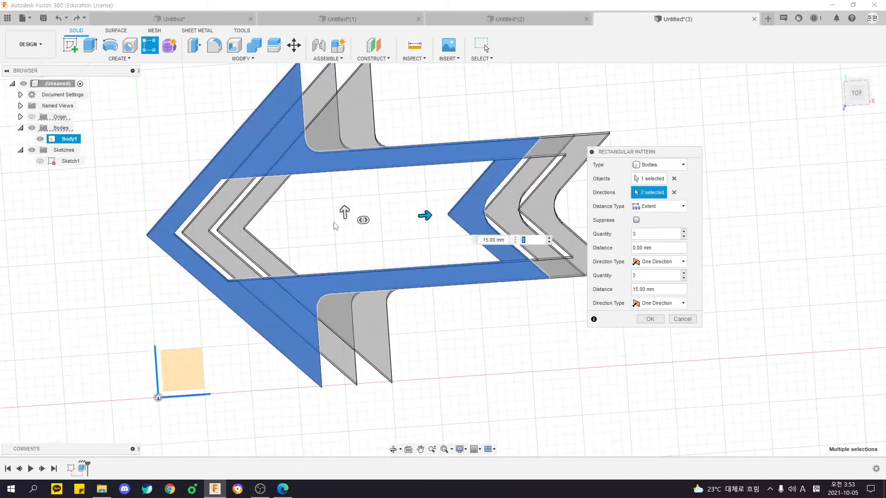
left_click(658, 206)
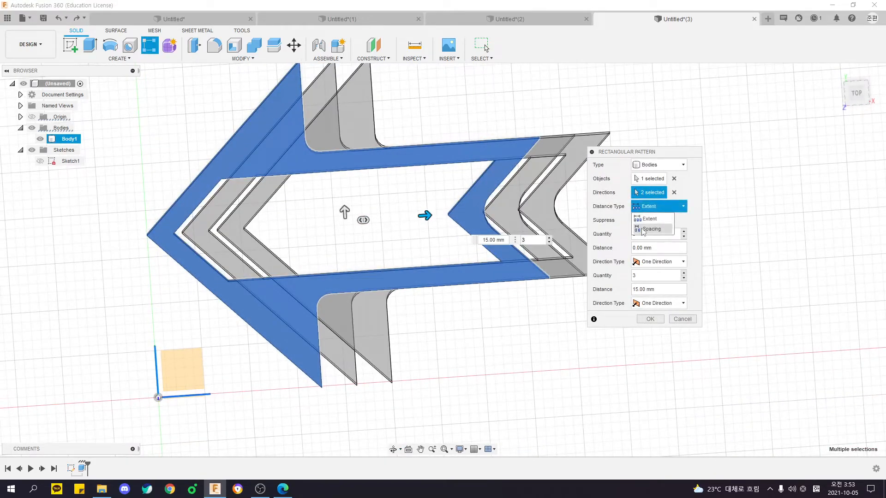
left_click(651, 229)
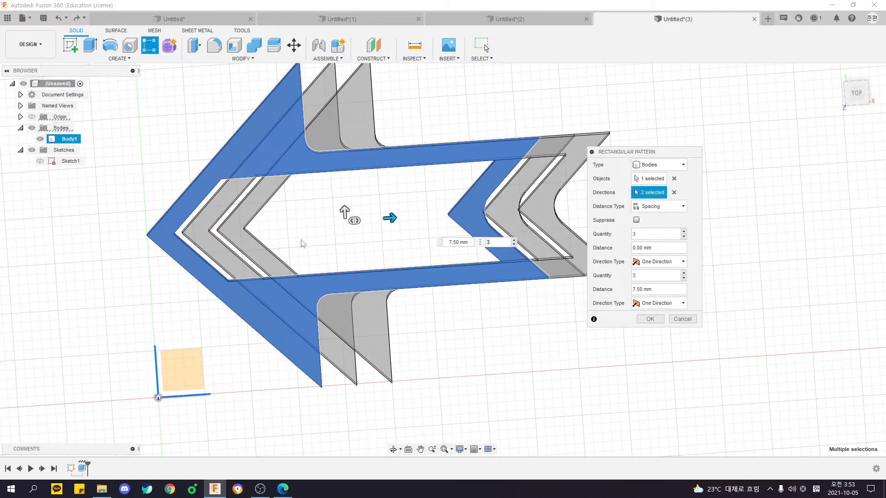
scroll(515, 241, "up", 5)
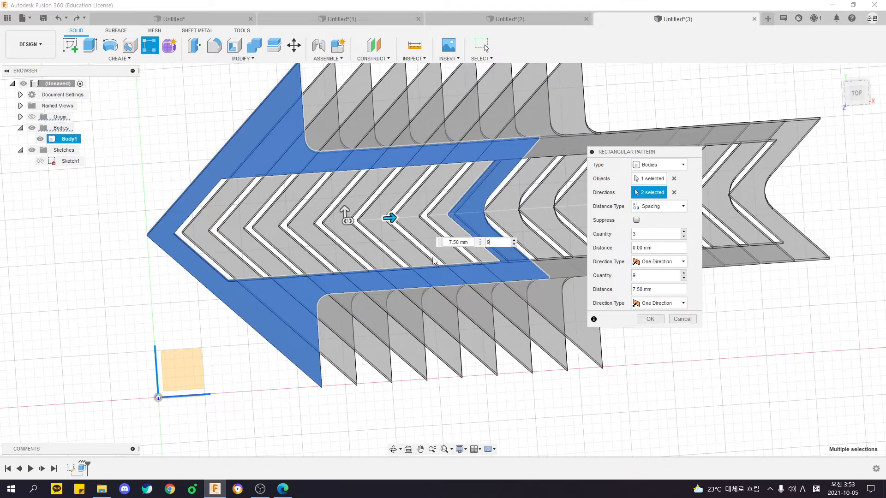
scroll(515, 241, "up", 2)
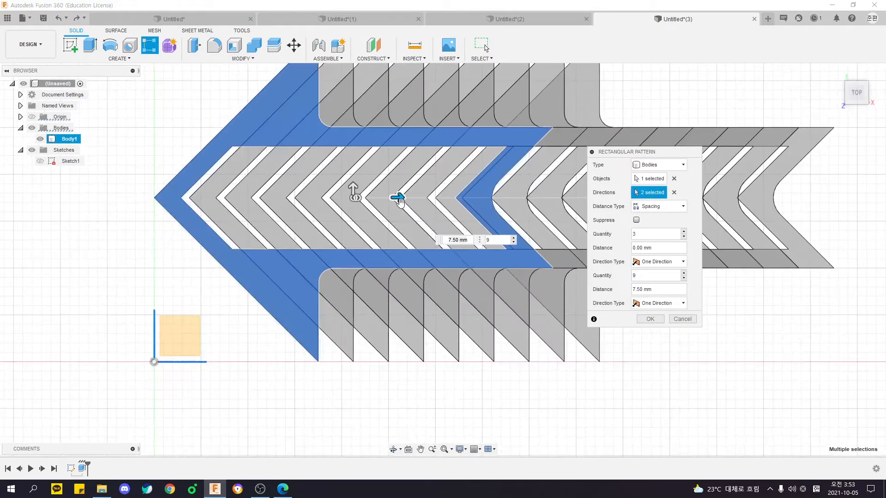
left_click(514, 242)
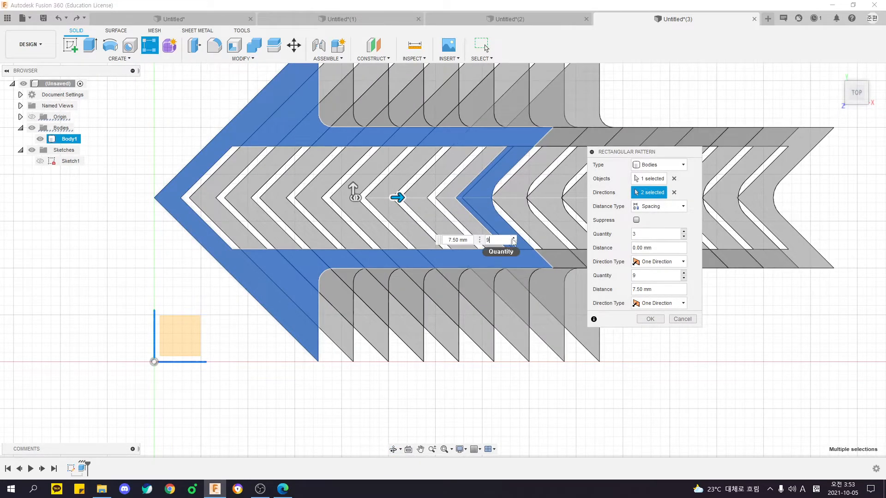
Set the pattern along the X axis to 8 copies spaced 8 mm apart and create the rectangular pattern.
type("10")
left_click(521, 223)
left_click(522, 223)
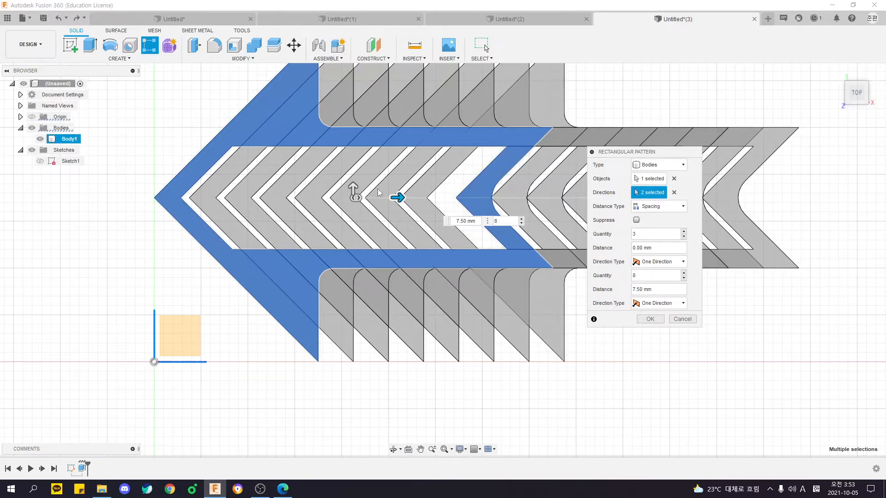
mouse_move(397, 198)
left_mouse_down()
mouse_move(412, 197)
mouse_move(402, 198)
left_mouse_up()
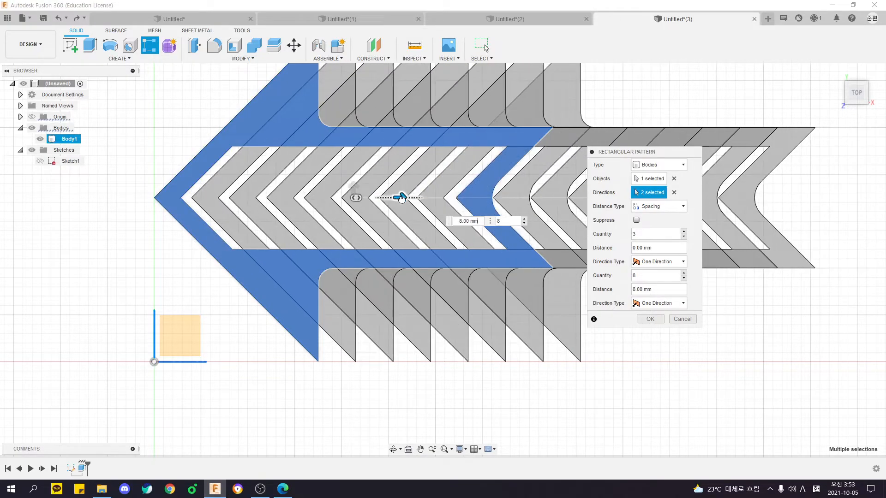
key("Tab")
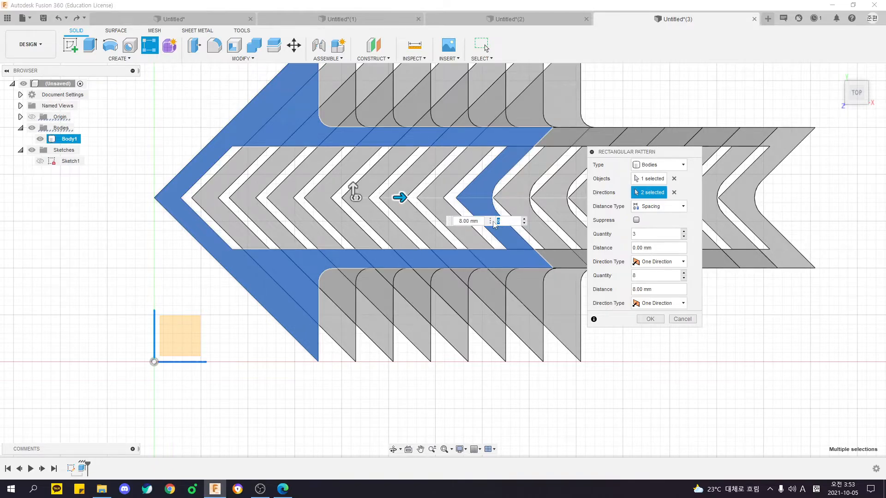
middle_click_drag(426, 244, 392, 249)
scroll(474, 287, "down", 1)
middle_click_drag(504, 303, 410, 288)
scroll(411, 291, "down", 2)
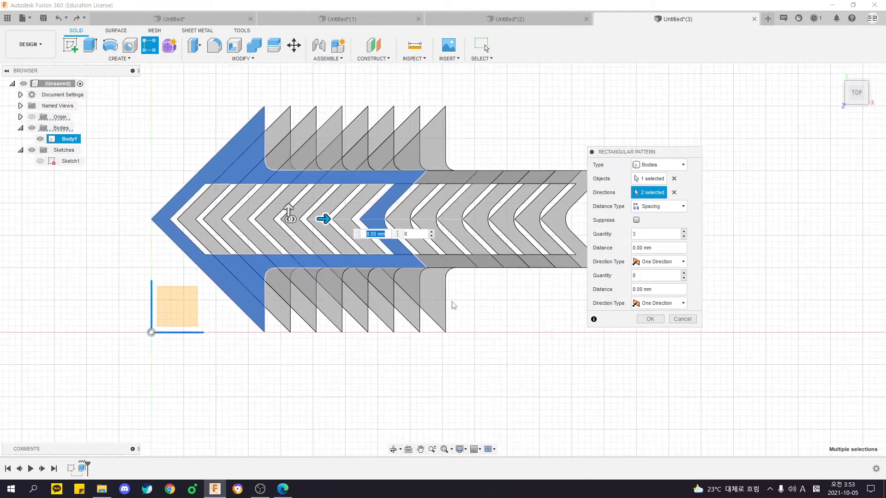
left_click(650, 318)
middle_click_drag(476, 342, 303, 136, "shift")
middle_click_drag(410, 267, 463, 273, "shift")
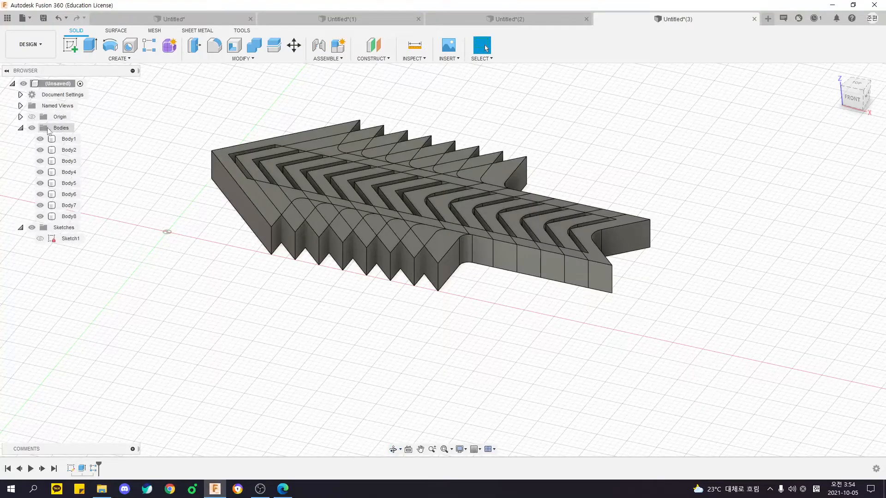
Undo the rectangular pattern of the arrow body.
left_click(69, 139)
left_click(69, 217, "shift")
mouse_move(206, 274)
middle_mouse_down("shift")
mouse_move(180, 266)
mouse_move(212, 258)
mouse_move(300, 308)
mouse_move(257, 291)
middle_mouse_up("shift")
key("ctrl+z")
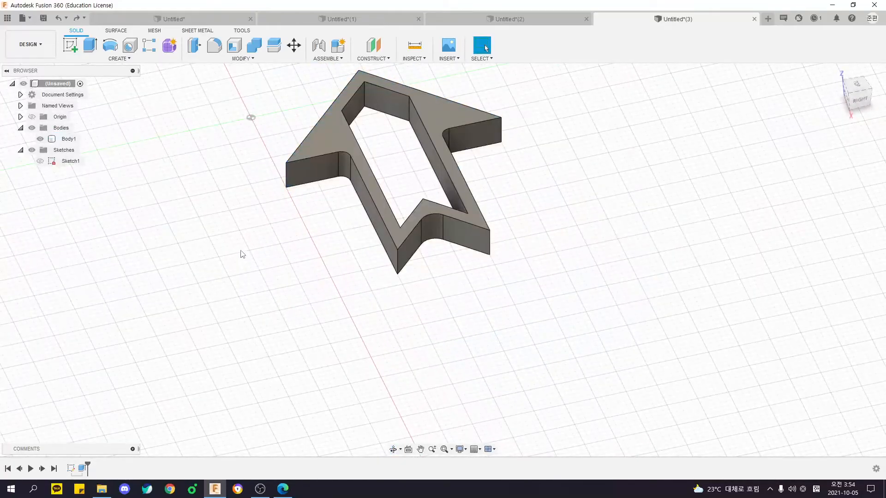
Start a circular pattern of type Bodies and choose the arrow body as its object.
left_click(119, 59)
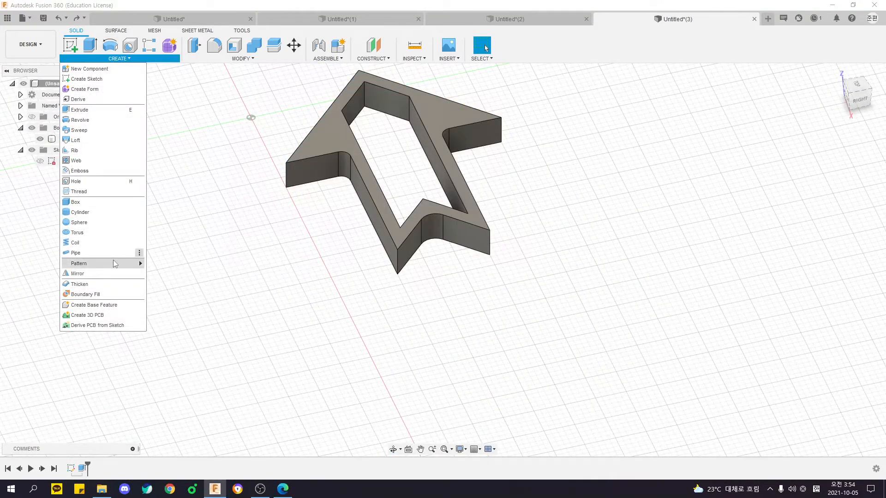
mouse_move(133, 263)
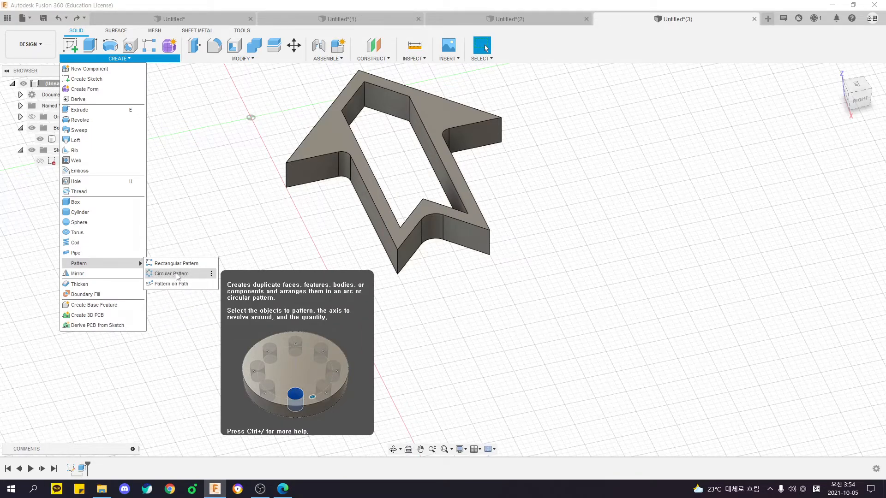
left_click(178, 274)
scroll(303, 272, "down", 3)
middle_click_drag(318, 271, 356, 291, "shift")
middle_click_drag(358, 328, 512, 261, "shift")
left_click(638, 163)
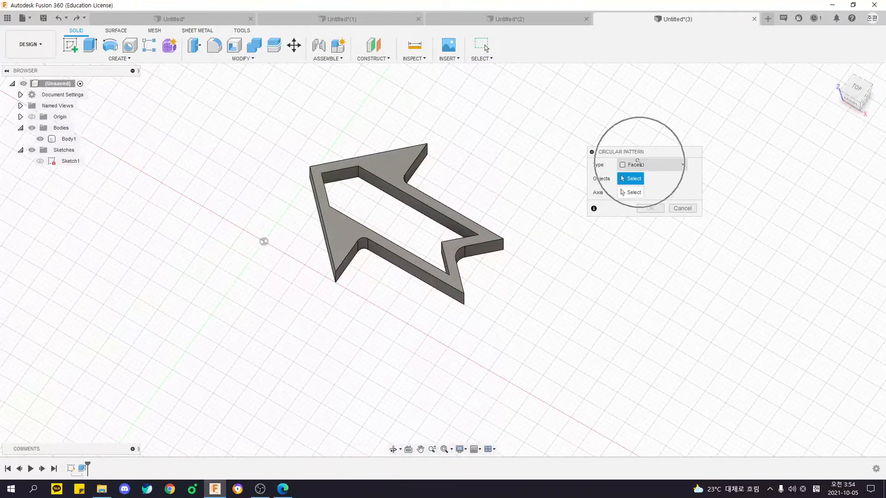
left_click(641, 187)
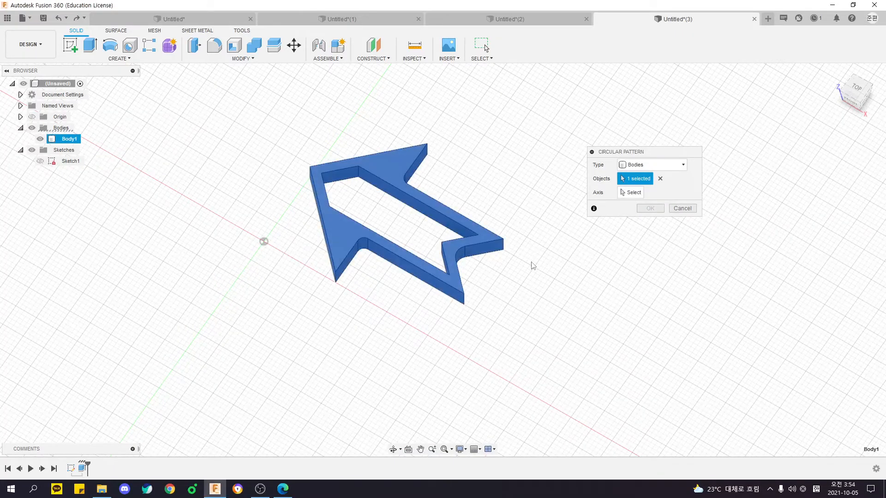
Choose the blue Z axis at the origin as the circular pattern's rotation axis.
left_click(636, 195)
middle_click_drag(419, 214, 456, 209, "shift")
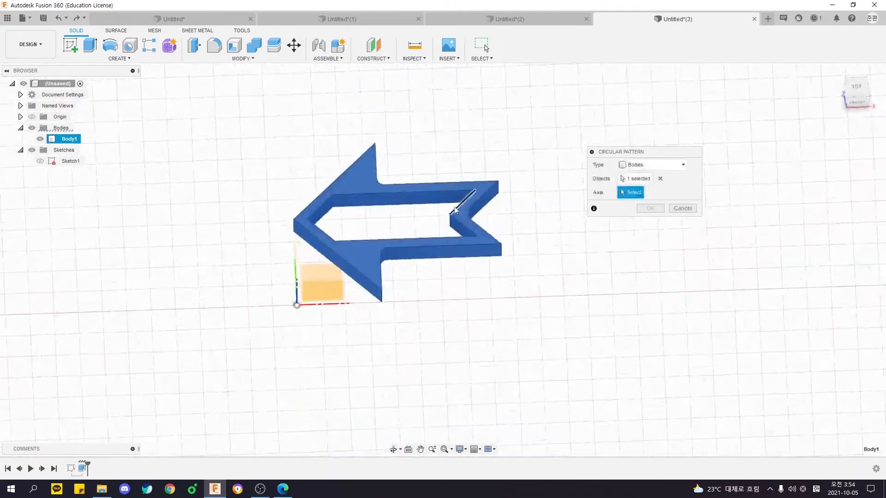
left_click(296, 288)
middle_click_drag(296, 296, 294, 360, "shift")
scroll(385, 157, "down", 3)
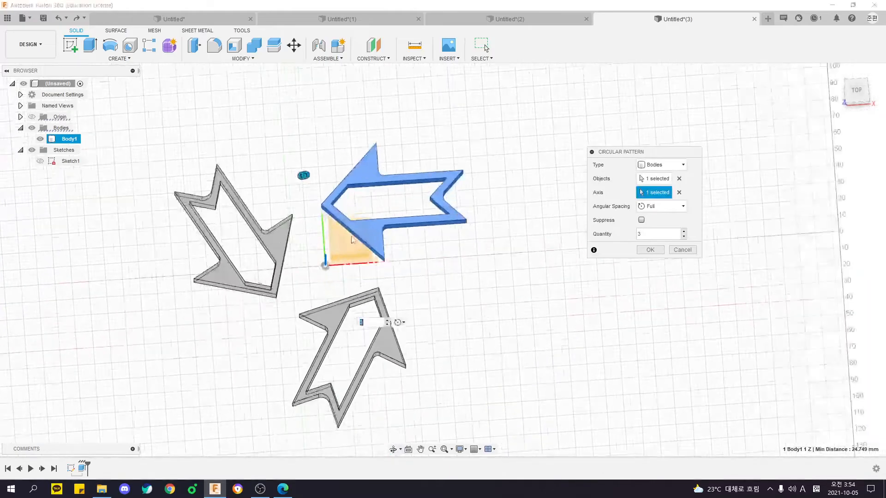
Raise the circular pattern's quantity to 12 over the full angle and create it.
left_click(857, 89)
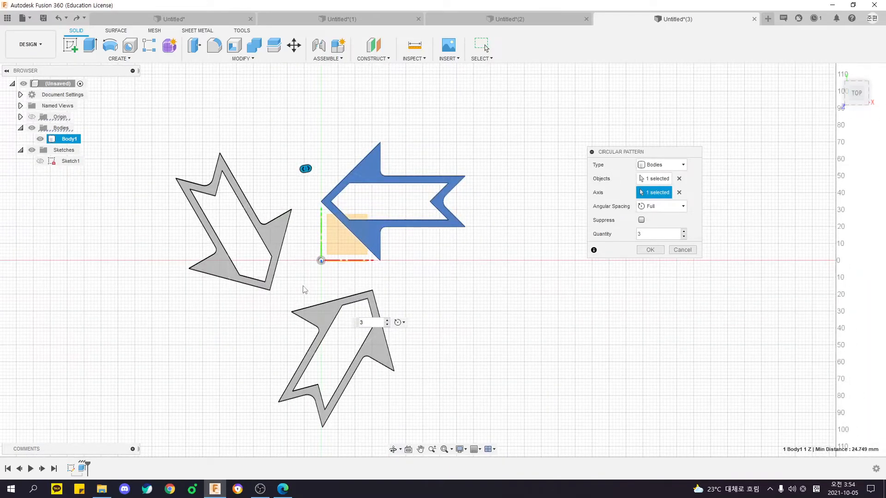
left_click_drag(309, 173, 409, 225)
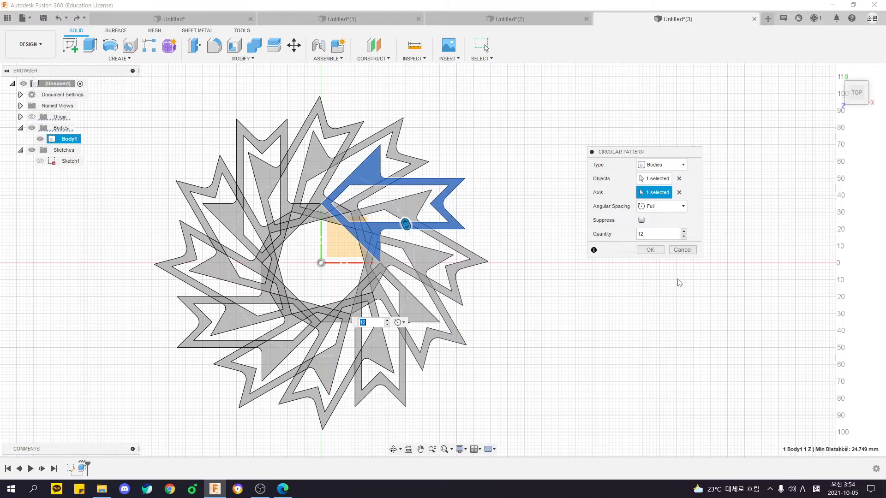
left_click(650, 249)
mouse_move(475, 316)
middle_mouse_down("shift")
mouse_move(494, 264)
mouse_move(489, 286)
mouse_move(464, 305)
mouse_move(526, 291)
mouse_move(544, 276)
middle_mouse_up("shift")
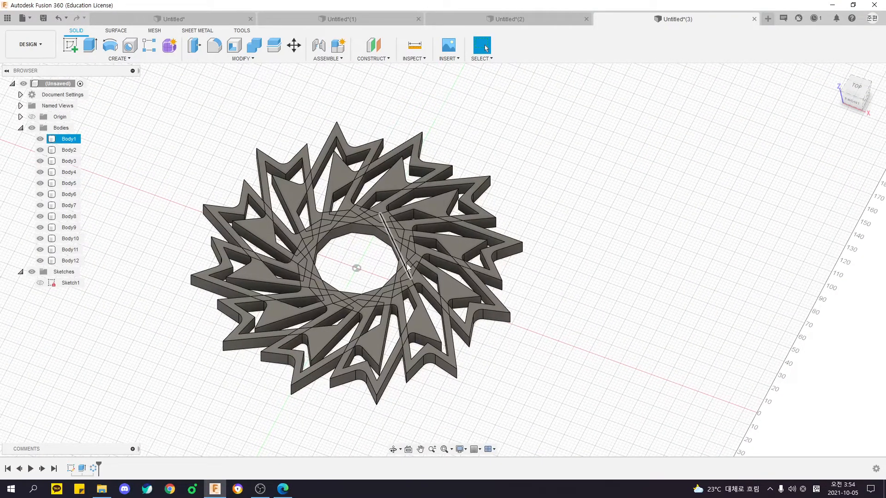
middle_click_drag(376, 264, 410, 265)
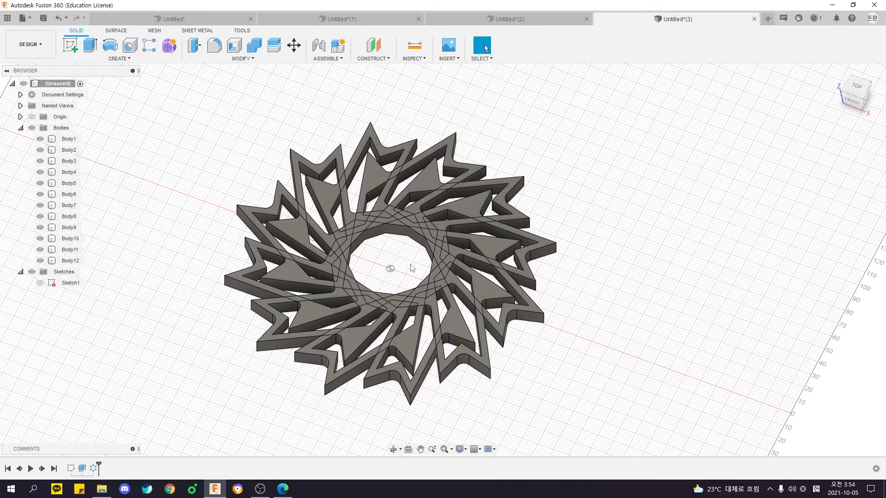
left_click(73, 140)
left_click(70, 260, "shift")
left_click(174, 290)
left_click(242, 58)
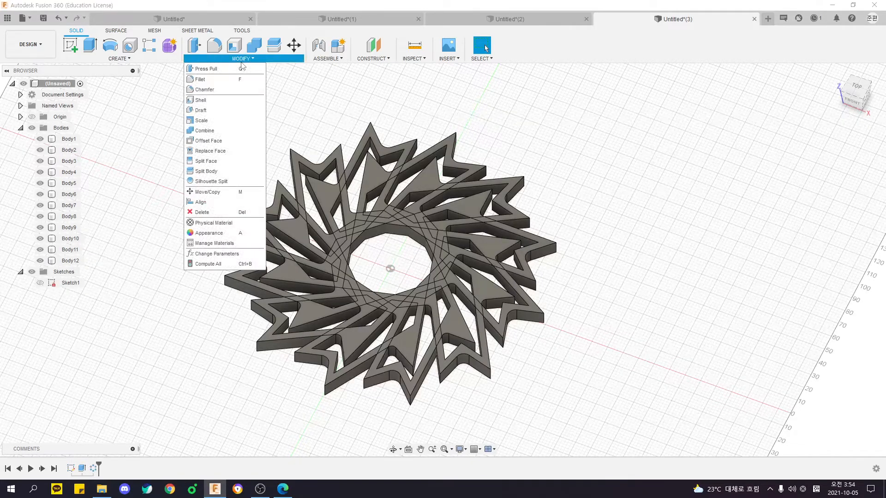
left_click(205, 131)
middle_click_drag(211, 138, 280, 164, "shift")
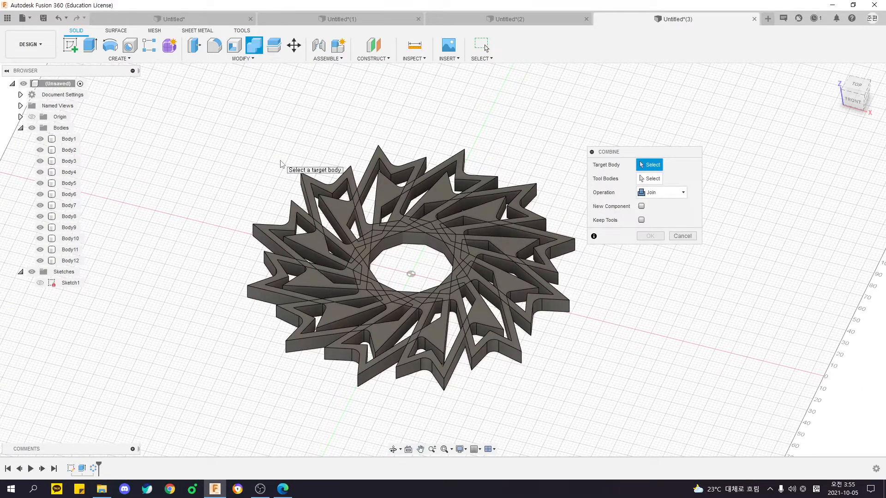
middle_click_drag(280, 164, 201, 126)
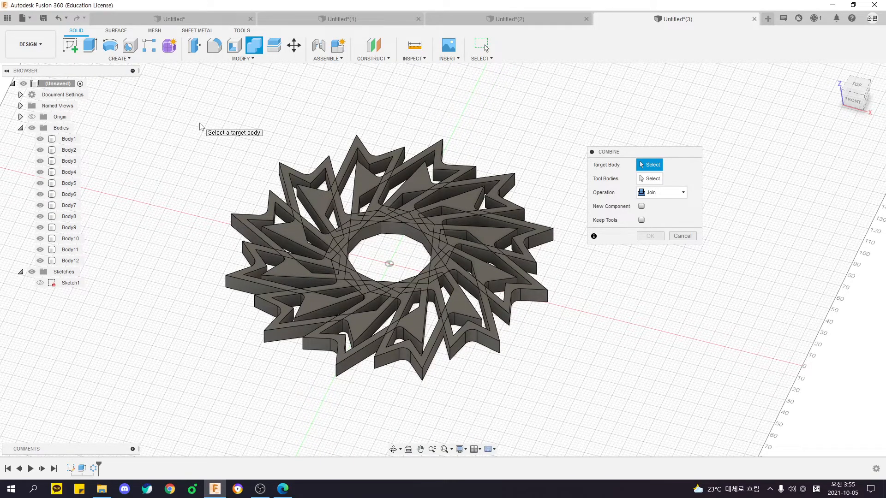
middle_click_drag(209, 130, 174, 134)
key("Escape")
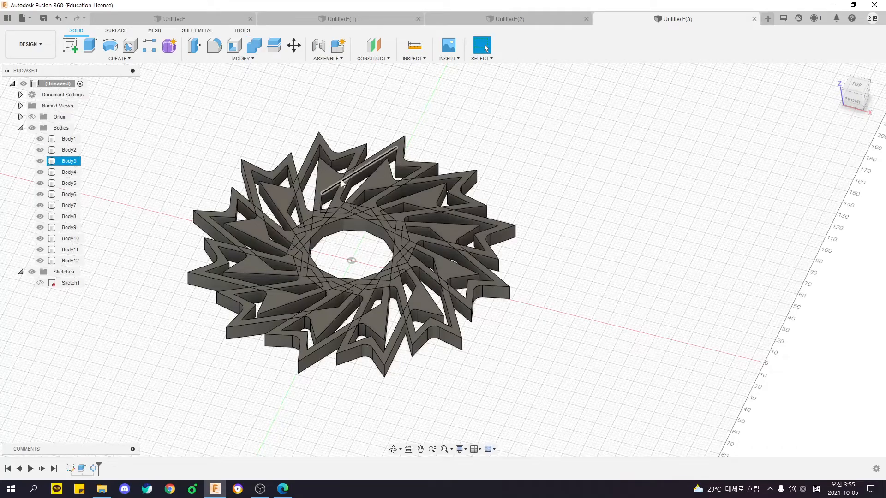
Examine the overlapping outlines of the arrow bodies around the central opening.
middle_click_drag(321, 200, 300, 204, "shift")
scroll(300, 205, "up", 3)
middle_click_drag(375, 253, 366, 223, "shift")
scroll(365, 276, "up", 2)
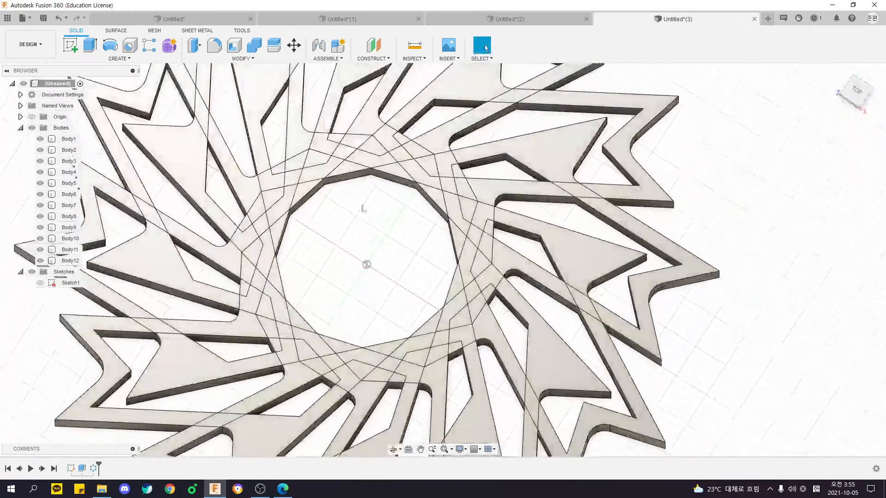
left_click(404, 165)
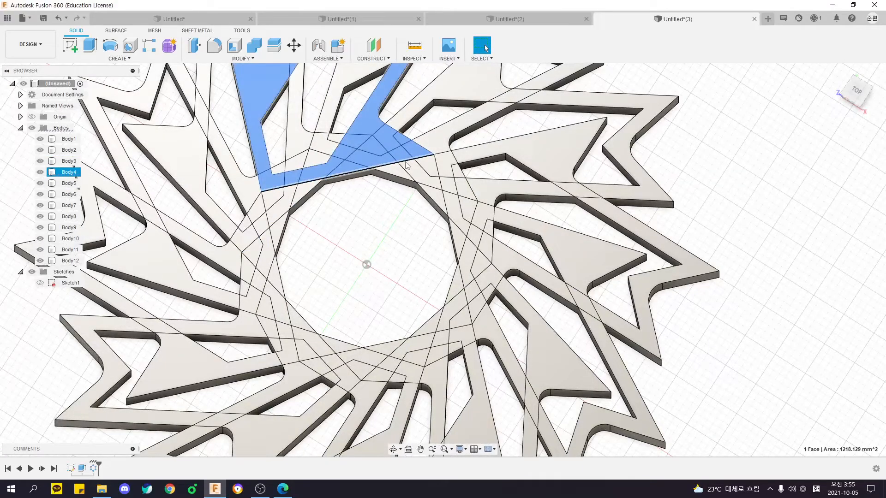
left_click(466, 240, "ctrl")
scroll(462, 240, "down", 5)
key("Escape")
left_click(69, 138)
left_click(70, 261, "shift")
middle_click_drag(147, 232, 202, 232)
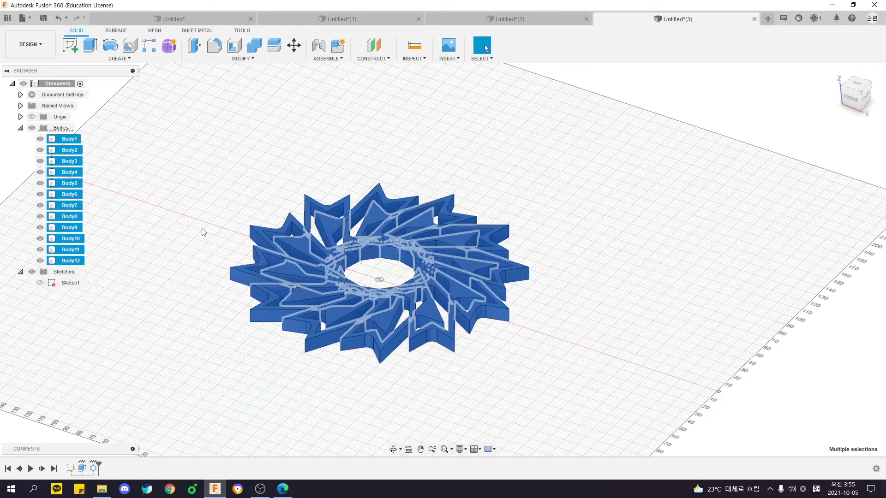
left_click(193, 225)
middle_click_drag(193, 225, 196, 252, "shift")
left_click_drag(176, 132, 606, 412)
middle_click_drag(607, 412, 572, 398, "shift")
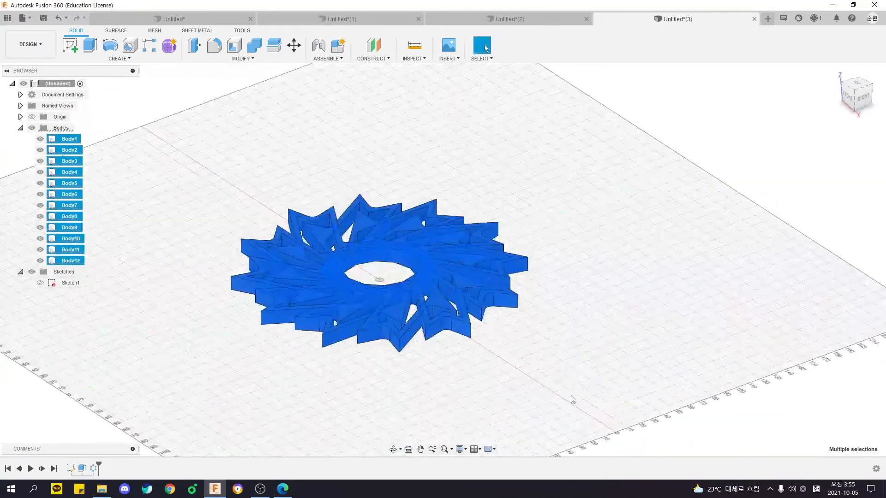
left_click(531, 338)
Start a Combine with the Join operation and choose one of the arrow bodies as the target body.
left_click(254, 45)
middle_click_drag(340, 139, 351, 170, "shift")
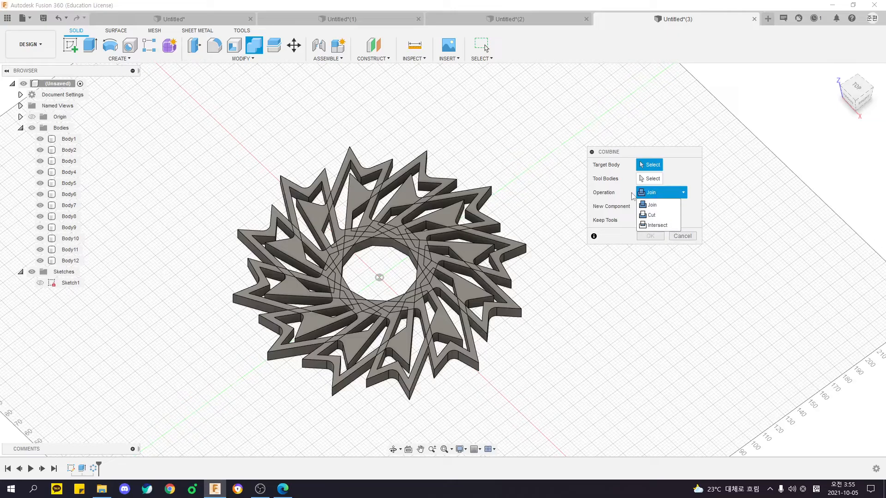
left_click(611, 184)
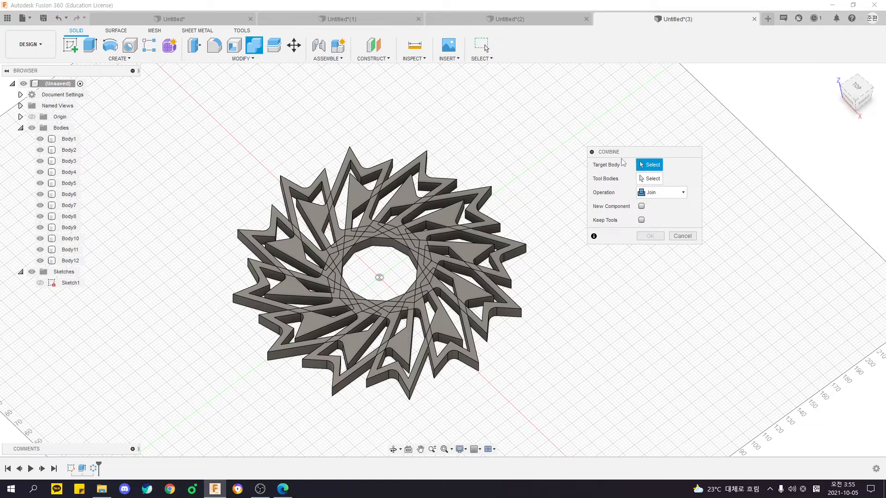
middle_click_drag(467, 159, 444, 137, "shift")
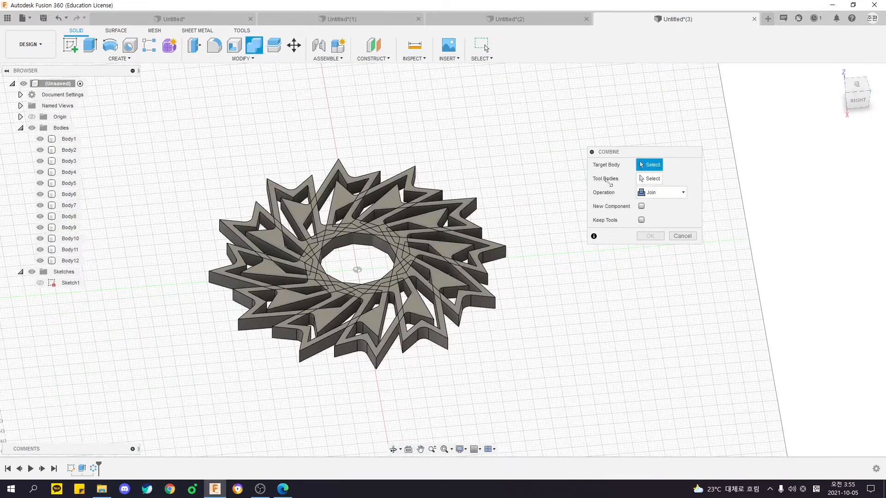
middle_click_drag(490, 179, 300, 148, "shift")
middle_click_drag(219, 181, 303, 158, "shift")
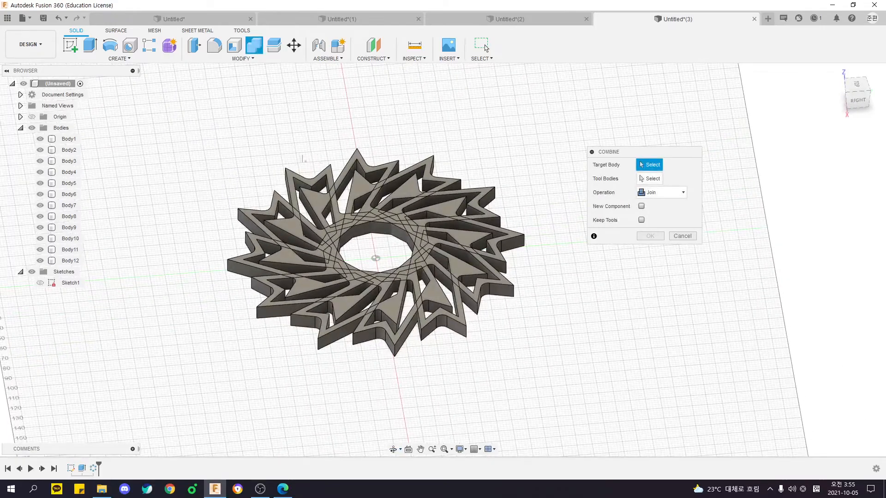
left_click(289, 178)
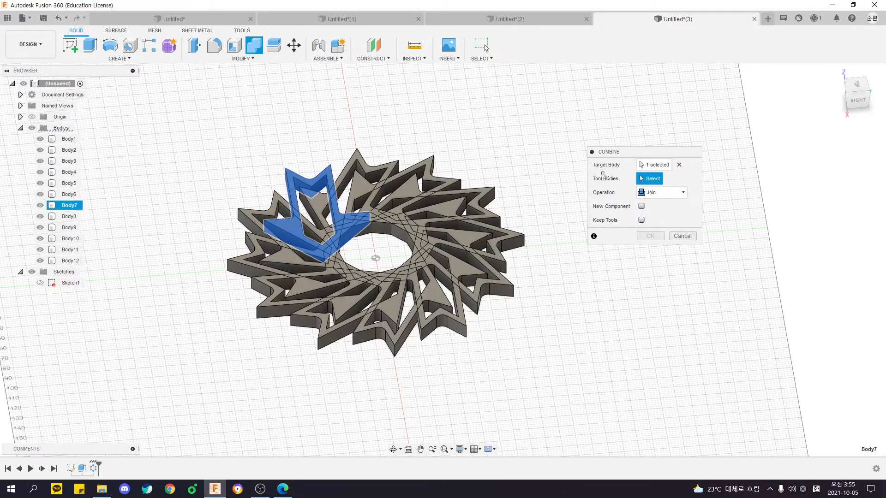
Select the other 11 arrow bodies as tool bodies and join them all into one body.
left_click_drag(162, 119, 616, 406)
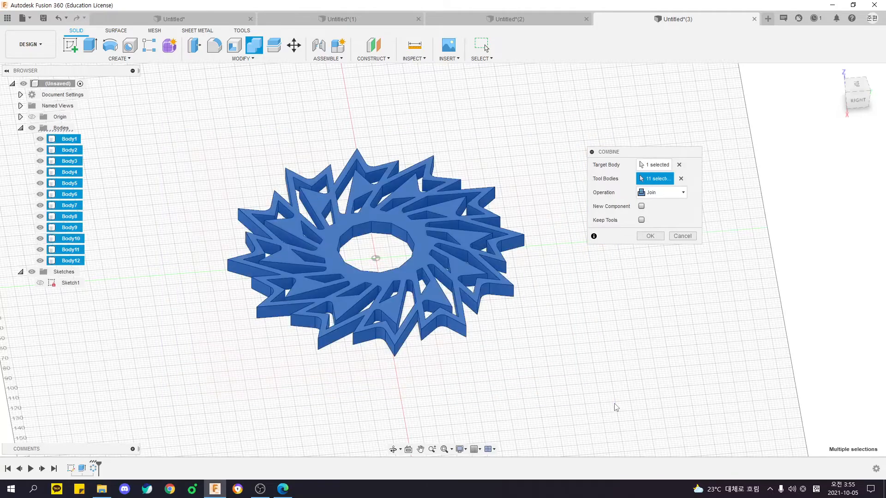
middle_click_drag(520, 307, 488, 298, "shift")
scroll(432, 267, "up", 5)
scroll(406, 349, "up", 4)
scroll(400, 348, "down", 8)
middle_click_drag(399, 348, 364, 242)
middle_click_drag(364, 243, 379, 278, "shift")
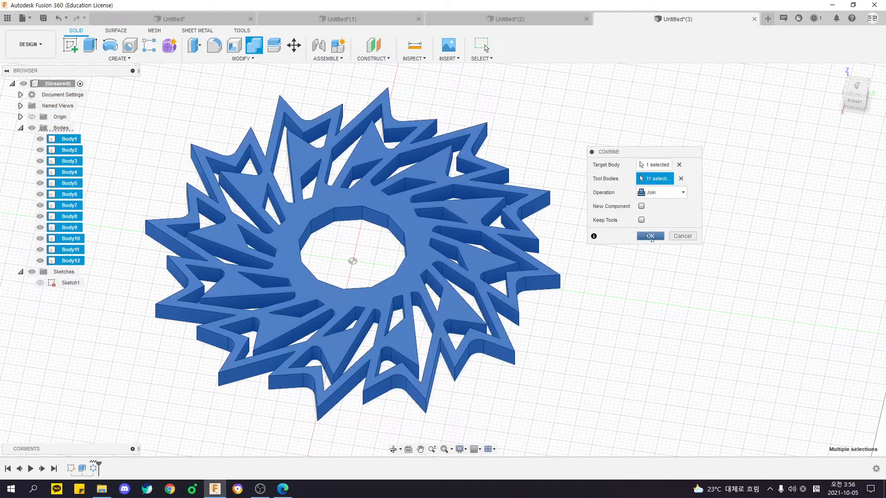
left_click(651, 237)
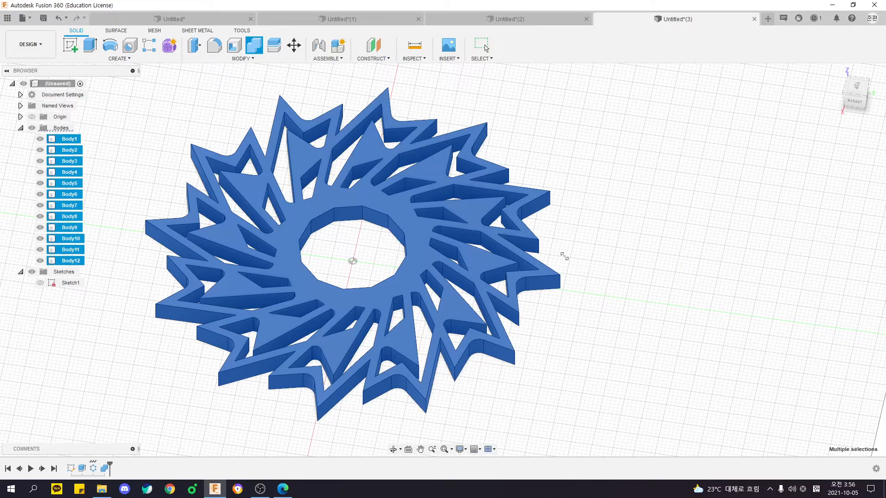
middle_click_drag(625, 288, 633, 267, "shift")
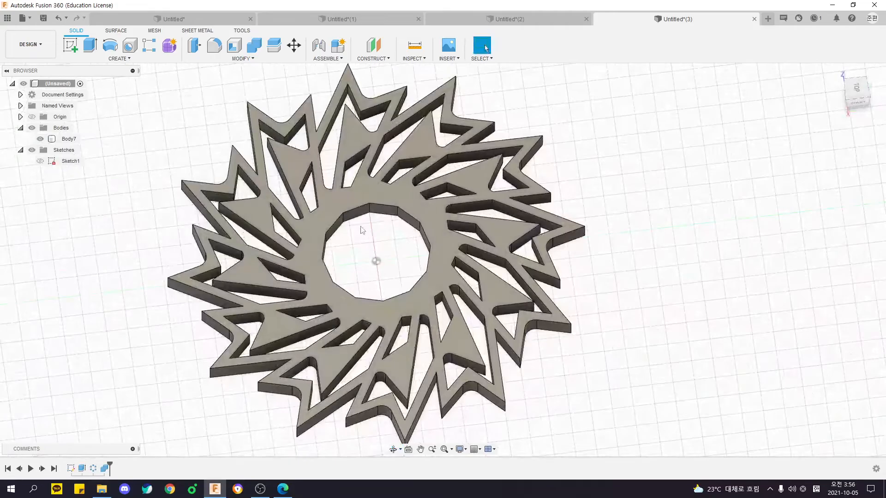
scroll(372, 241, "up", 5)
right_click(374, 237)
middle_click_drag(361, 234, 394, 250)
scroll(350, 240, "down", 3)
key("f")
key("Escape")
scroll(359, 237, "up", 5)
key("f")
left_click(323, 200)
left_click(253, 200)
key("Escape")
key("f")
middle_click_drag(361, 213, 328, 324)
left_click(365, 215)
key("Escape")
middle_click_drag(328, 324, 340, 285)
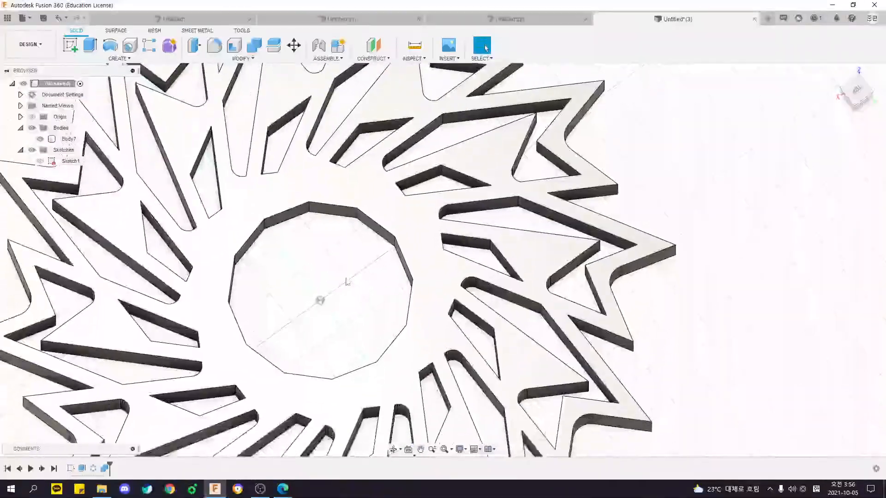
Roll the design history back to the single extruded arrow and forward again to the combined circular body.
scroll(360, 267, "down", 3)
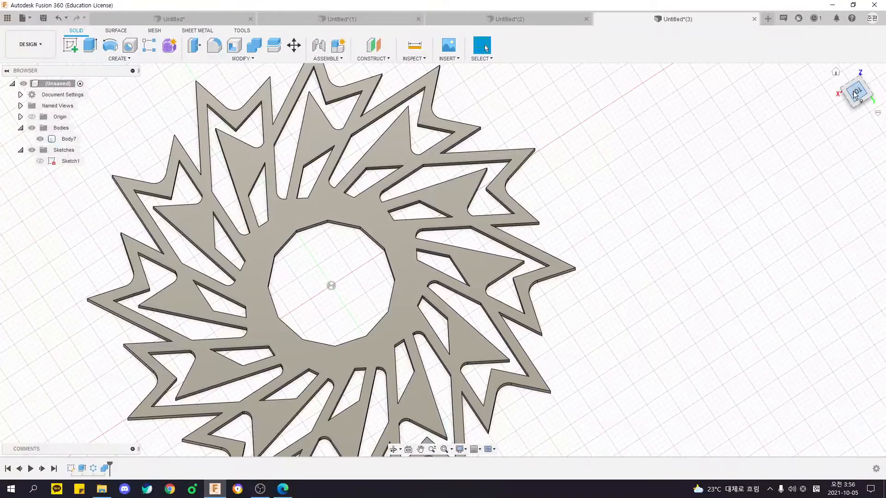
left_click(856, 93)
middle_click_drag(360, 274, 371, 305)
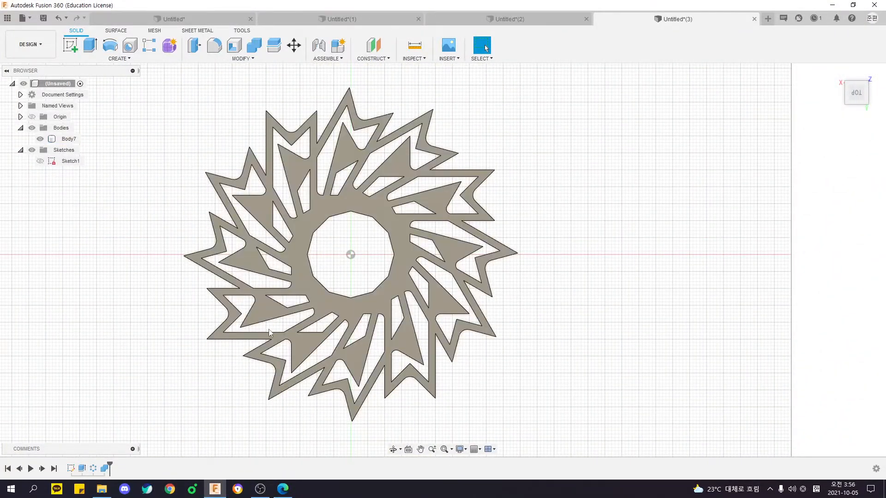
middle_click_drag(425, 321, 410, 272, "shift")
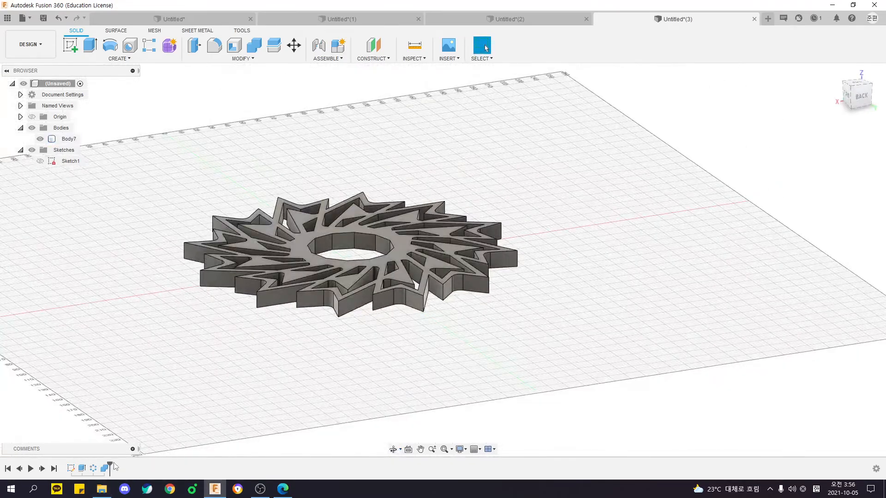
left_click_drag(110, 466, 85, 467)
mouse_move(245, 373)
middle_mouse_down("shift")
mouse_move(341, 293)
mouse_move(305, 312)
mouse_move(364, 327)
middle_mouse_up("shift")
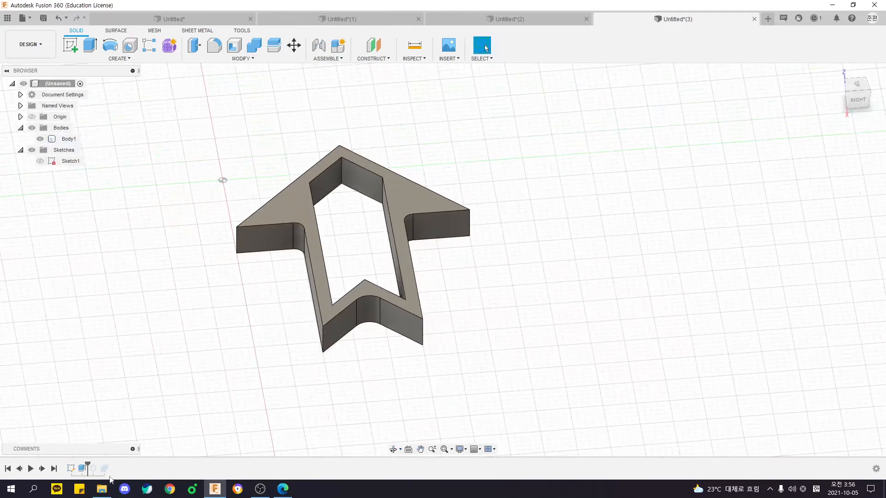
left_click_drag(93, 471, 114, 465)
scroll(152, 419, "down", 3)
middle_click_drag(154, 419, 253, 376)
Roll the design history back to just after the arrow's extrusion, before the circular pattern.
left_click_drag(109, 465, 88, 467)
scroll(296, 361, "up", 2)
middle_click_drag(296, 361, 317, 360, "shift")
Fillet the arrow's two outer tail corners and the pocket's corner at the tail notch with a 5 mm radius.
key("f")
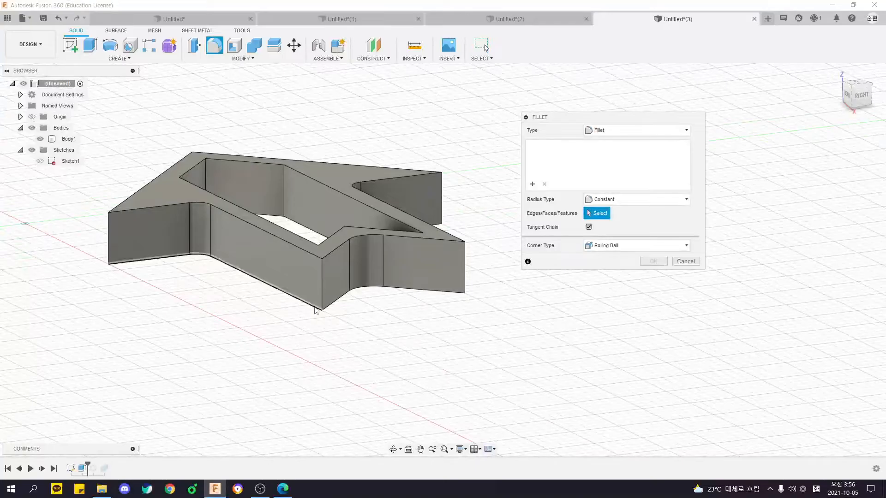
left_click(323, 281)
middle_click_drag(325, 289, 318, 361, "shift")
middle_click_drag(279, 288, 162, 273, "shift")
left_click(233, 159)
middle_click_drag(345, 129, 405, 113, "shift")
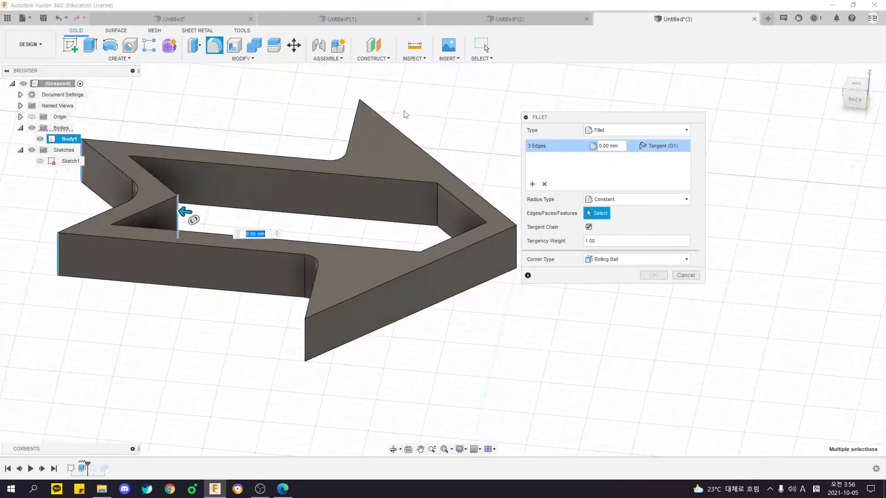
type("5")
key("Return")
Fillet the vertical edges at the two side tips of the arrowhead.
middle_click_drag(199, 210, 293, 223, "shift")
key("f")
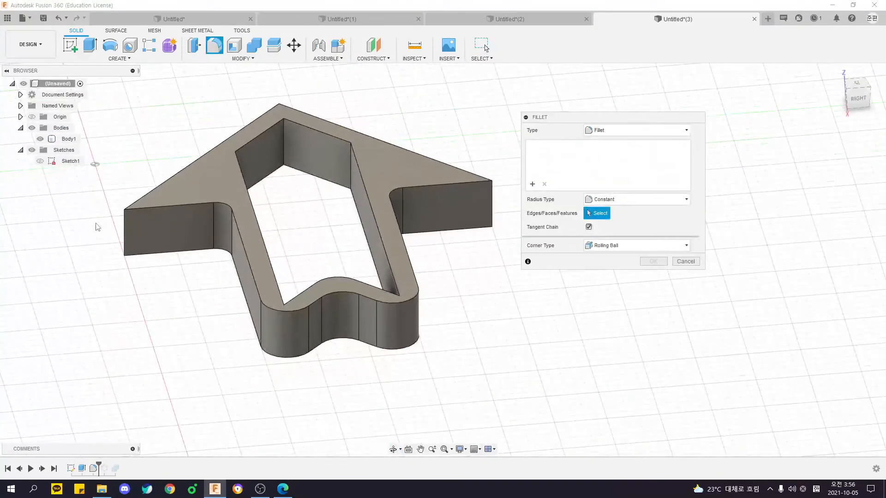
left_click(123, 228)
left_click(492, 206)
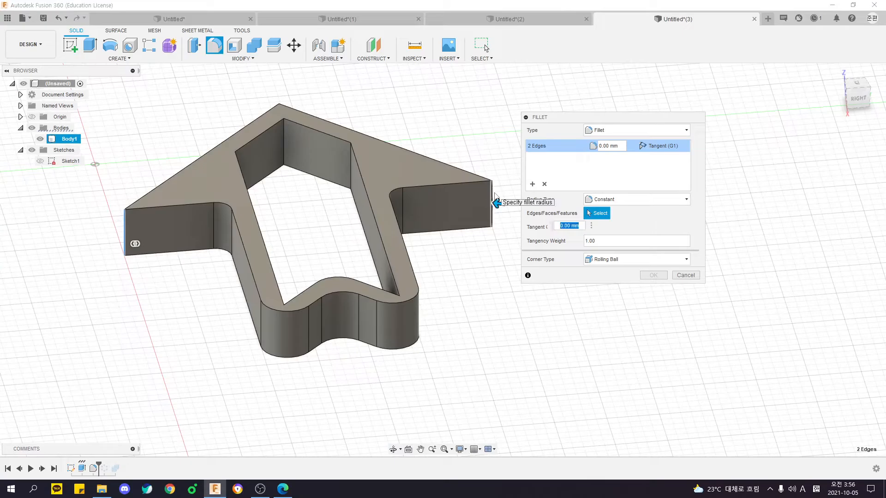
key("Escape")
Fillet the five remaining sharp vertical edges inside the arrow's central opening.
middle_click_drag(372, 241, 326, 217, "shift")
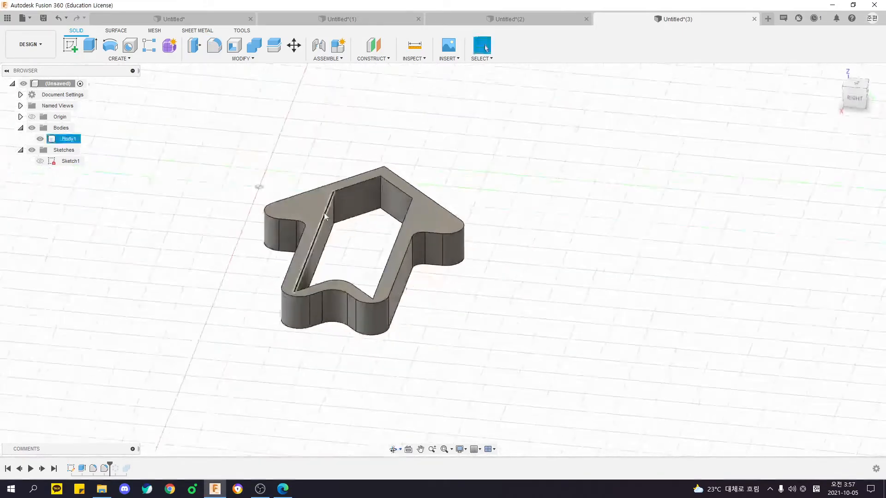
scroll(325, 217, "up", 2)
key("f")
left_click(333, 204)
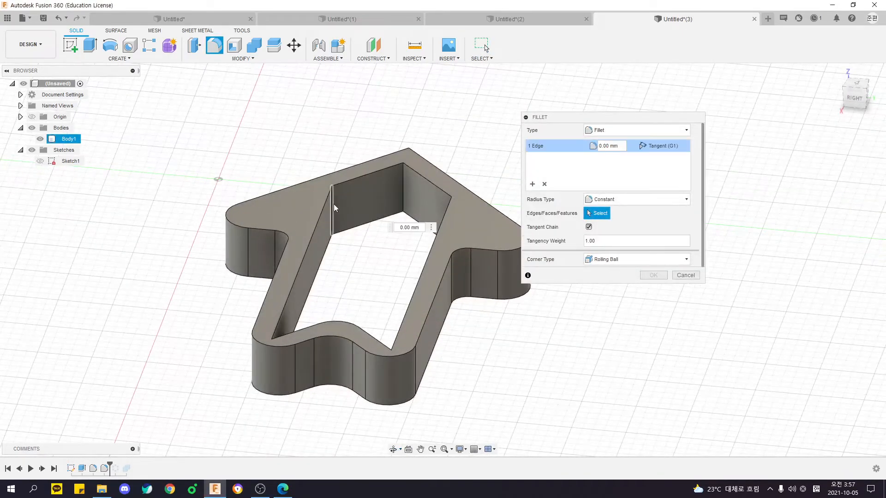
left_click(401, 179)
middle_click_drag(378, 207, 462, 189, "shift")
left_click(359, 211)
middle_click_drag(362, 203, 417, 170, "shift")
left_click(369, 164)
left_click(373, 185)
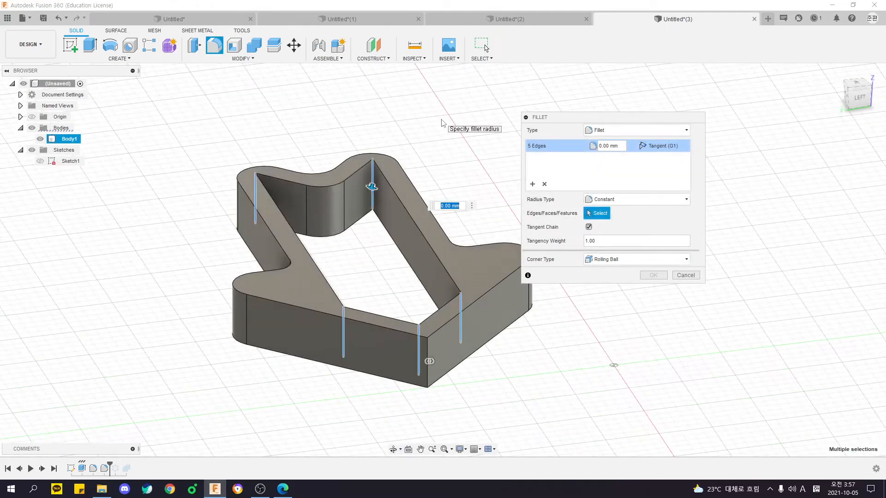
key("Return")
Roll the design history forward past the circular pattern and the Combine to rebuild the wheel with filleted arrows.
middle_click_drag(442, 122, 259, 195, "shift")
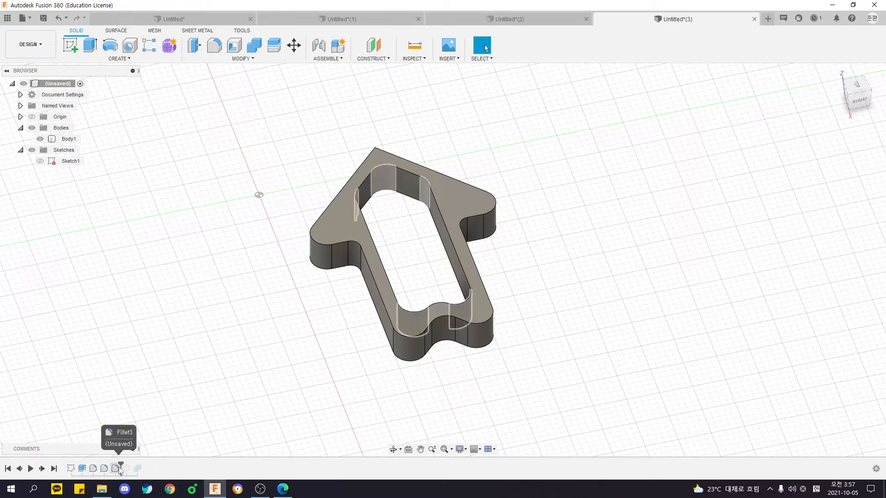
left_click_drag(121, 463, 130, 463)
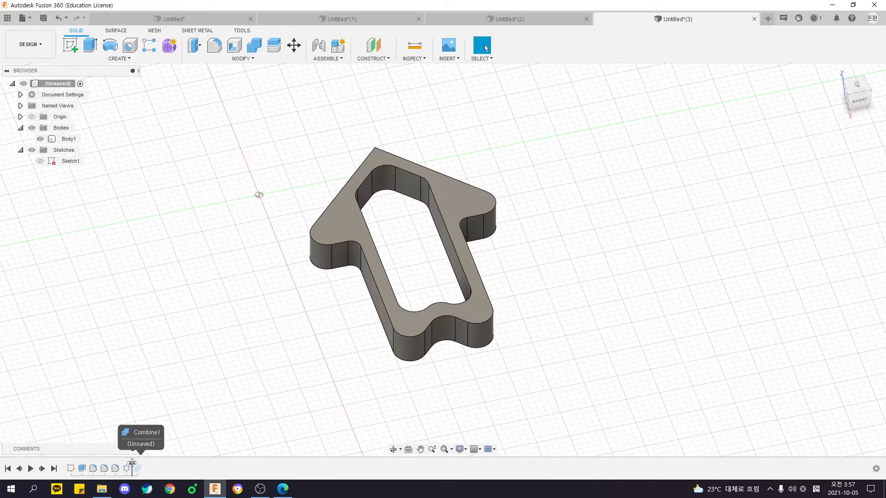
left_click_drag(290, 464, 291, 463)
scroll(415, 370, "down", 3)
middle_click_drag(540, 359, 378, 366, "shift")
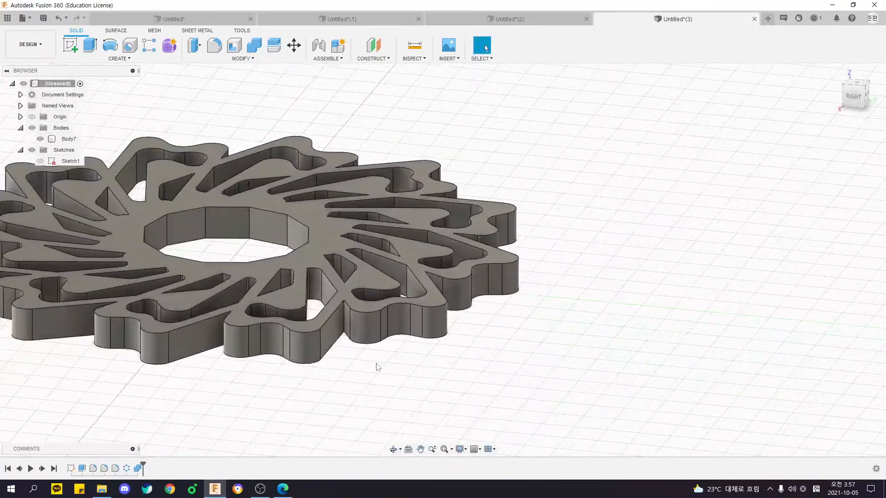
key("f")
left_click(309, 333)
left_click(145, 330)
left_click(42, 309)
middle_click_drag(42, 309, 268, 321)
middle_click_drag(269, 321, 298, 344, "shift")
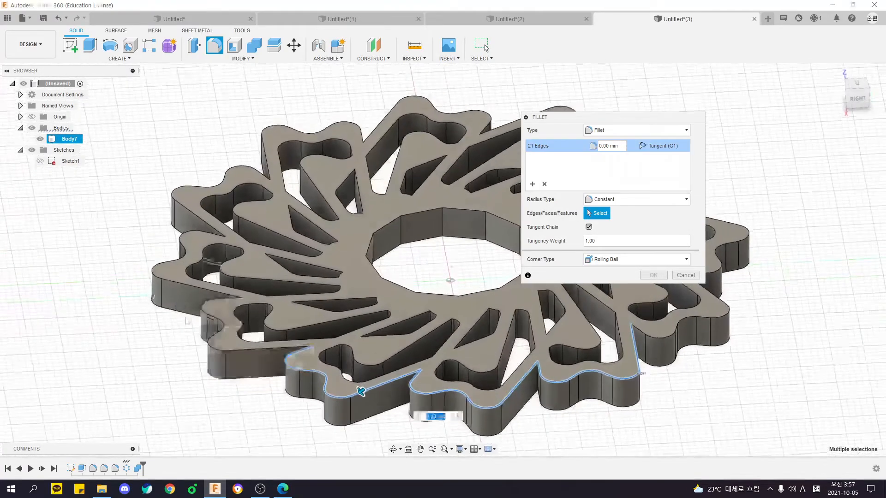
left_click(170, 280)
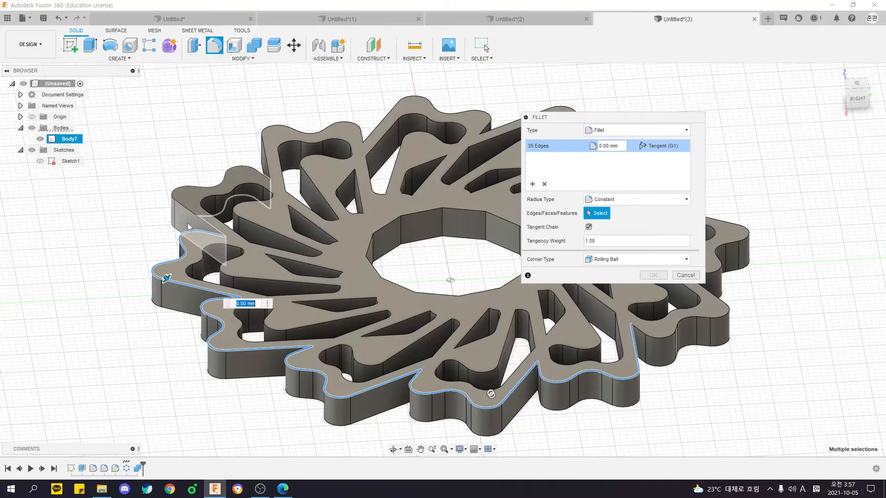
left_click(182, 200)
middle_click_drag(295, 150, 362, 245, "shift")
key("Escape")
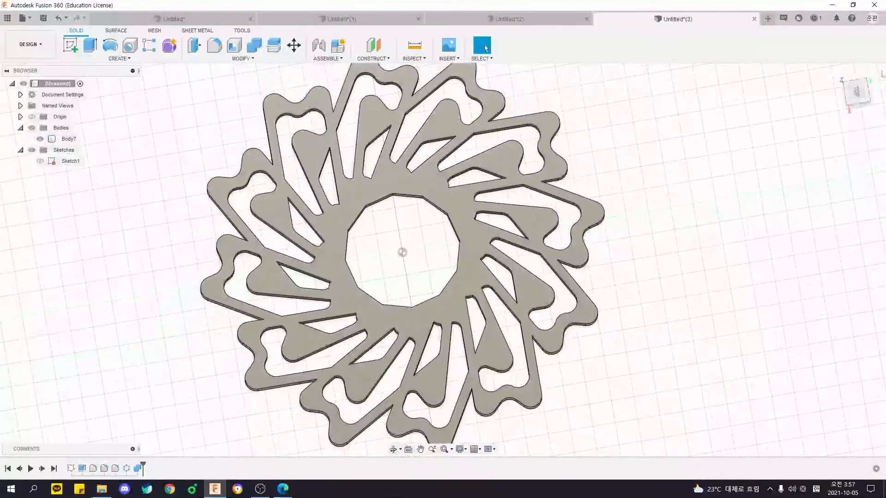
left_click(856, 94)
scroll(411, 167, "up", 5)
key("f")
left_click(414, 173)
middle_click_drag(279, 179, 455, 173)
left_click(438, 174)
middle_click_drag(410, 206, 468, 147)
left_click(369, 194)
middle_click_drag(369, 258, 368, 180)
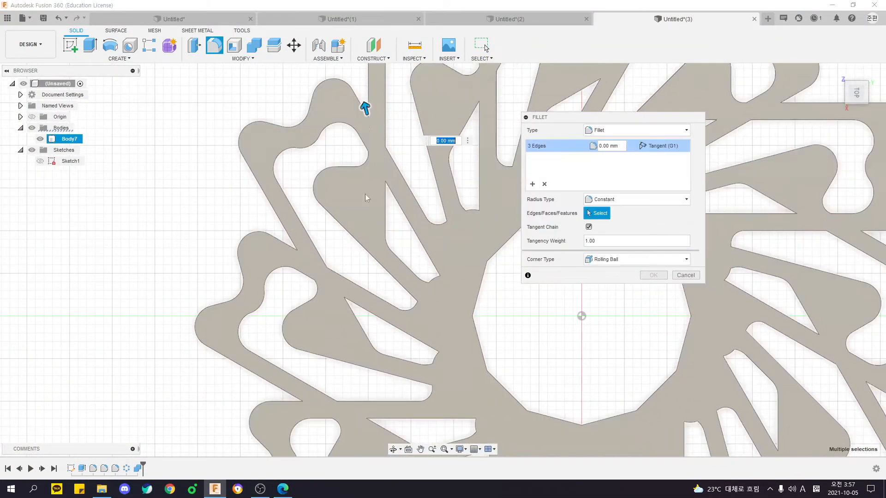
scroll(367, 179, "down", 4)
key("Escape")
Fillet one sharp vertical edge between two neighbouring arrows on the wheel's outer contour with a 5 mm radius.
middle_click_drag(417, 351, 446, 357, "shift")
middle_click_drag(445, 358, 398, 342)
scroll(413, 307, "up", 4)
scroll(420, 308, "up", 3)
key("f")
left_click(408, 251)
type("5")
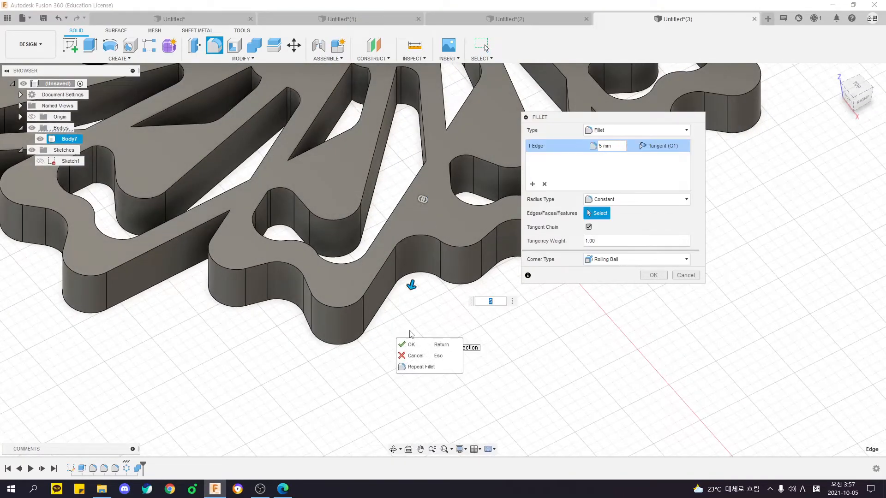
key("Return")
Start a circular pattern of type Faces and choose the 5 mm fillet face between the two arrows as its object.
middle_click_drag(464, 336, 429, 321)
scroll(464, 339, "down", 5)
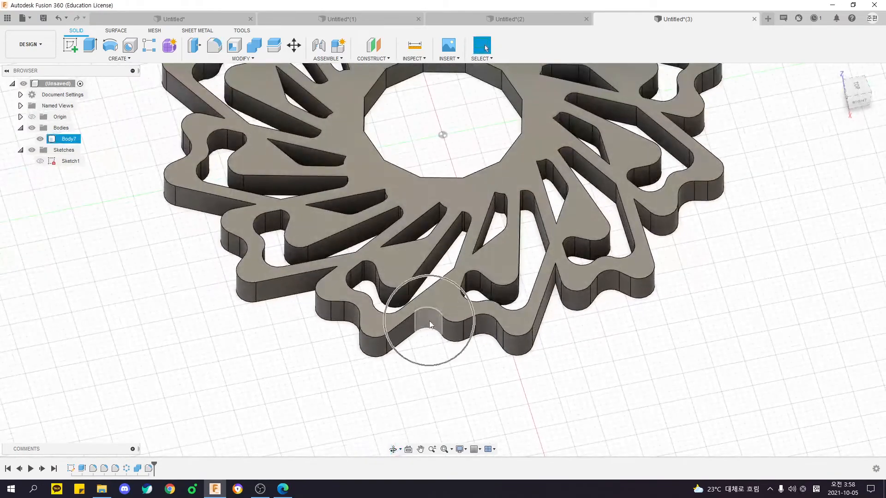
left_click(429, 323)
scroll(433, 314, "up", 3)
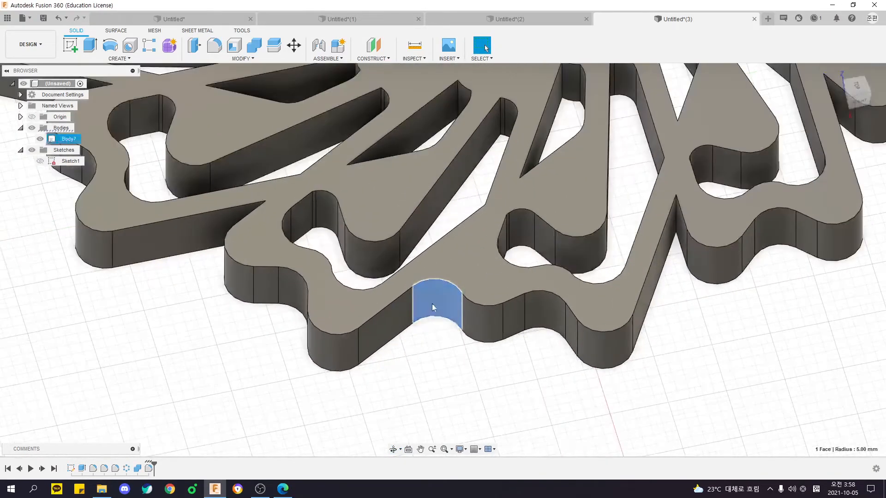
key("Escape")
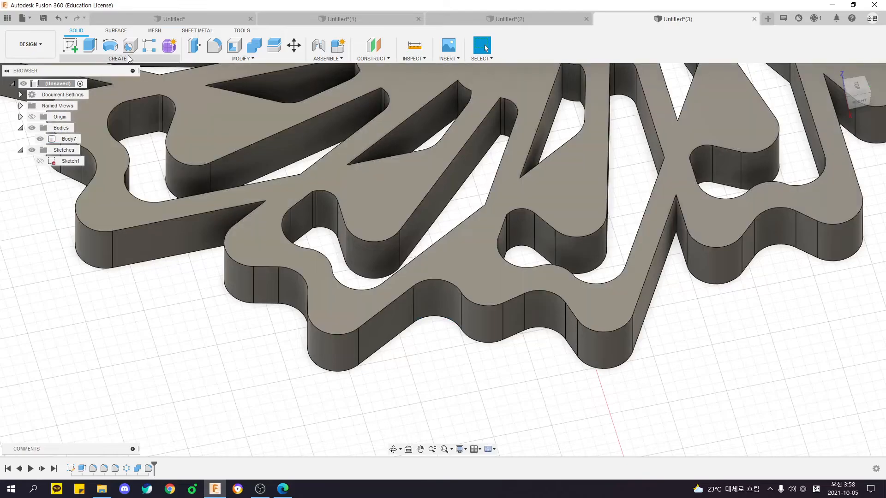
left_click(119, 58)
mouse_move(134, 263)
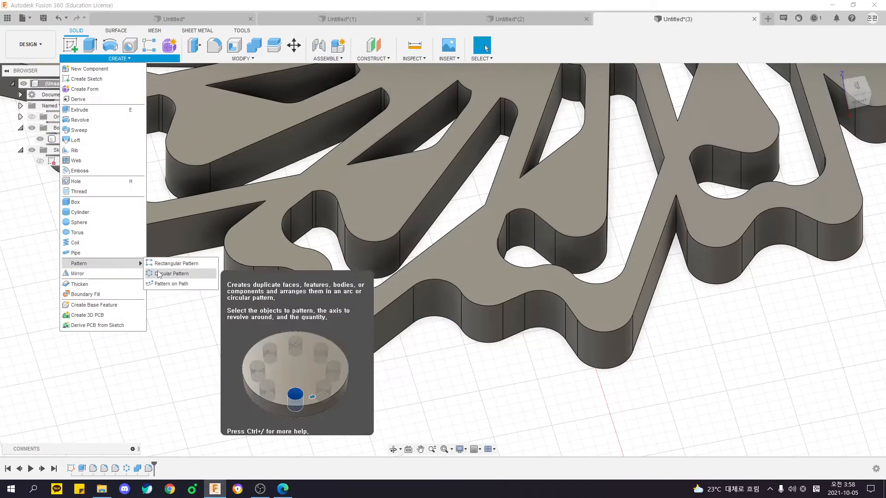
left_click(166, 272)
left_click(660, 165)
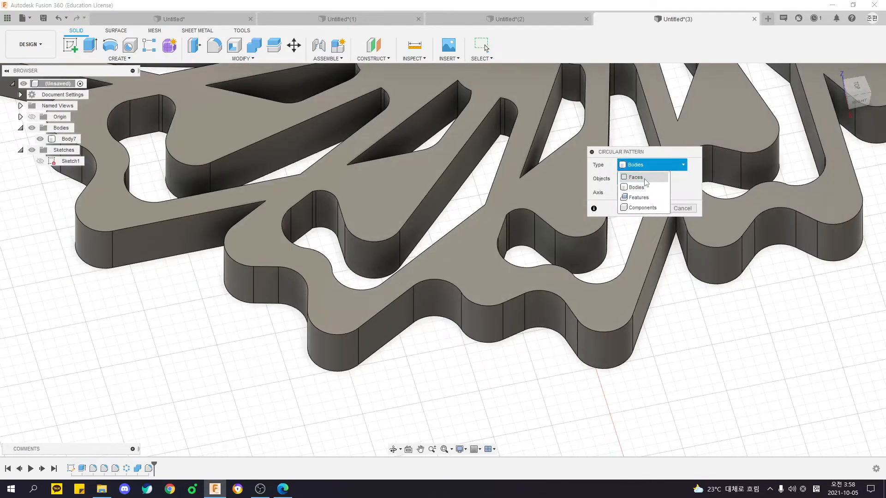
left_click(646, 180)
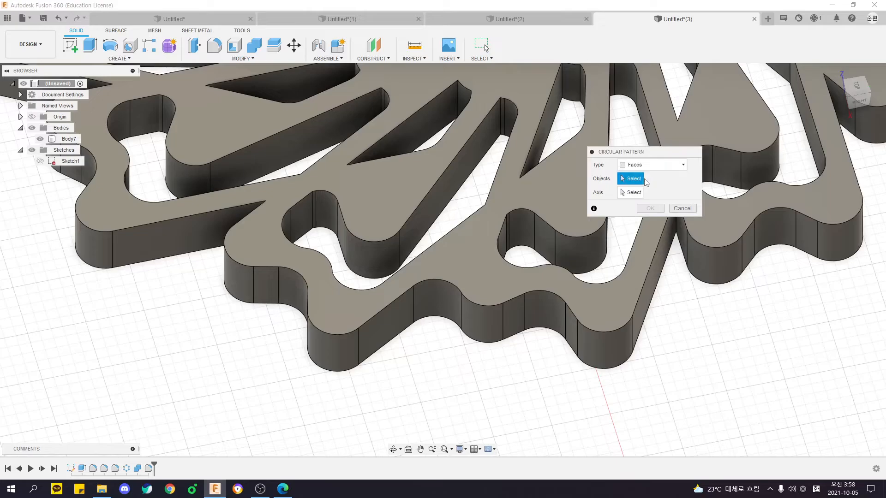
left_click(447, 306)
Try to create the face pattern around the Z axis with full angular spacing and a quantity of 12.
scroll(448, 323, "down", 3)
scroll(450, 334, "down", 3)
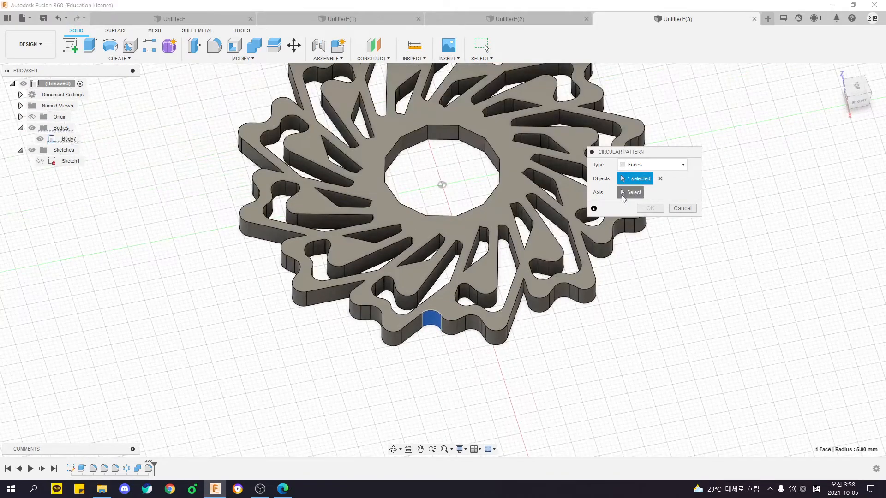
left_click(631, 192)
left_click(442, 170)
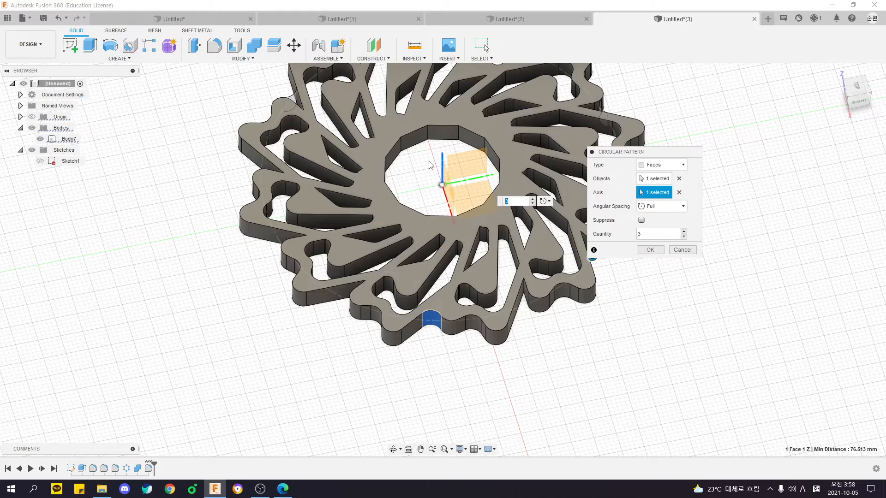
mouse_move(351, 359)
middle_mouse_down("shift")
mouse_move(390, 369)
mouse_move(356, 375)
middle_mouse_up("shift")
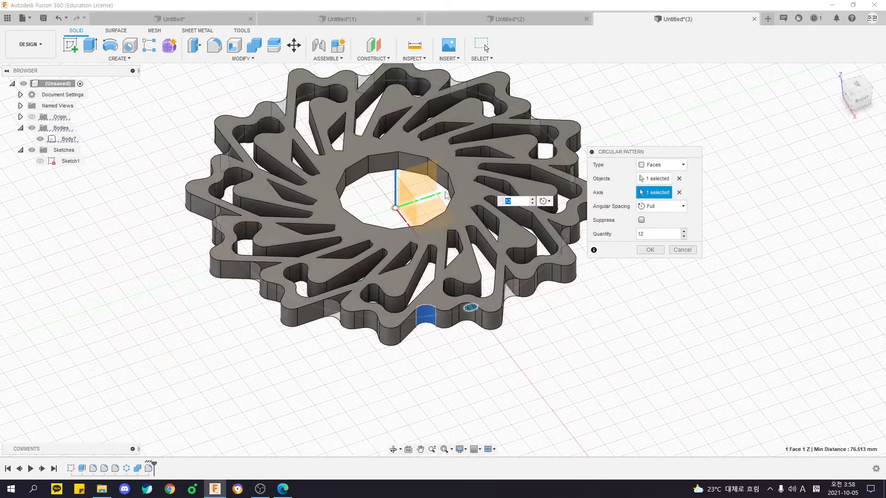
scroll(414, 322, "up", 3)
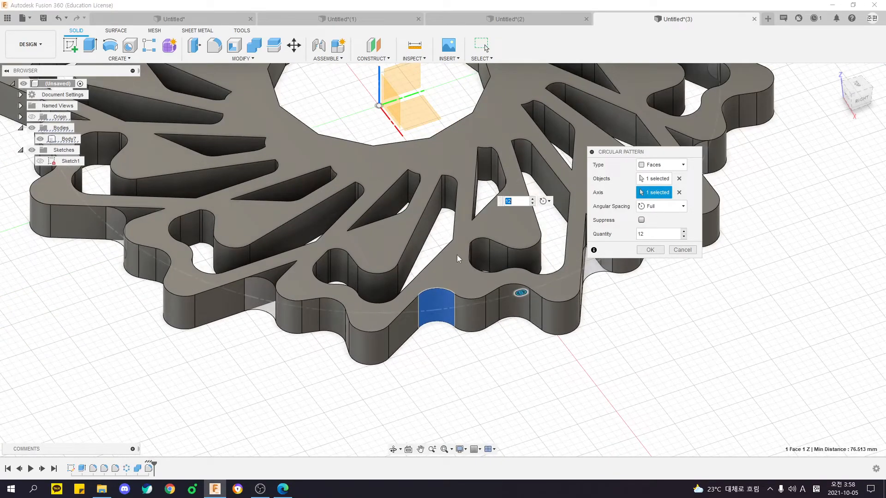
key("Return")
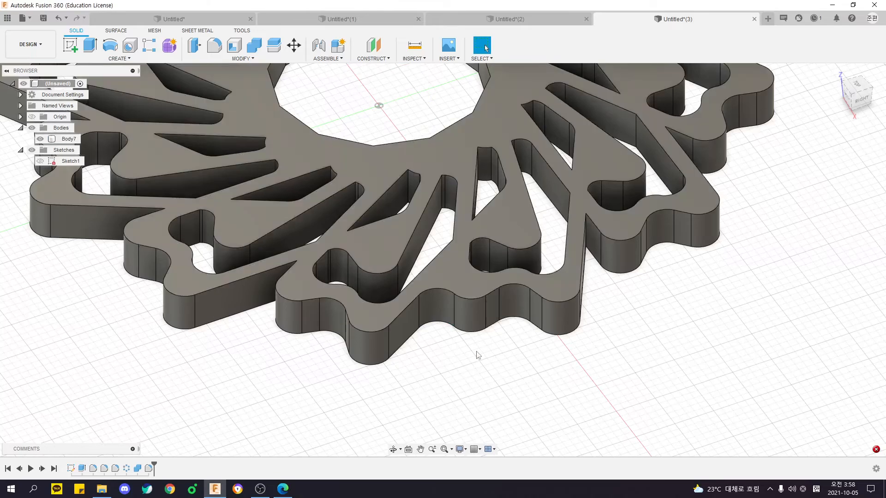
Start another circular pattern of type Faces on the 5 mm fillet face between the two arrows, without keeping the mistakenly picked axis.
middle_click_drag(455, 393, 445, 392, "shift")
scroll(414, 383, "down", 1)
middle_click_drag(432, 363, 458, 347)
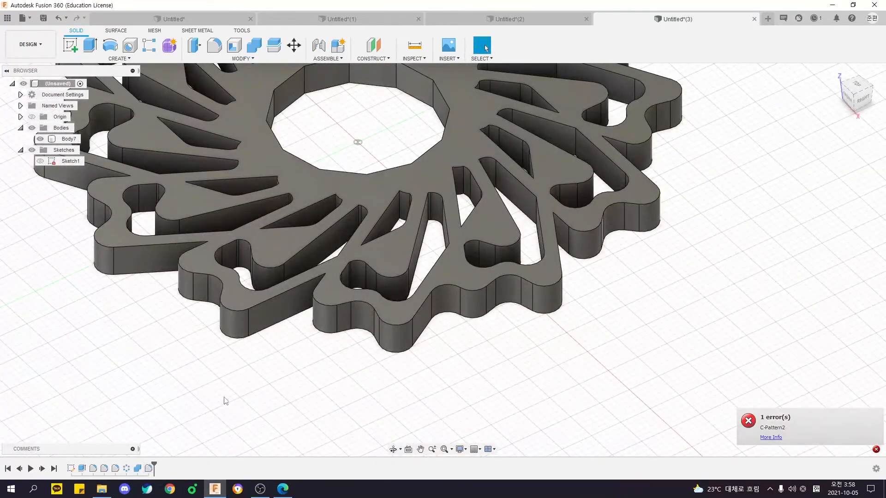
left_click(92, 59)
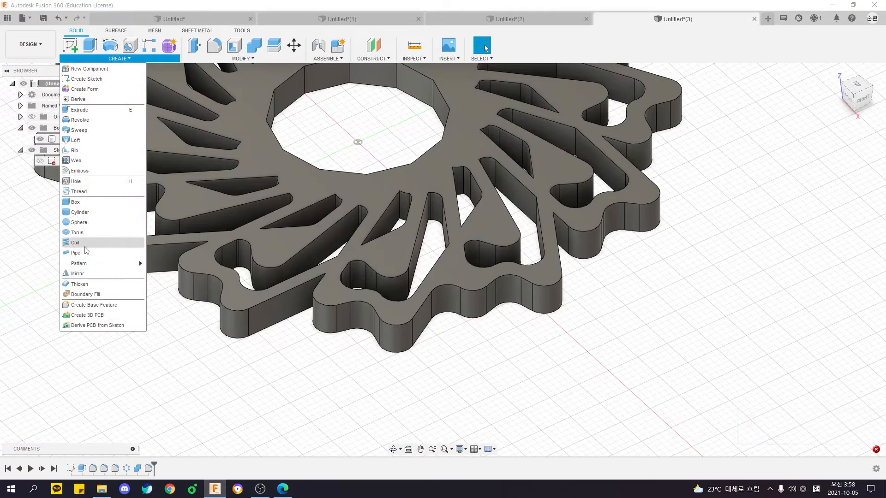
mouse_move(135, 263)
left_click(172, 273)
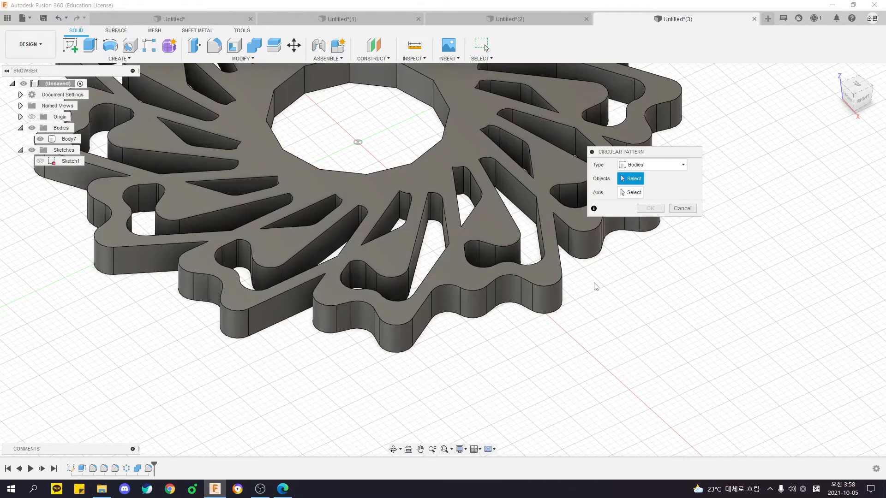
left_click(647, 167)
left_click(633, 185)
left_click(446, 300)
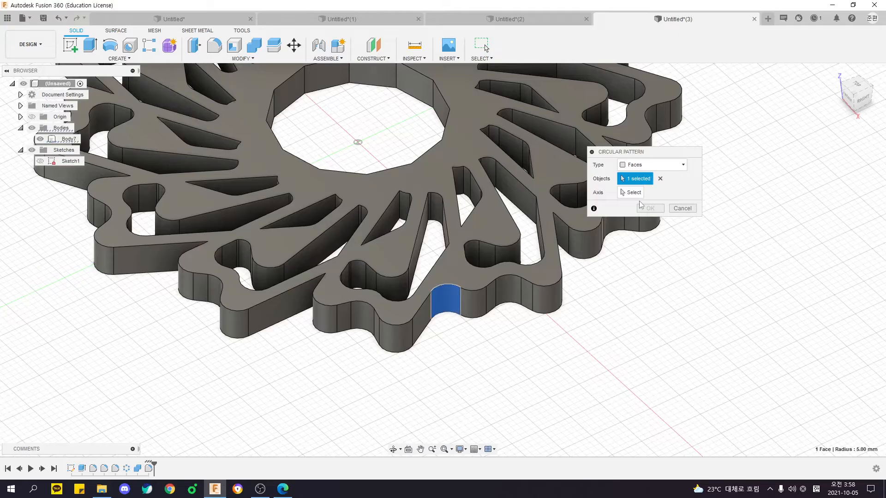
left_click(448, 267)
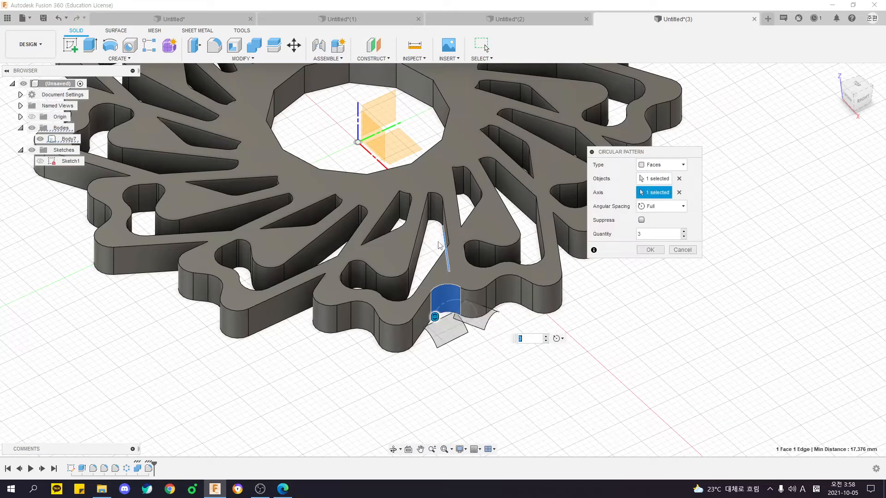
left_click(679, 193)
Add the wheel's upper and lower flat faces to the circular pattern's objects alongside the fillet face.
left_click(663, 180)
left_click(456, 273)
middle_click_drag(436, 351, 432, 323, "shift")
middle_click_drag(459, 387, 469, 330, "shift")
middle_click_drag(477, 300, 456, 340, "shift")
Try to pattern the selected faces around the Z axis with full angular spacing and a quantity of 12.
left_click(648, 192)
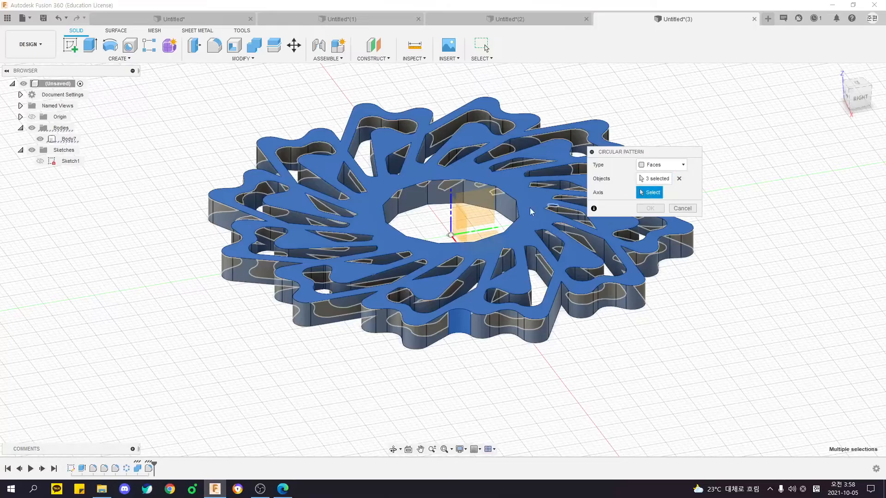
left_click(451, 223)
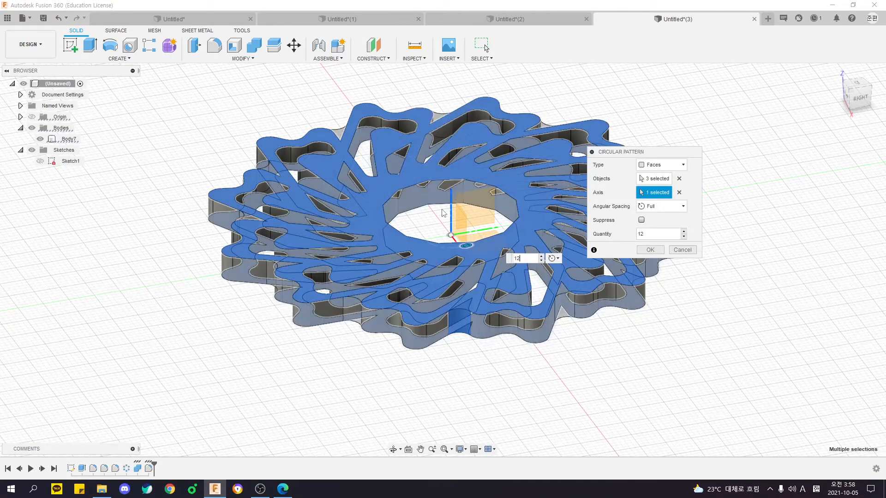
key("Return")
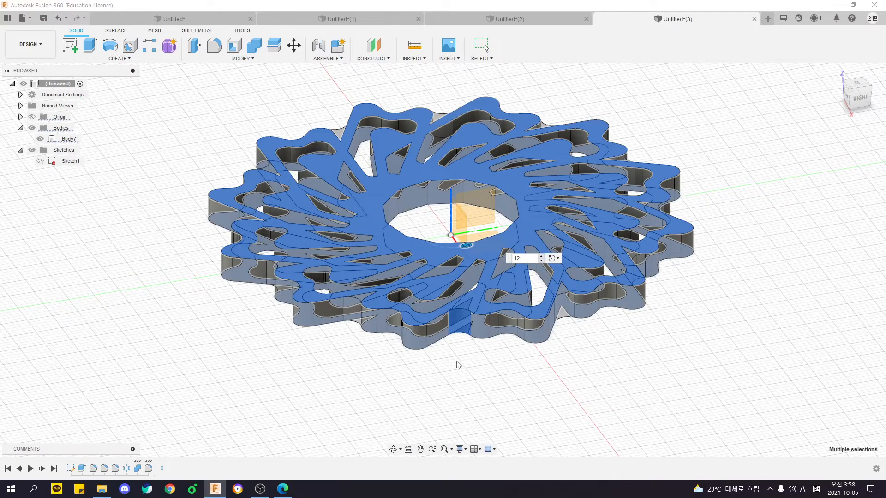
Undo the outer 5 mm fillet between the two arrows, returning to the wheel as joined by the Combine.
key("alt+Tab")
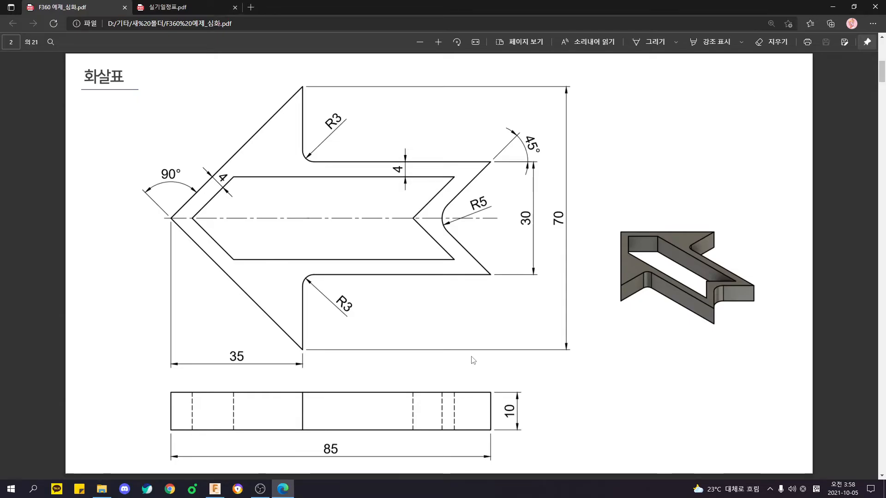
left_click(216, 489)
middle_click_drag(376, 357, 328, 375, "shift")
scroll(497, 375, "down", 1)
middle_click_drag(501, 376, 365, 384, "shift")
key("ctrl+z")
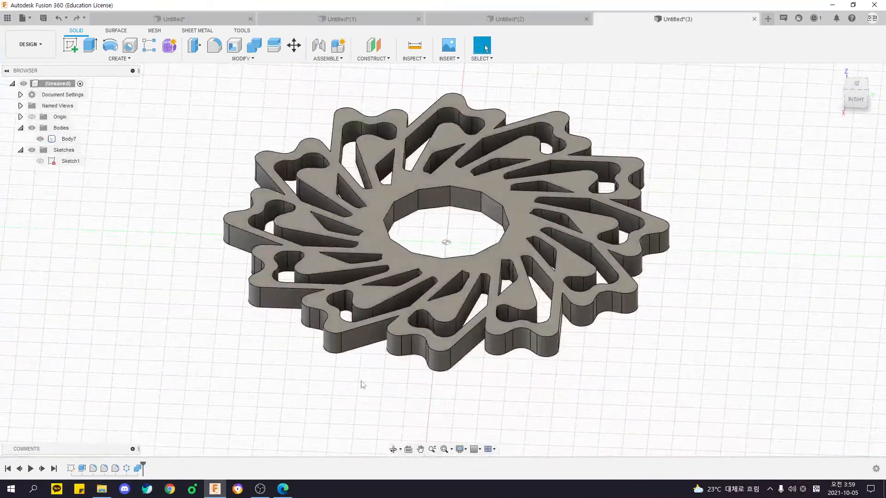
scroll(451, 390, "up", 3)
middle_click_drag(451, 390, 418, 350, "shift")
scroll(418, 350, "down", 5)
middle_click_drag(402, 297, 440, 323, "shift")
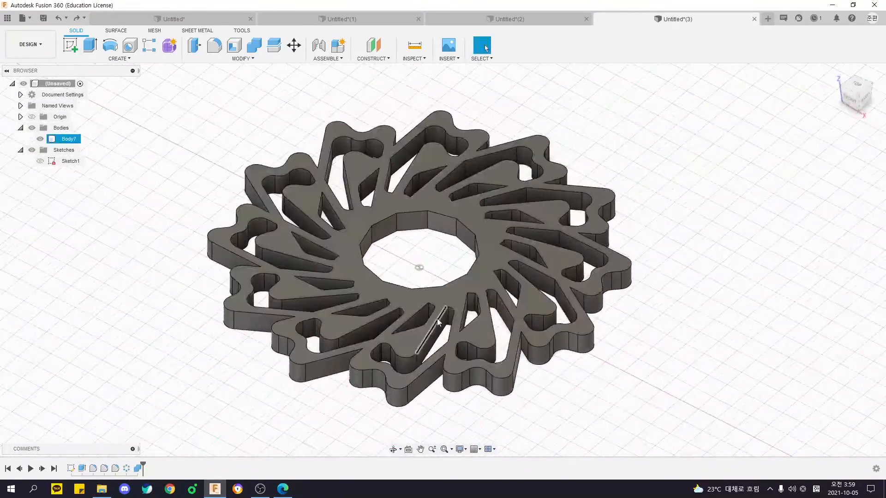
scroll(439, 322, "down", 2)
scroll(453, 276, "down", 1)
middle_click_drag(543, 264, 547, 289, "shift")
Undo one more operation on the wheel and redo it.
key("ctrl+z")
mouse_move(606, 309)
middle_mouse_down()
mouse_move(593, 304)
mouse_move(631, 284)
mouse_move(625, 313)
mouse_move(583, 336)
mouse_move(485, 296)
middle_mouse_up()
key("ctrl+y")
left_click_drag(243, 186, 619, 415)
left_click(339, 162)
left_click_drag(256, 124, 615, 400)
left_click(621, 420)
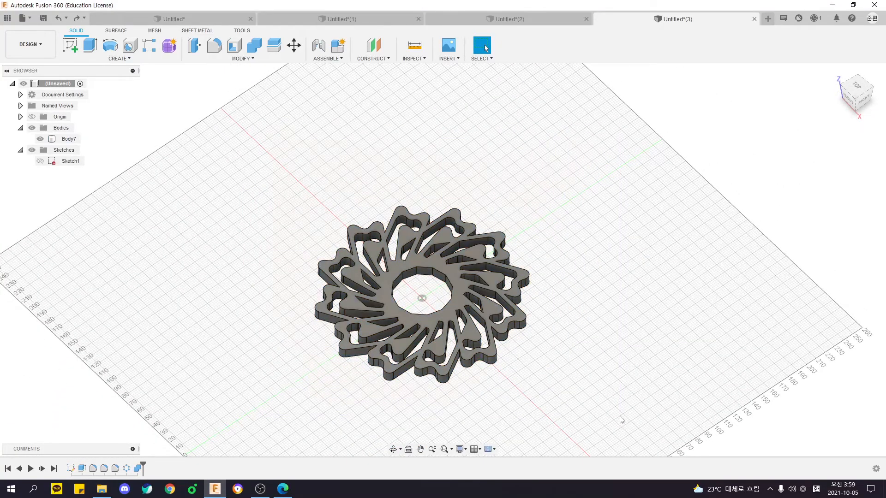
middle_click_drag(622, 419, 530, 382, "shift")
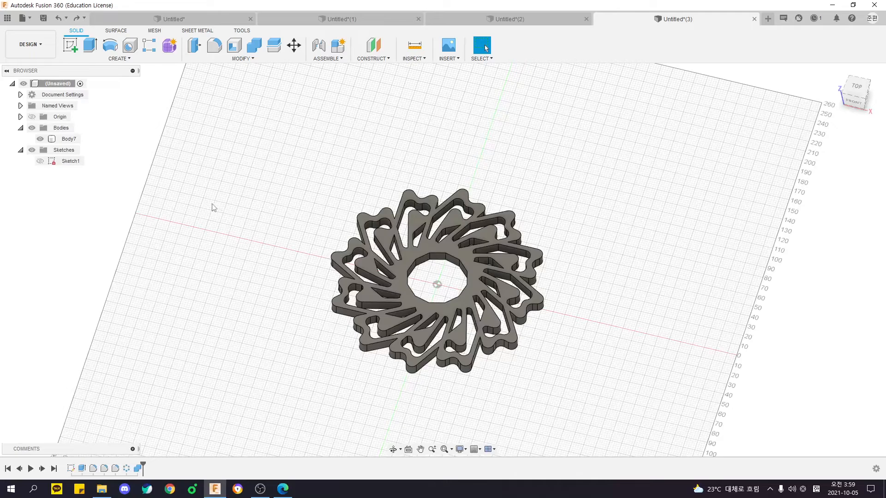
Export the wheel design as an Autodesk Fusion 360 Archive file (*.f3d) named Untitled.
left_click(24, 18)
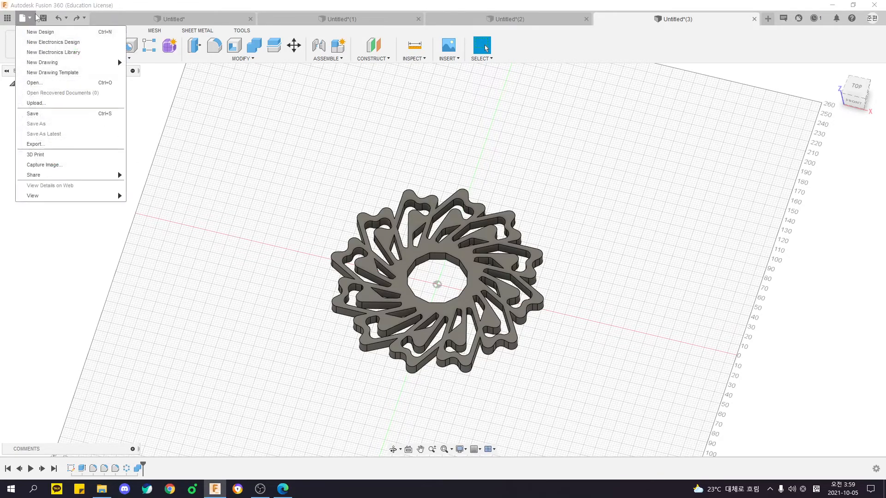
left_click(80, 145)
key("ctrl")
key("ctrl")
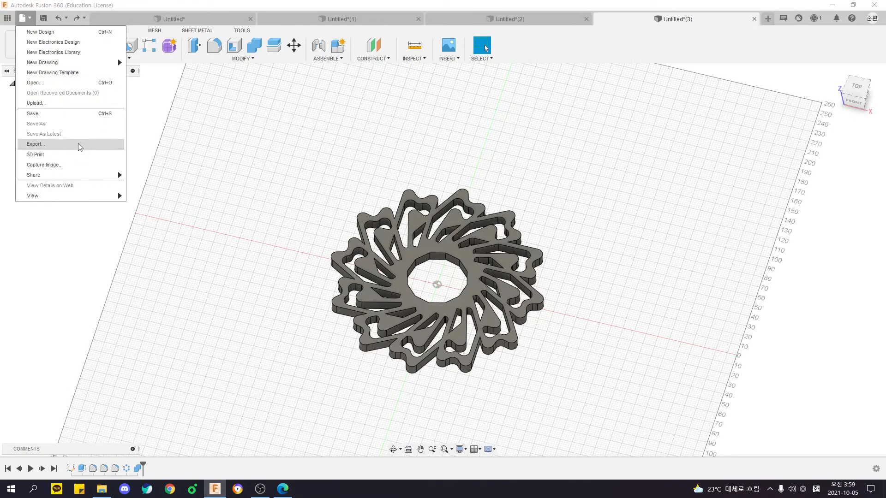
left_click(79, 145)
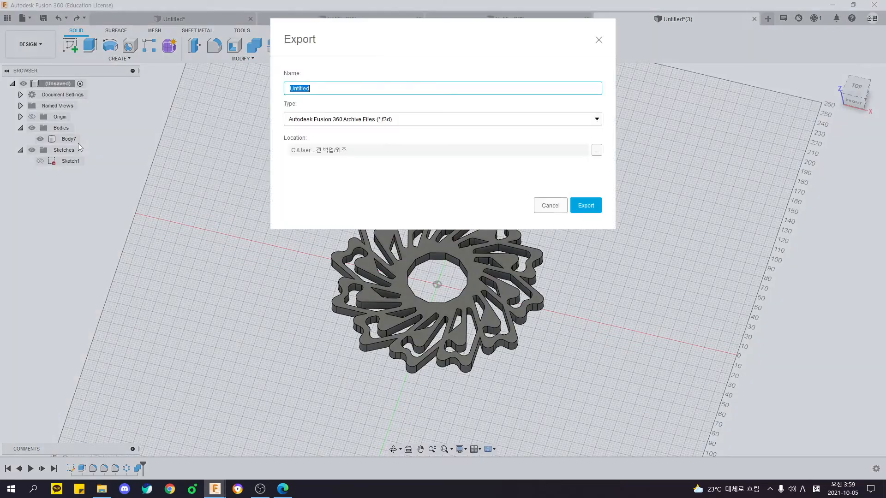
left_click(414, 120)
scroll(386, 175, "down", 3)
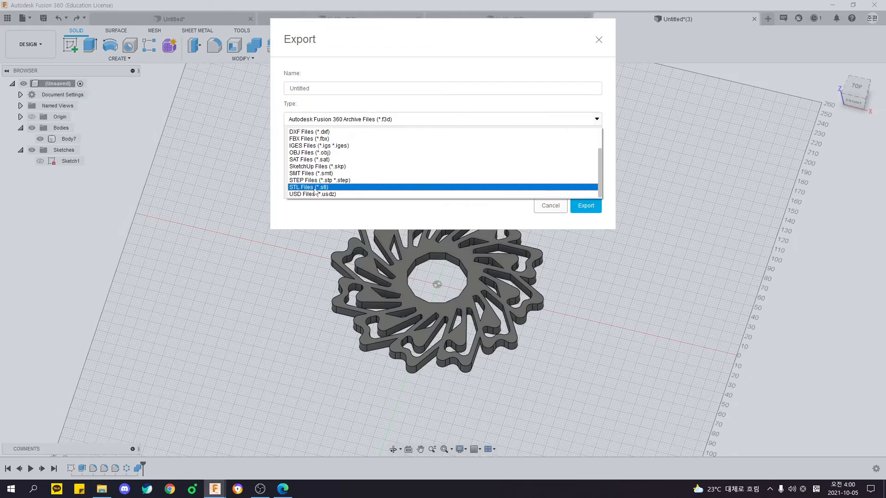
left_click(351, 222)
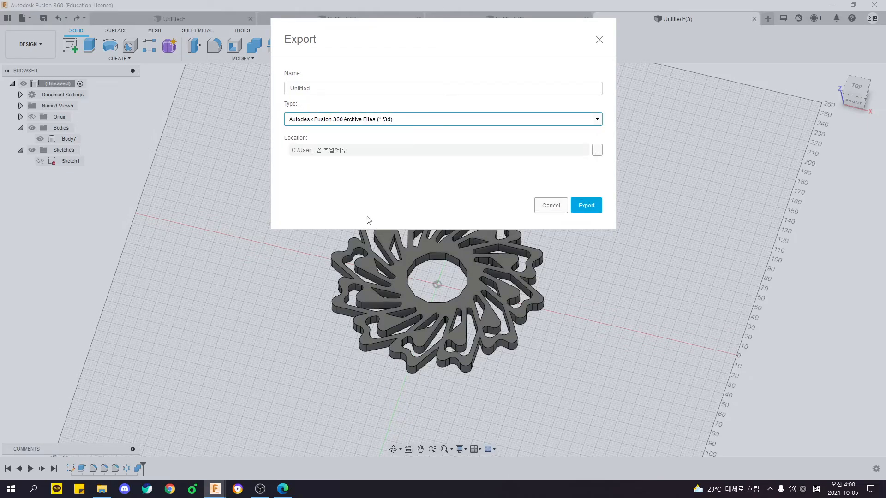
left_click(587, 206)
middle_click_drag(620, 247, 547, 197)
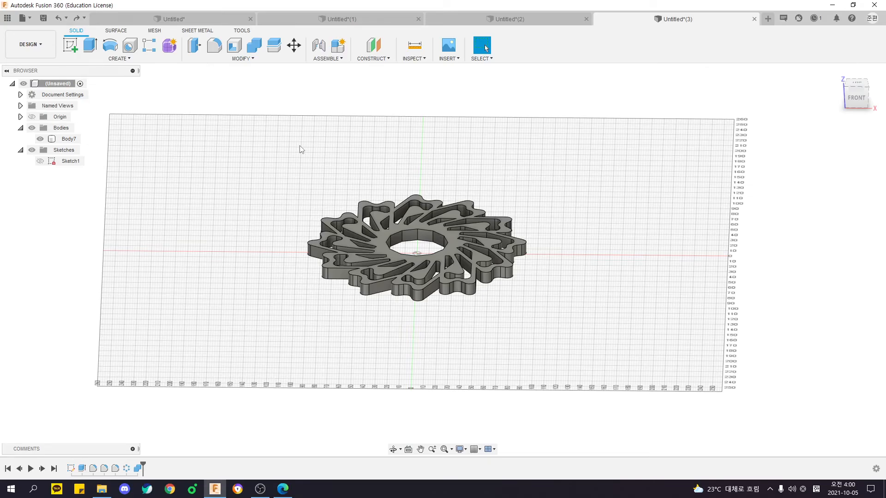
left_click(120, 58)
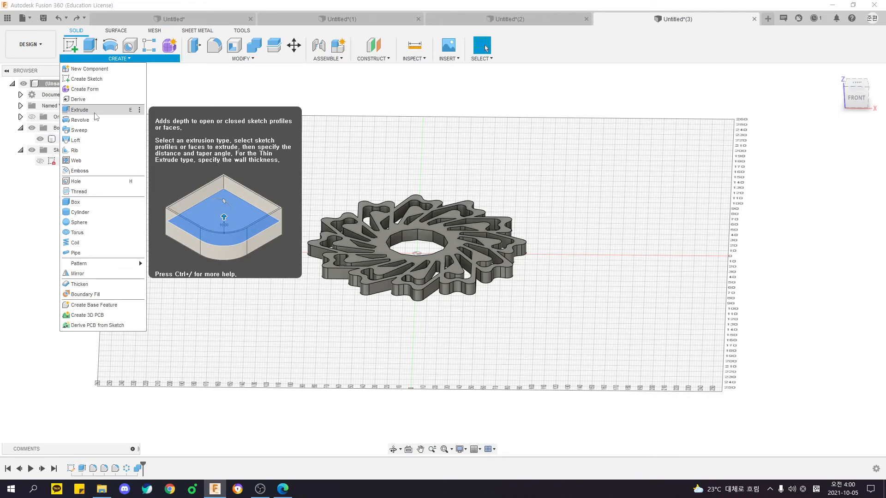
left_click(257, 140)
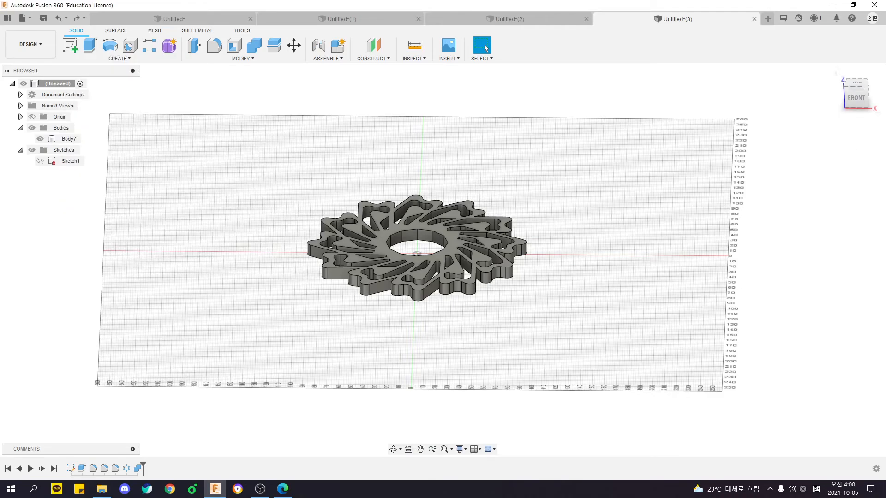
key("alt+Tab")
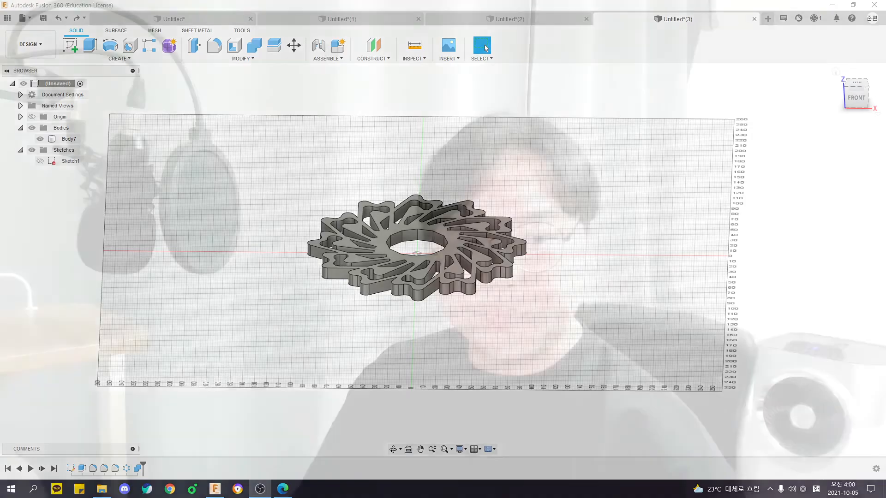